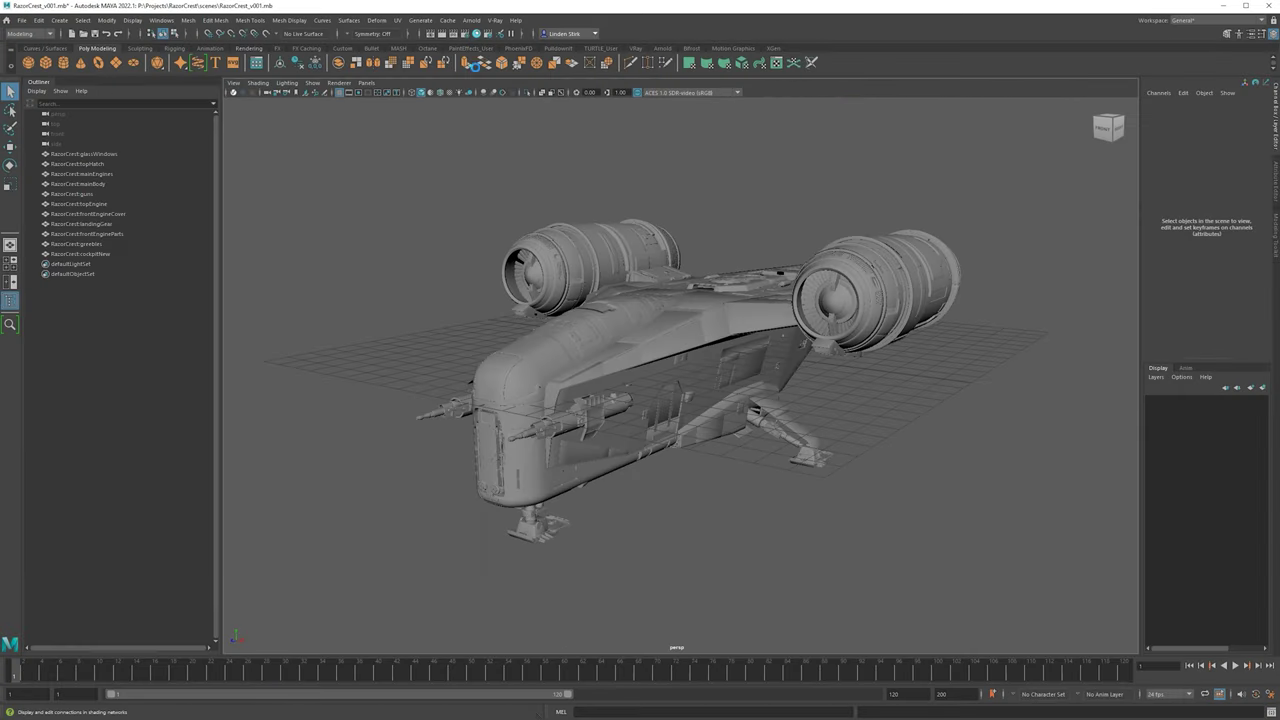
# - Open the Hypershade and enlarge its window to cover most of the viewport
pyautogui.click(475, 76)
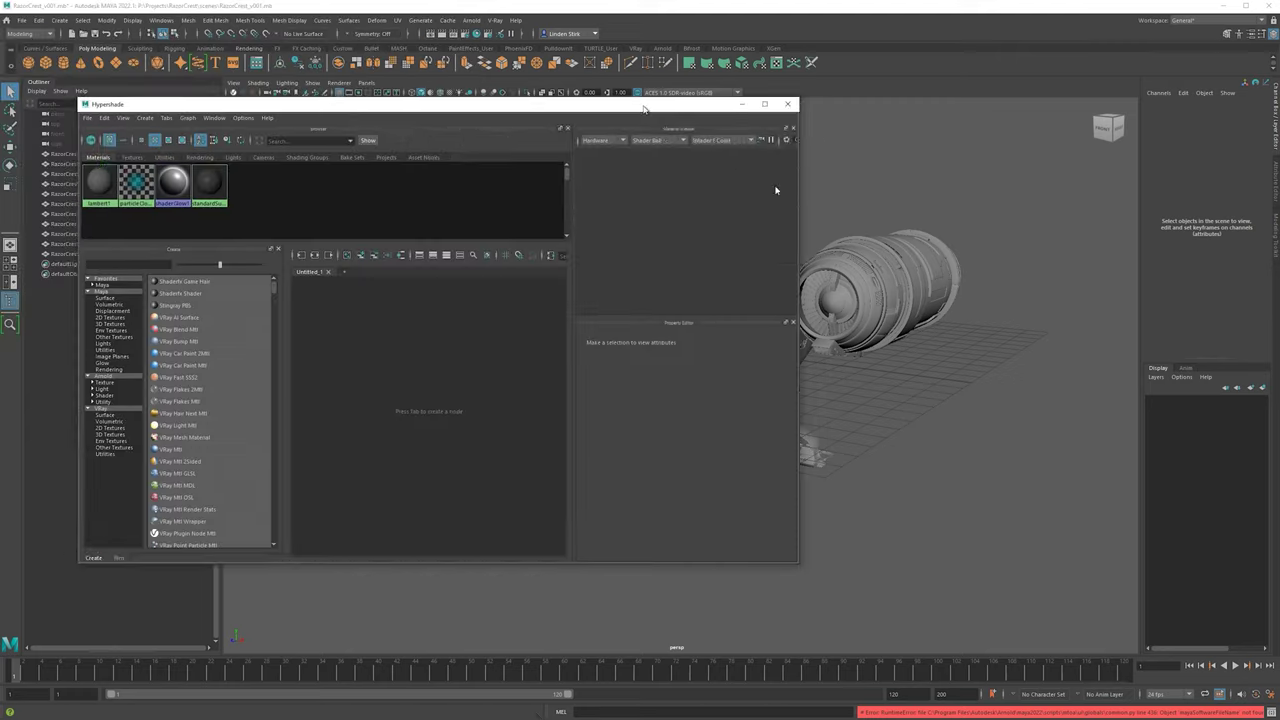
pyautogui.moveTo(636, 102); pyautogui.dragTo(810, 127)
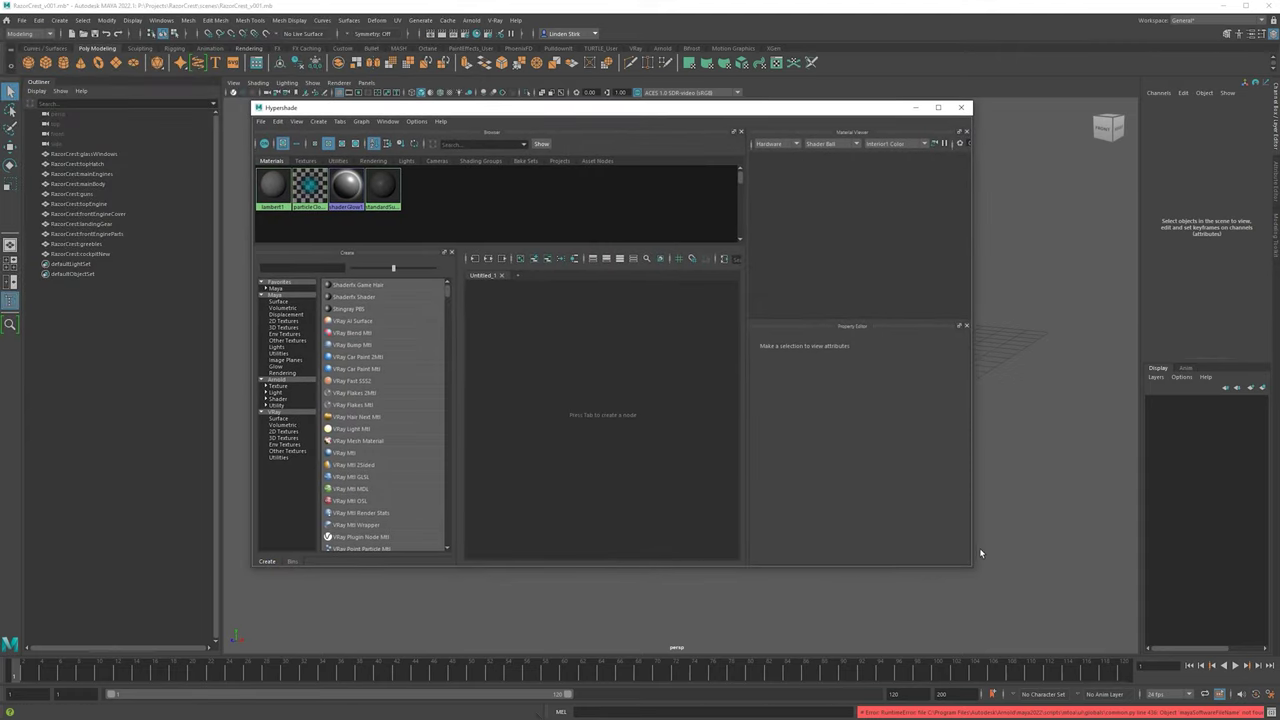
pyautogui.moveTo(967, 566); pyautogui.dragTo(1163, 655)
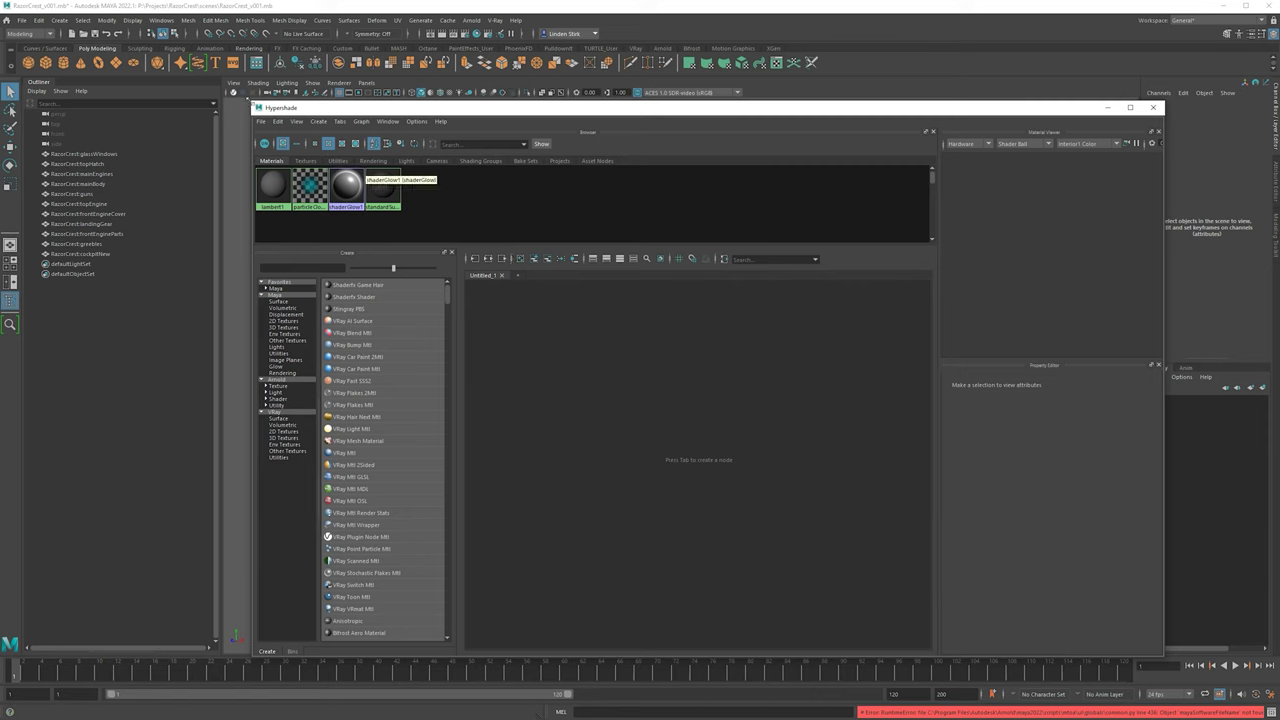
pyautogui.moveTo(252, 102); pyautogui.dragTo(75, 30)
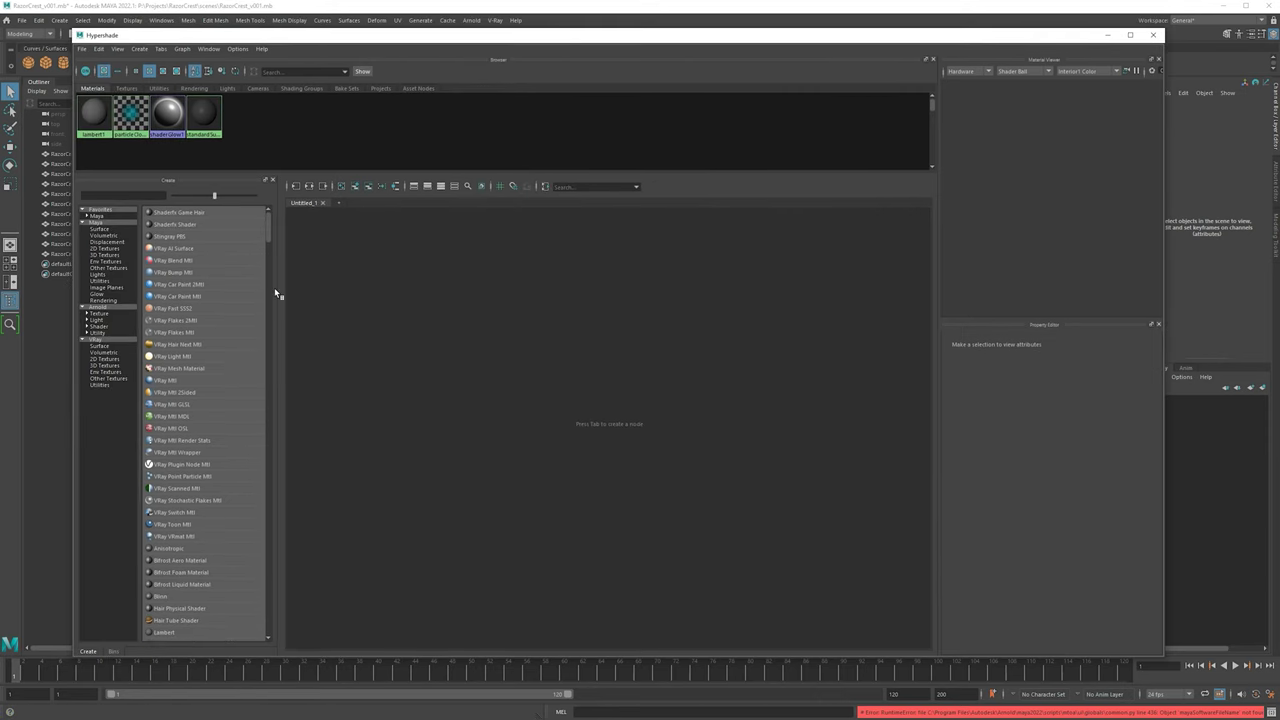
# - Create a VRay Mtl material in the Hypershade work area and frame its node network
pyautogui.click(158, 196)
pyautogui.moveTo(167, 381); pyautogui.dragTo(641, 350)
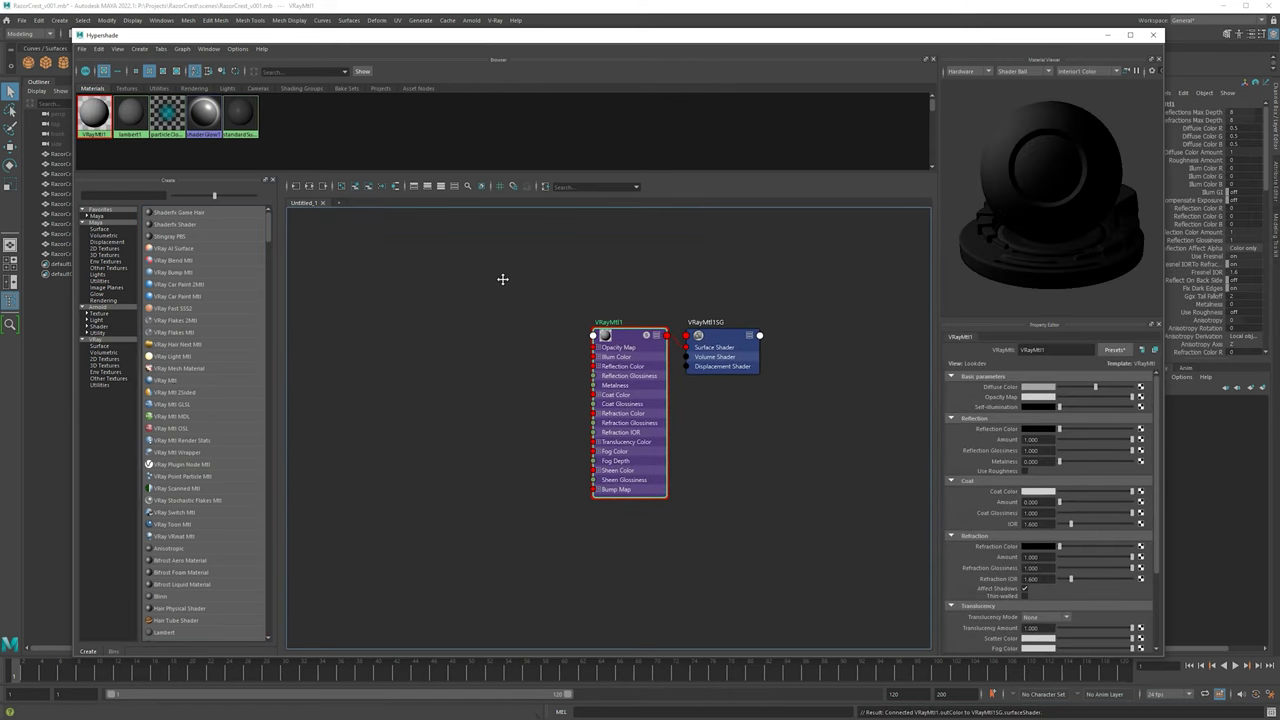
pyautogui.press('f')
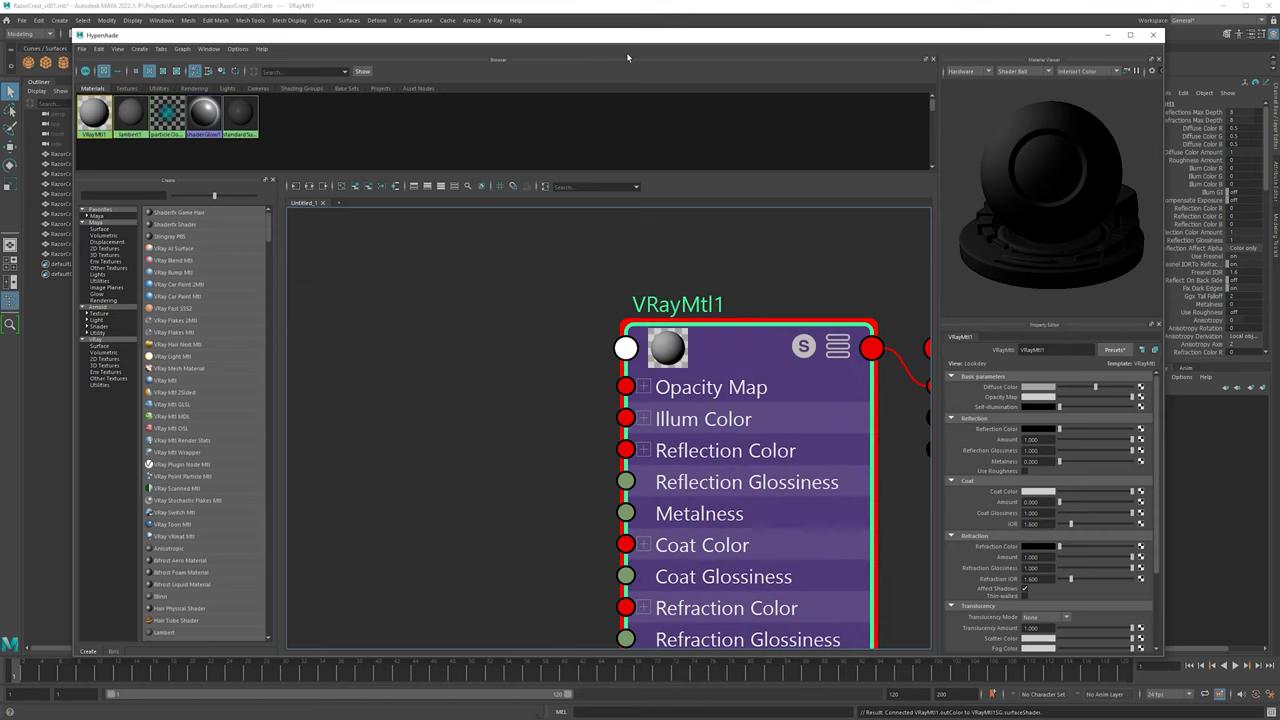
pyautogui.scroll(-4, 706, 322)
pyautogui.scroll(1, 584, 323)
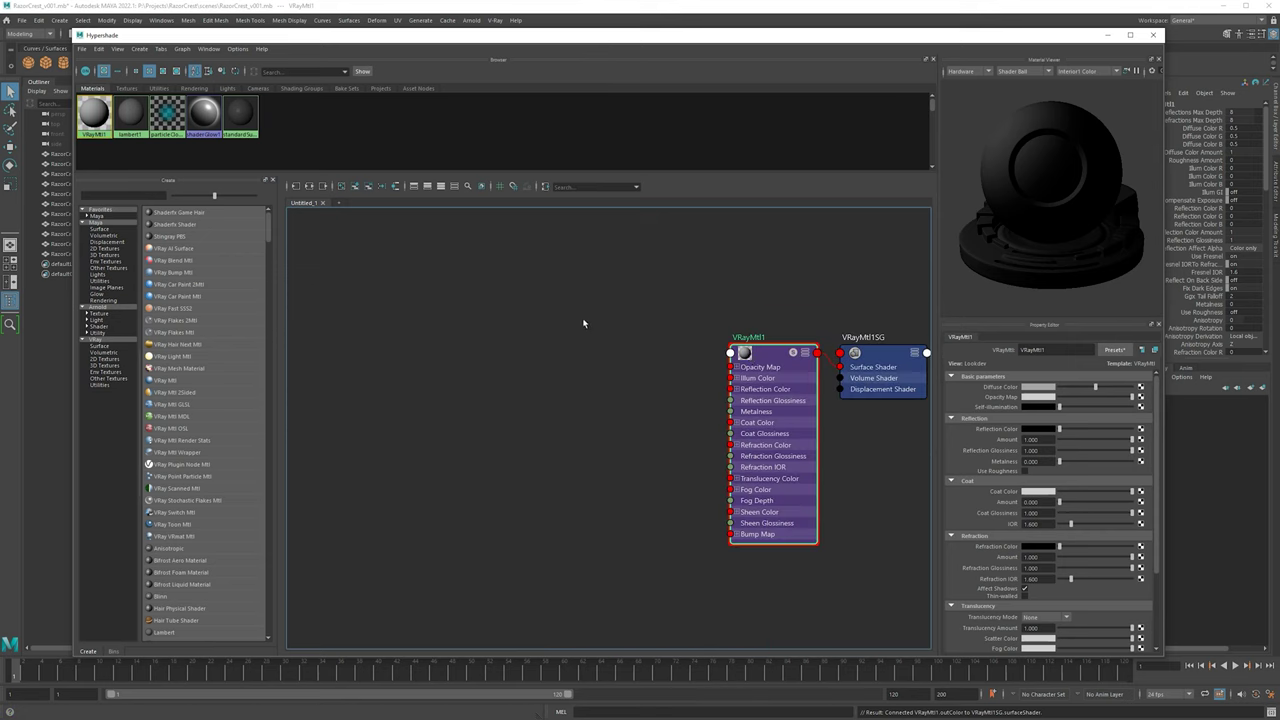
pyautogui.keyDown('alt'); pyautogui.moveTo(768, 287); pyautogui.dragTo(631, 258, button='middle'); pyautogui.keyUp('alt')
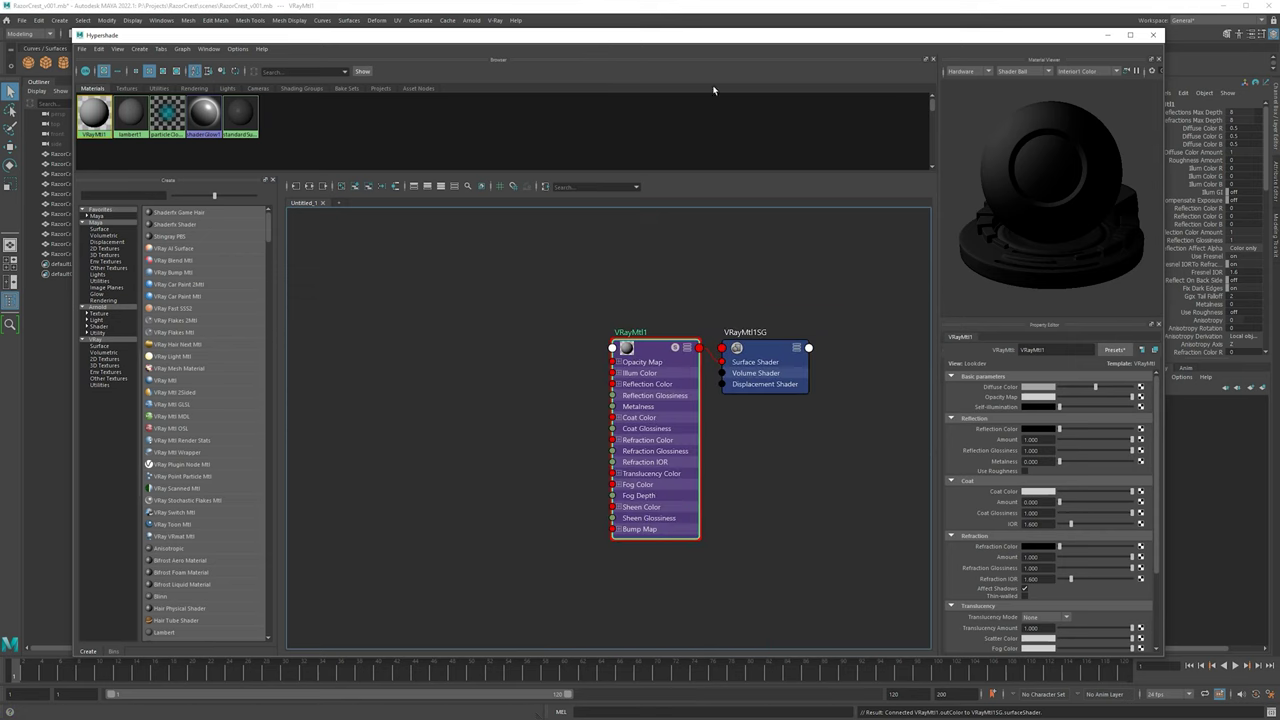
# - Minimize the Hypershade, switch to File Explorer and open the rctextures folder inside the RazorCrest project's sourceimages folder
pyautogui.click(1107, 36)
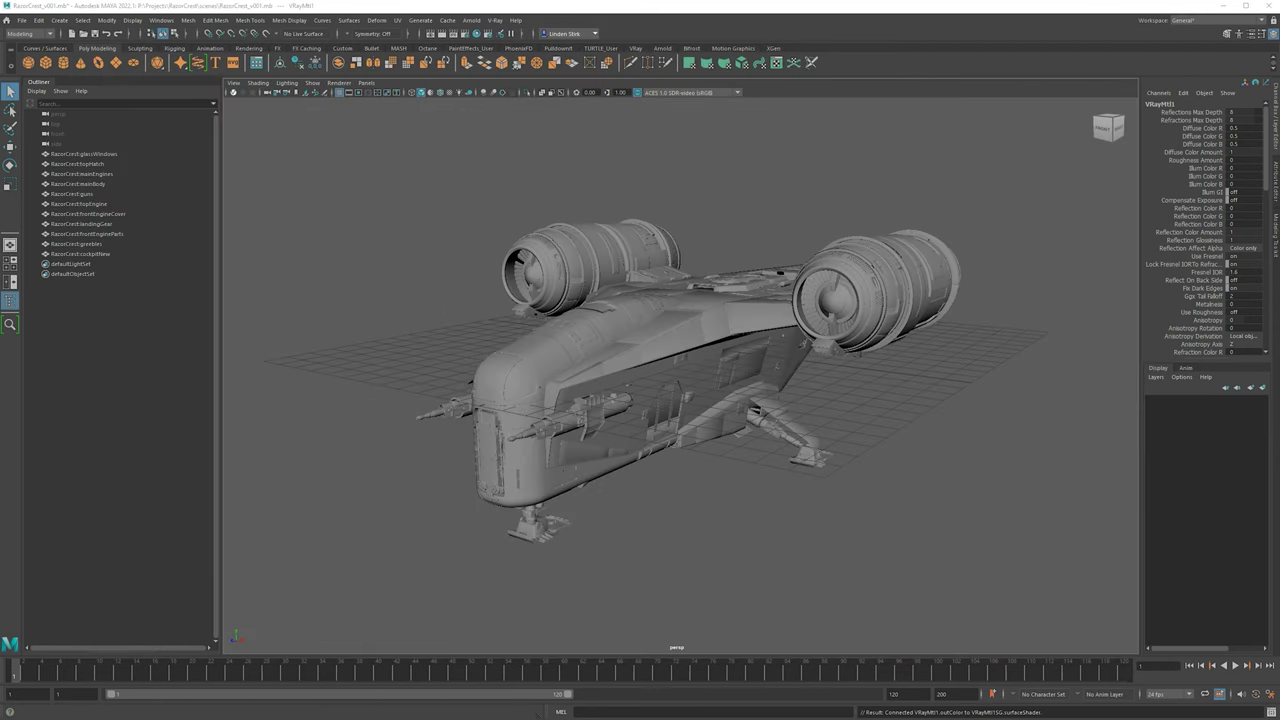
pyautogui.hotkey('alt', 'Tab')
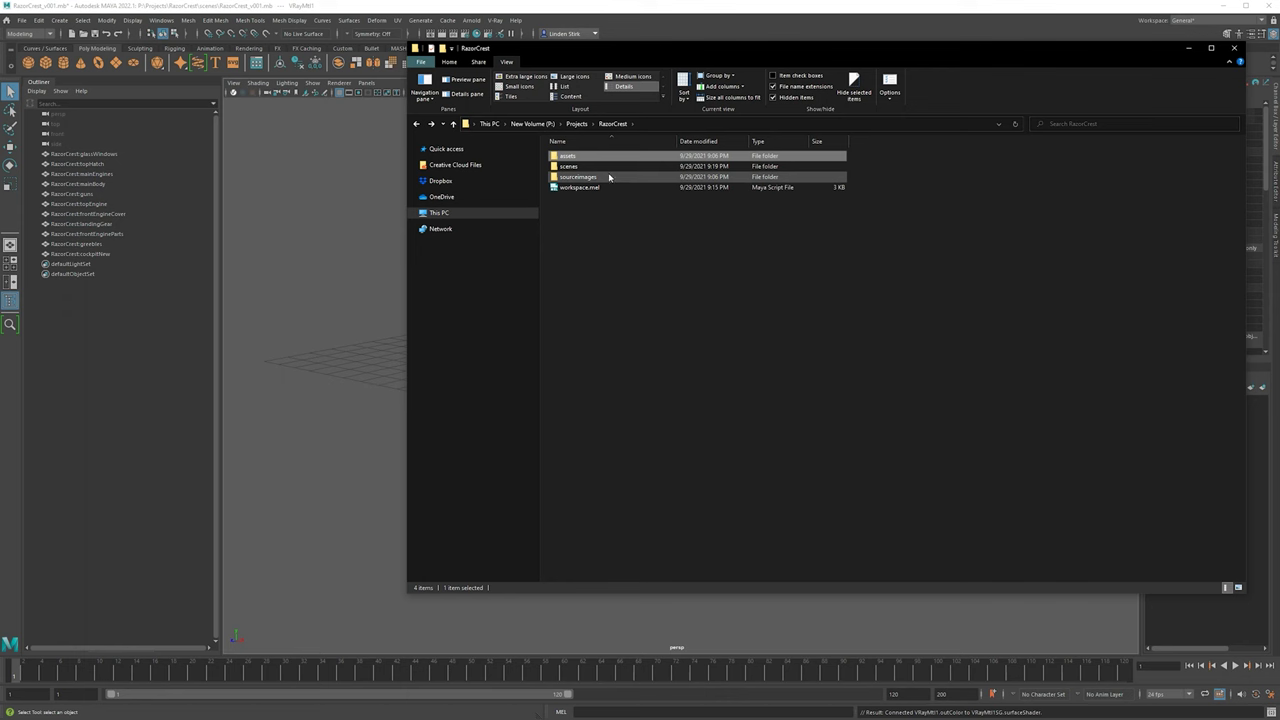
pyautogui.doubleClick(609, 177)
pyautogui.hotkey('ctrl', 'v')
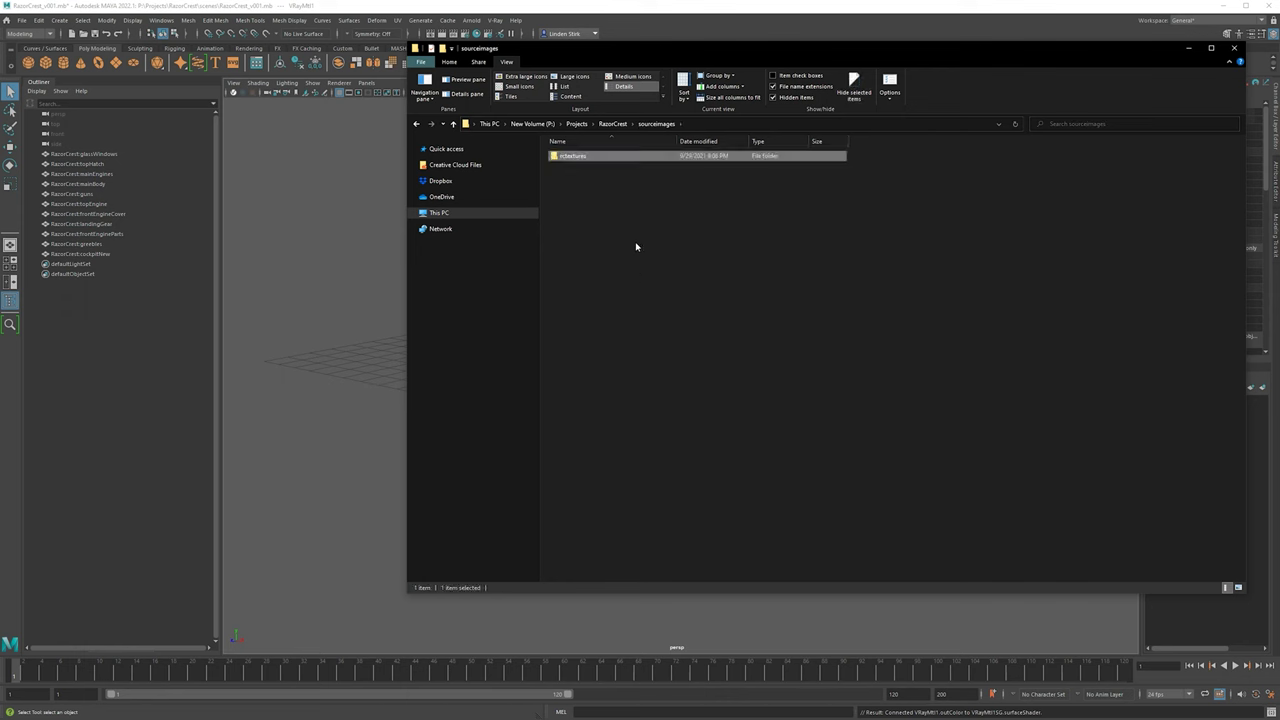
pyautogui.doubleClick(607, 160)
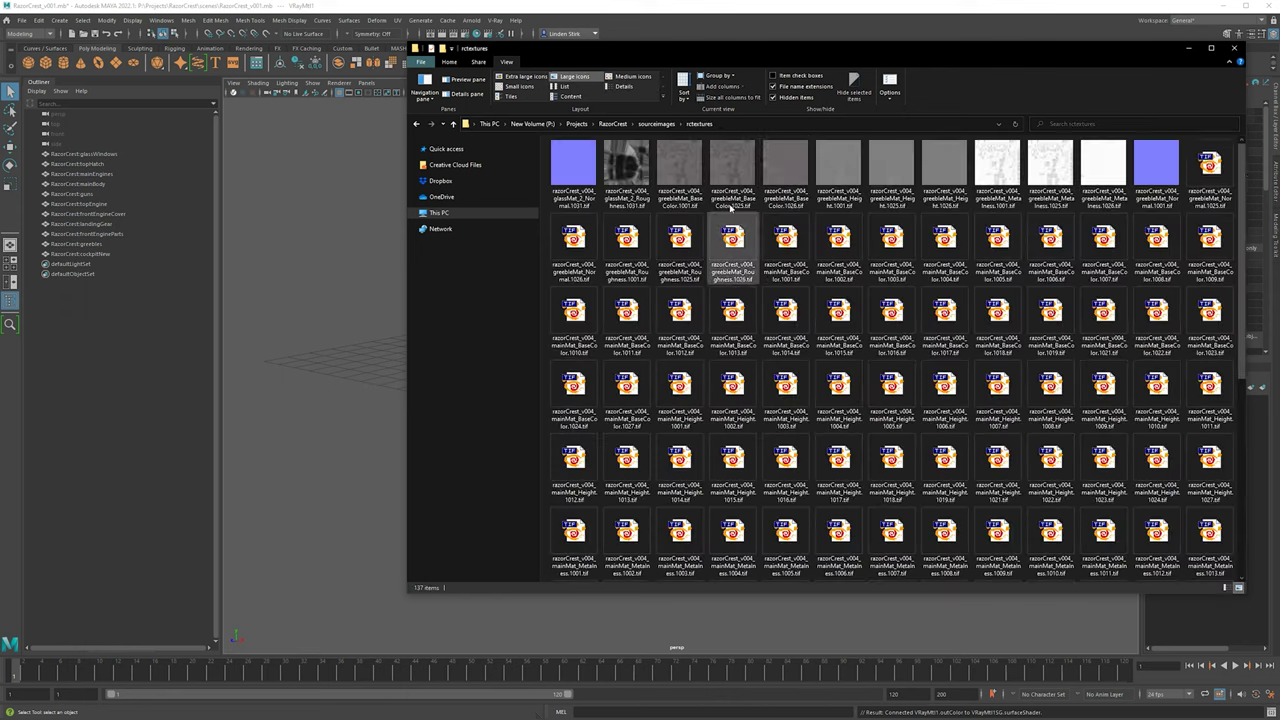
pyautogui.moveTo(676, 52); pyautogui.dragTo(560, 49)
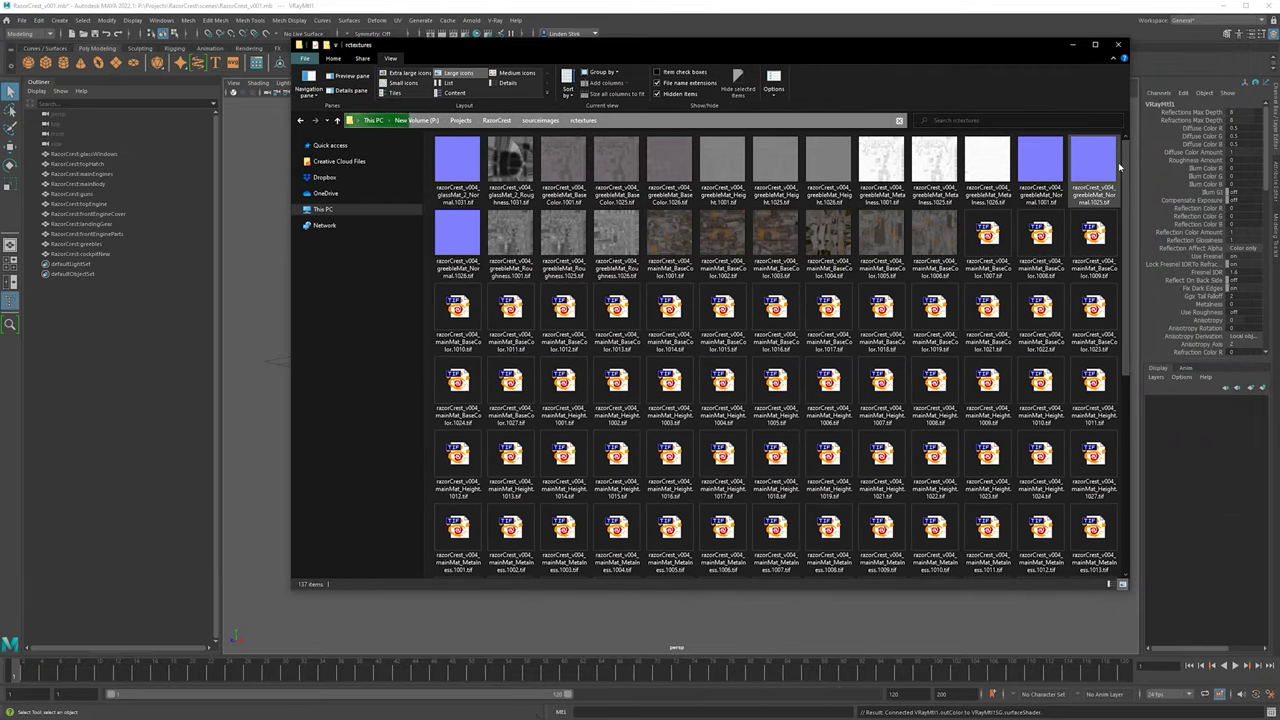
# - Look through the texture folder and examine the glassMat_2 and greebleMat texture files
pyautogui.moveTo(1124, 170); pyautogui.dragTo(1124, 372)
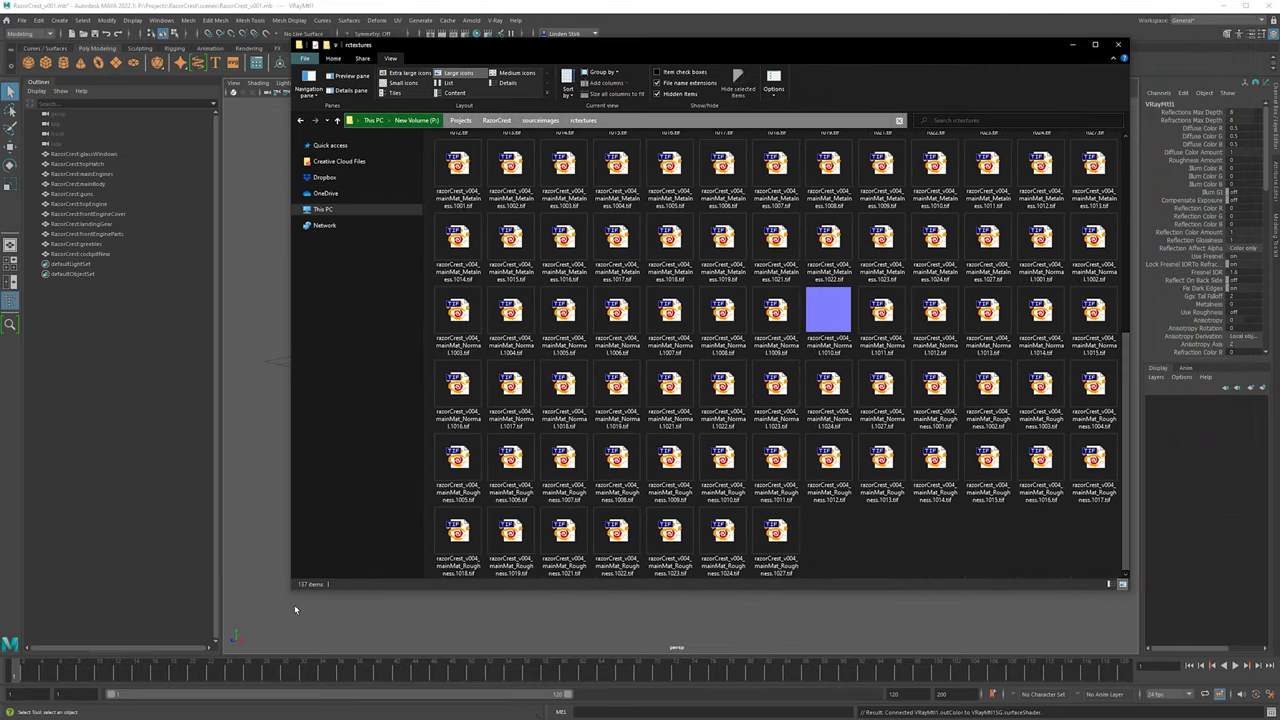
pyautogui.scroll(5, 617, 493)
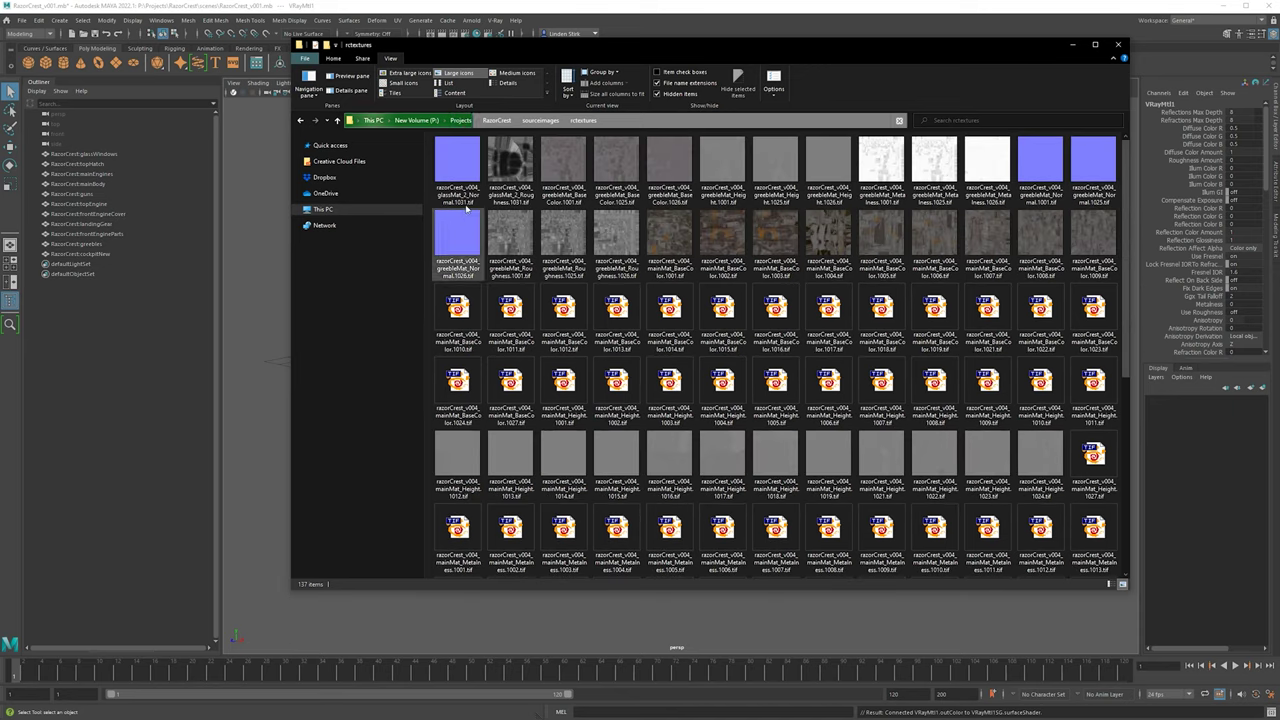
pyautogui.click(510, 165)
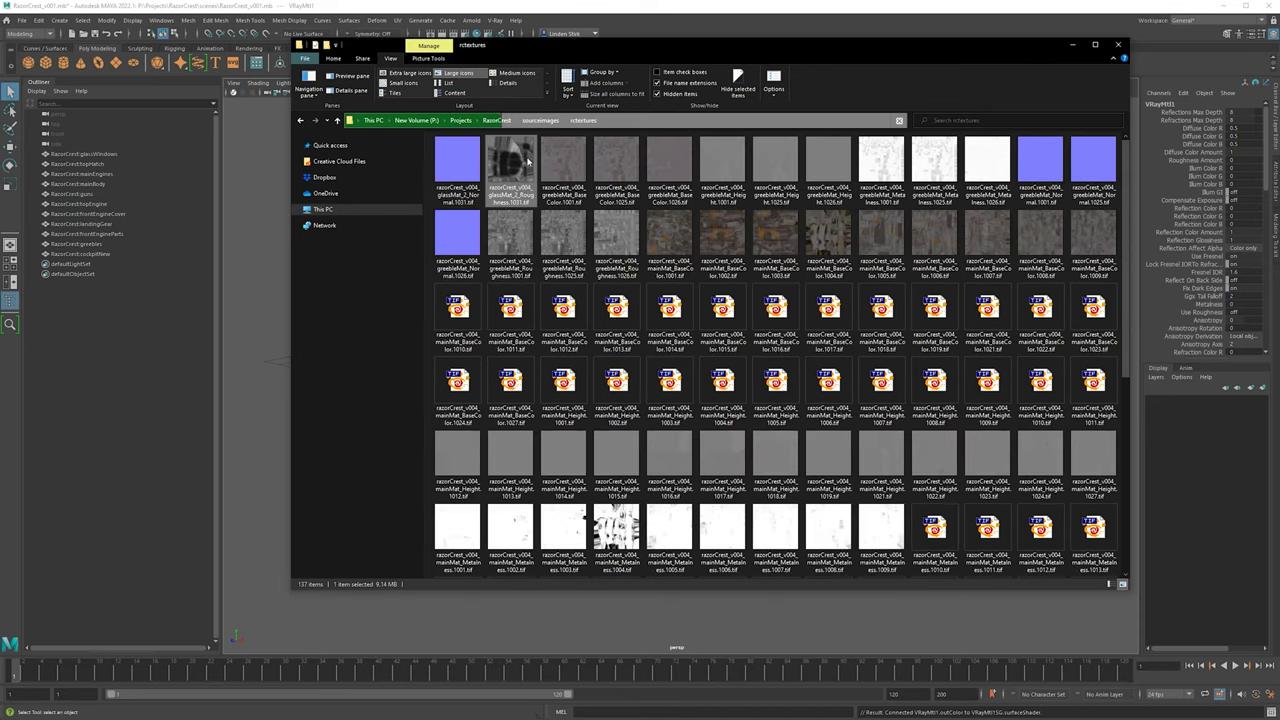
pyautogui.click(565, 163)
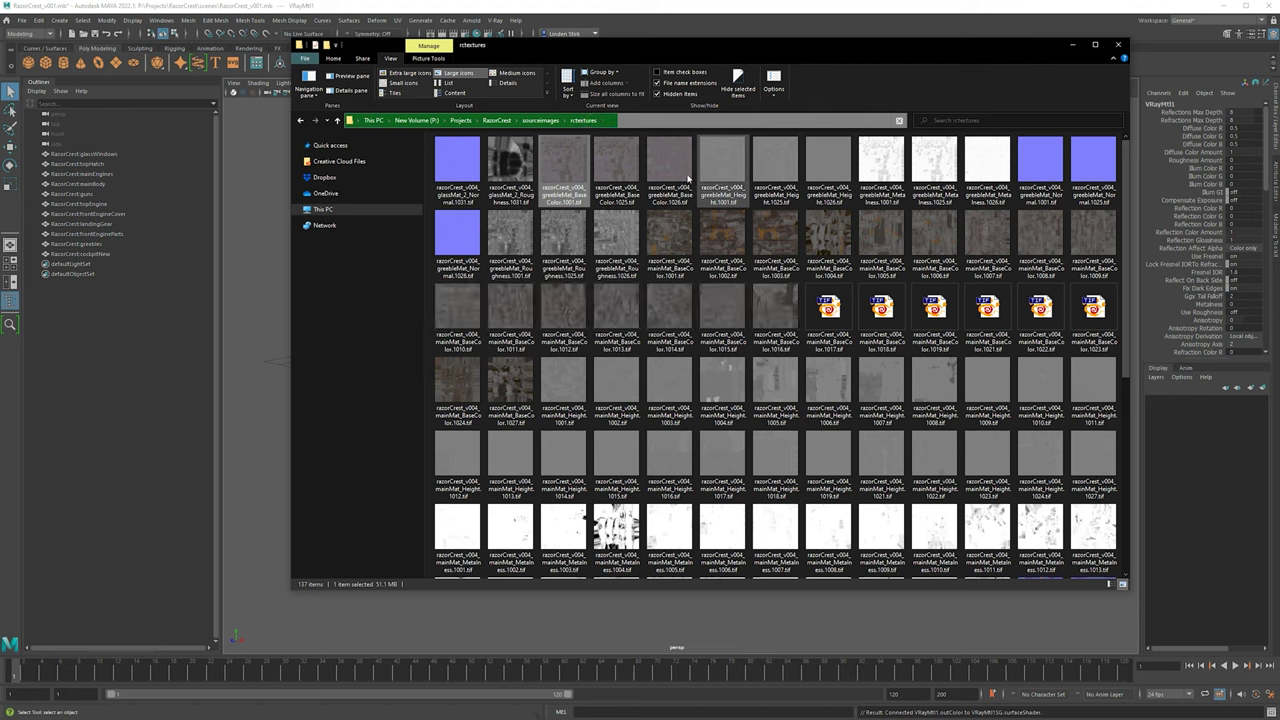
pyautogui.click(1055, 160)
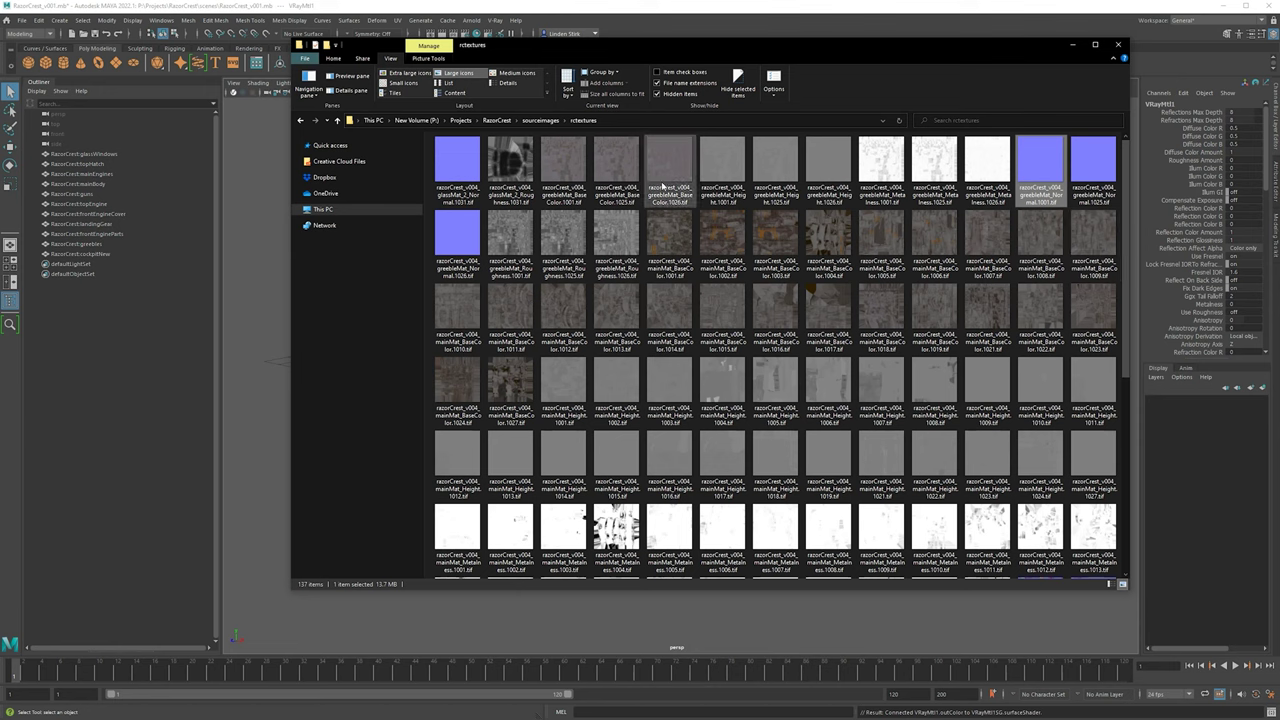
# - Examine the mainMat BaseColor, Height, Metalness, Normal and Roughness texture files
pyautogui.click(661, 268)
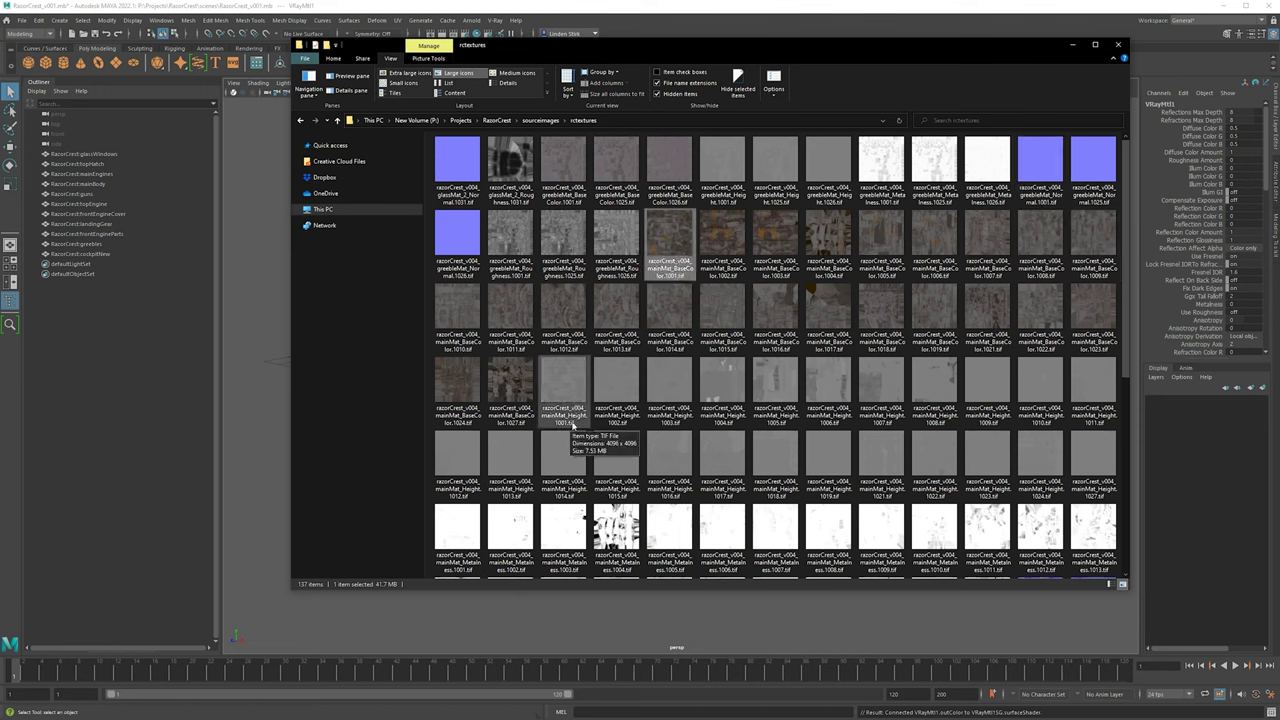
pyautogui.click(569, 375)
pyautogui.scroll(-3, 600, 390)
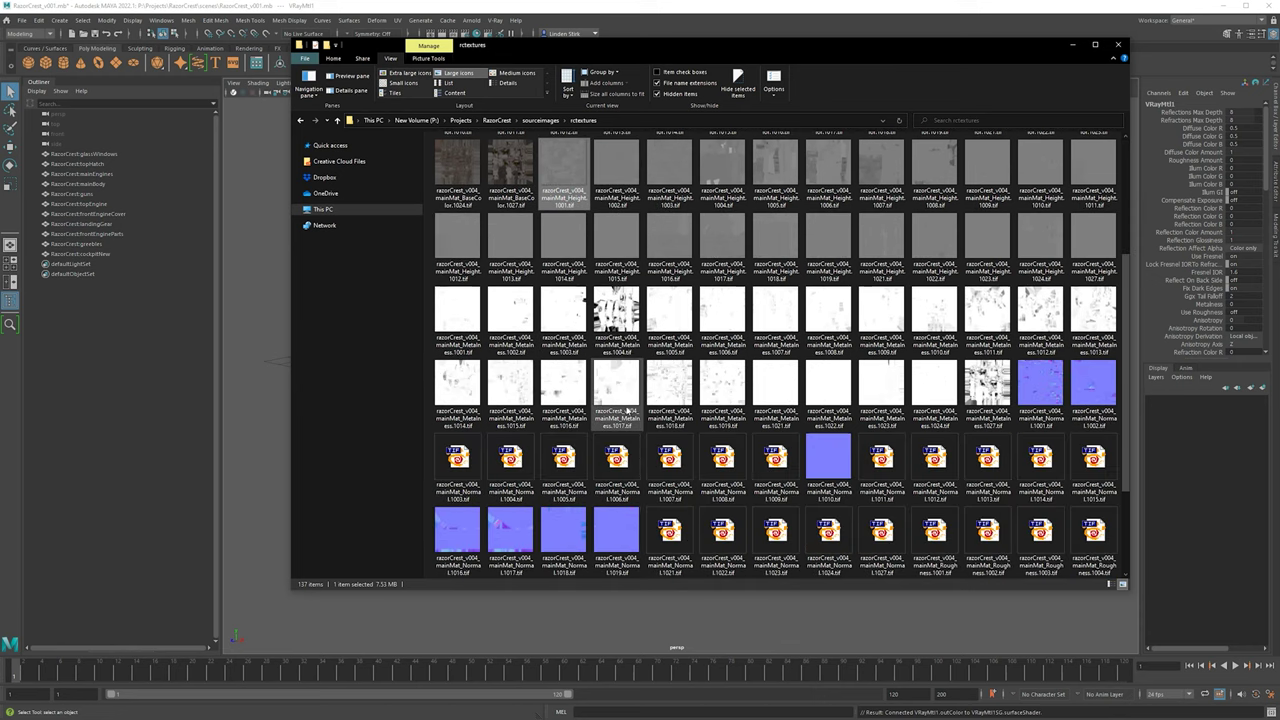
pyautogui.click(826, 458)
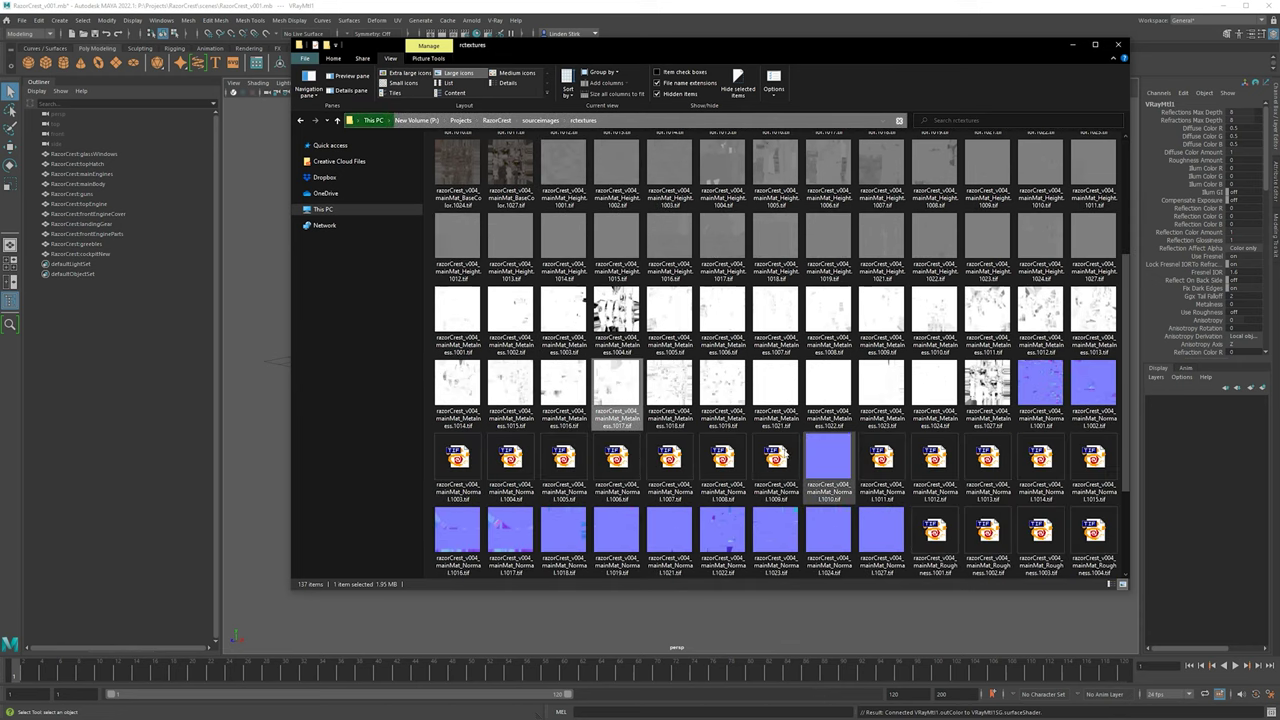
pyautogui.click(722, 458)
pyautogui.scroll(-2, 830, 420)
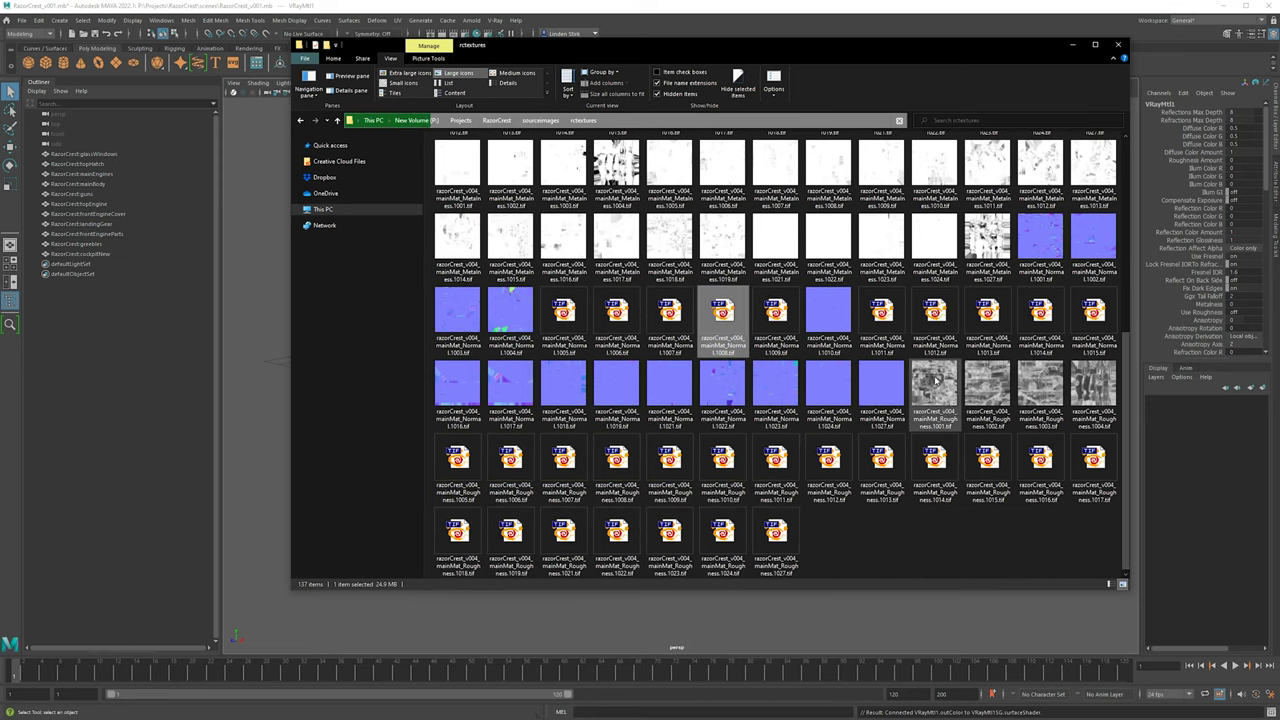
pyautogui.click(936, 379)
# - Compare the UDIM numbers in the glassMat, greebleMat and mainMat file names, and return to Maya
pyautogui.scroll(5, 860, 390)
pyautogui.click(688, 172)
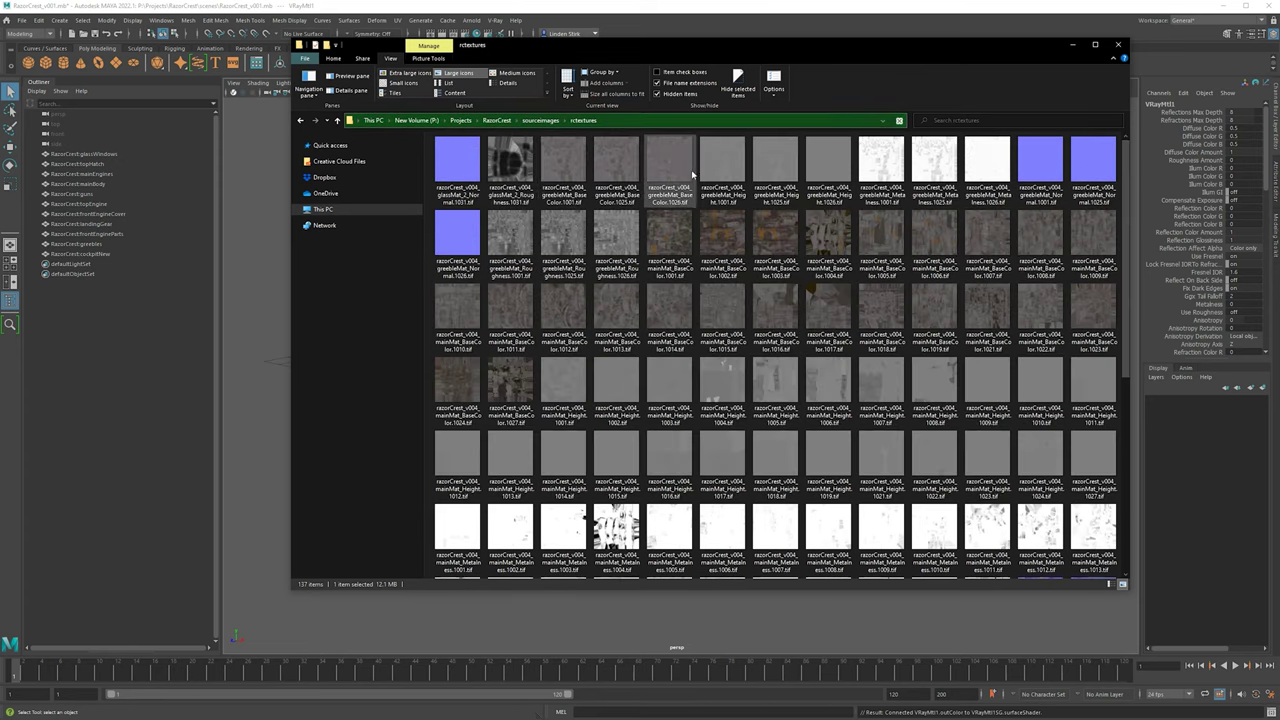
pyautogui.moveTo(552, 201)
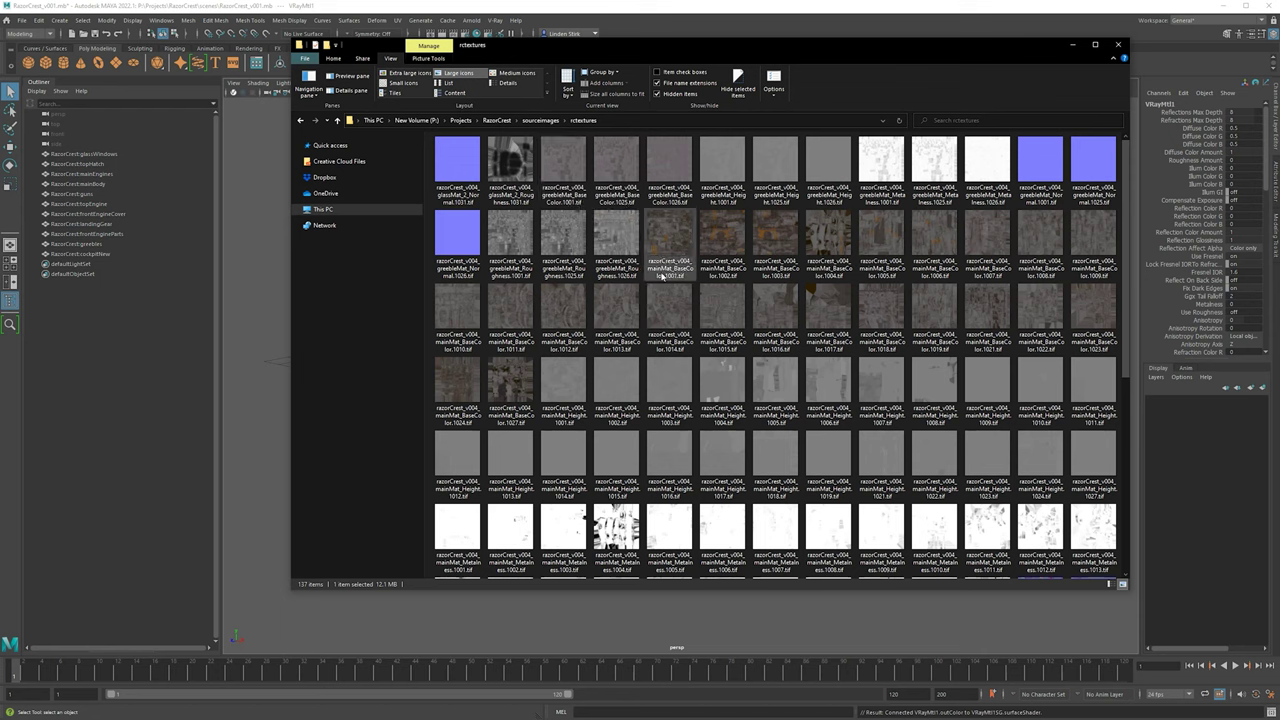
pyautogui.moveTo(494, 203)
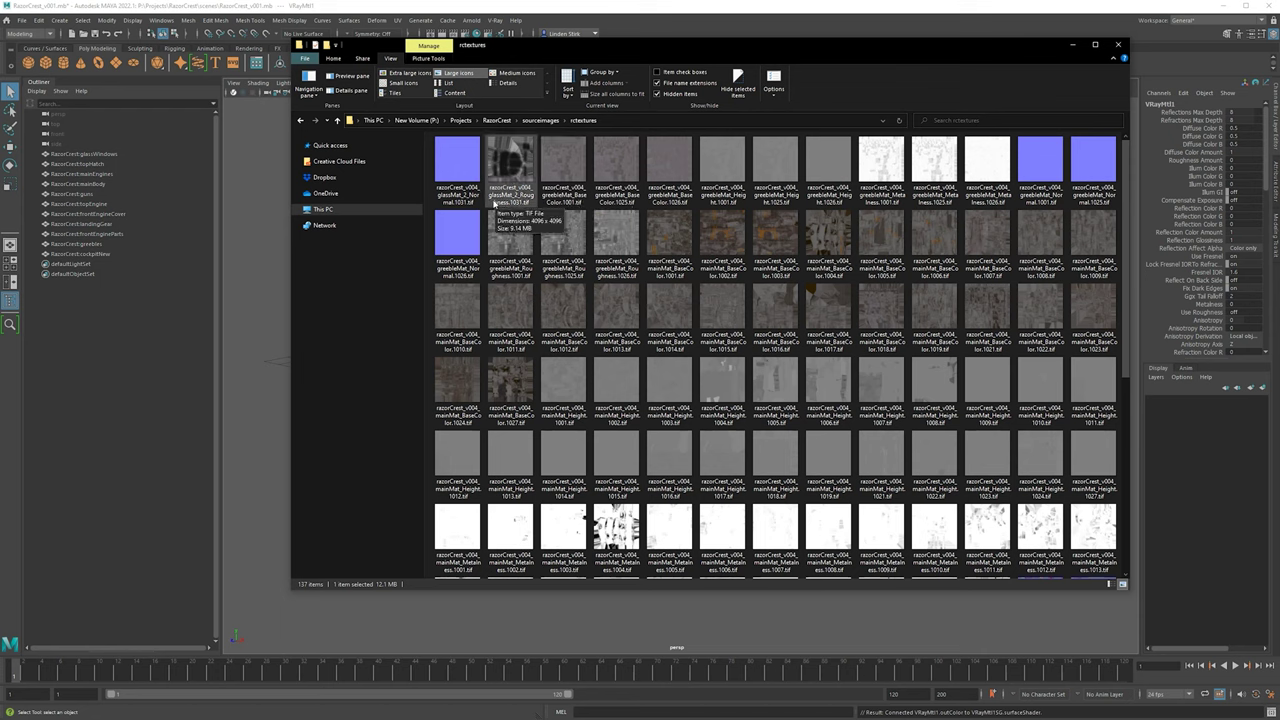
pyautogui.scroll(-5, 515, 205)
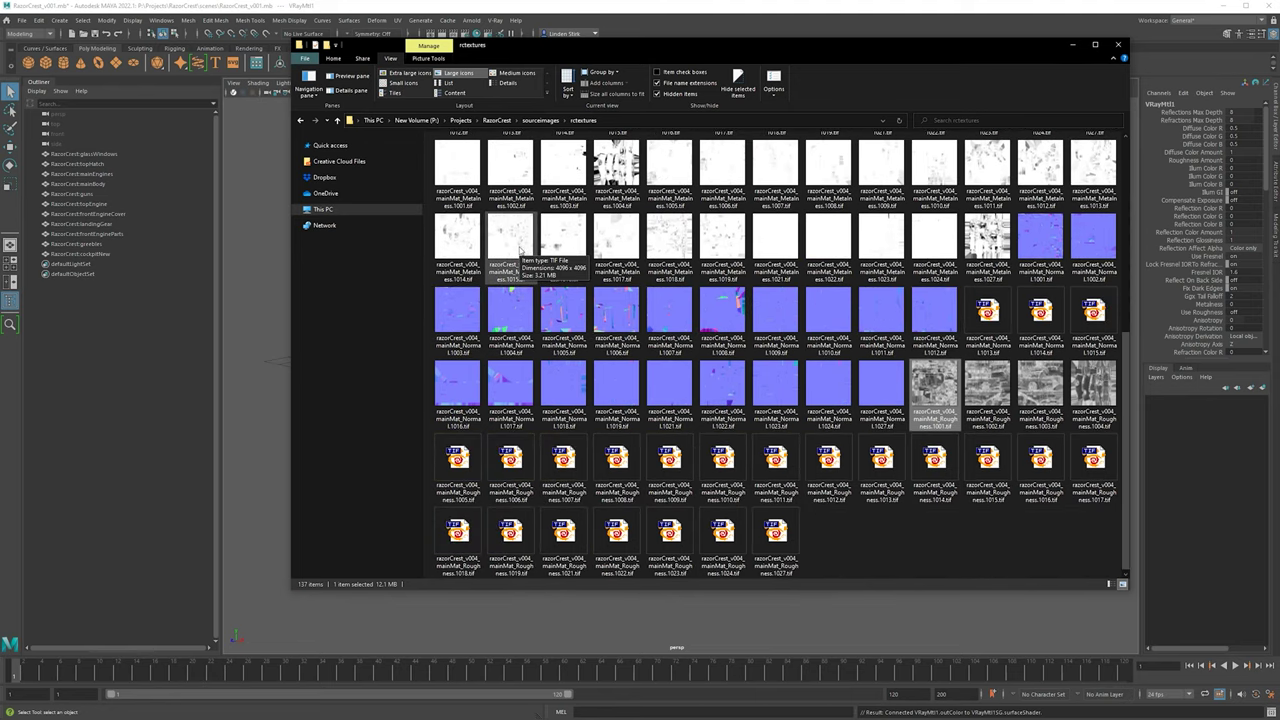
pyautogui.scroll(5, 519, 250)
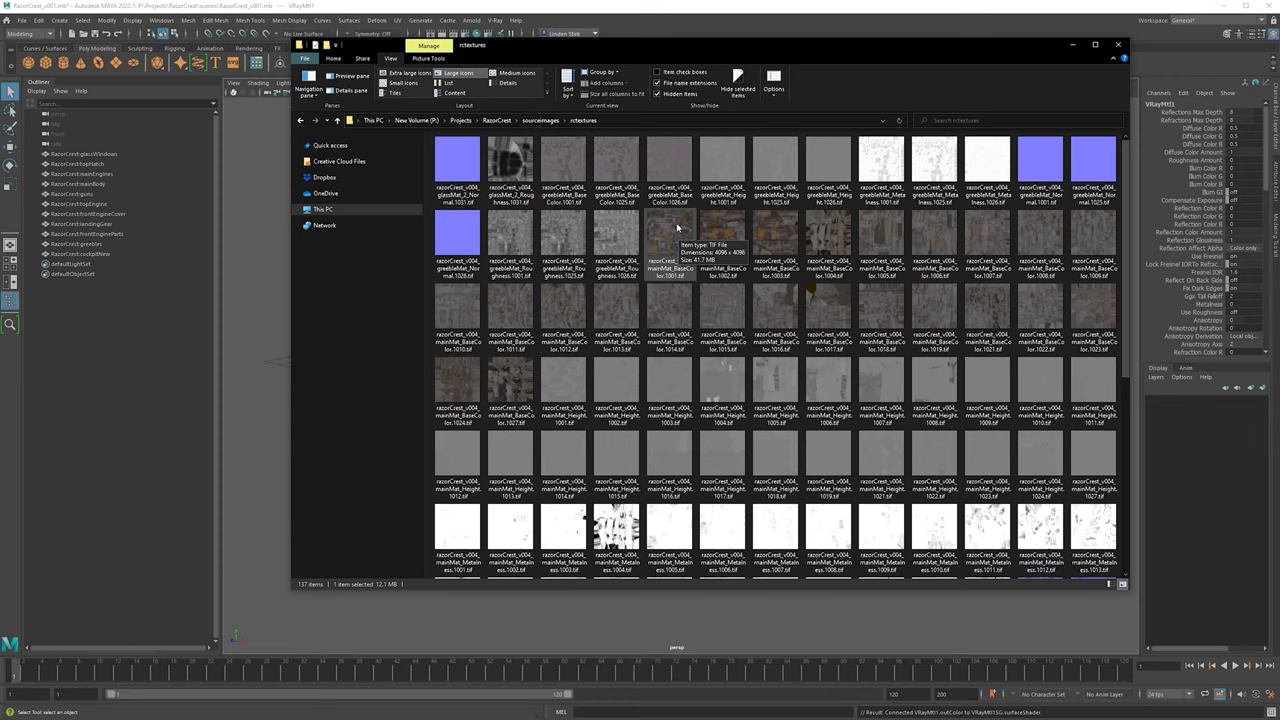
pyautogui.click(1072, 44)
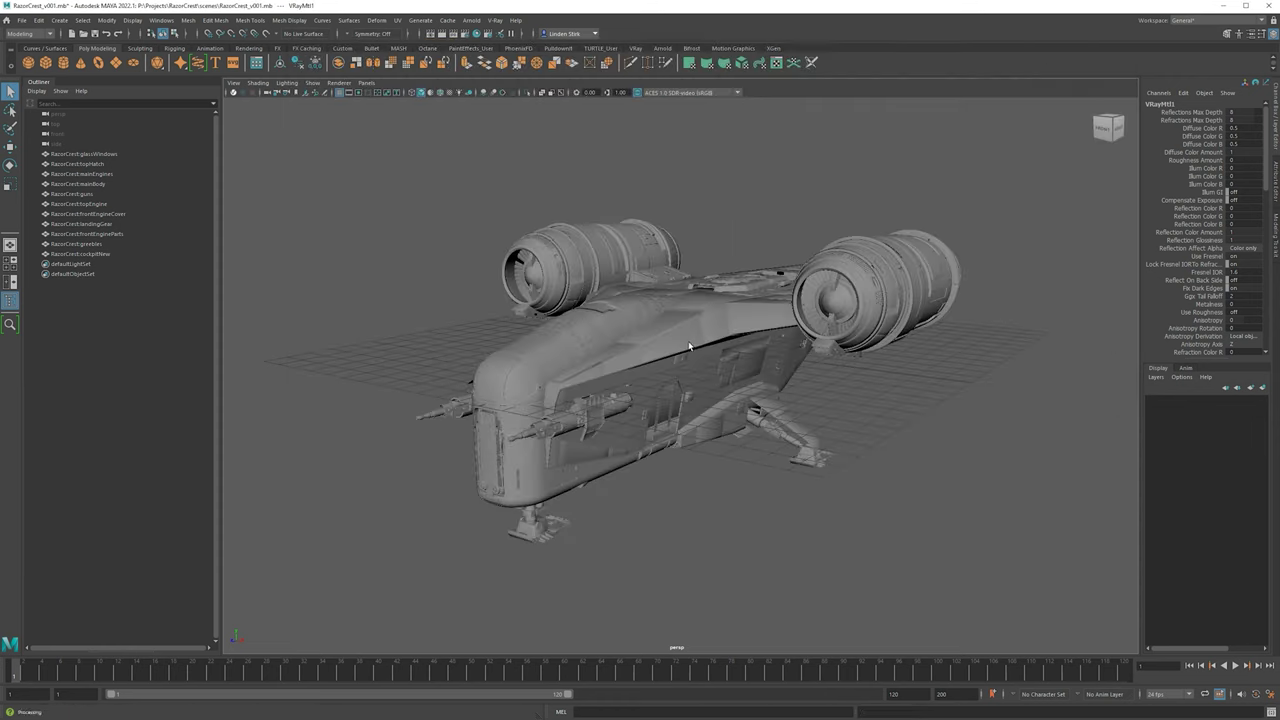
# - Inspect how the mainBody mesh's UV shells are laid out across the UDIM tiles in the UV Editor
pyautogui.click(640, 400)
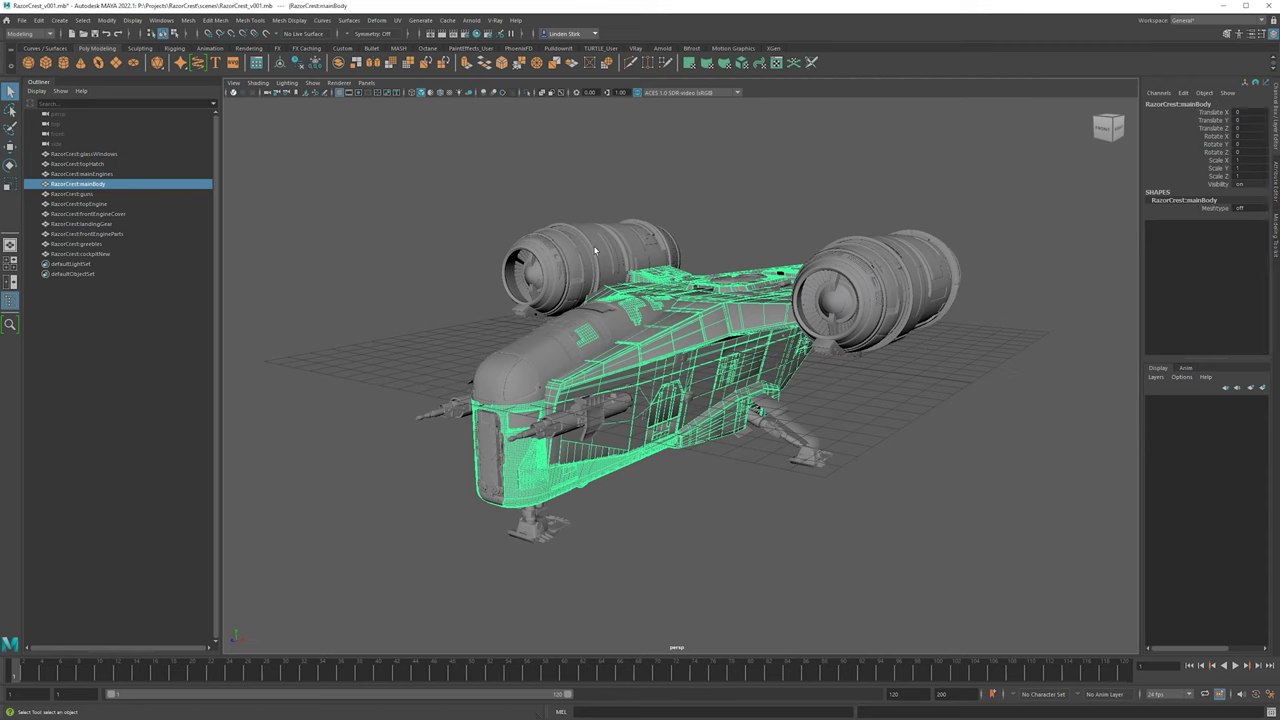
pyautogui.click(398, 20)
pyautogui.click(415, 40)
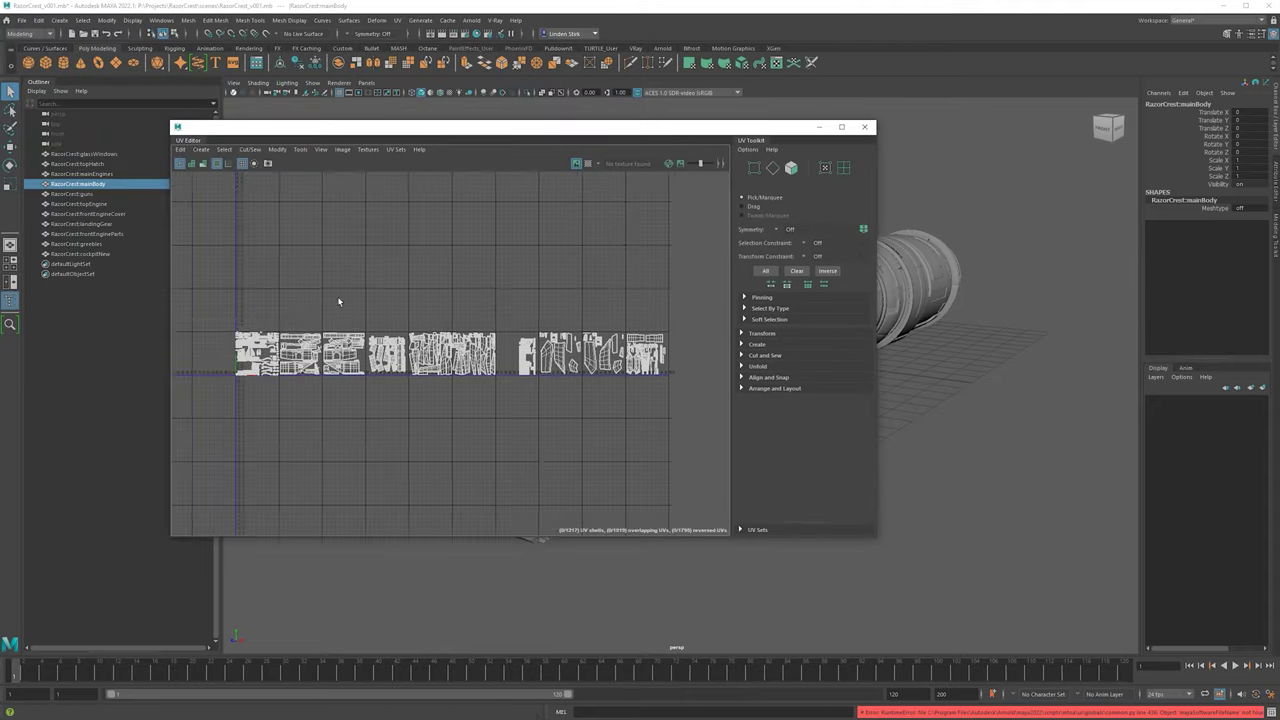
pyautogui.scroll(3, 237, 380)
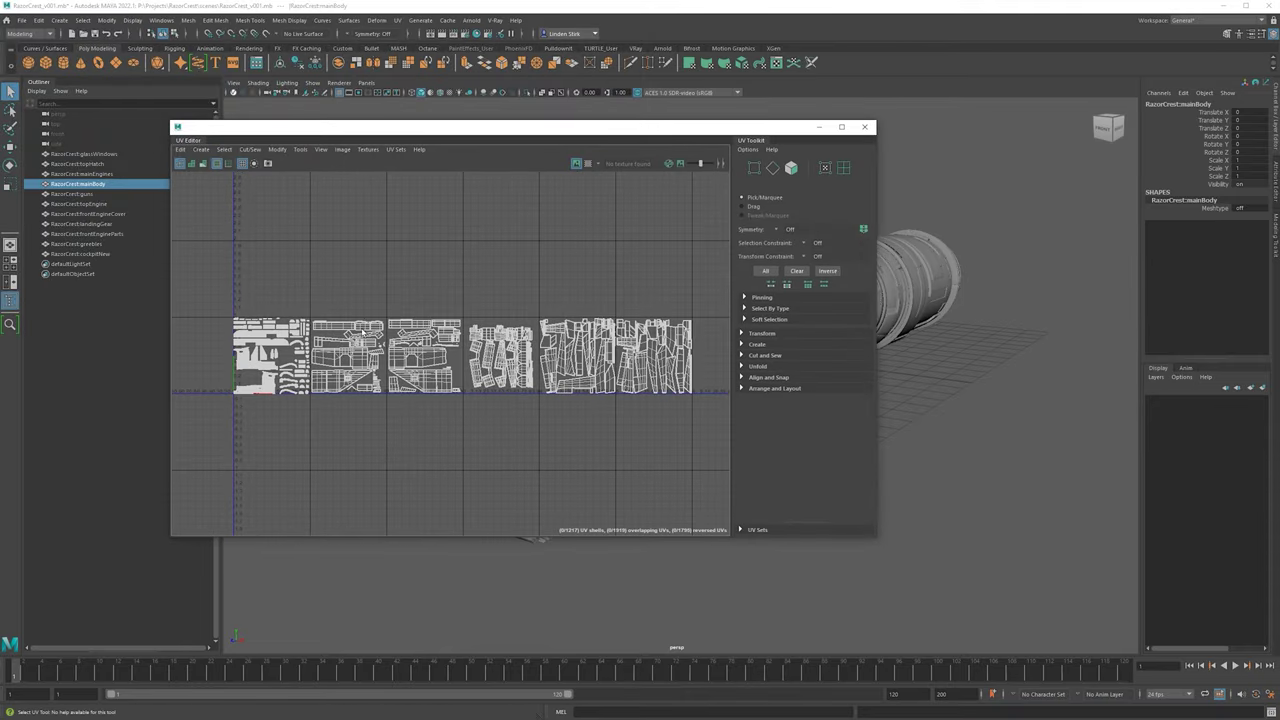
pyautogui.keyDown('alt'); pyautogui.moveTo(354, 340); pyautogui.dragTo(967, 292, button='middle'); pyautogui.keyUp('alt')
pyautogui.keyDown('alt'); pyautogui.moveTo(608, 264); pyautogui.dragTo(502, 297, button='middle'); pyautogui.keyUp('alt')
pyautogui.keyDown('alt'); pyautogui.moveTo(502, 297); pyautogui.dragTo(346, 287, button='right'); pyautogui.keyUp('alt')
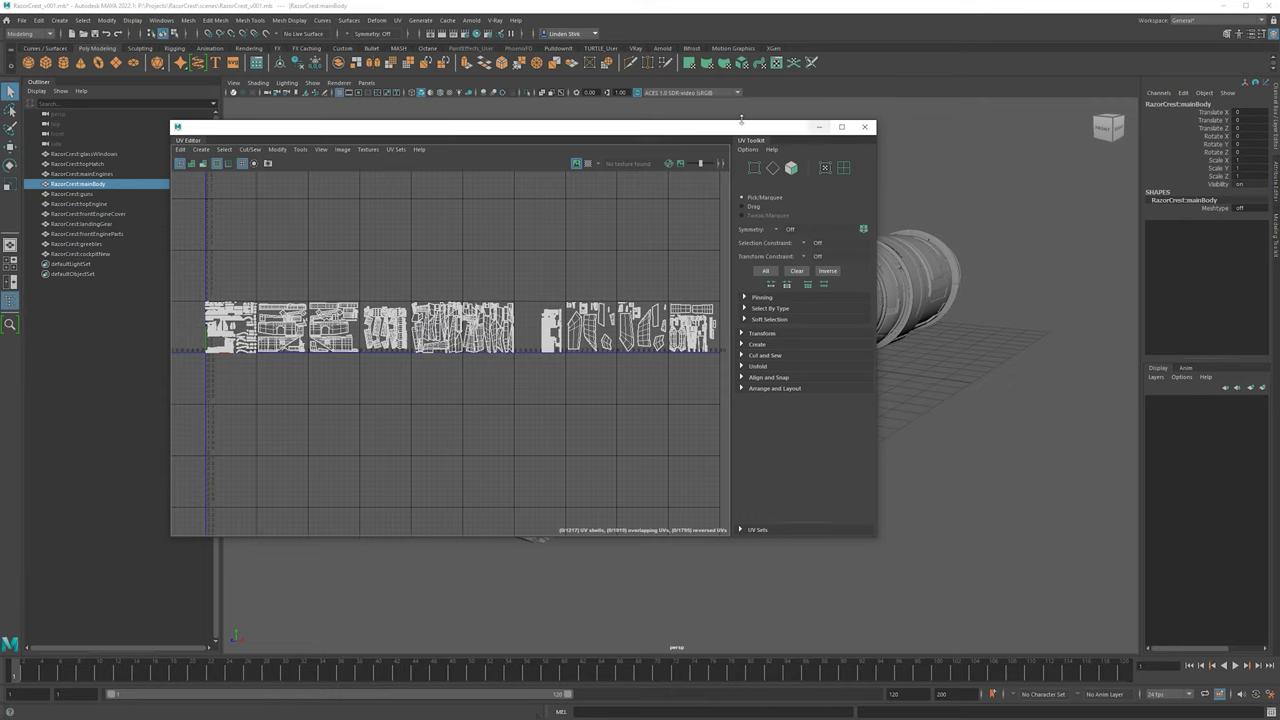
pyautogui.moveTo(734, 127); pyautogui.dragTo(816, 102)
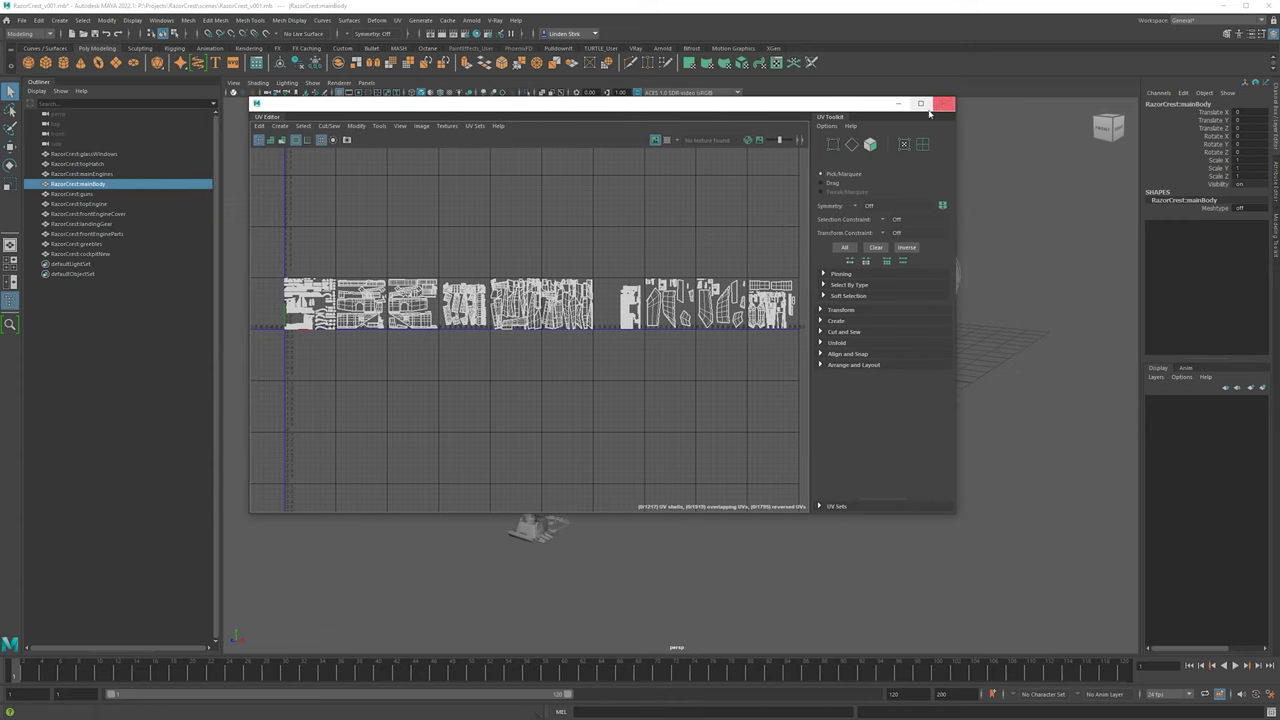
pyautogui.click(945, 102)
pyautogui.click(945, 146)
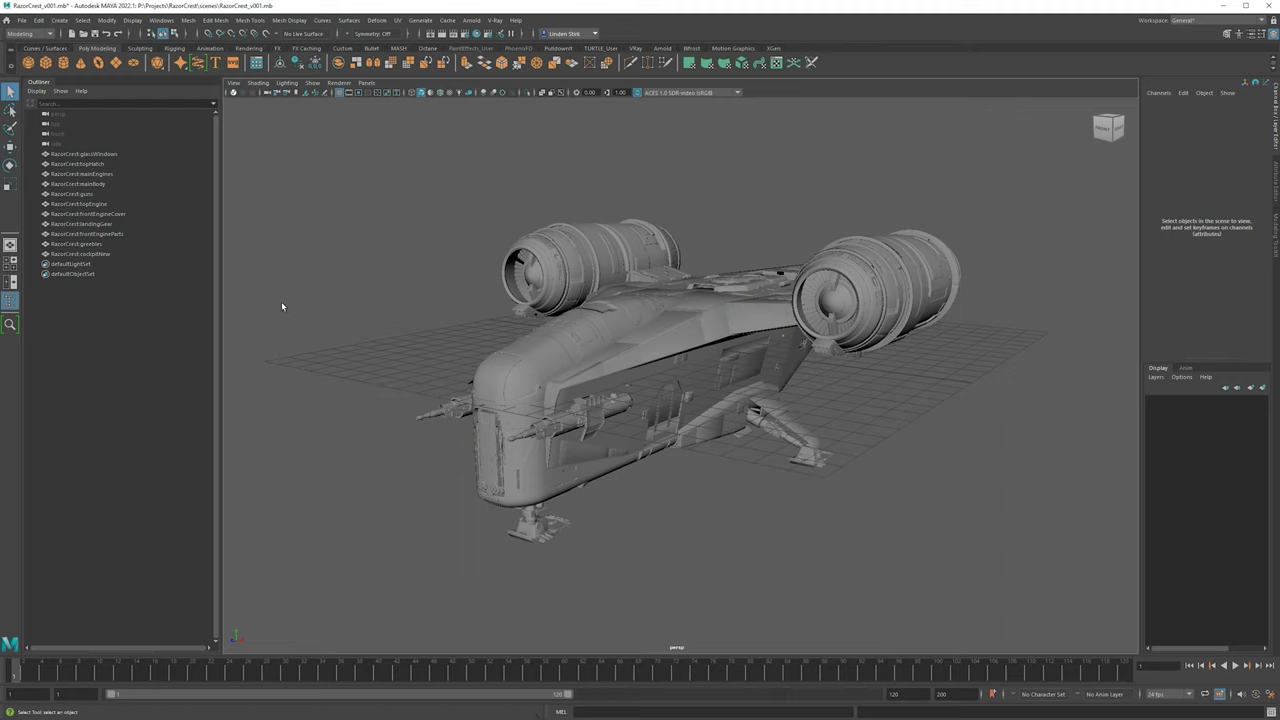
# - Open the Hypershade and rename the VRayMtl1 material to RazorCrest_Main_mat
pyautogui.click(480, 33)
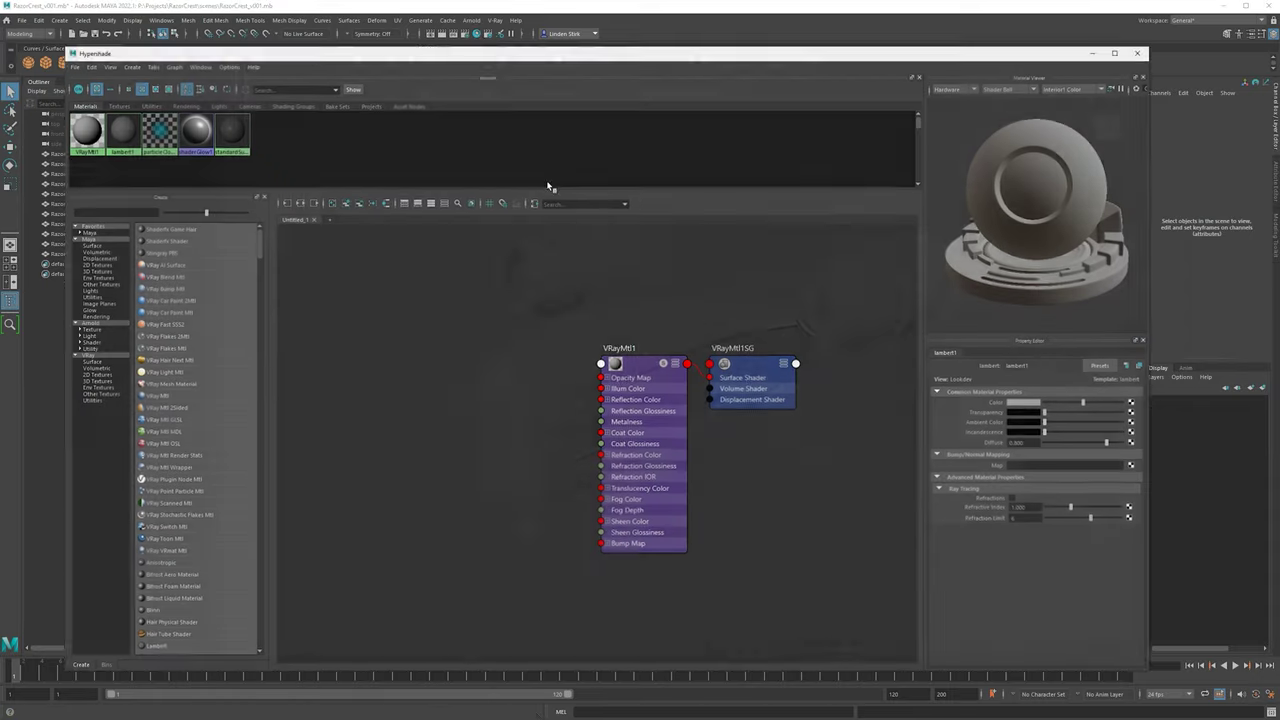
pyautogui.moveTo(672, 410); pyautogui.dragTo(655, 417)
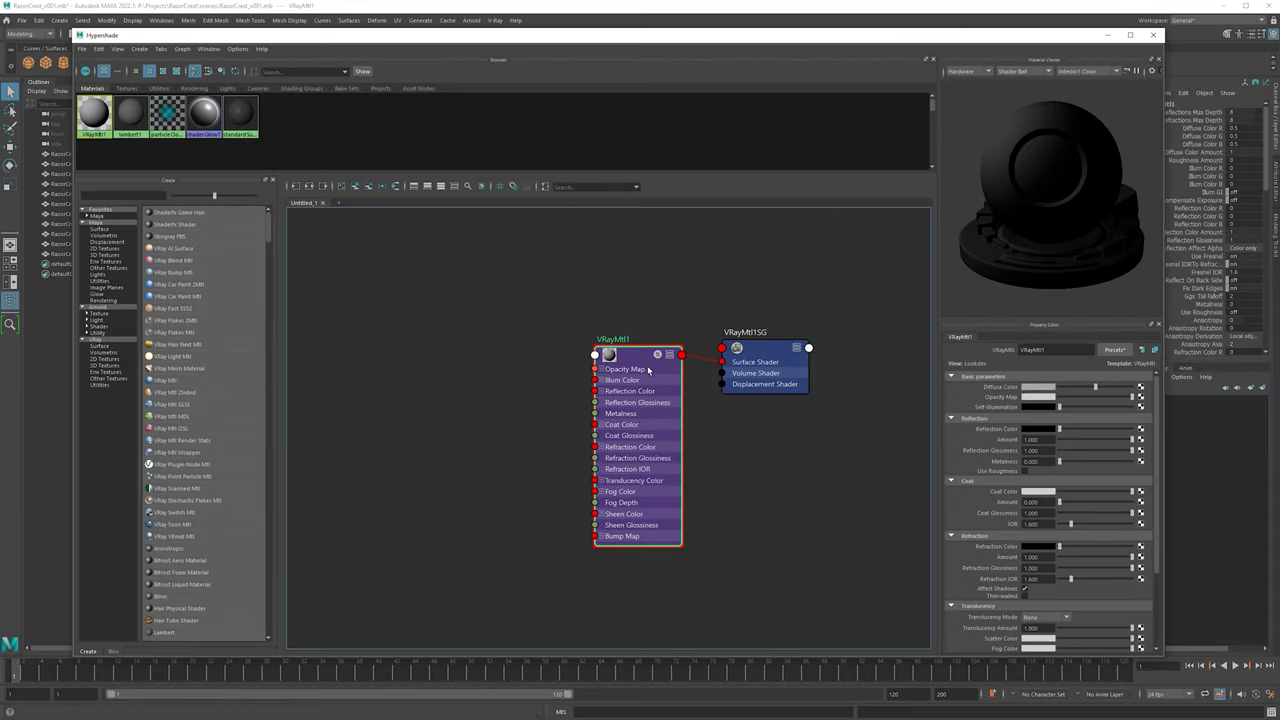
pyautogui.doubleClick(1063, 348)
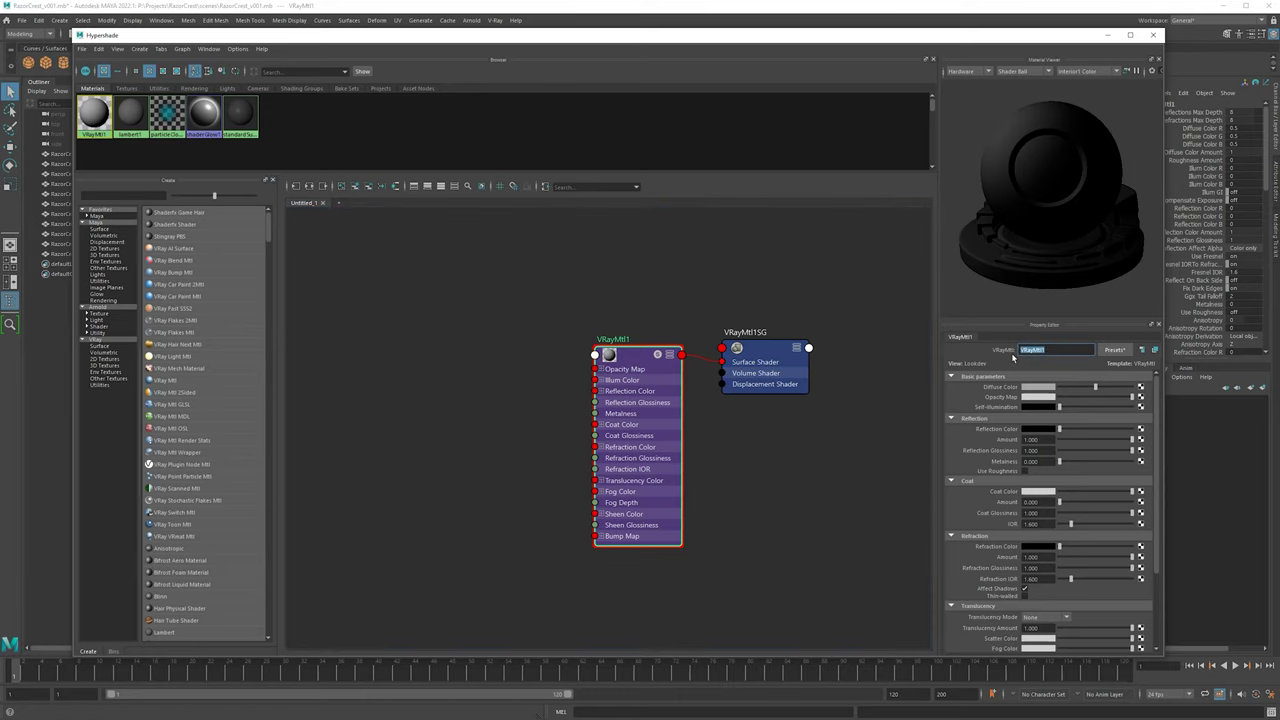
pyautogui.write('RazorCrest_Main')
pyautogui.press('Return')
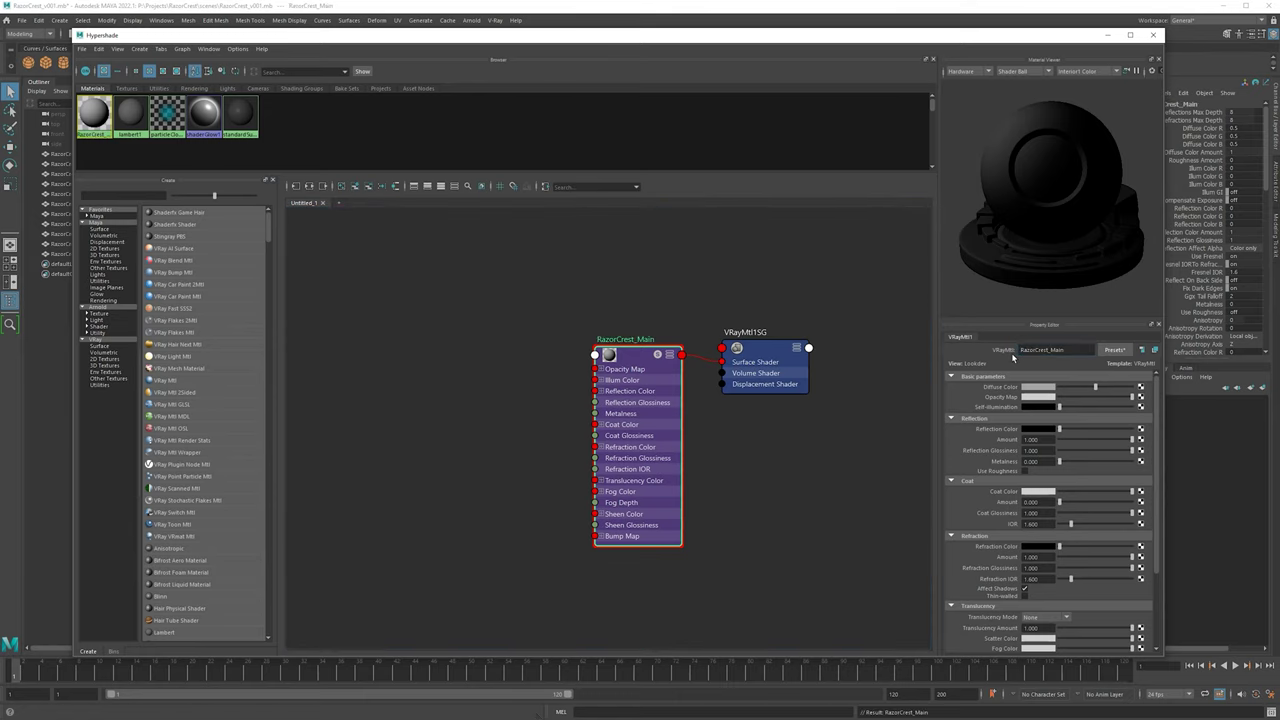
pyautogui.click(1073, 350)
pyautogui.write('_mat')
pyautogui.press('Return')
# - Close the Hypershade's Property Editor and enlarge the Material Viewer within a narrower Hypershade window
pyautogui.moveTo(1170, 84); pyautogui.dragTo(1097, 84)
pyautogui.scroll(-3, 1019, 428)
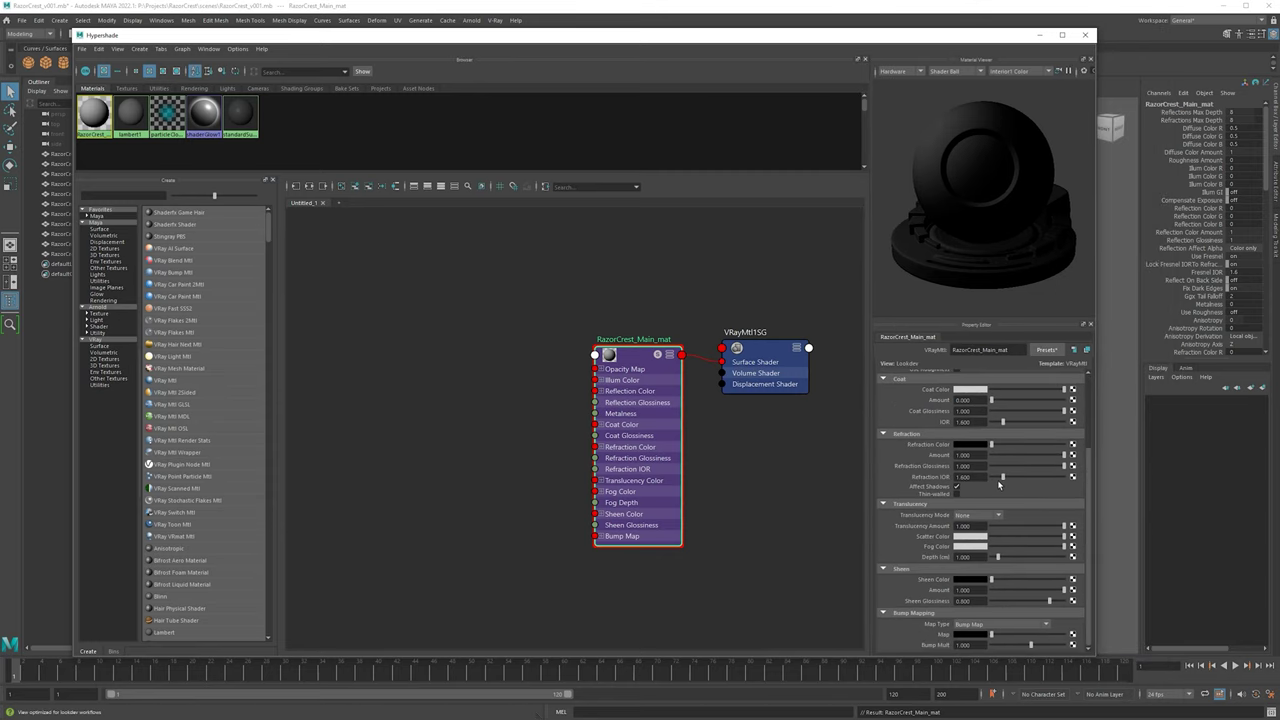
pyautogui.scroll(3, 1019, 428)
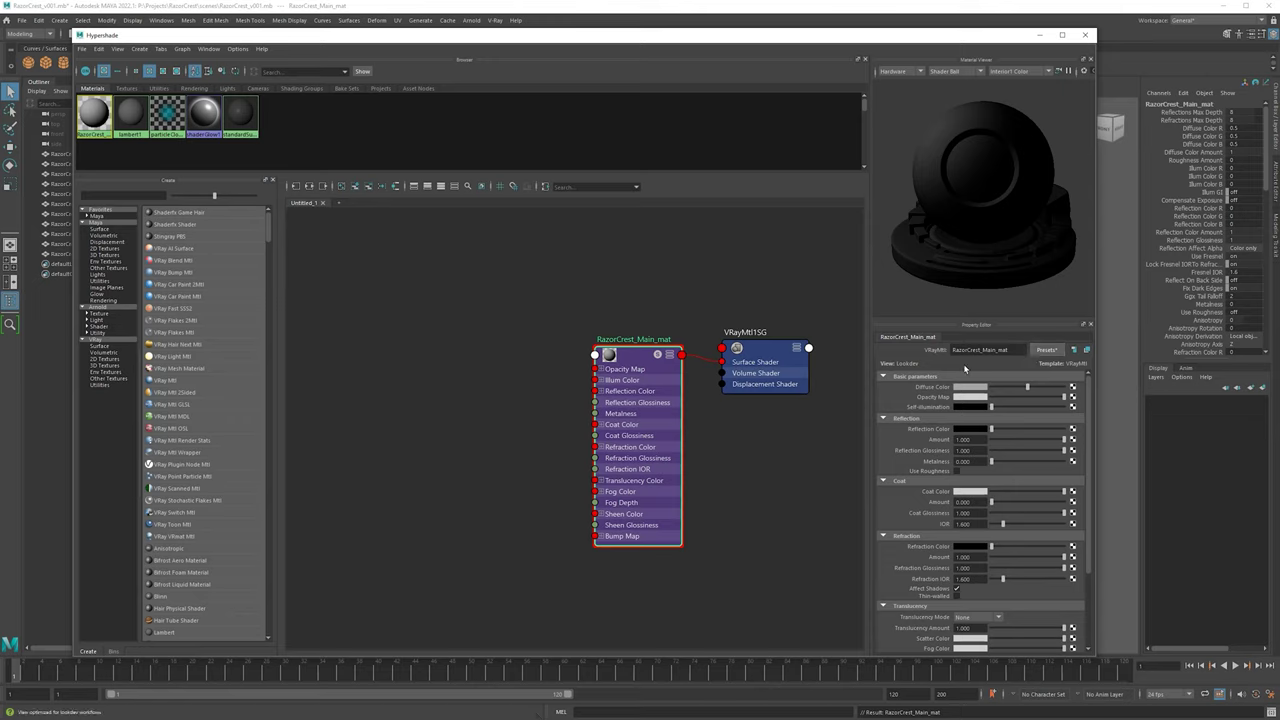
pyautogui.click(1092, 324)
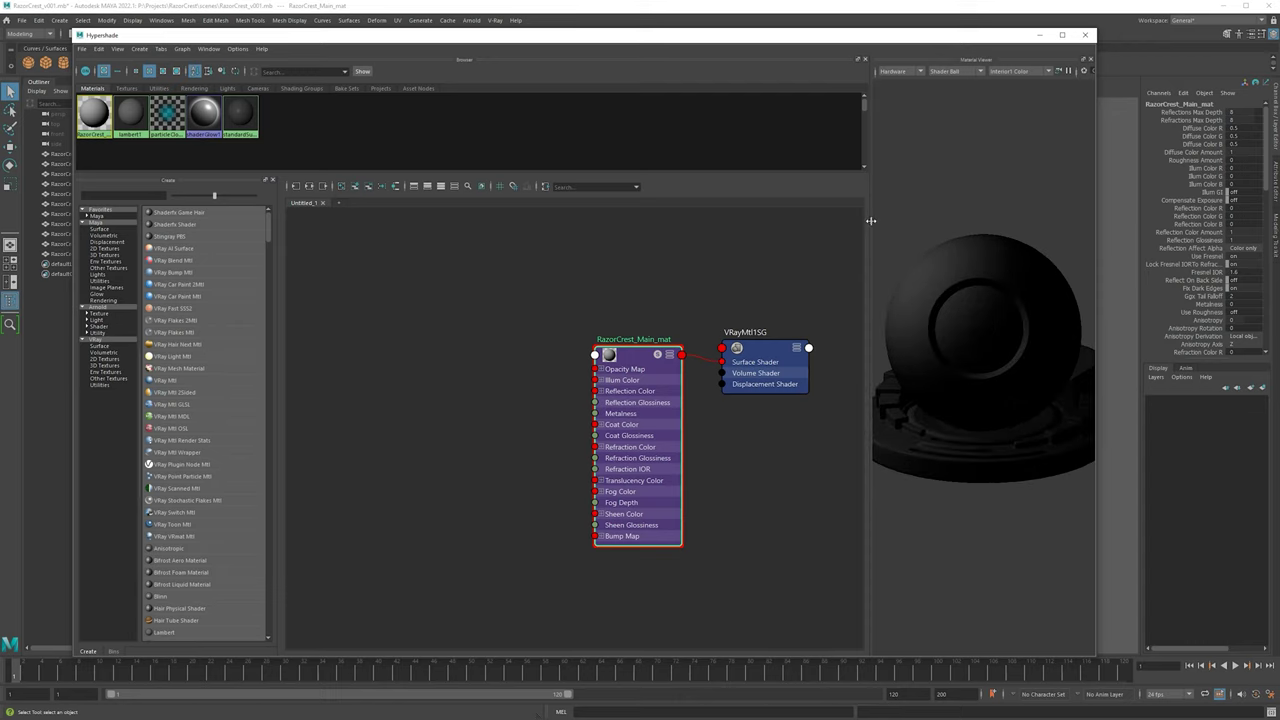
pyautogui.moveTo(868, 292); pyautogui.dragTo(757, 292)
pyautogui.keyDown('alt'); pyautogui.moveTo(857, 292); pyautogui.dragTo(885, 312); pyautogui.keyUp('alt')
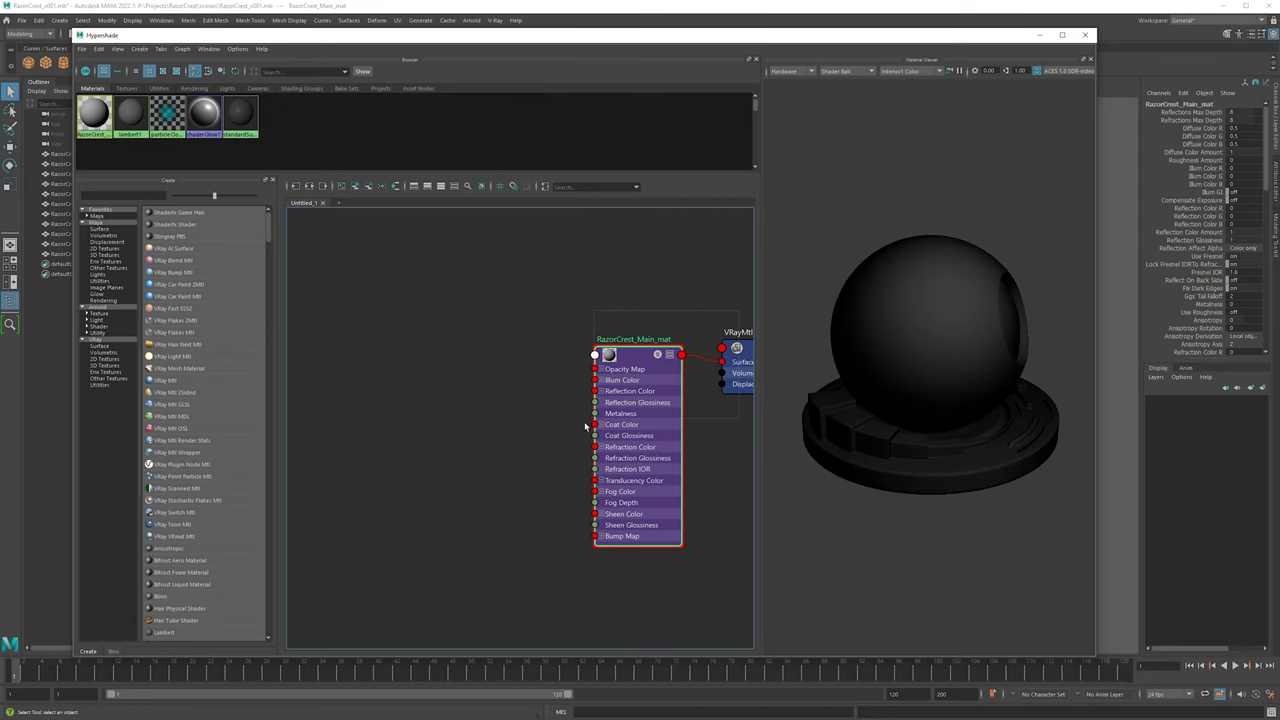
pyautogui.keyDown('alt'); pyautogui.moveTo(735, 338); pyautogui.dragTo(599, 340, button='middle'); pyautogui.keyUp('alt')
pyautogui.keyDown('alt'); pyautogui.moveTo(880, 292); pyautogui.dragTo(916, 277); pyautogui.keyUp('alt')
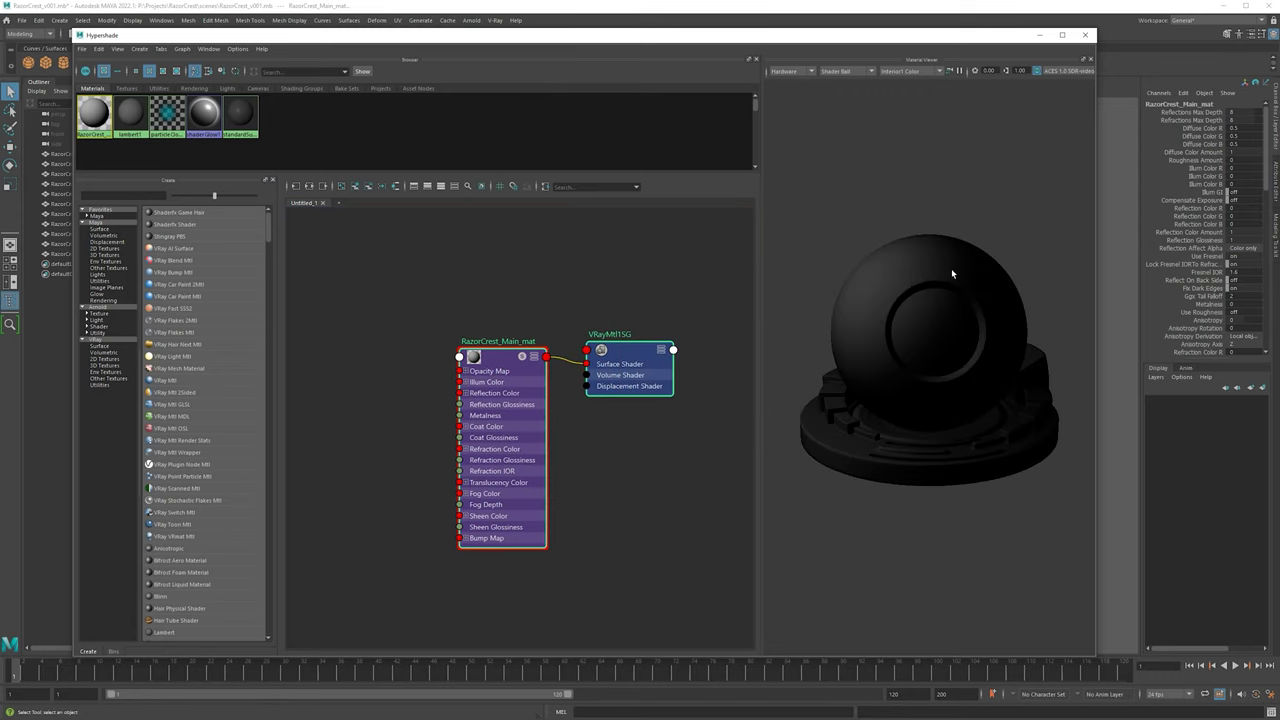
# - Check the renderer options of the Material Viewer, keep Hardware, and inspect the shader ball
pyautogui.click(788, 71)
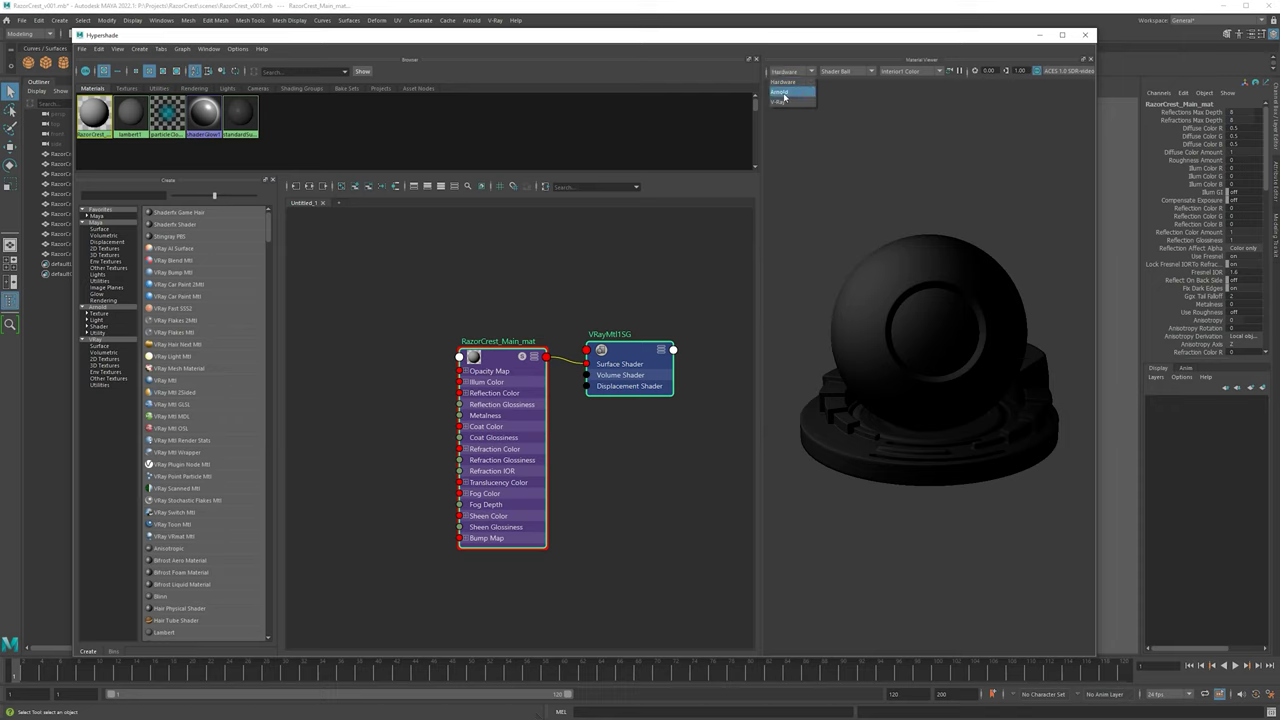
pyautogui.click(782, 81)
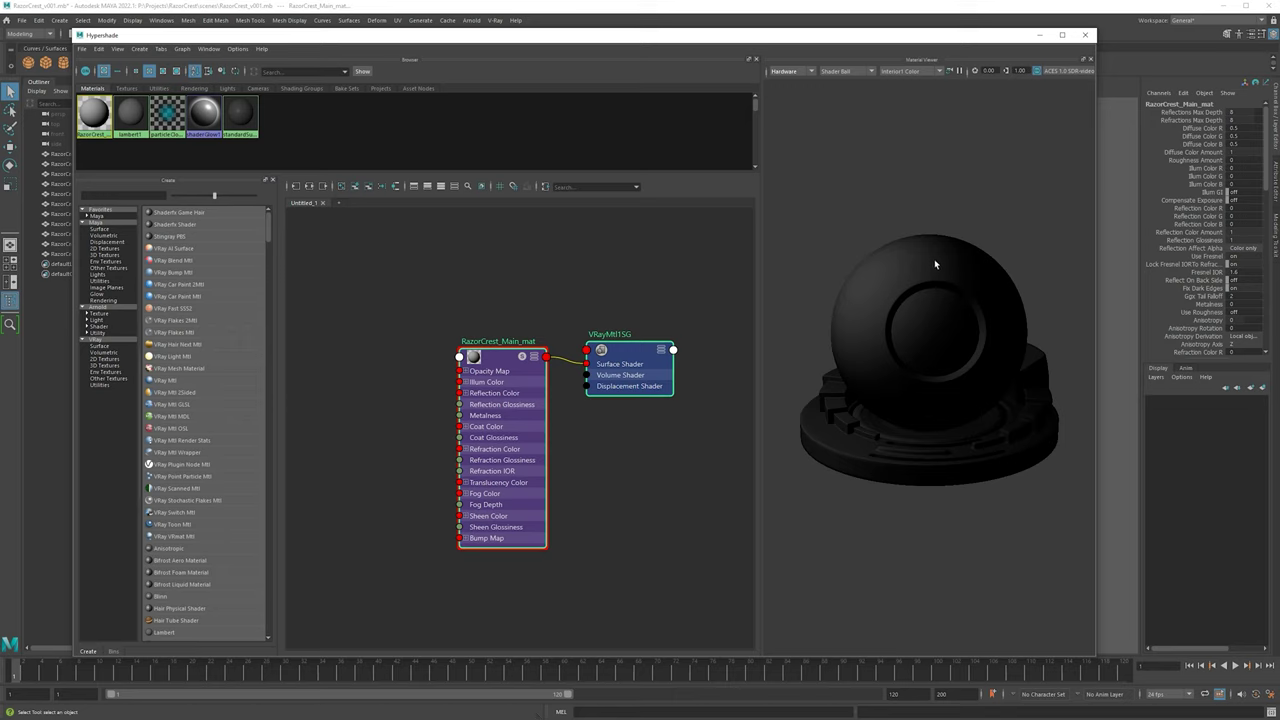
pyautogui.moveTo(934, 259); pyautogui.dragTo(982, 270)
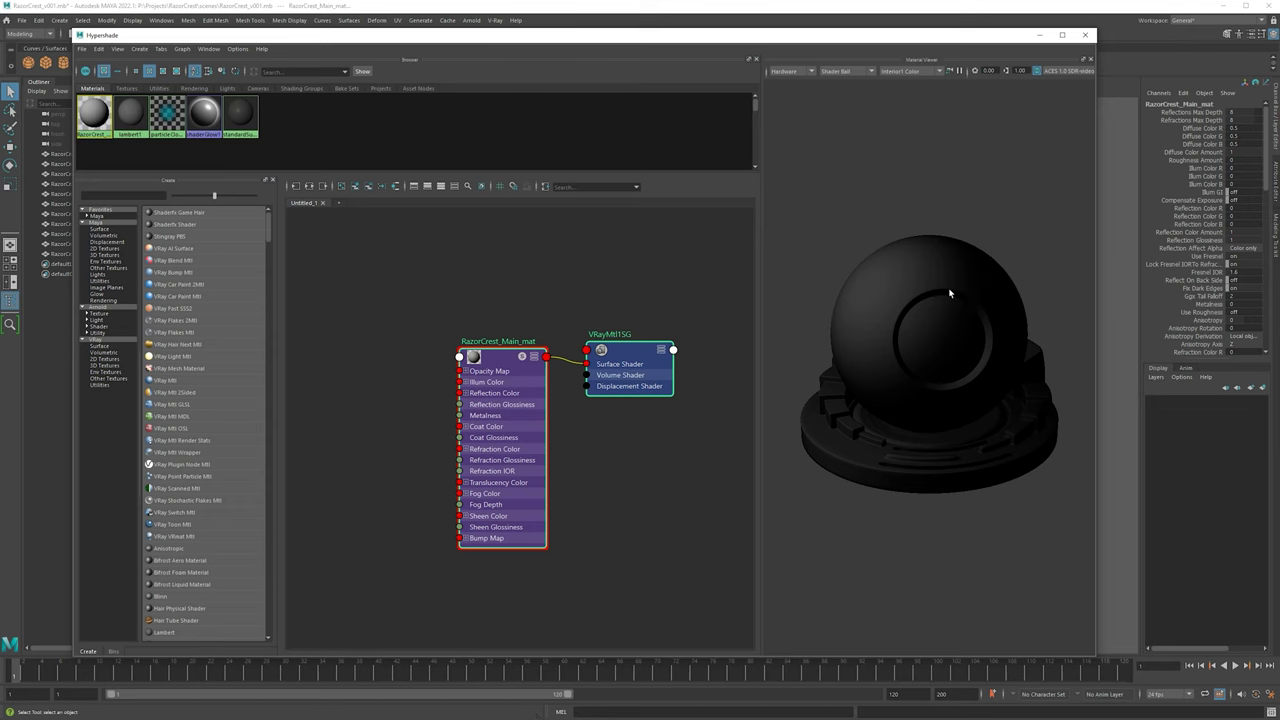
# - Show RazorCrest_Main_mat's attributes in the Attribute Editor and narrow the Hypershade window so they are fully uncovered
pyautogui.click(1274, 184)
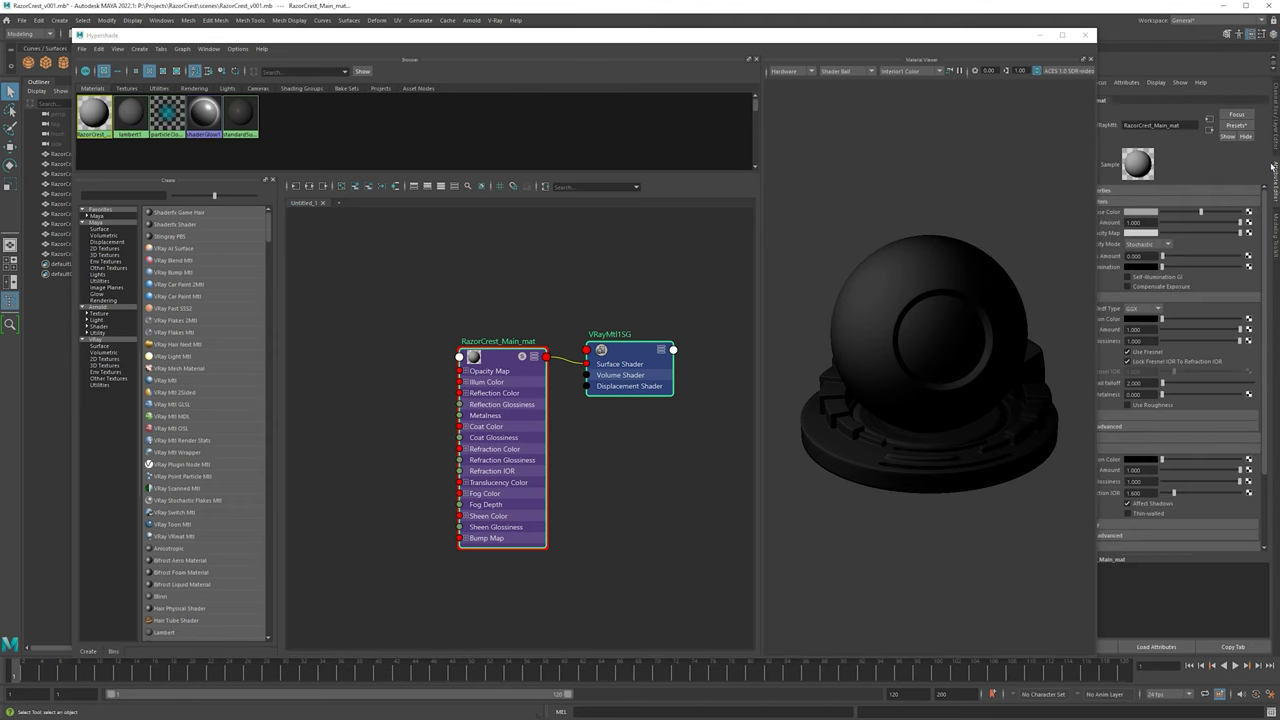
pyautogui.moveTo(1096, 143); pyautogui.dragTo(1035, 141)
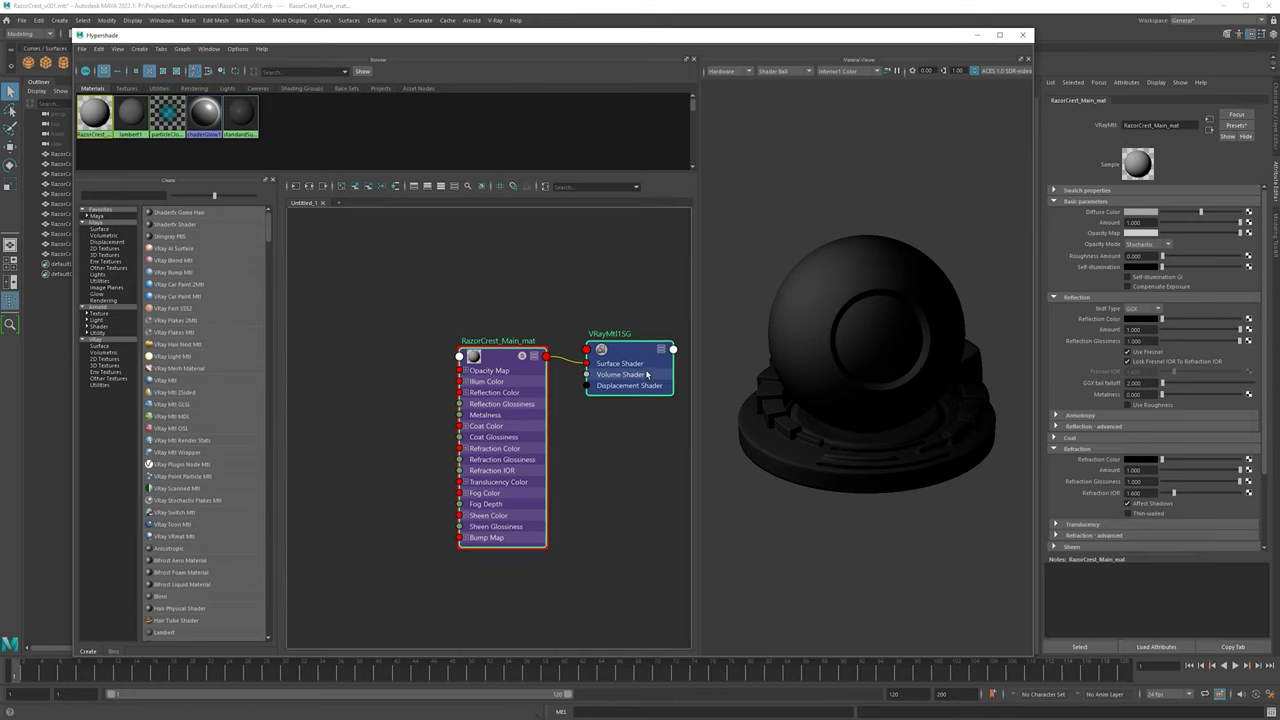
pyautogui.keyDown('alt'); pyautogui.moveTo(638, 376); pyautogui.dragTo(621, 352, button='middle'); pyautogui.keyUp('alt')
pyautogui.click(621, 352)
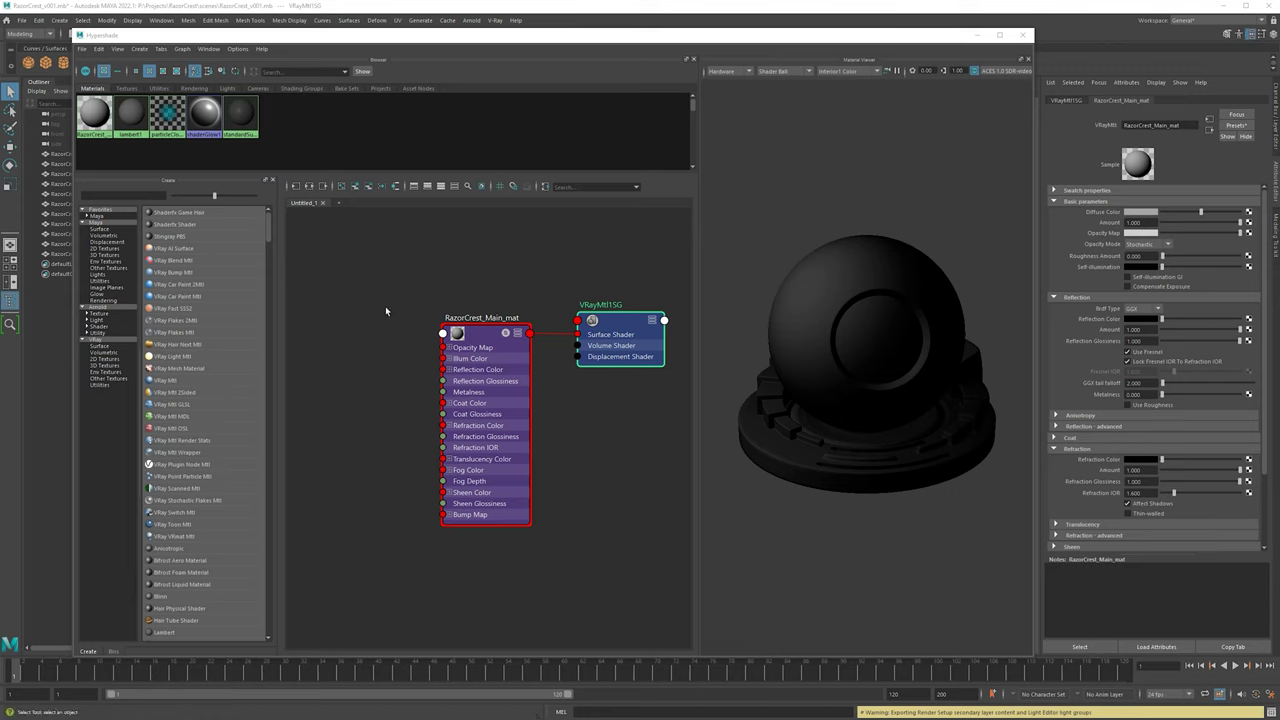
pyautogui.keyDown('alt'); pyautogui.moveTo(384, 303); pyautogui.dragTo(389, 254, button='middle'); pyautogui.keyUp('alt')
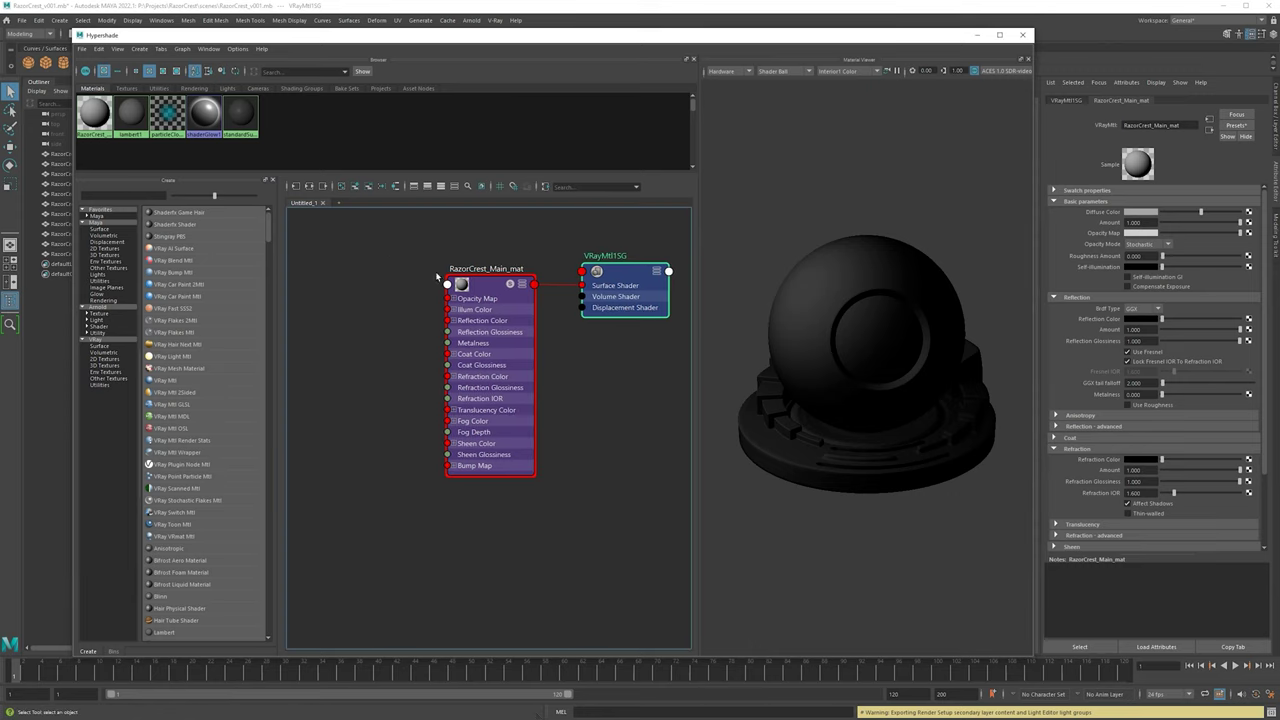
pyautogui.click(333, 287)
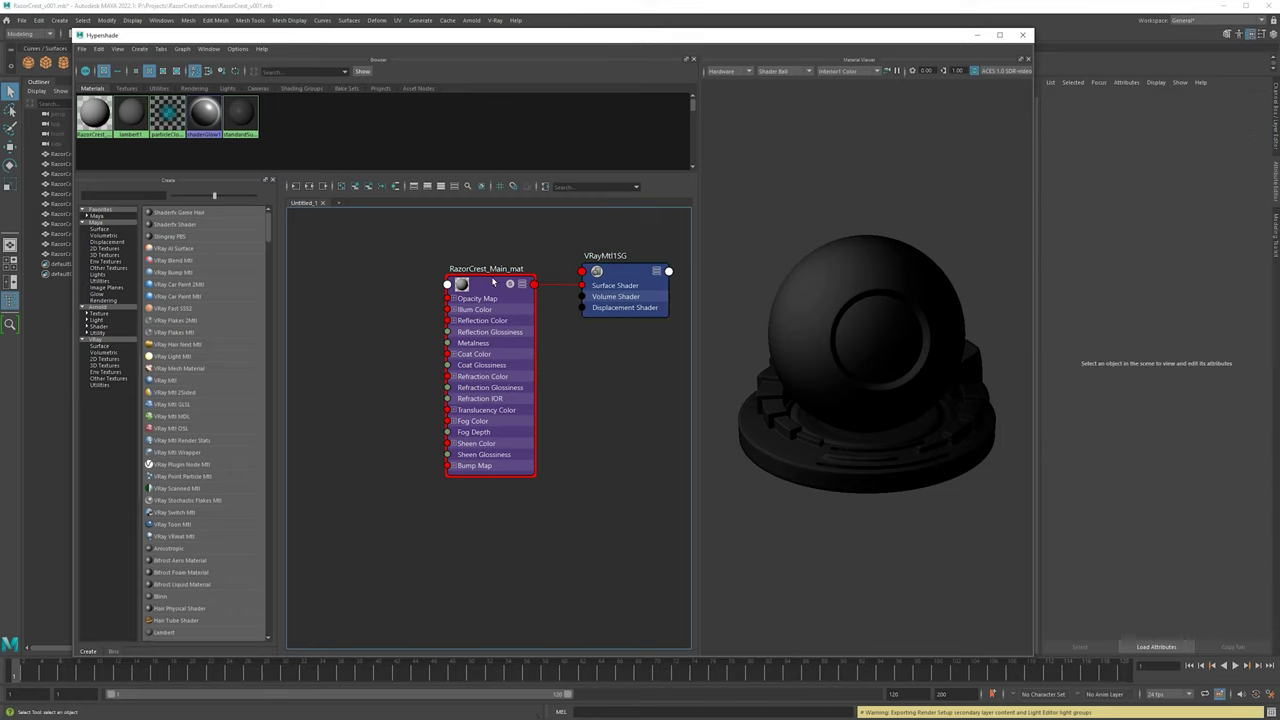
pyautogui.click(508, 316)
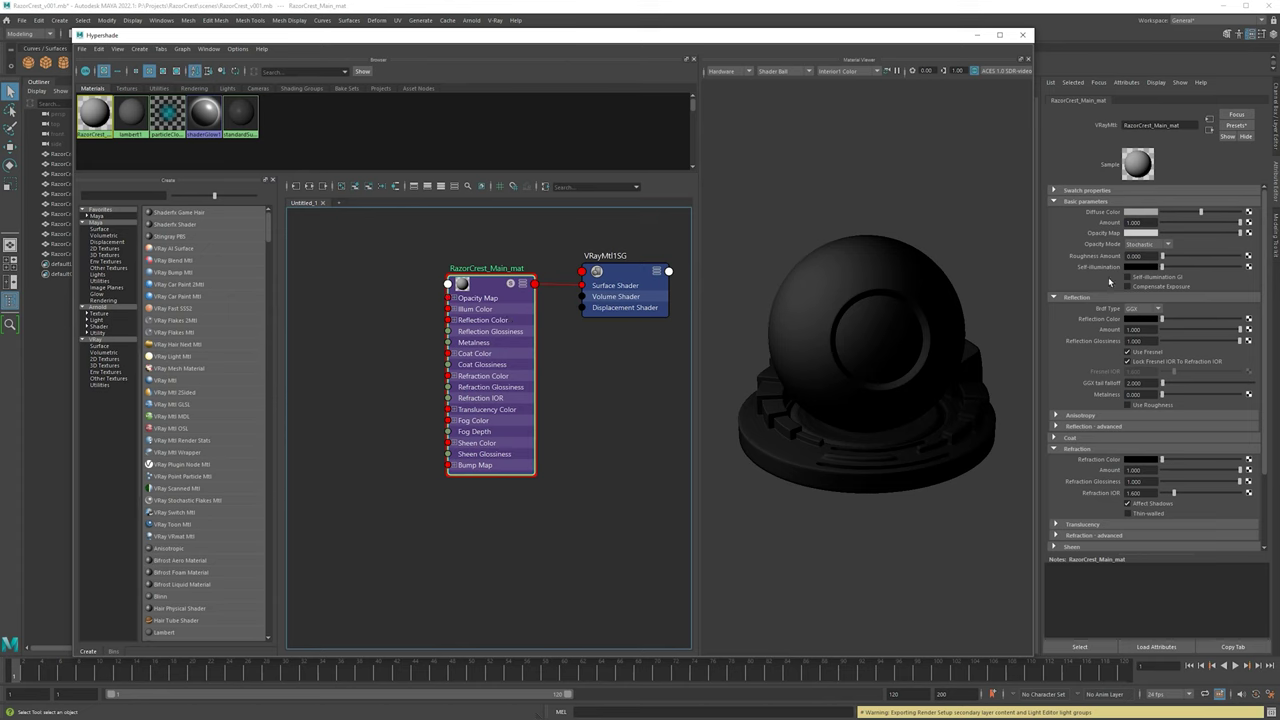
# - Map a File texture node to the Diffuse Color of RazorCrest_Main_mat
pyautogui.click(1249, 213)
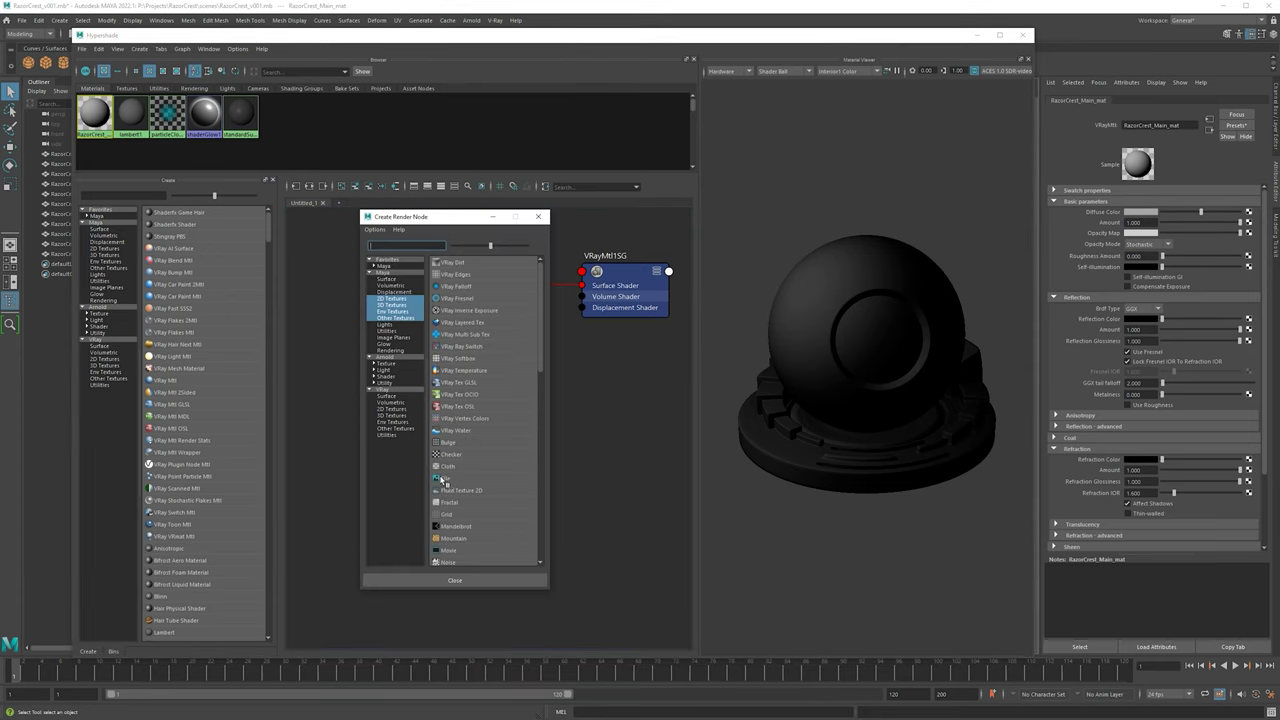
pyautogui.moveTo(468, 216); pyautogui.dragTo(828, 109)
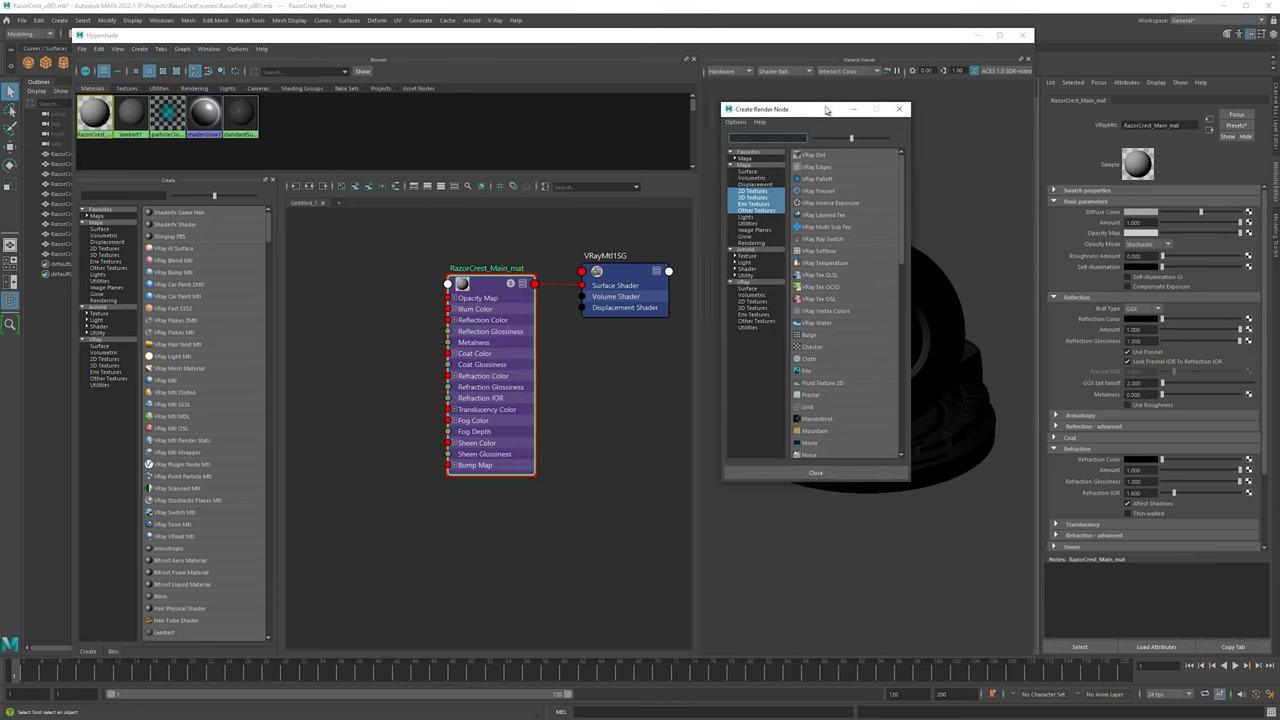
pyautogui.click(806, 371)
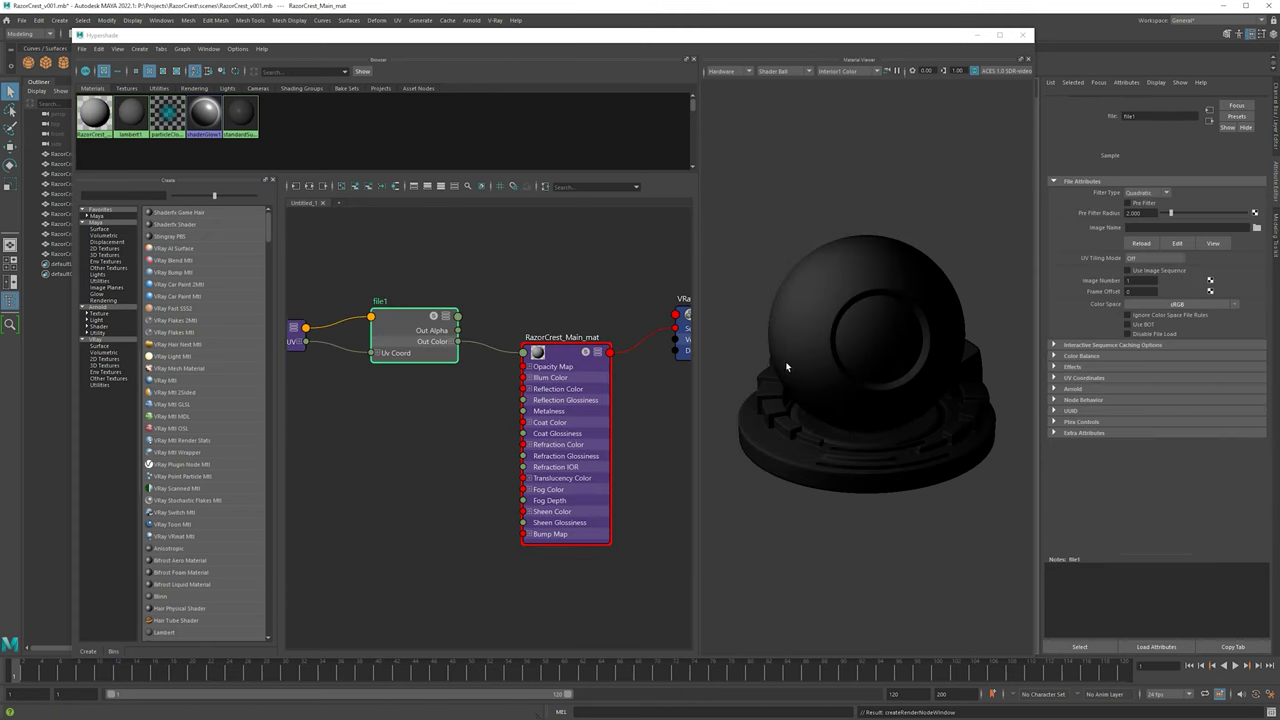
pyautogui.scroll(-3, 536, 287)
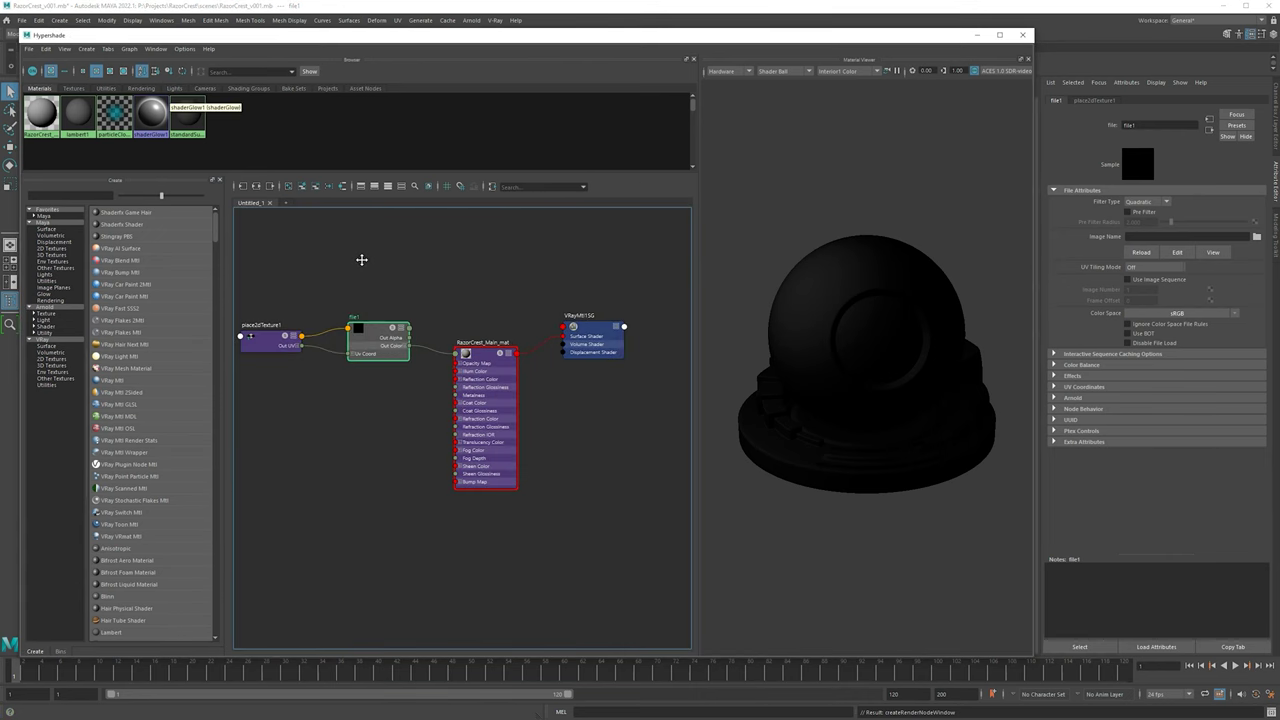
pyautogui.keyDown('alt'); pyautogui.moveTo(361, 260); pyautogui.dragTo(391, 259, button='middle'); pyautogui.keyUp('alt')
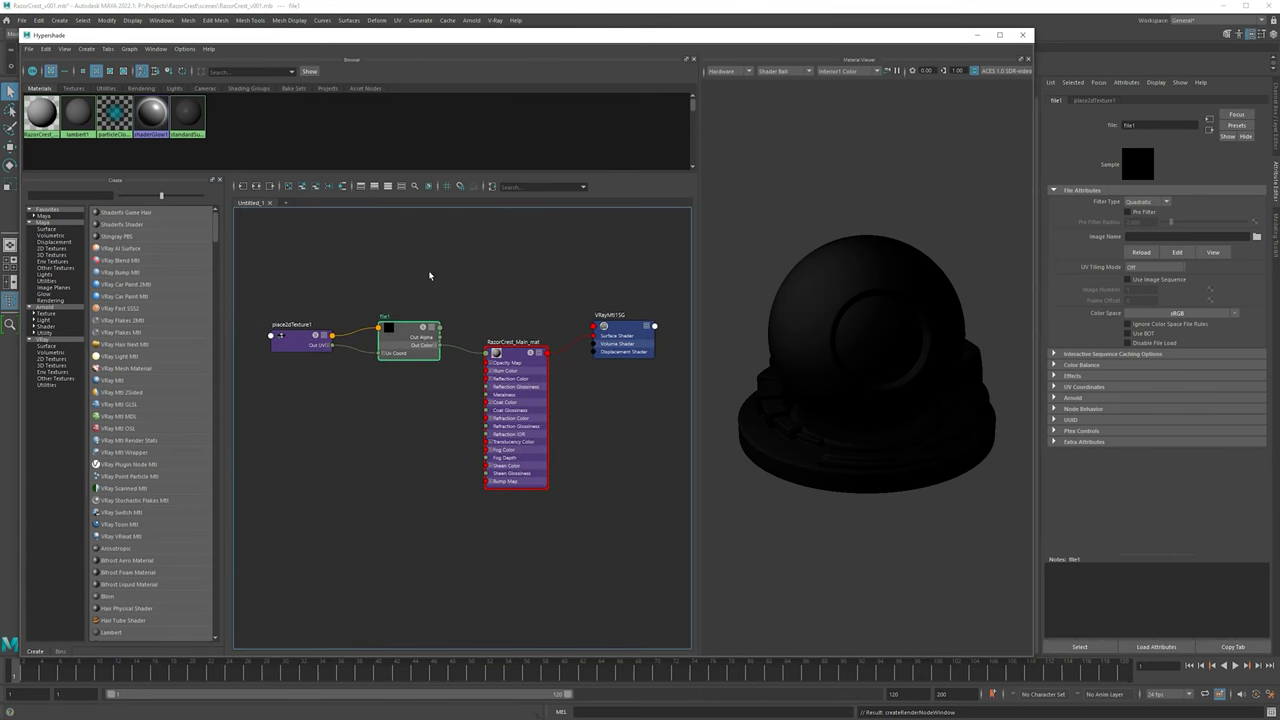
# - Examine the attributes and connections of the place2dTexture1, file1, RazorCrest_Main_mat and VRayMtl1SG nodes
pyautogui.click(515, 400)
pyautogui.keyDown('alt'); pyautogui.moveTo(442, 428); pyautogui.dragTo(445, 381, button='middle'); pyautogui.keyUp('alt')
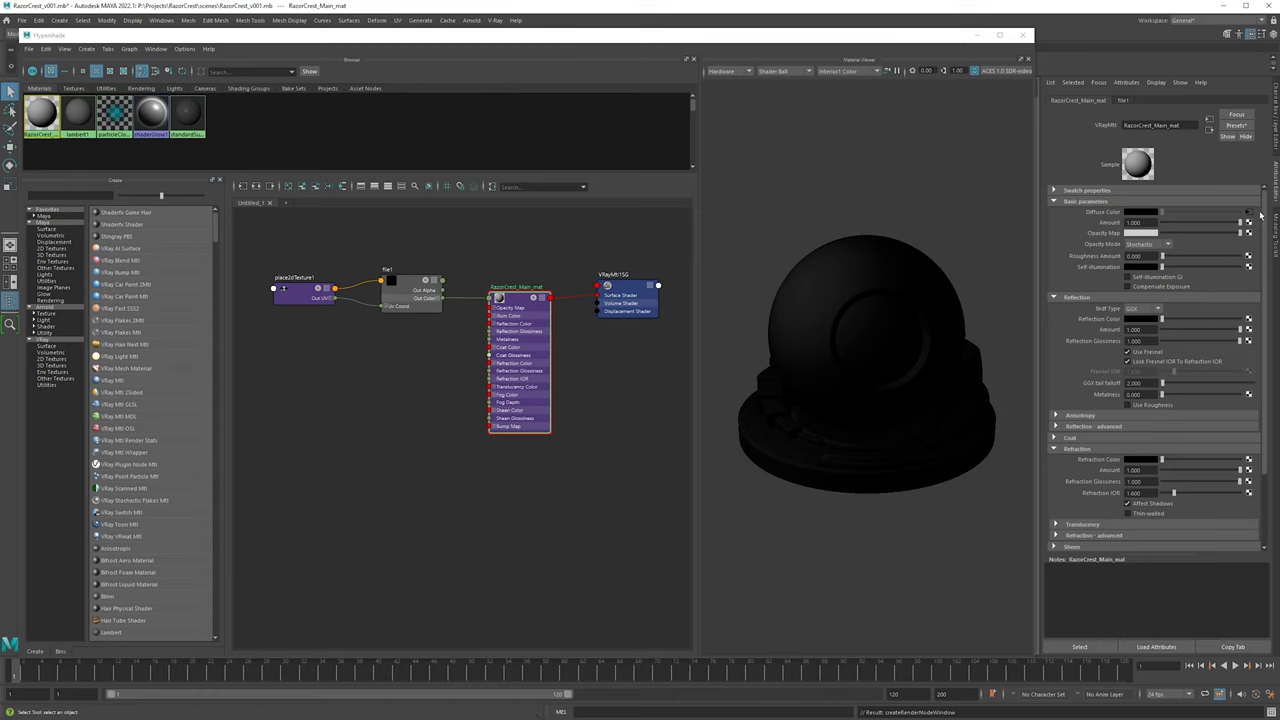
pyautogui.click(405, 292)
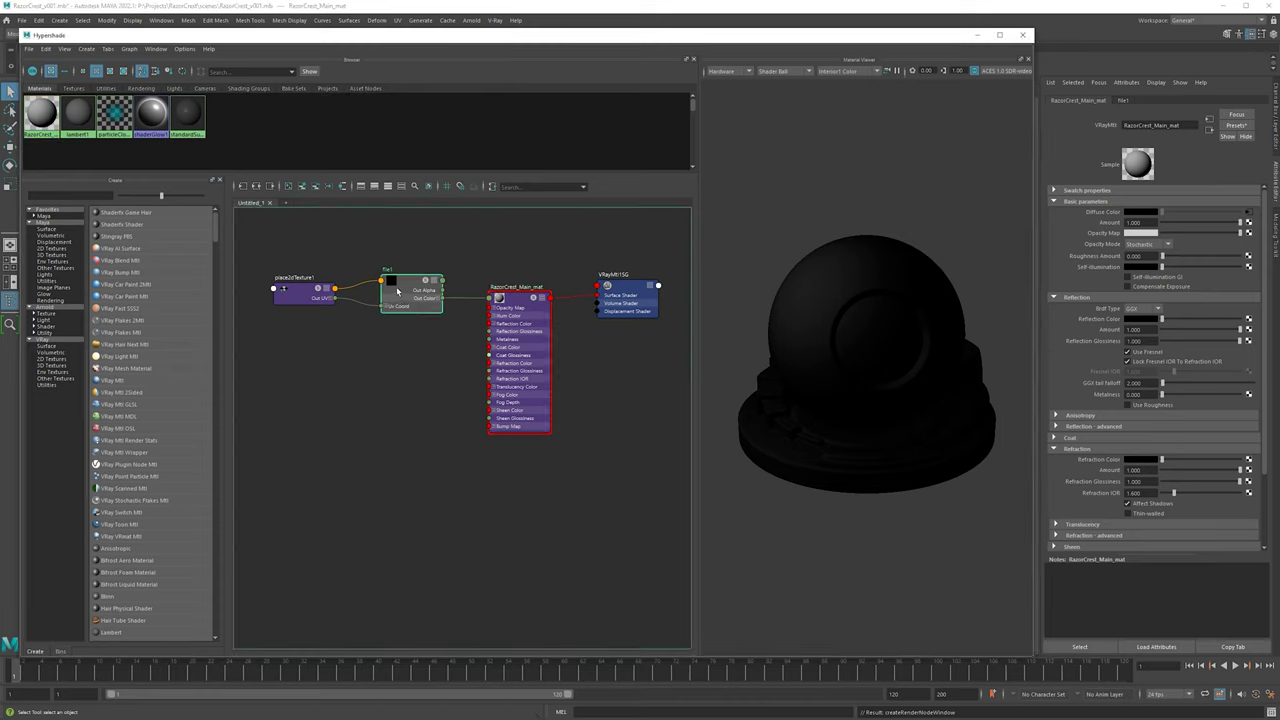
pyautogui.click(298, 292)
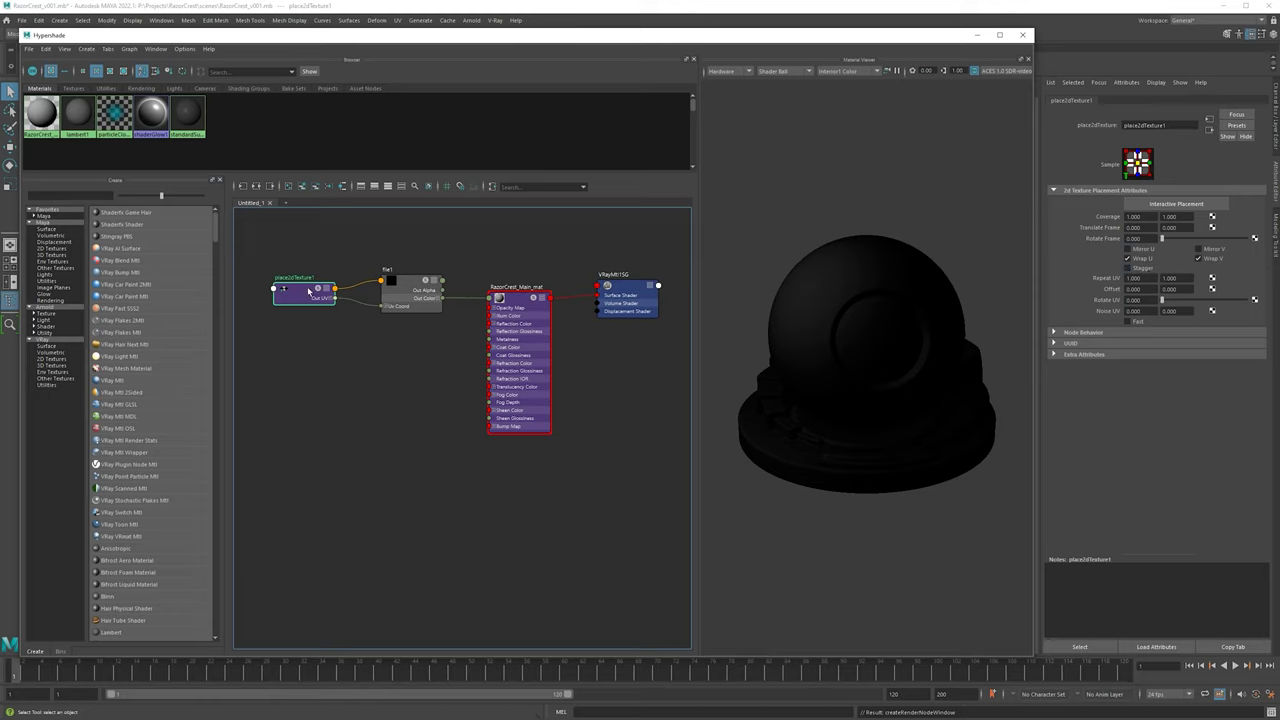
pyautogui.click(408, 289)
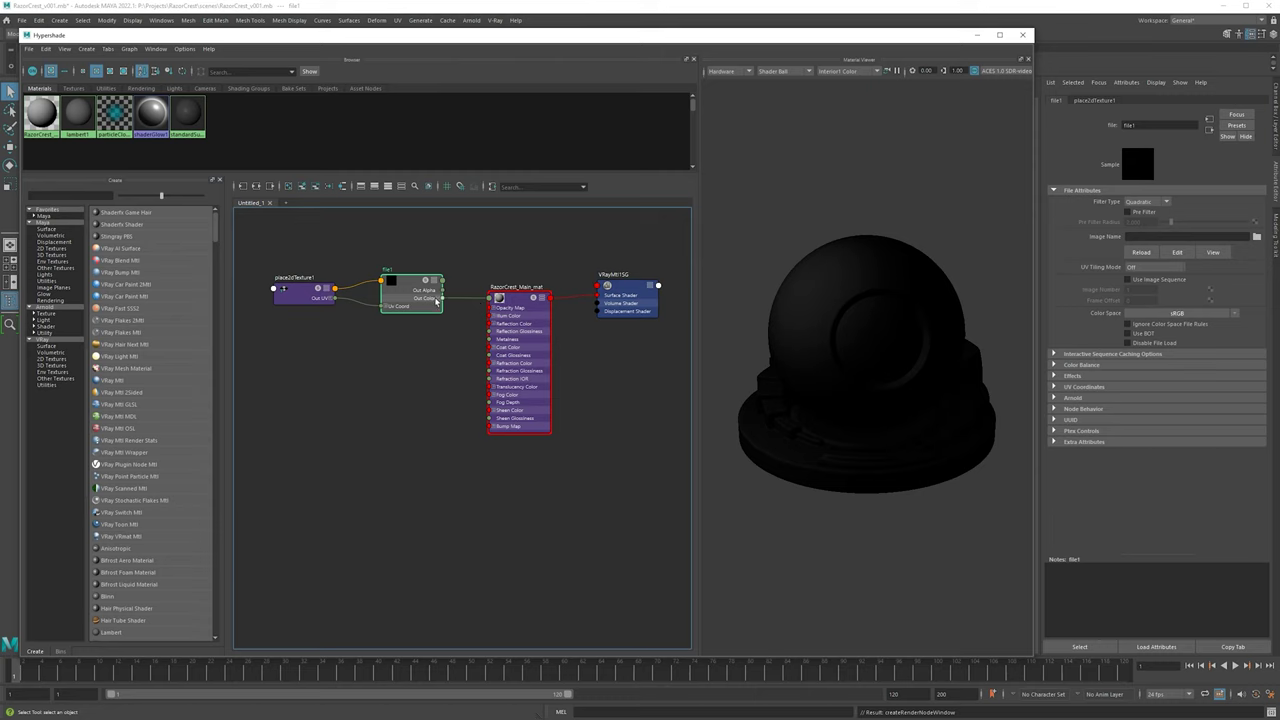
pyautogui.click(530, 322)
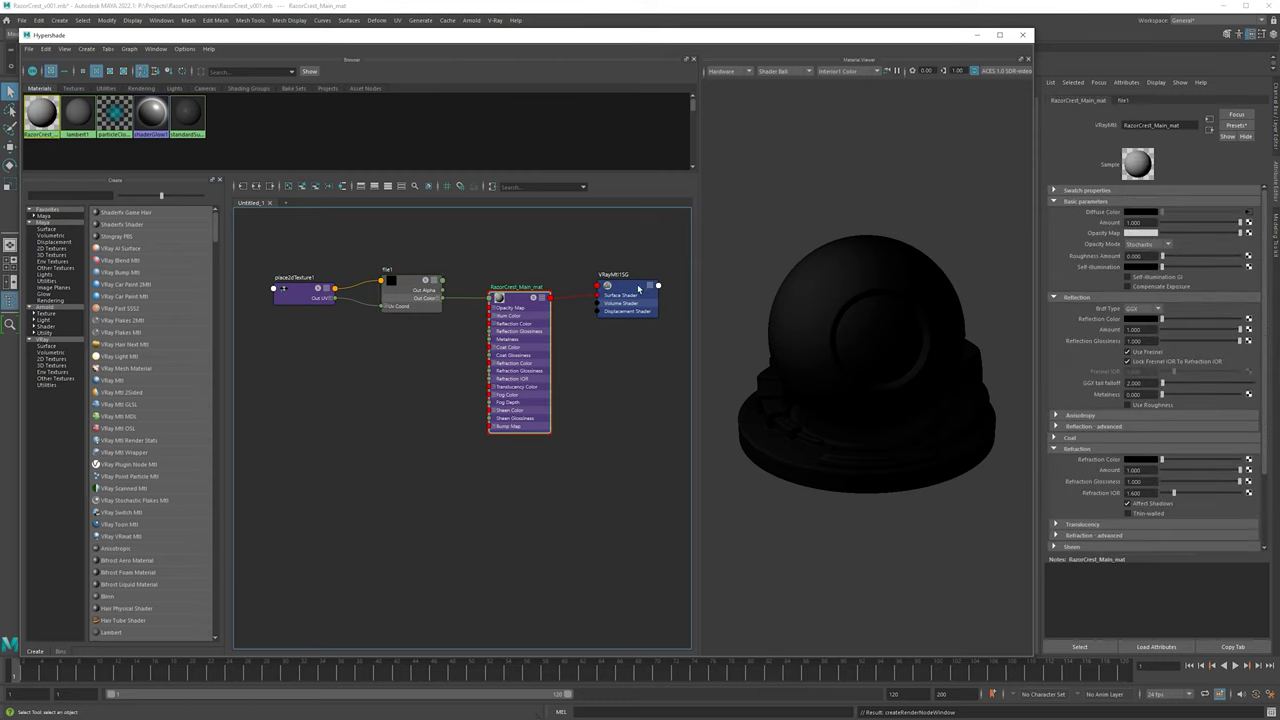
pyautogui.click(630, 303)
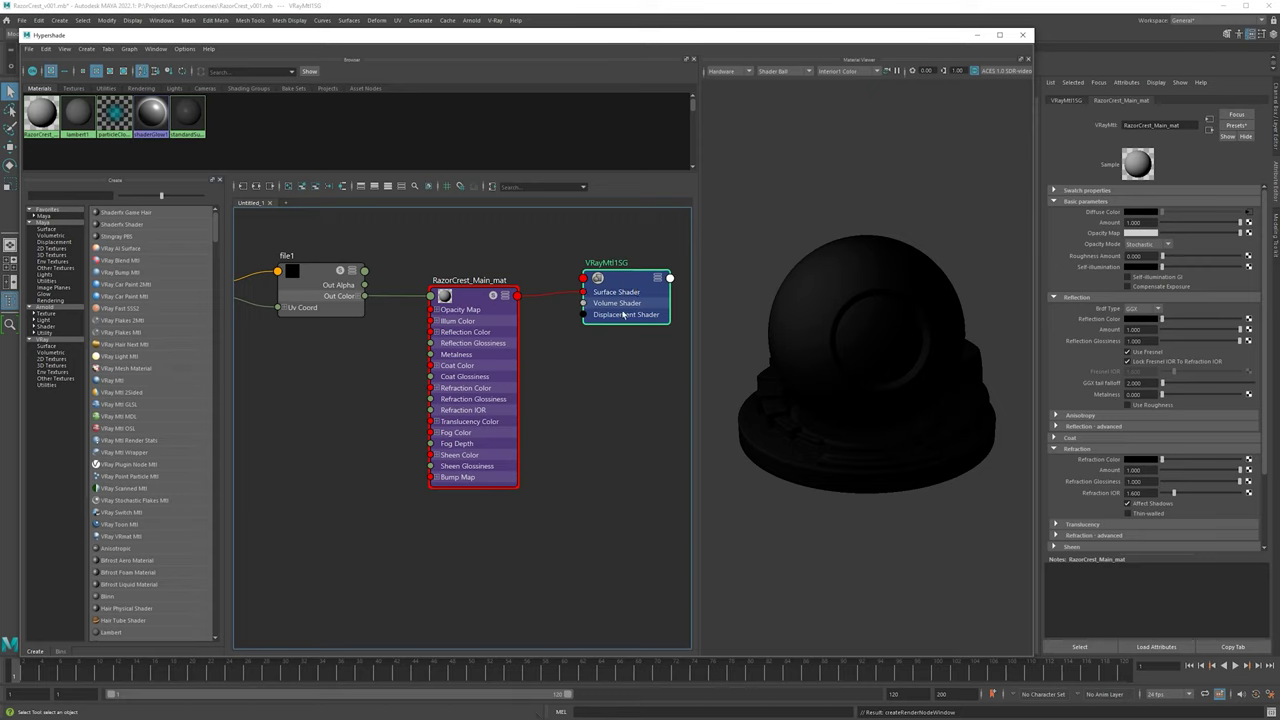
pyautogui.scroll(-2, 622, 298)
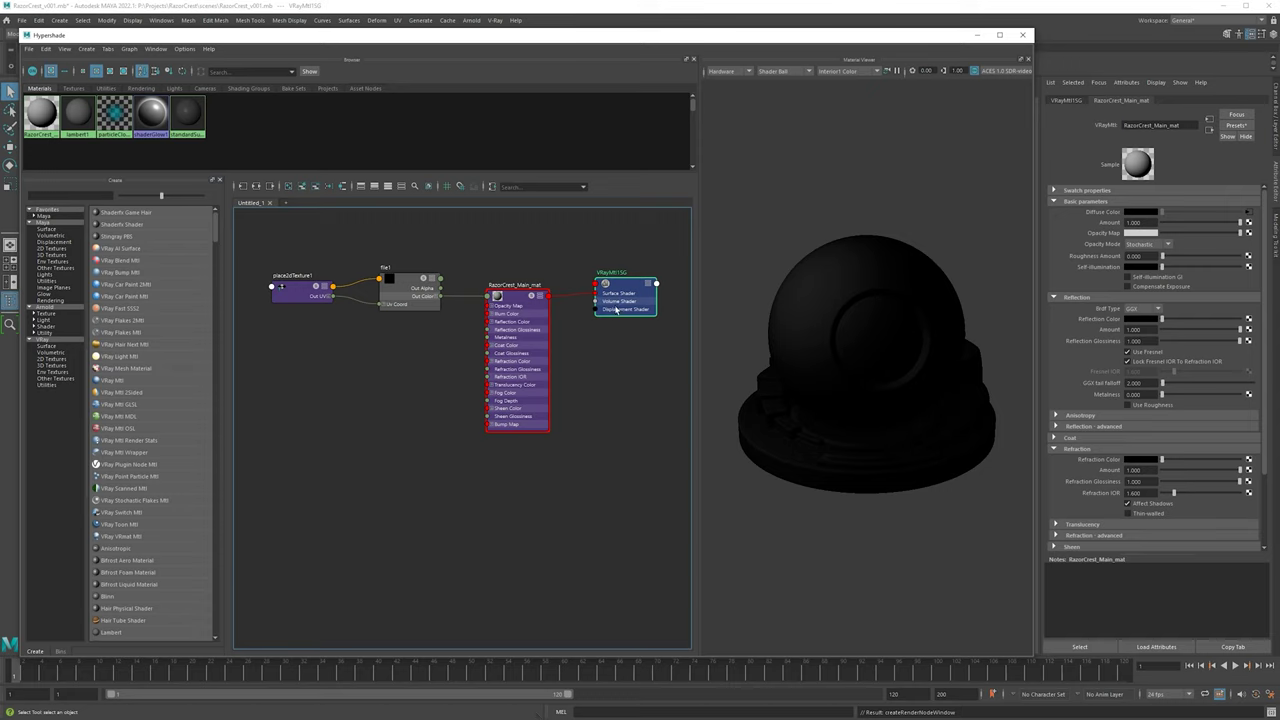
pyautogui.scroll(2, 622, 298)
pyautogui.scroll(-2, 474, 318)
pyautogui.click(474, 318)
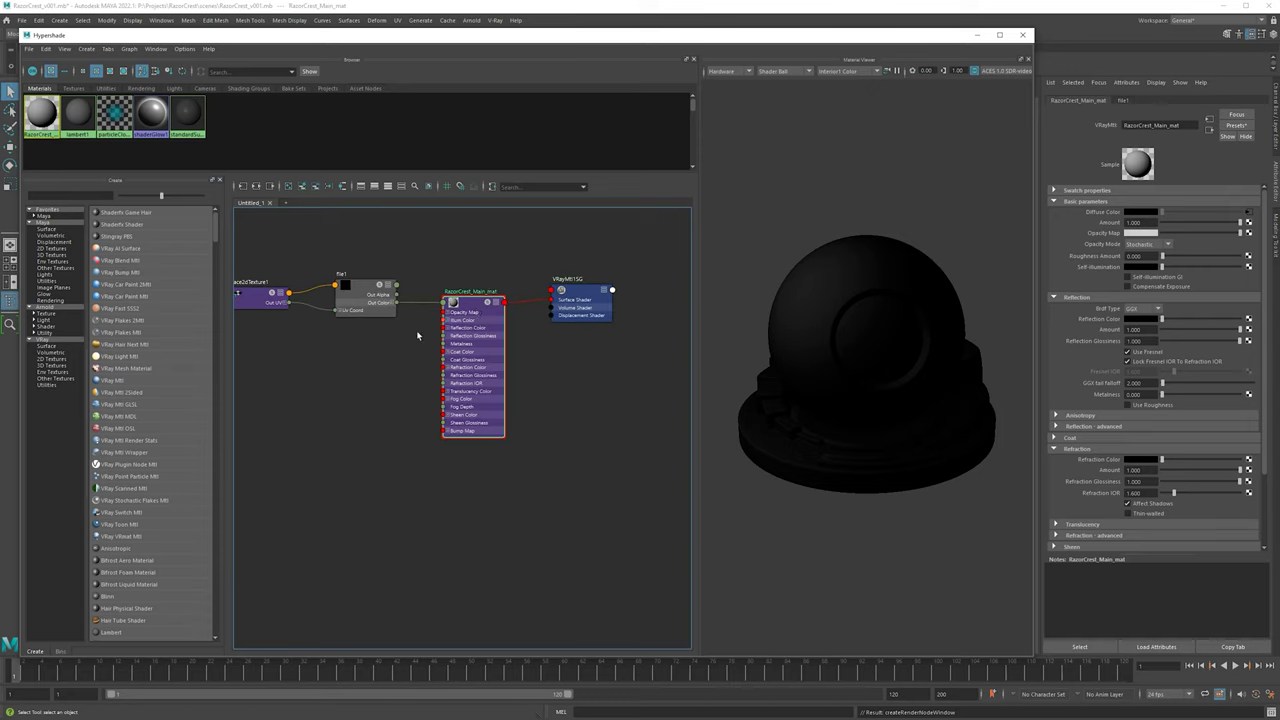
pyautogui.keyDown('alt'); pyautogui.moveTo(402, 332); pyautogui.dragTo(443, 321, button='middle'); pyautogui.keyUp('alt')
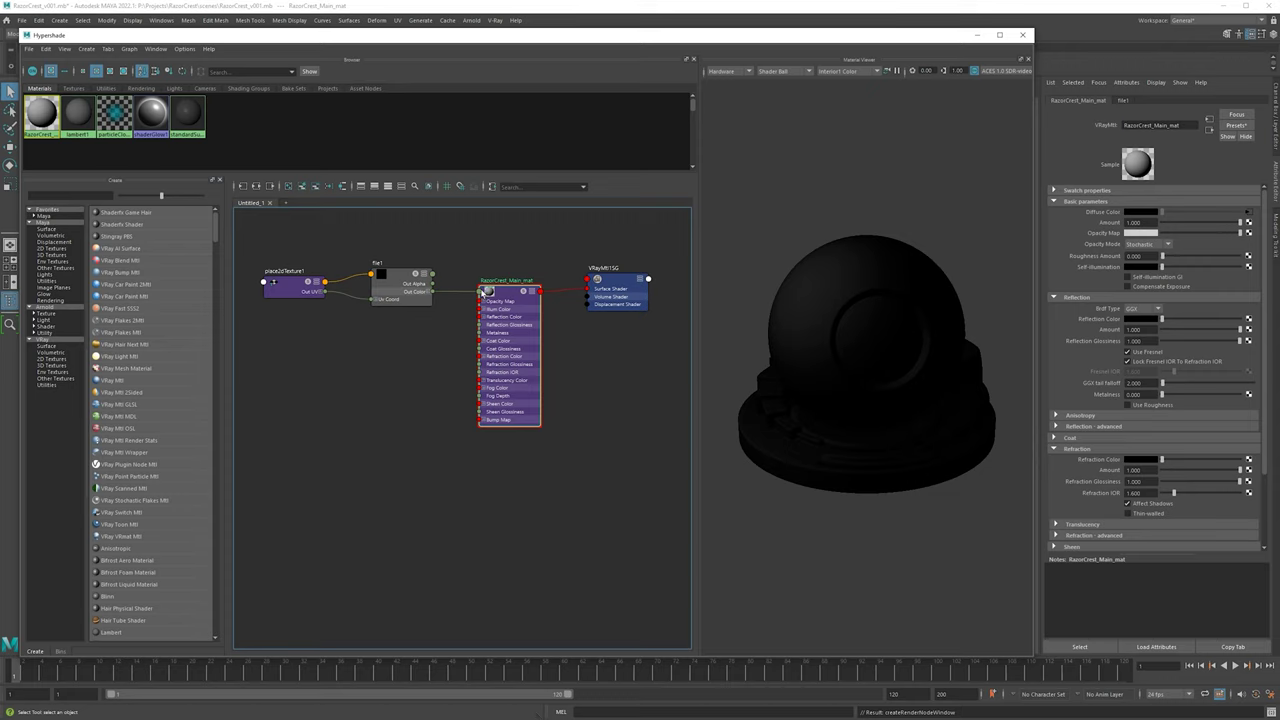
# - Load razorCrest_v004_mainMat_BaseColor.1001.tif from the project's sourceimages texture folder into the file1 node on RazorCrest_Main_mat's Diffuse Color
pyautogui.click(1248, 216)
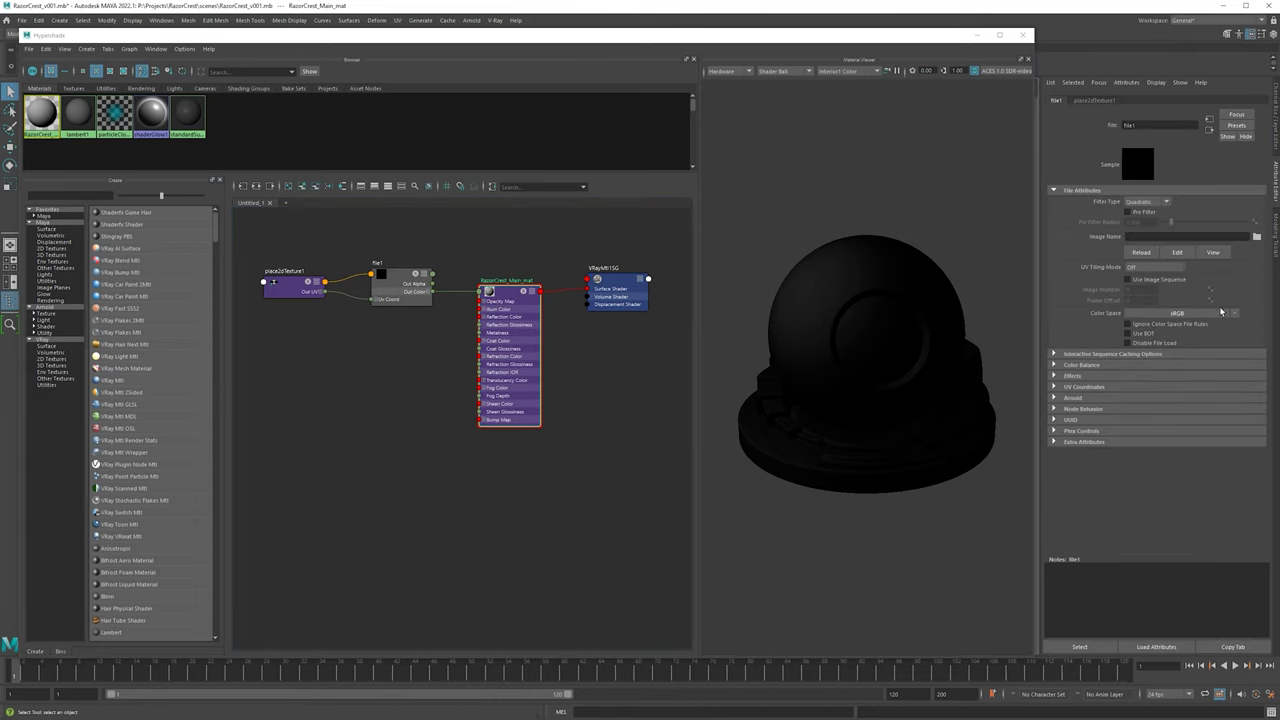
pyautogui.click(1256, 237)
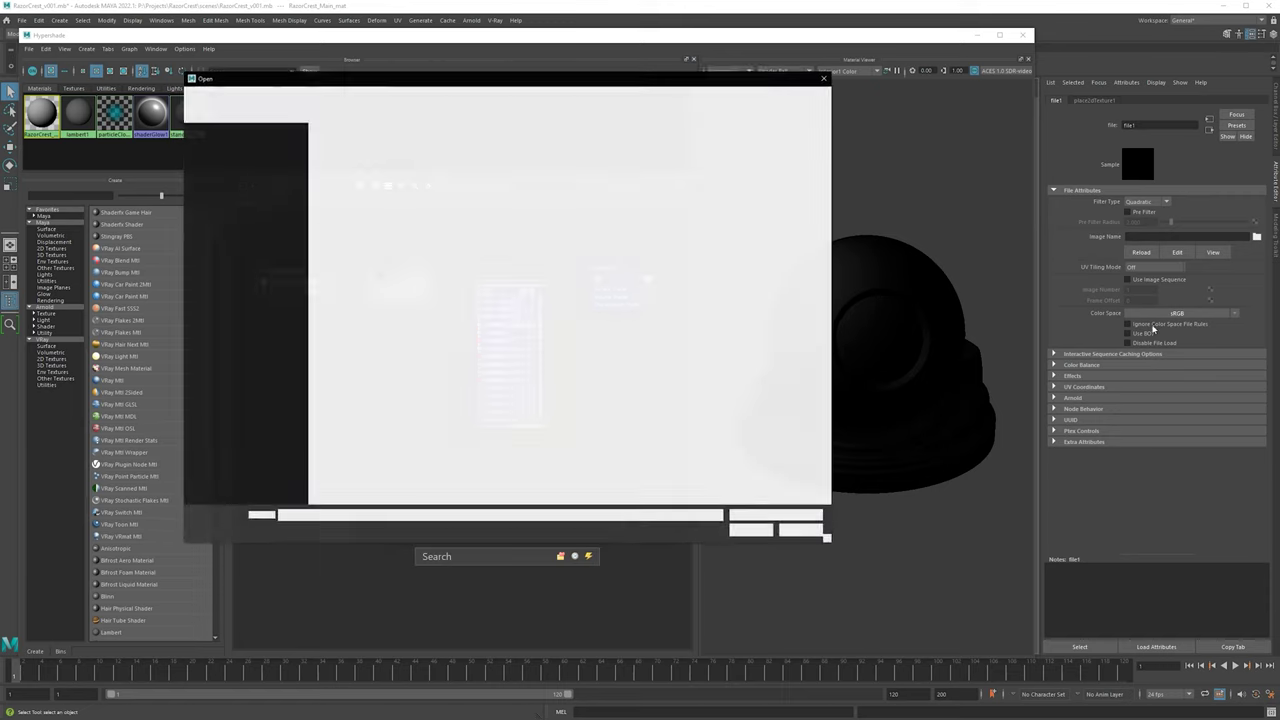
pyautogui.doubleClick(360, 145)
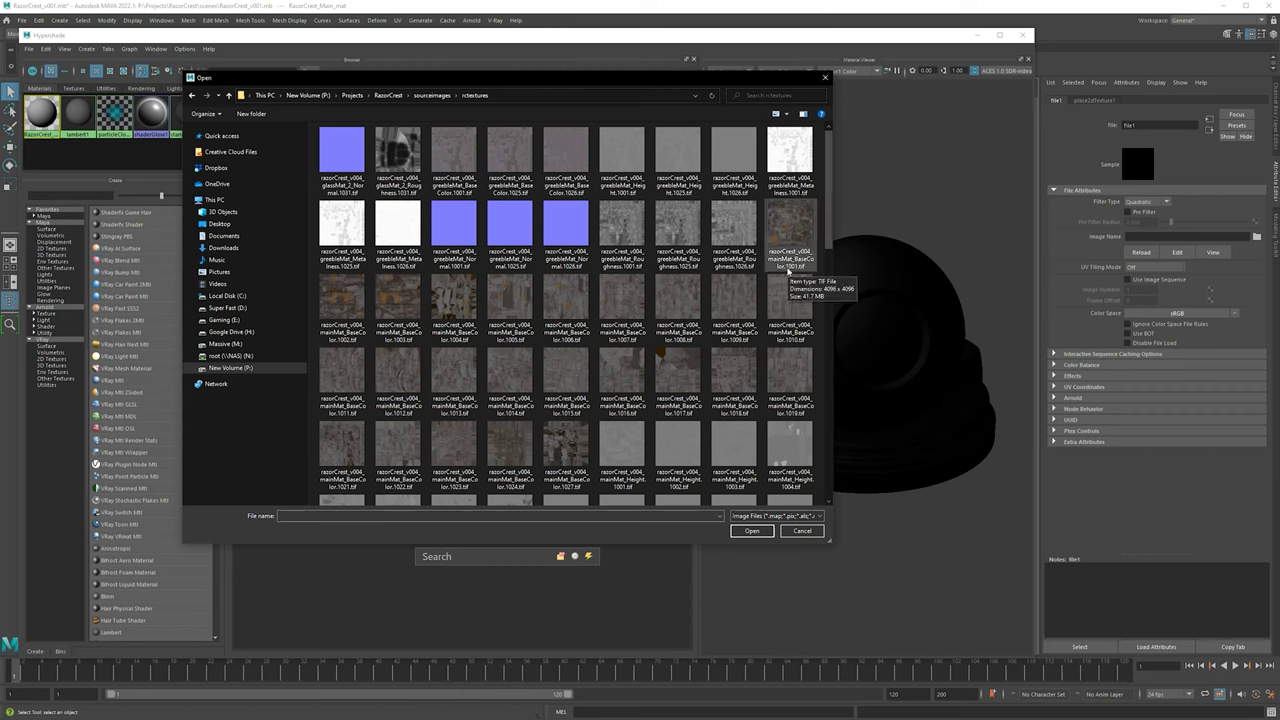
pyautogui.click(797, 240)
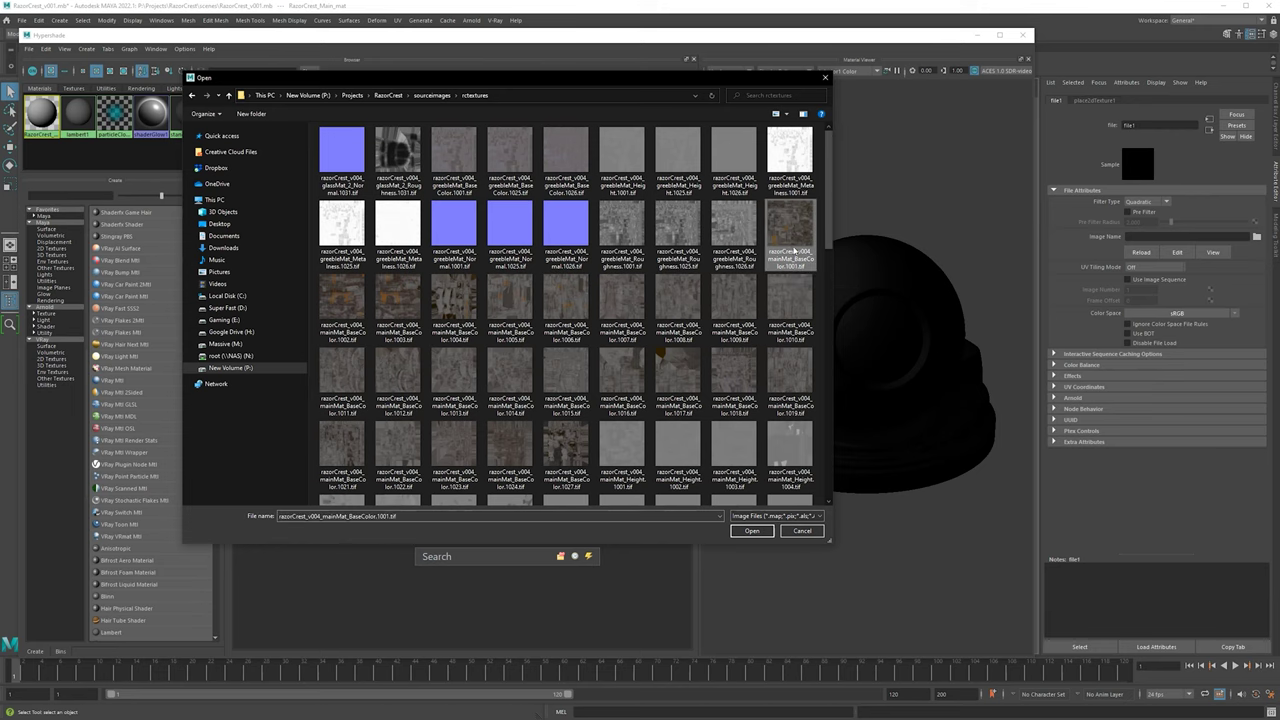
pyautogui.doubleClick(791, 248)
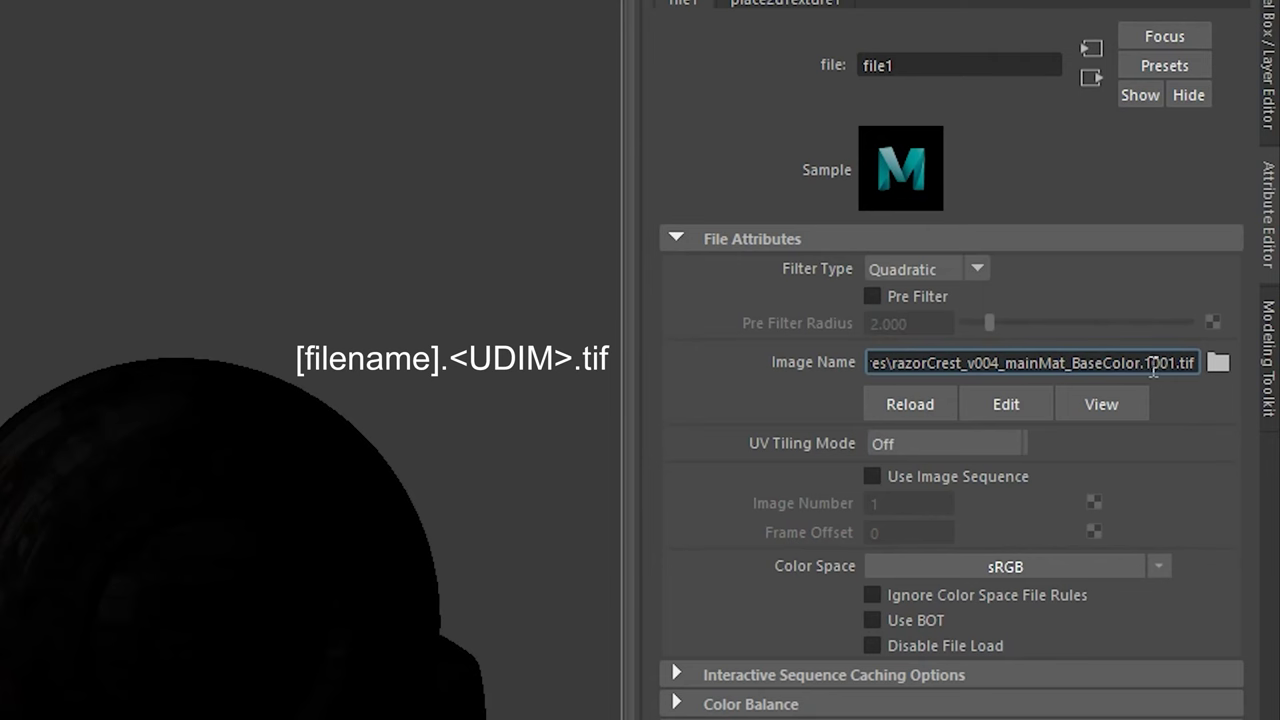
# - Replace 1001 with <UDIM> in file1's image name, making it razorCrest_v004_mainMat_BaseColor.<UDIM>.tif, and reload the texture
pyautogui.doubleClick(1147, 368)
pyautogui.click(1153, 366)
pyautogui.press('BackSpace')
pyautogui.press('BackSpace')
pyautogui.press('Delete')
pyautogui.press('Delete')
pyautogui.press('Delete')
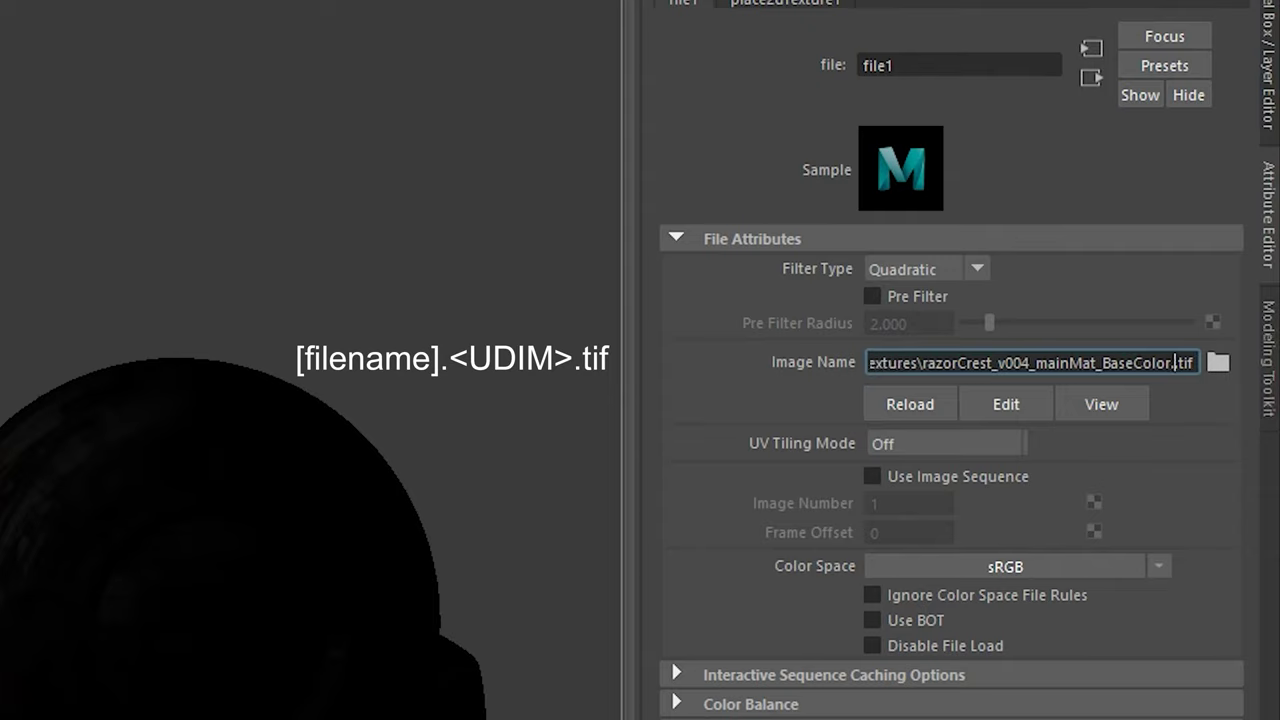
pyautogui.write('<UDIM>.')
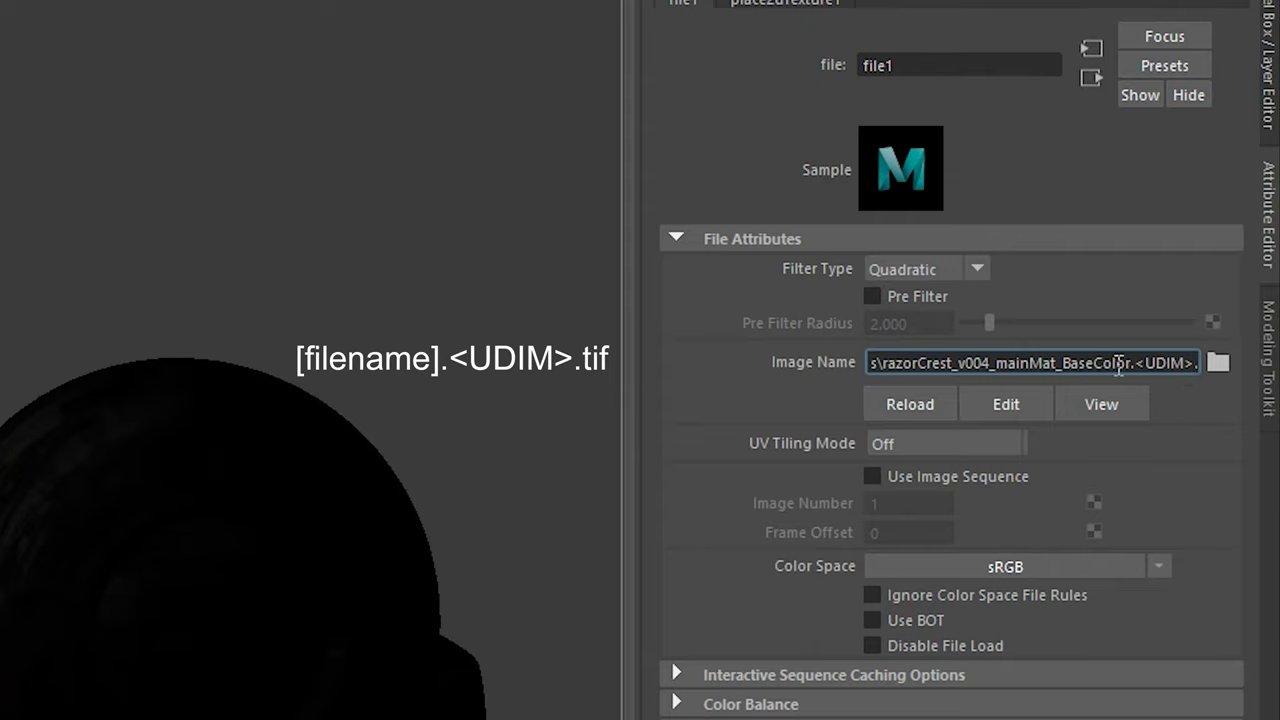
pyautogui.moveTo(1116, 363); pyautogui.dragTo(1220, 363)
pyautogui.click(1195, 363)
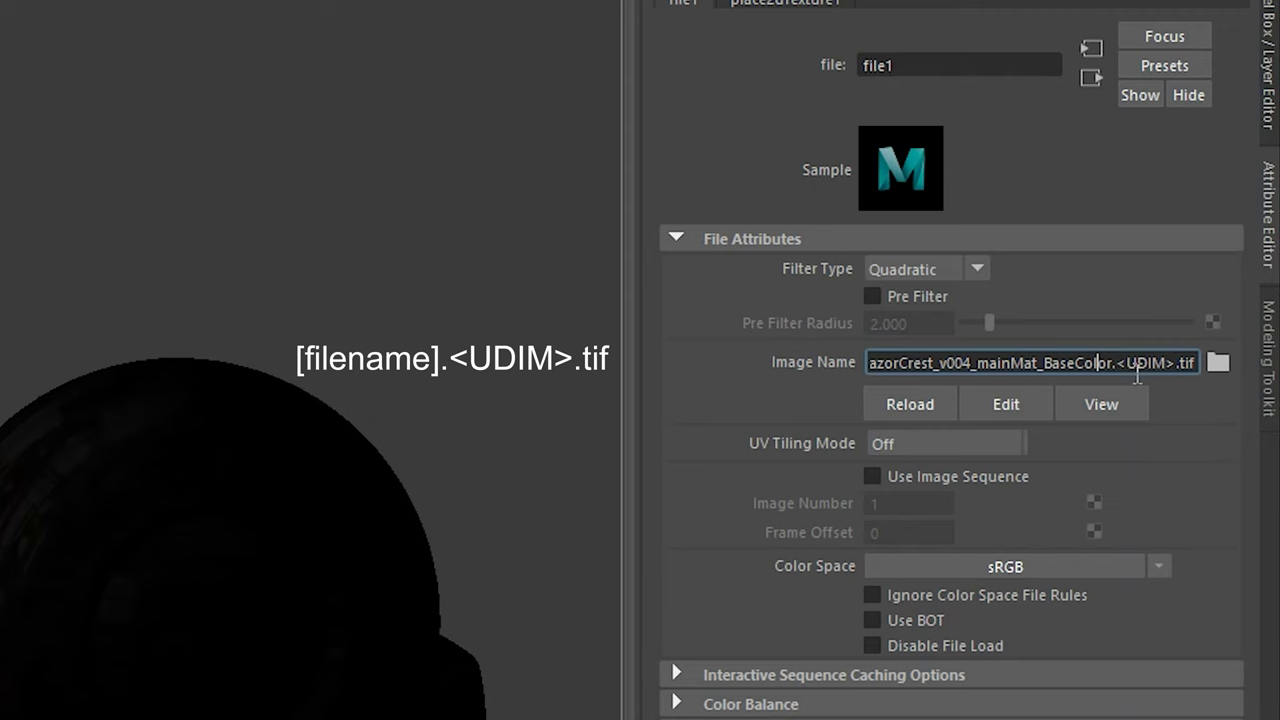
pyautogui.click(909, 398)
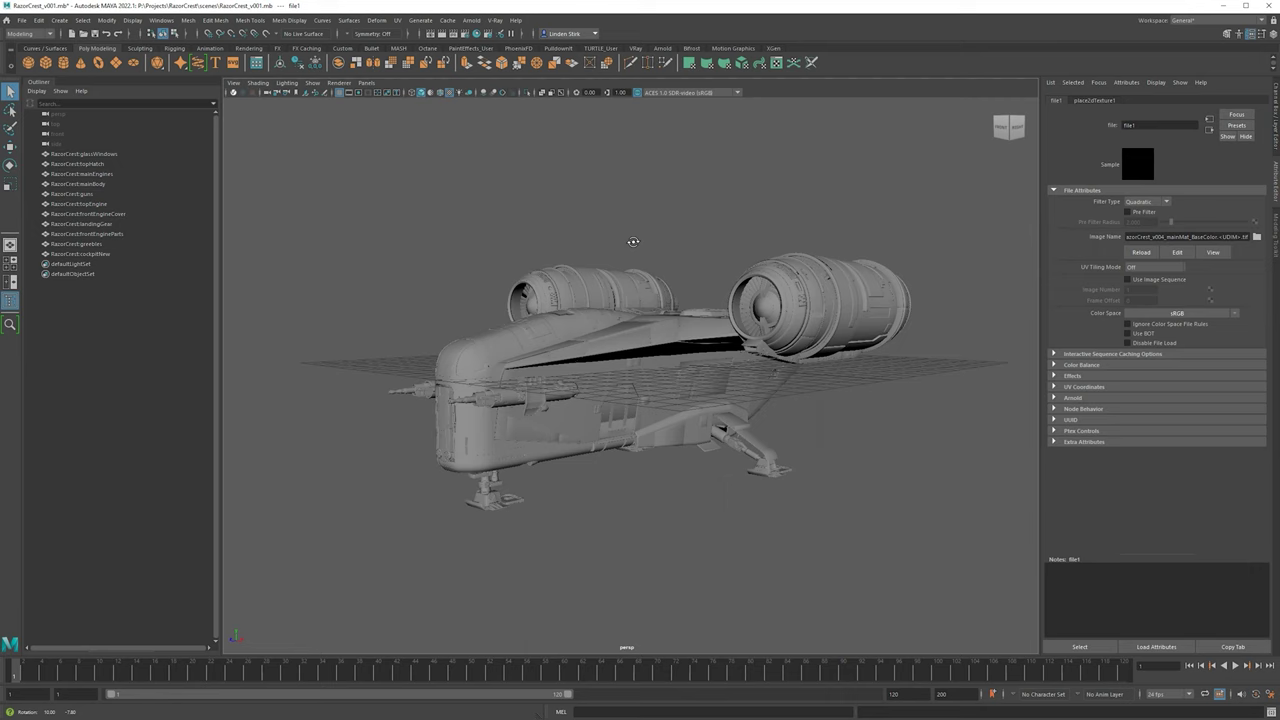
# - Select all Razor Crest meshes in the viewport except glassWindows and greebles
pyautogui.keyDown('alt'); pyautogui.moveTo(633, 241); pyautogui.dragTo(660, 233); pyautogui.keyUp('alt')
pyautogui.moveTo(948, 166); pyautogui.dragTo(359, 511)
pyautogui.keyDown('ctrl'); pyautogui.click(493, 382); pyautogui.keyUp('ctrl')
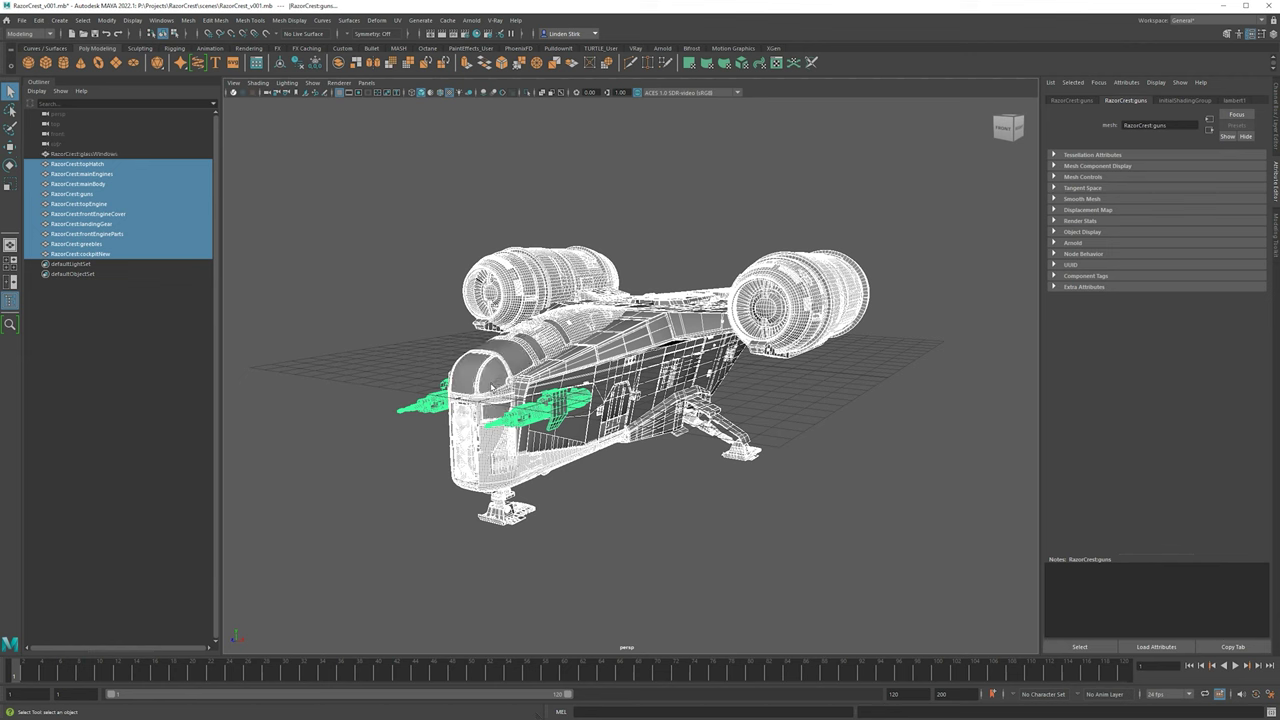
pyautogui.keyDown('alt'); pyautogui.moveTo(638, 314); pyautogui.dragTo(644, 342); pyautogui.keyUp('alt')
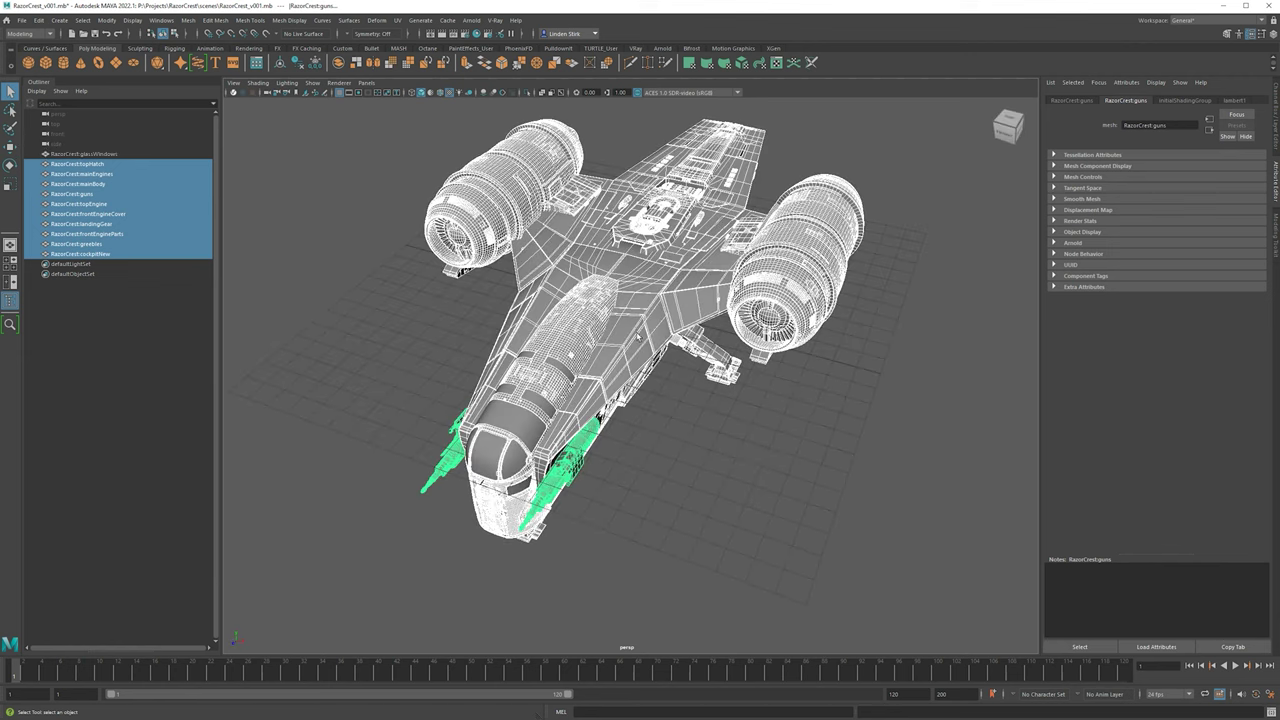
pyautogui.keyDown('ctrl'); pyautogui.click(672, 259); pyautogui.keyUp('ctrl')
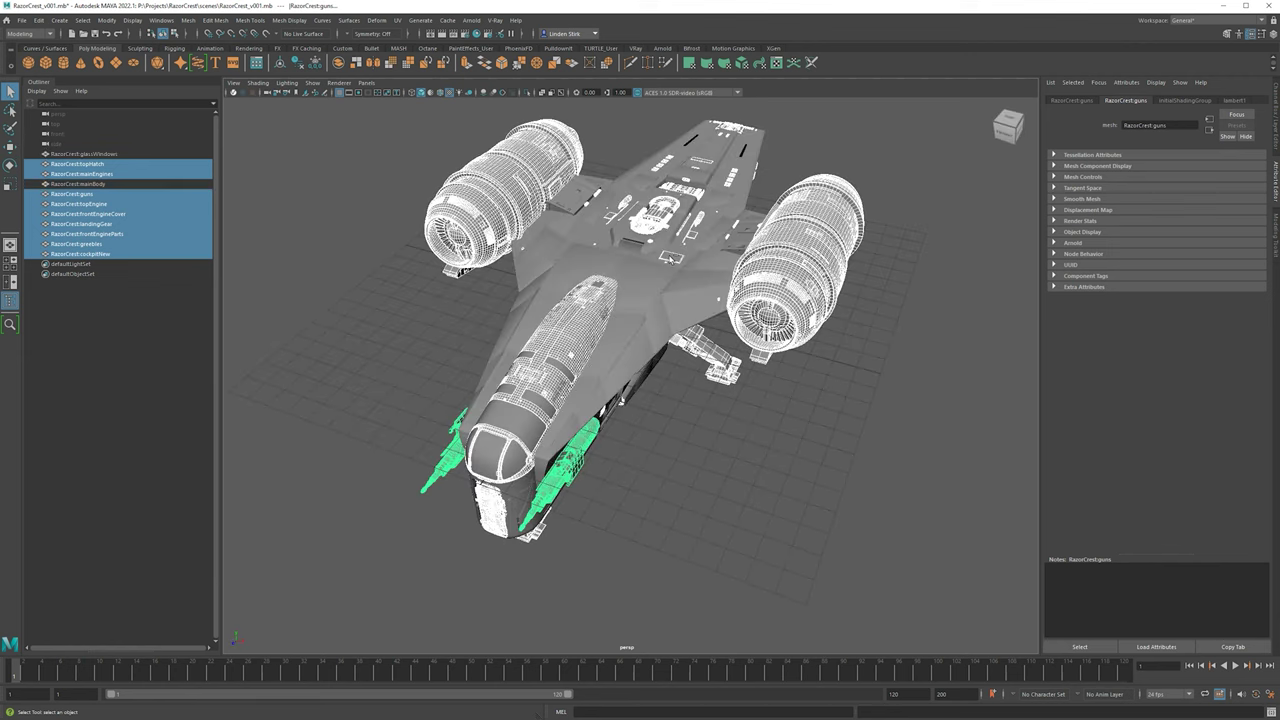
pyautogui.hotkey('ctrl', 'z')
pyautogui.keyDown('ctrl'); pyautogui.click(678, 260); pyautogui.keyUp('ctrl')
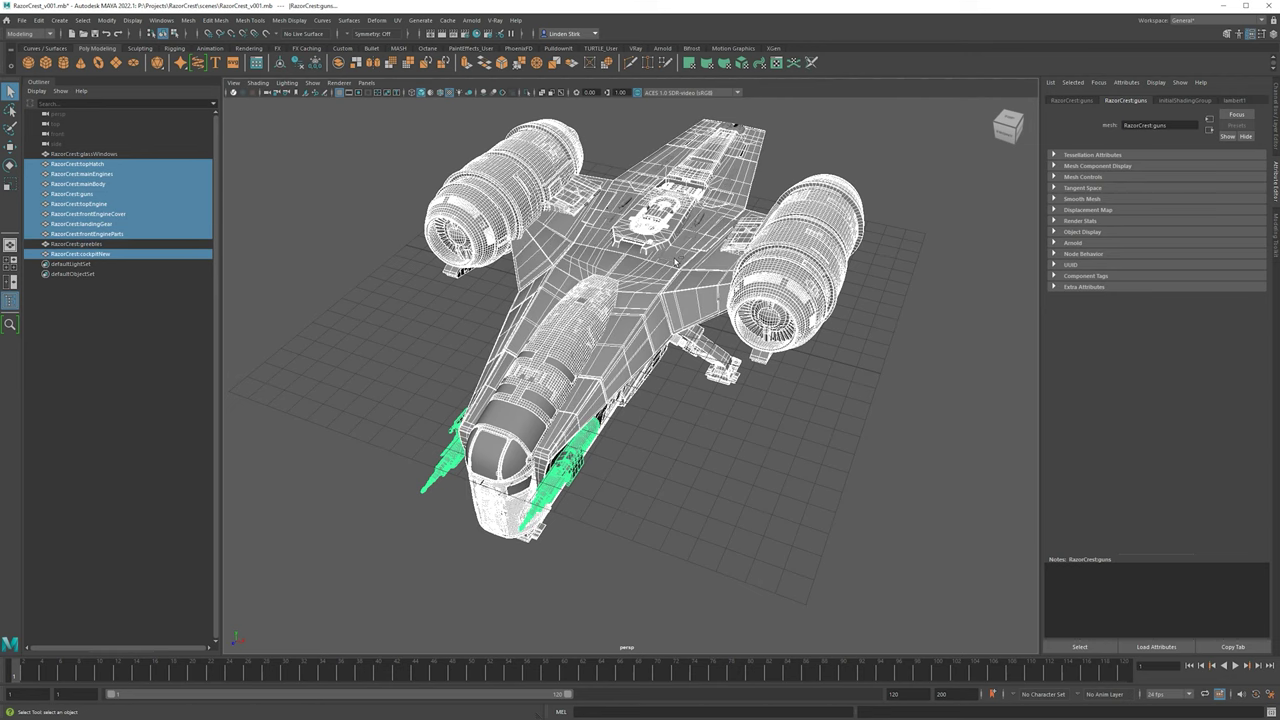
pyautogui.moveTo(680, 245)
pyautogui.keyDown('alt'); pyautogui.mouseDown()
pyautogui.moveTo(644, 215)
pyautogui.moveTo(700, 230)
pyautogui.moveTo(670, 240)
pyautogui.mouseUp(); pyautogui.keyUp('alt')
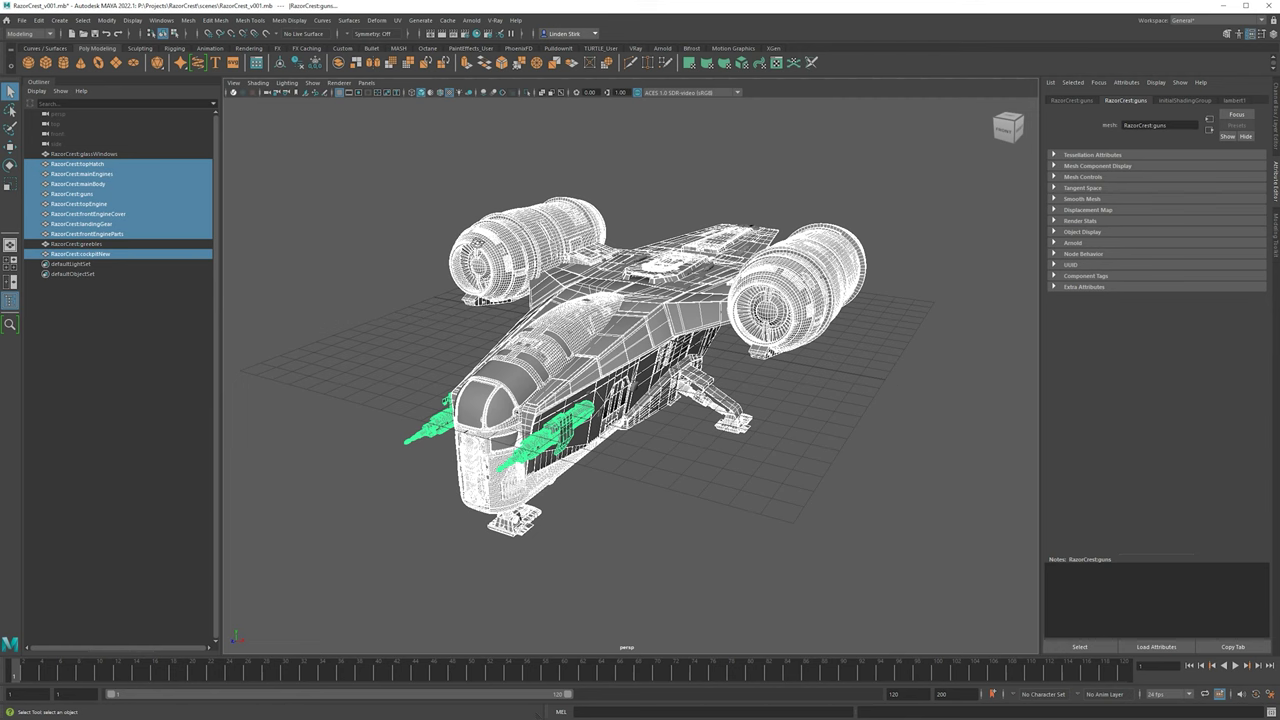
pyautogui.scroll(1, 640, 370)
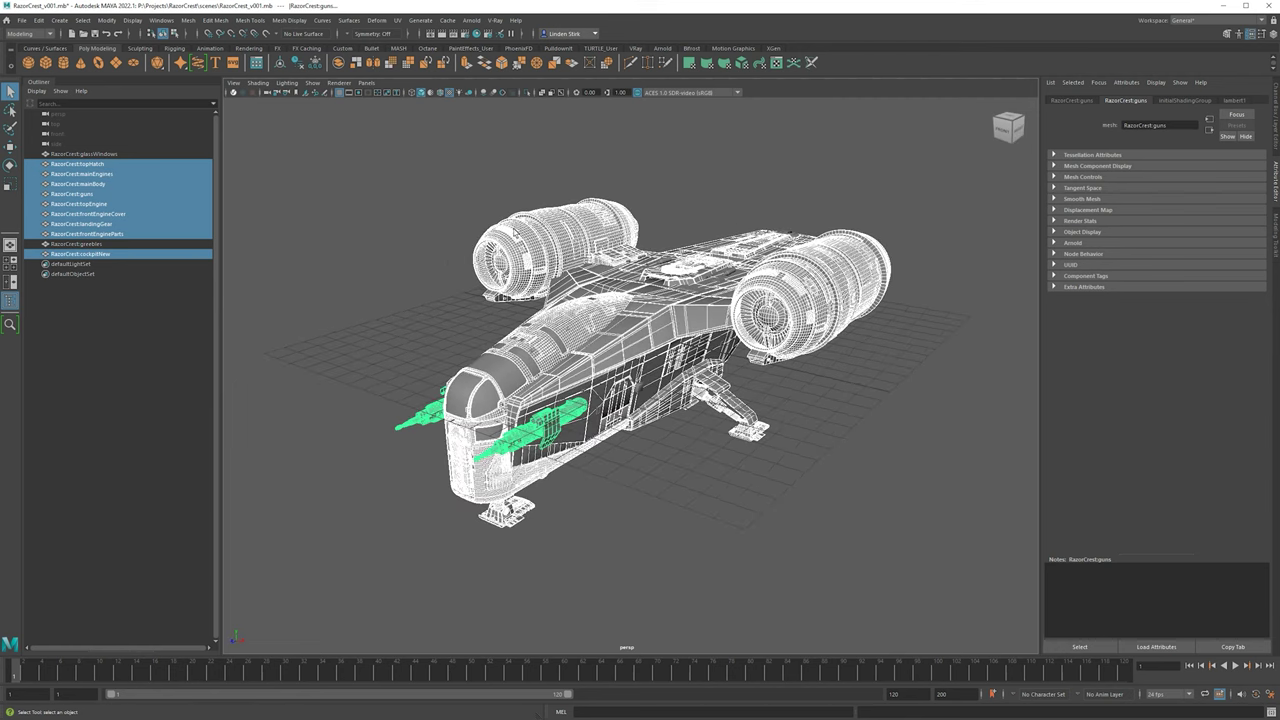
# - Assign RazorCrest_Main_mat to the selected meshes from the Hypershade, clear the selection, and show the VRay shelf
pyautogui.click(476, 34)
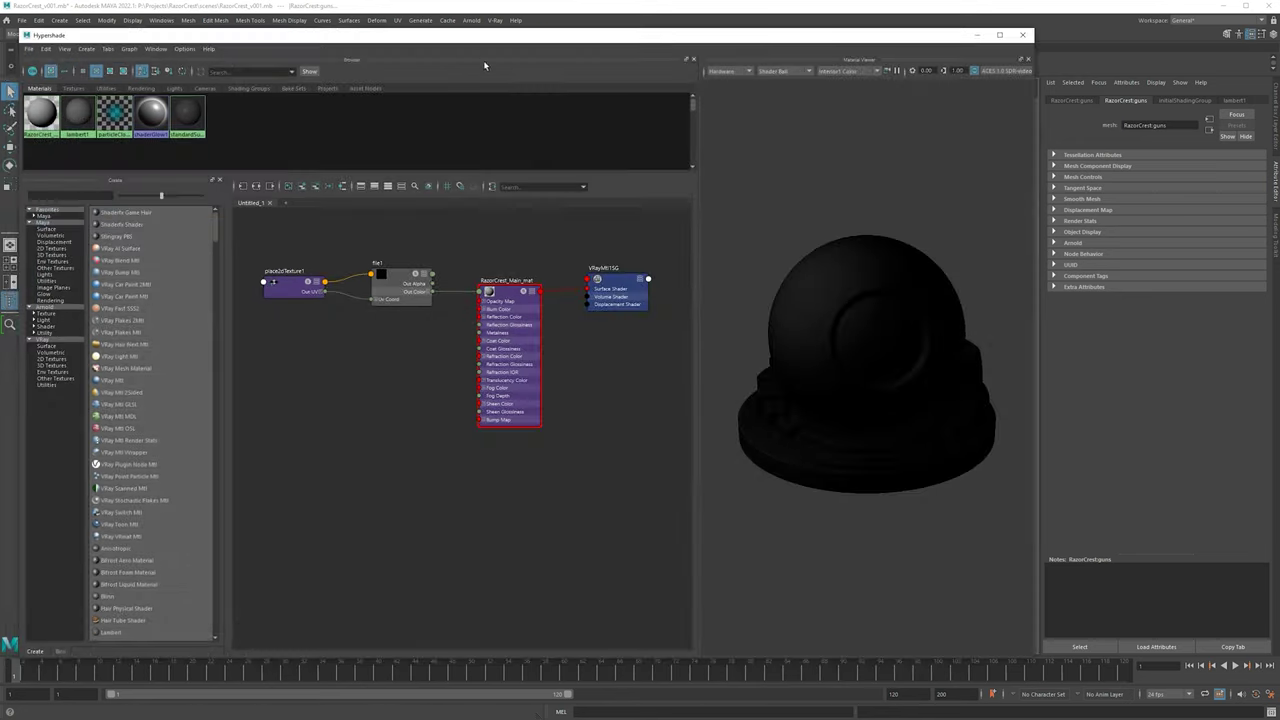
pyautogui.rightClick(508, 290)
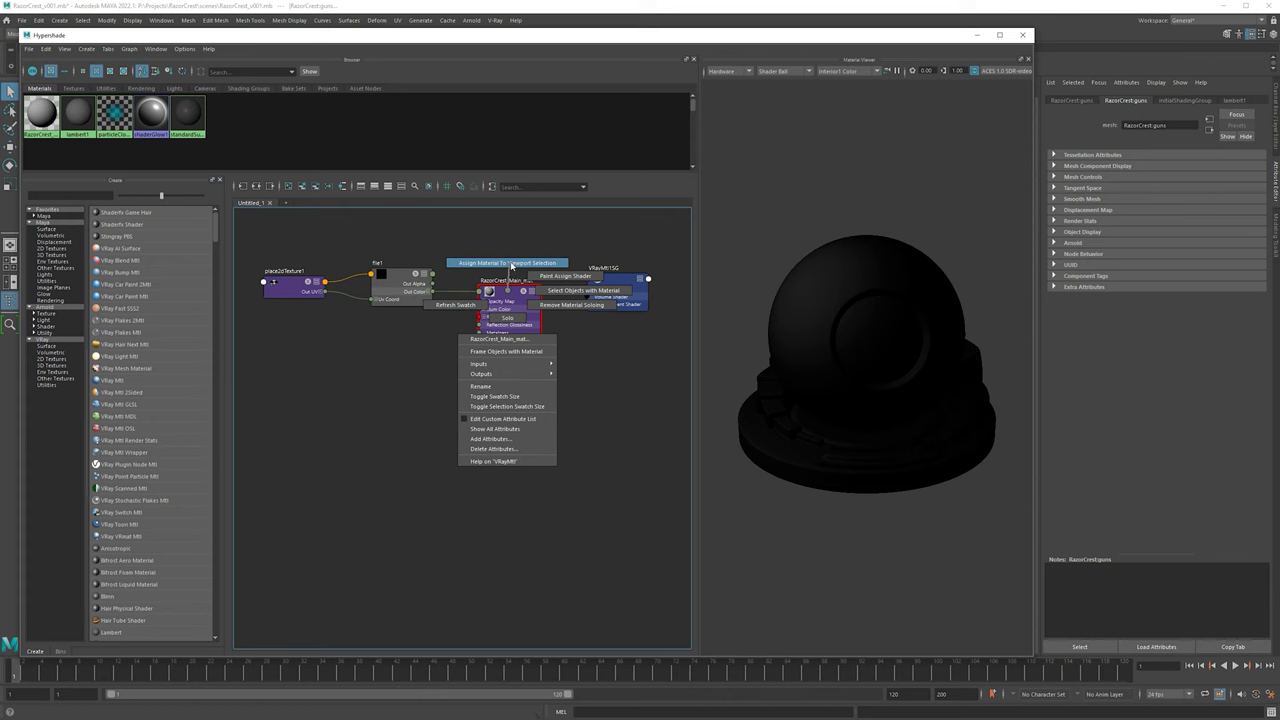
pyautogui.click(510, 264)
pyautogui.click(1012, 37)
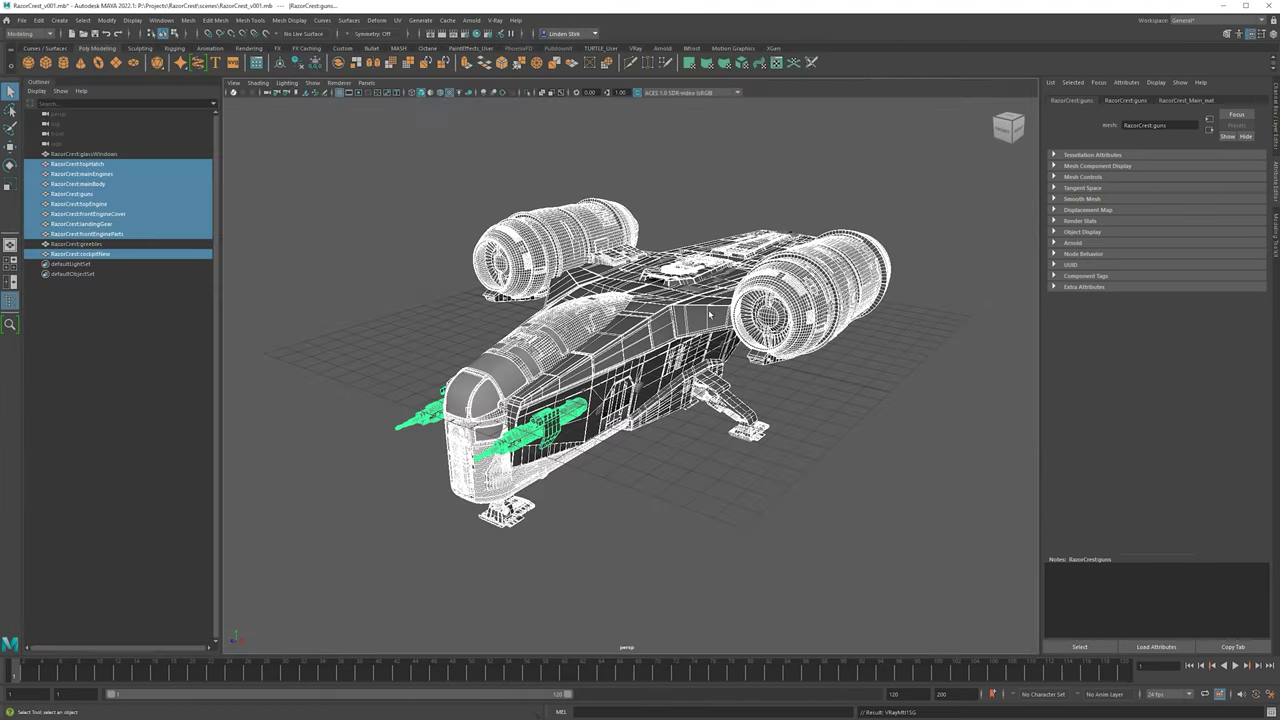
pyautogui.click(861, 425)
pyautogui.click(635, 48)
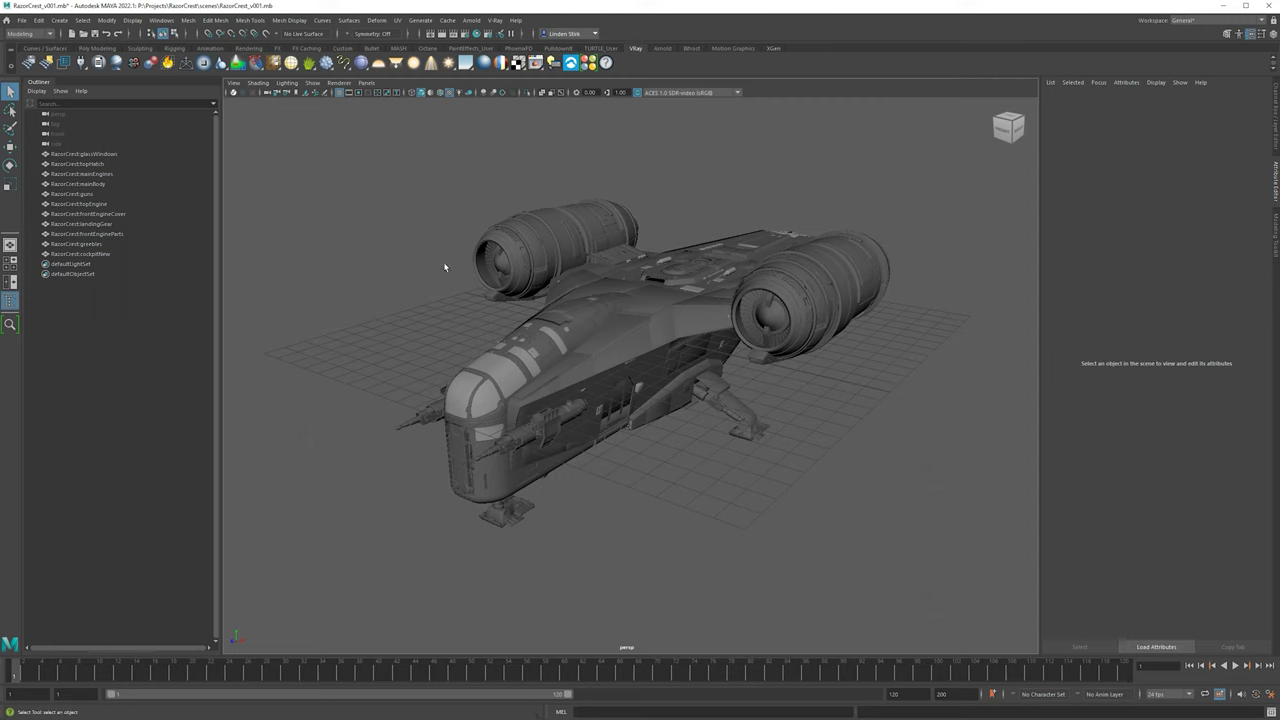
# - Check the viewport's renderer options, keep Viewport 2.0, and inspect the ship with its assigned material
pyautogui.keyDown('alt'); pyautogui.moveTo(745, 316); pyautogui.dragTo(680, 243); pyautogui.keyUp('alt')
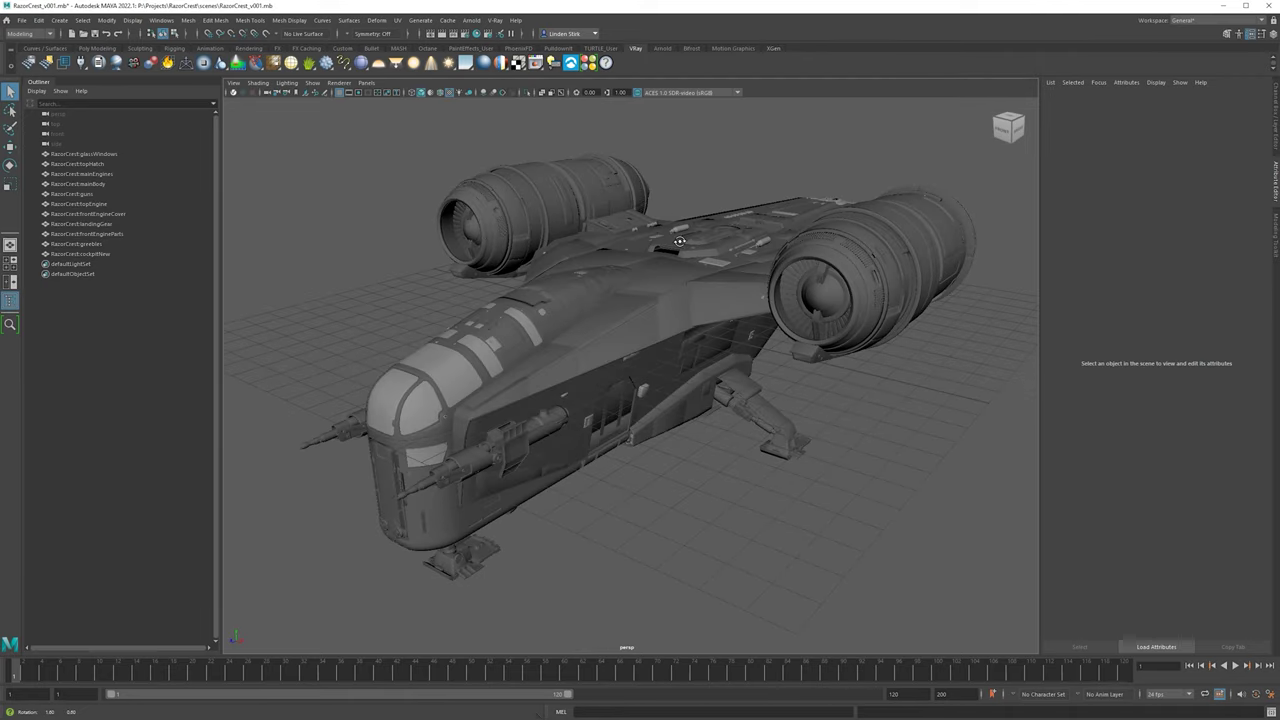
pyautogui.scroll(-2, 568, 162)
pyautogui.click(339, 83)
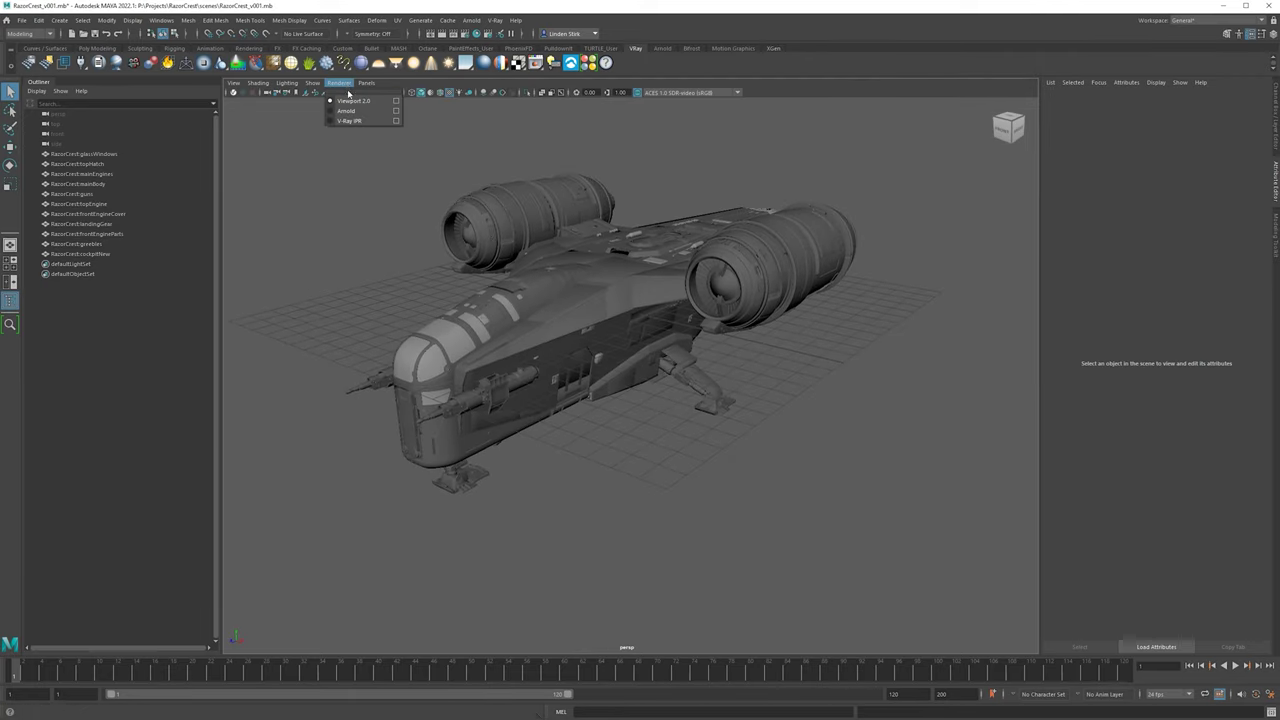
pyautogui.click(352, 101)
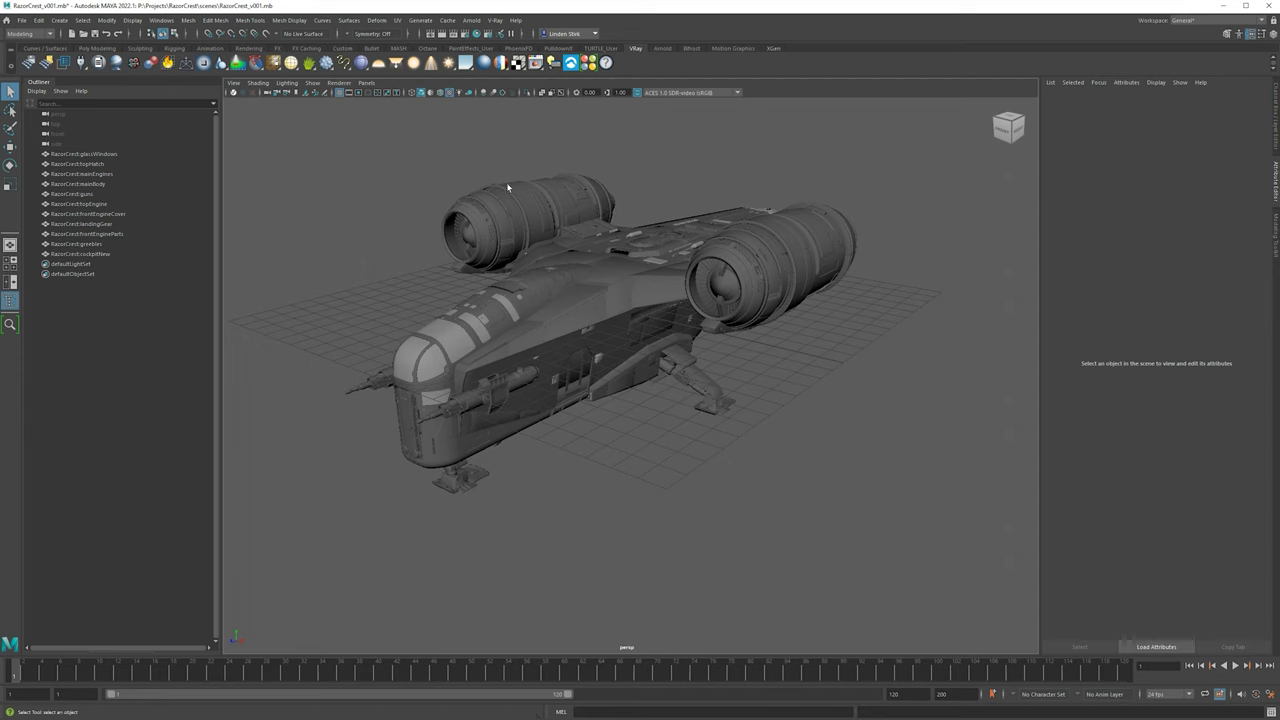
pyautogui.scroll(3, 485, 215)
pyautogui.keyDown('alt'); pyautogui.moveTo(462, 245); pyautogui.dragTo(564, 284); pyautogui.keyUp('alt')
pyautogui.scroll(-2, 564, 284)
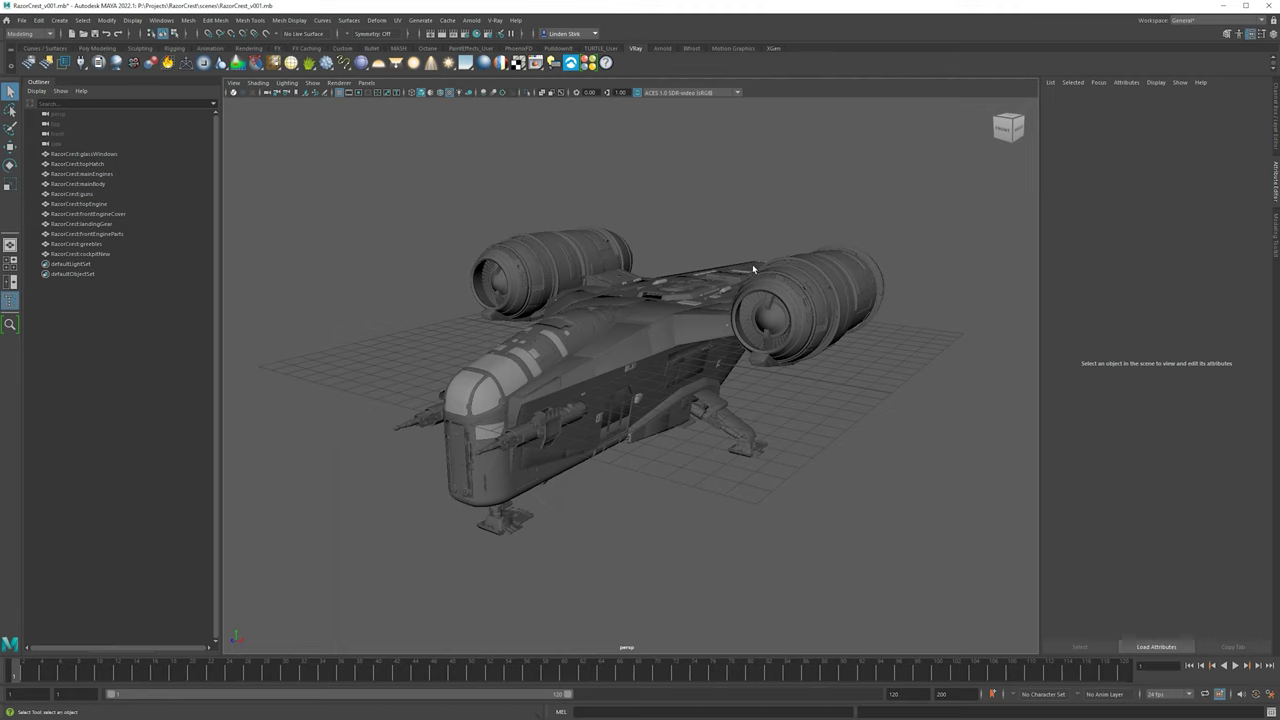
pyautogui.scroll(2, 579, 328)
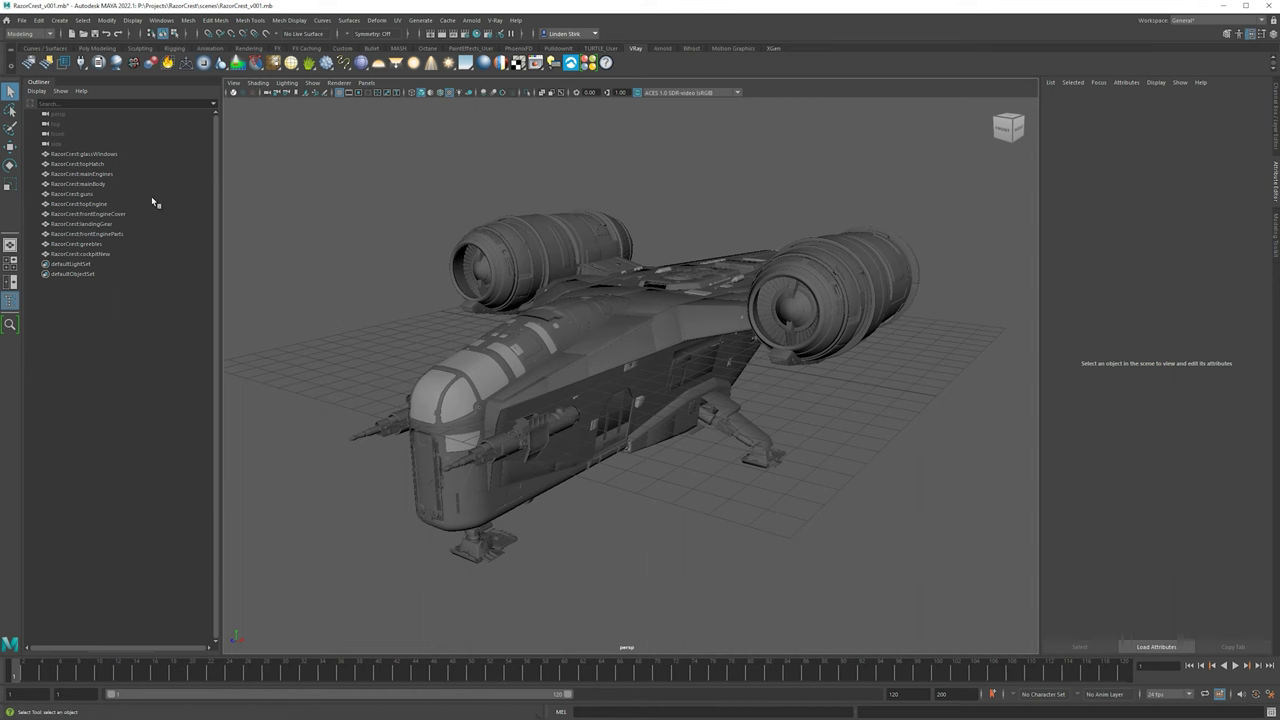
# - Select the meshes from topHatch to frontEngineParts plus cockpitNew, show their assignment options in the viewport, and clear the selection
pyautogui.click(106, 164)
pyautogui.keyDown('shift'); pyautogui.moveTo(143, 178); pyautogui.dragTo(127, 236); pyautogui.keyUp('shift')
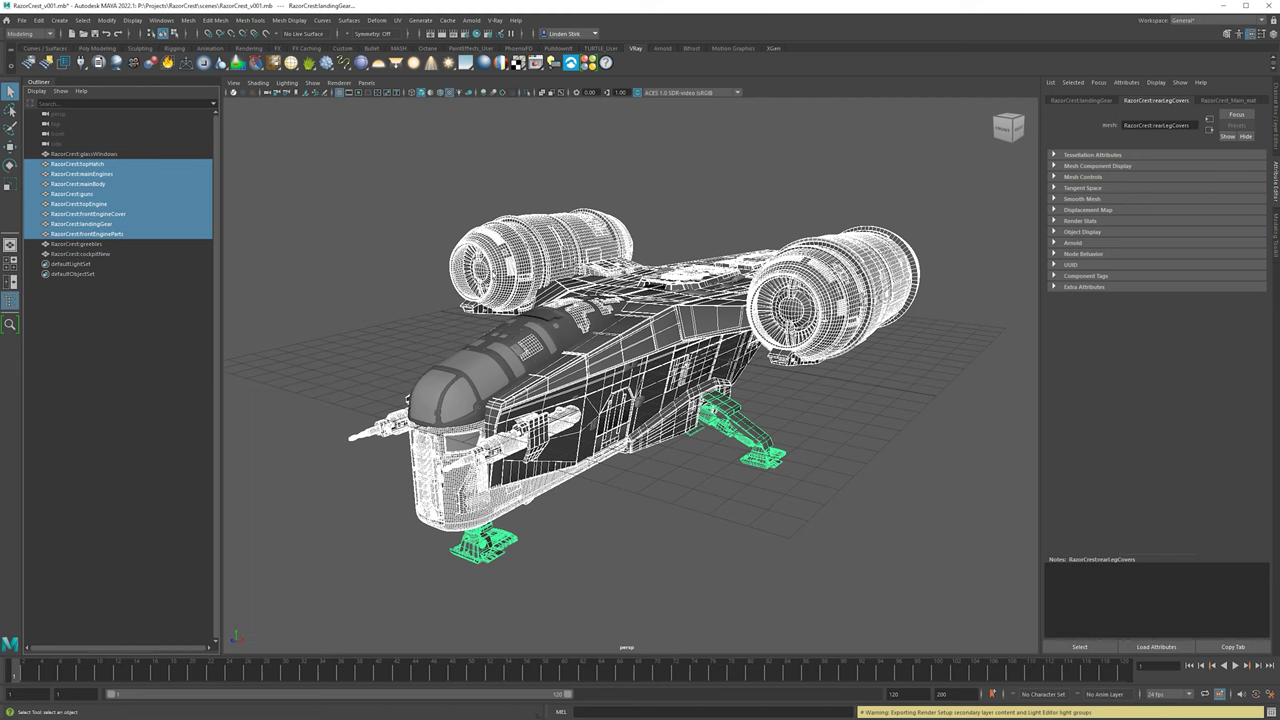
pyautogui.keyDown('ctrl'); pyautogui.click(128, 255); pyautogui.keyUp('ctrl')
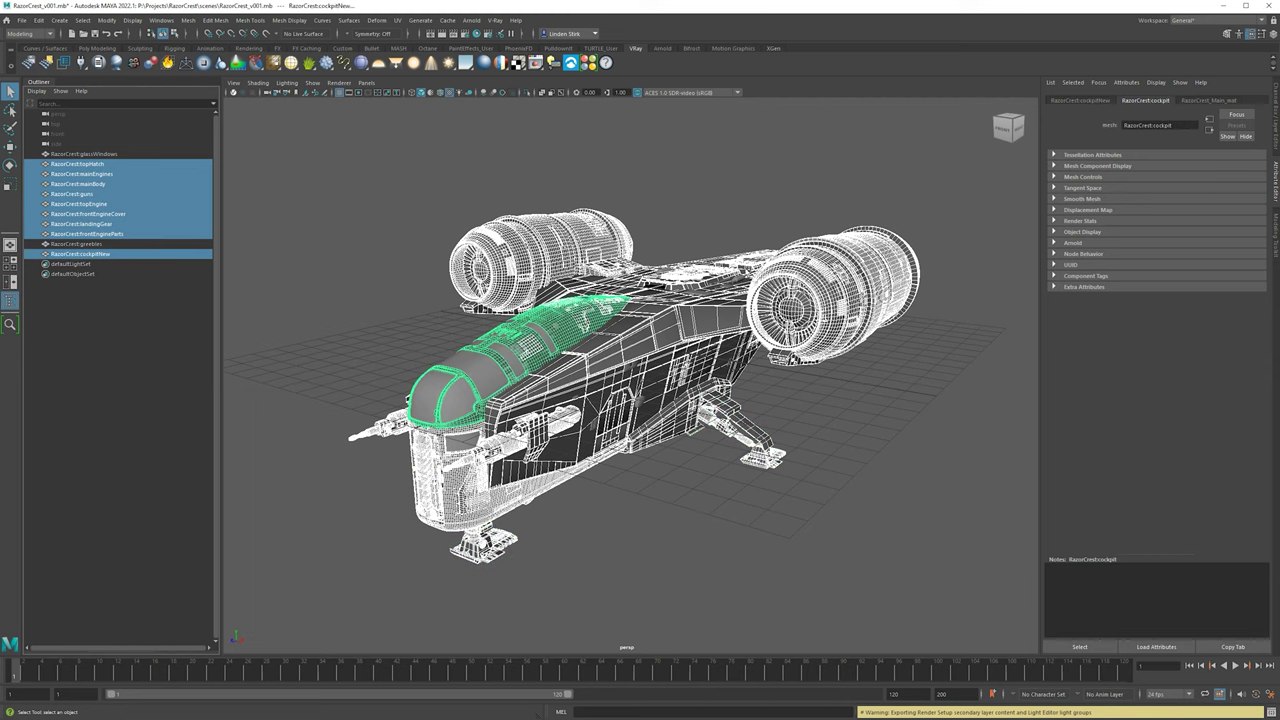
pyautogui.moveTo(636, 290); pyautogui.dragTo(727, 567, button='right')
pyautogui.click(690, 548)
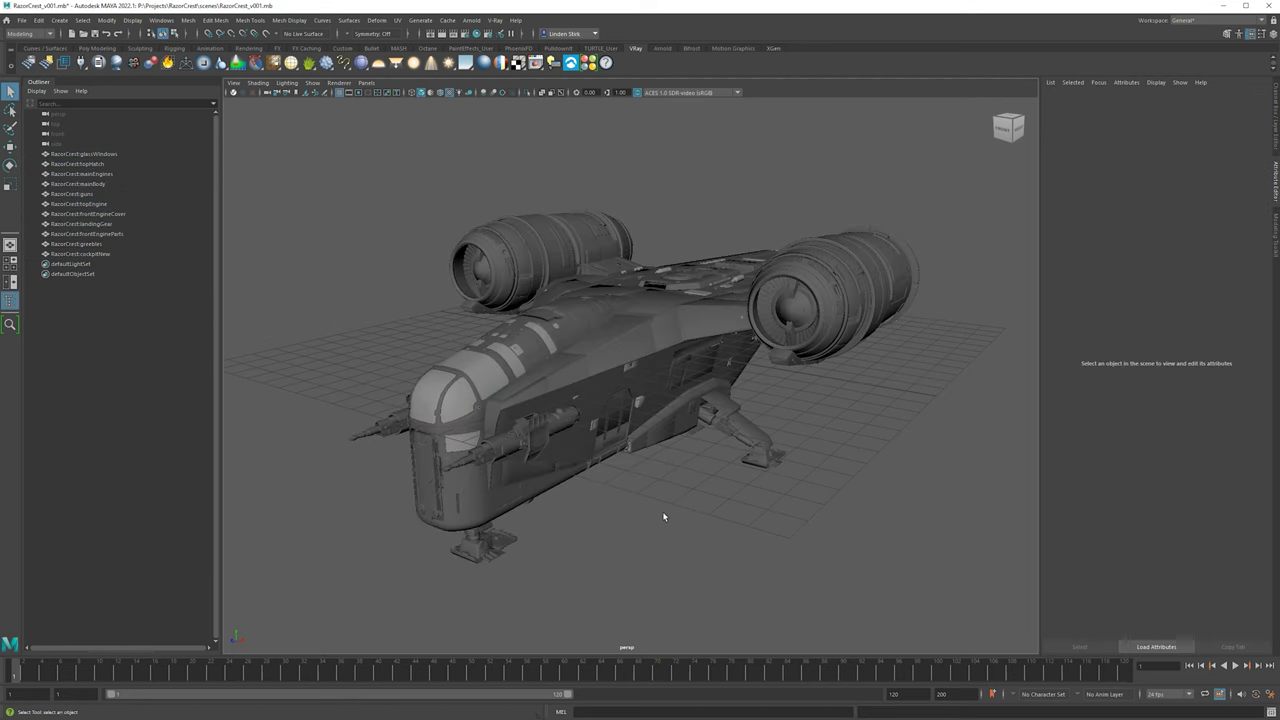
# - Assign a new VRay Mtl to the glassWindows mesh and name it RazorCrest_Glass_mat
pyautogui.click(489, 370)
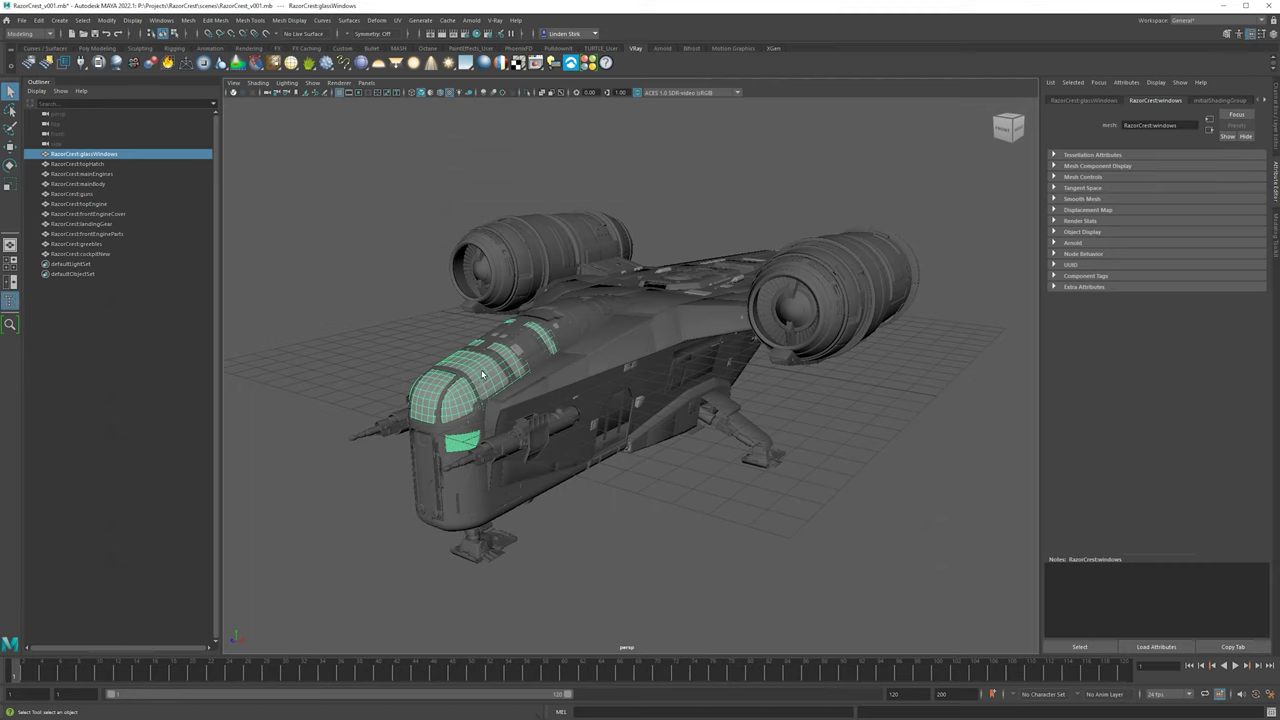
pyautogui.moveTo(482, 374); pyautogui.dragTo(508, 627, button='right')
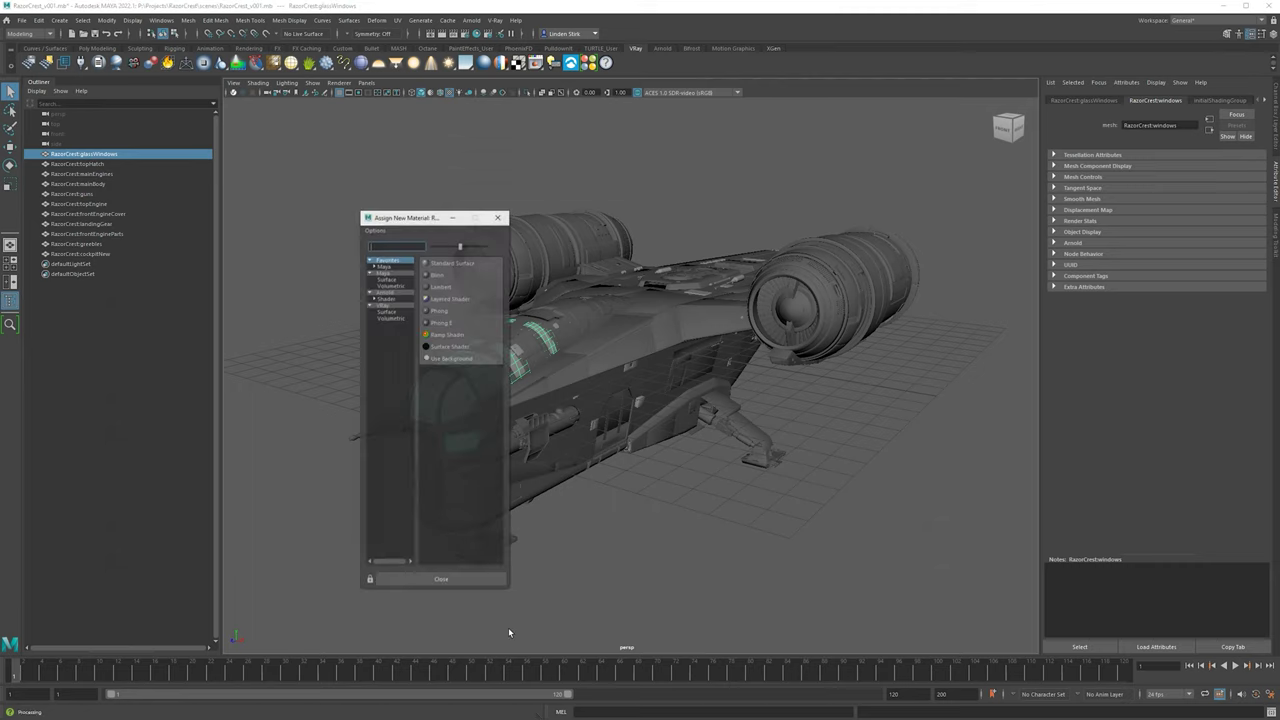
pyautogui.click(386, 305)
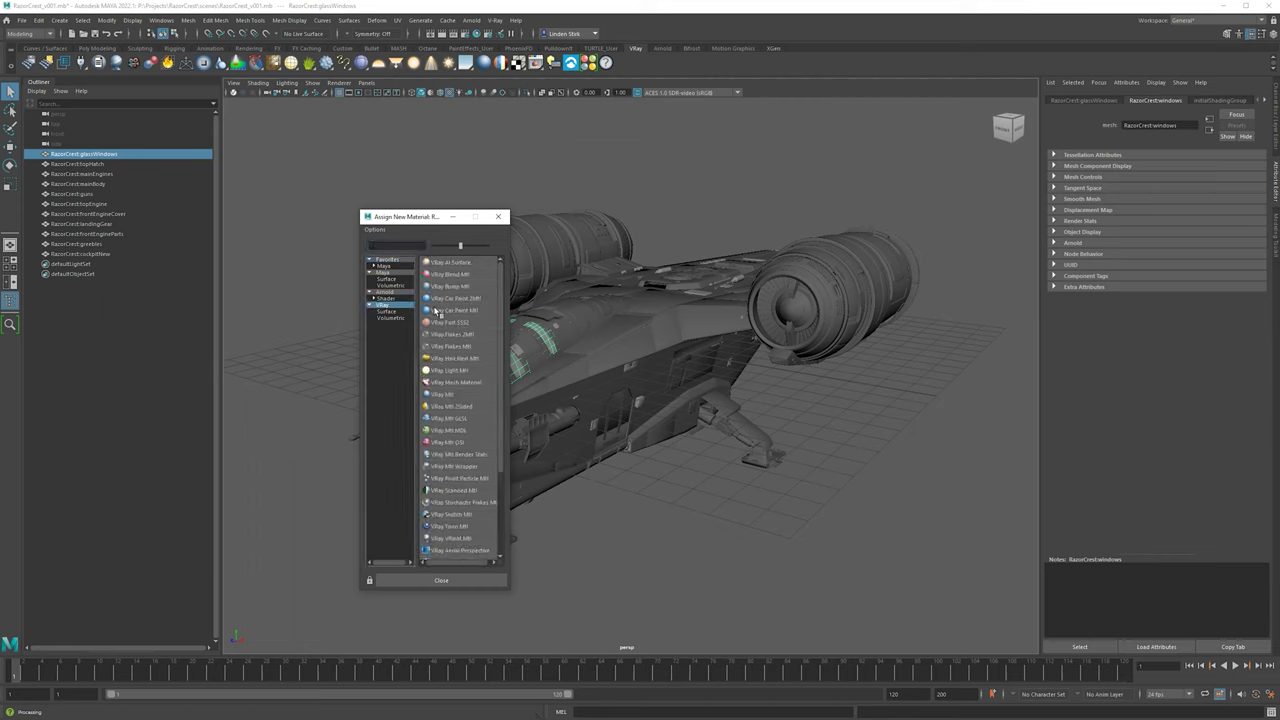
pyautogui.click(443, 396)
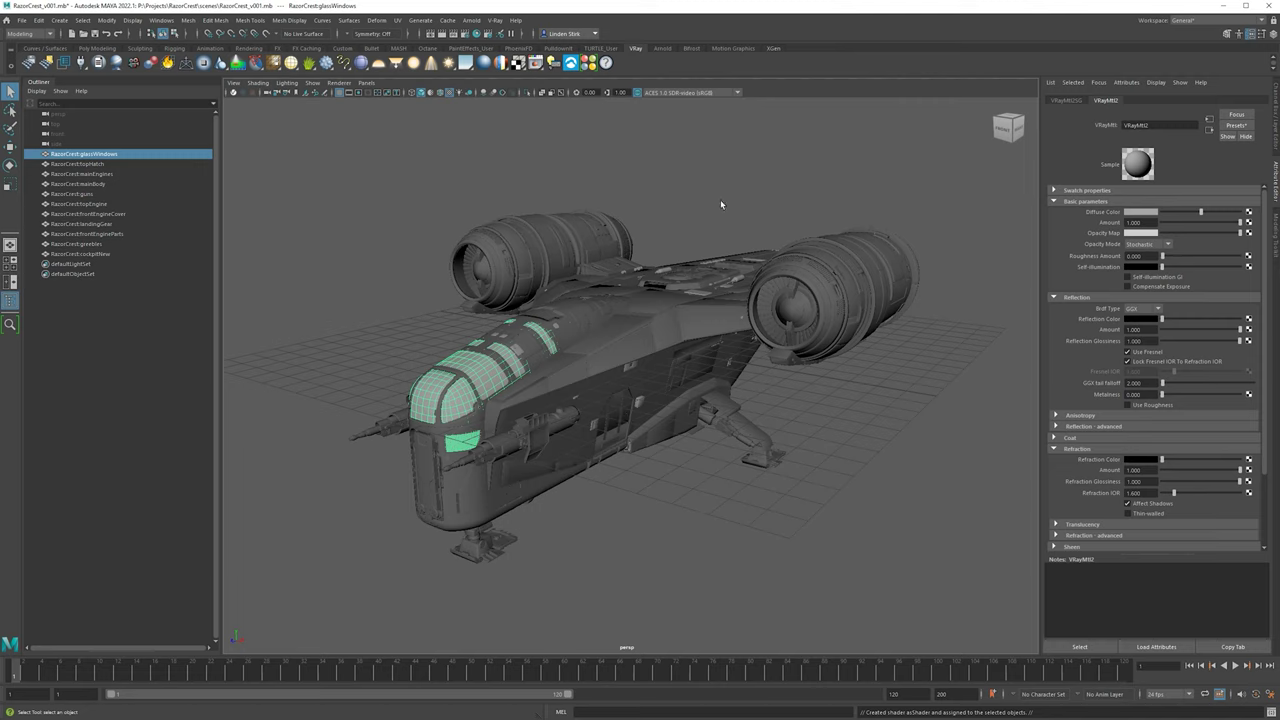
pyautogui.doubleClick(1153, 127)
pyautogui.write('gazorCrest_Glass_mat')
pyautogui.press('Return')
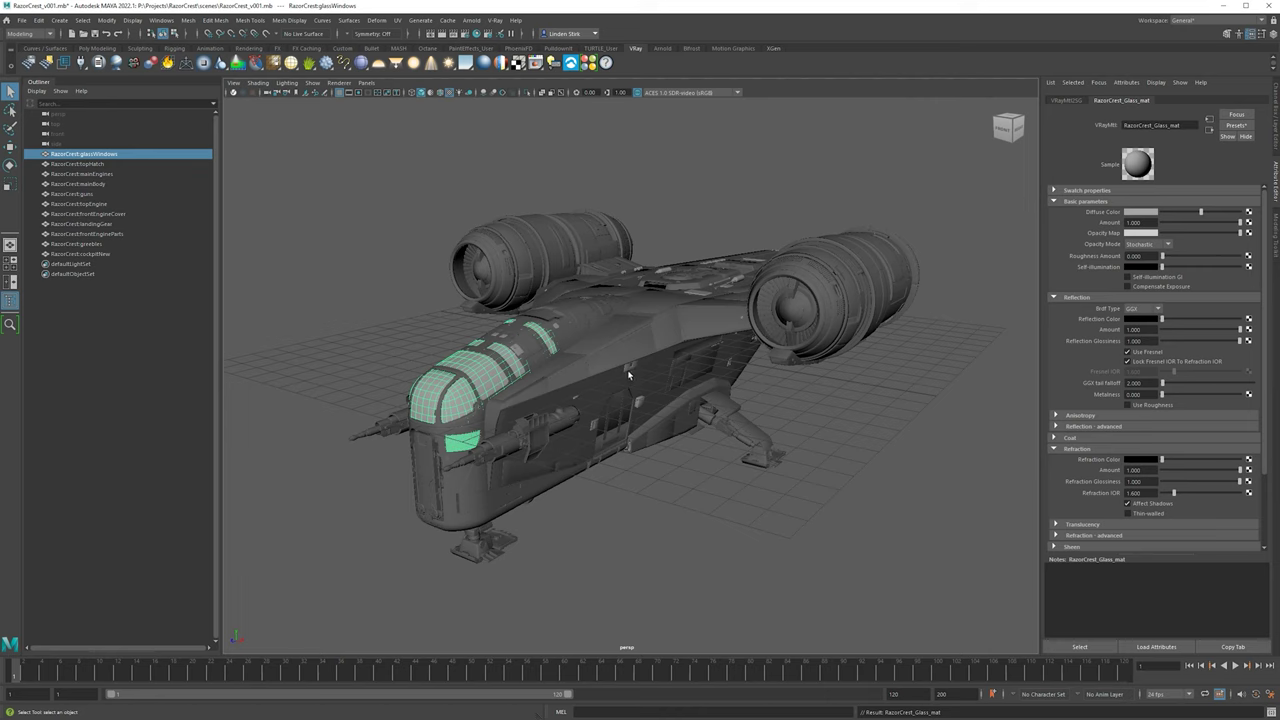
# - Assign a new VRay Mtl to the greebles mesh and name it RazorCrest_Greebles_mat
pyautogui.click(700, 294)
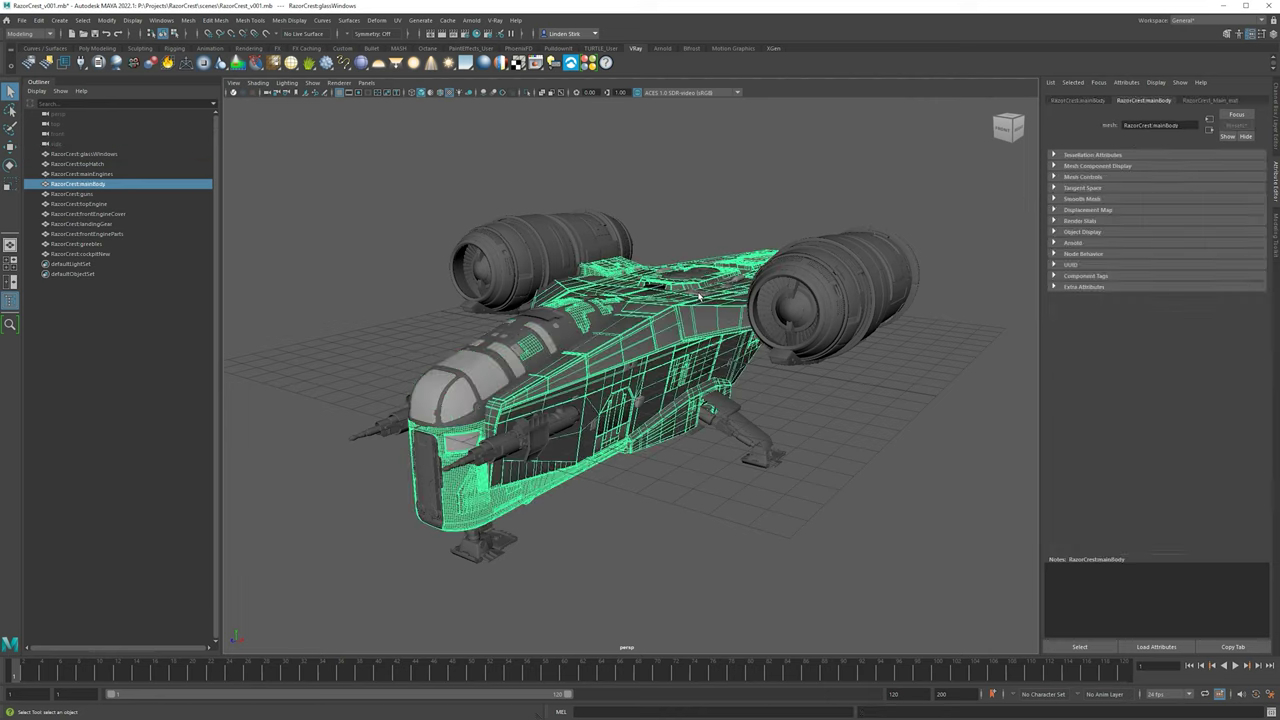
pyautogui.click(699, 295)
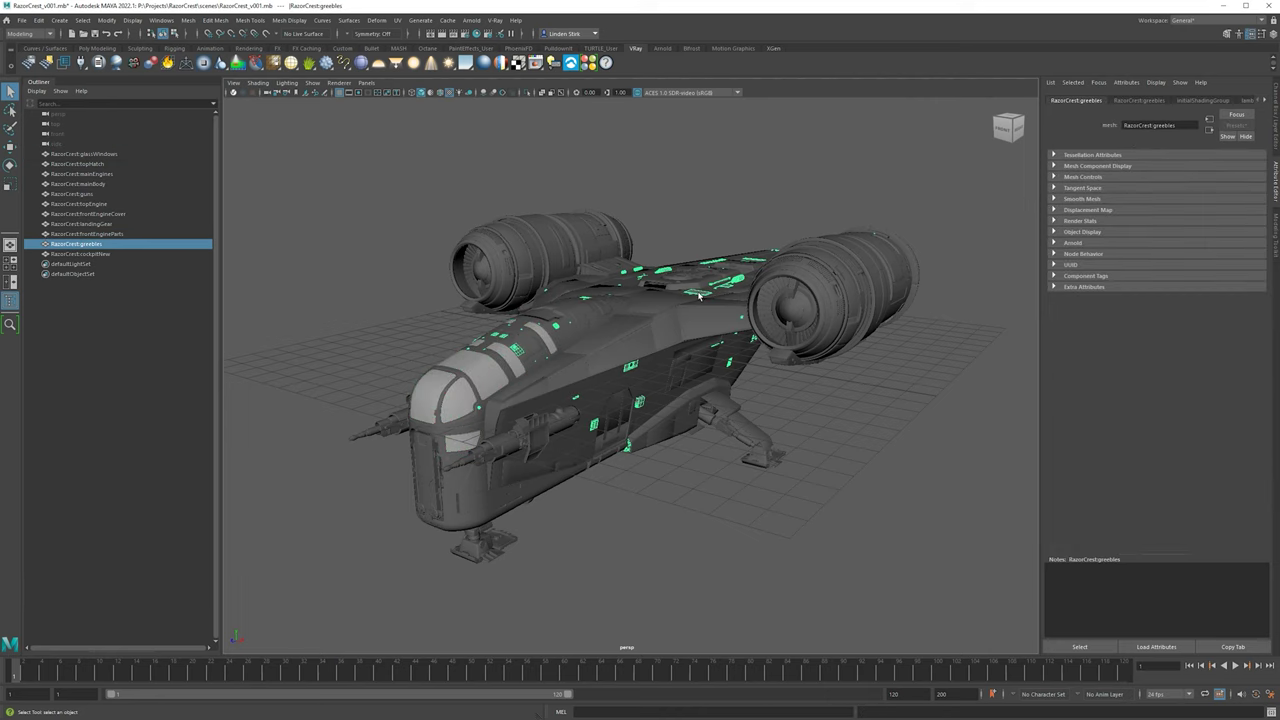
pyautogui.moveTo(700, 294); pyautogui.dragTo(720, 430, button='right')
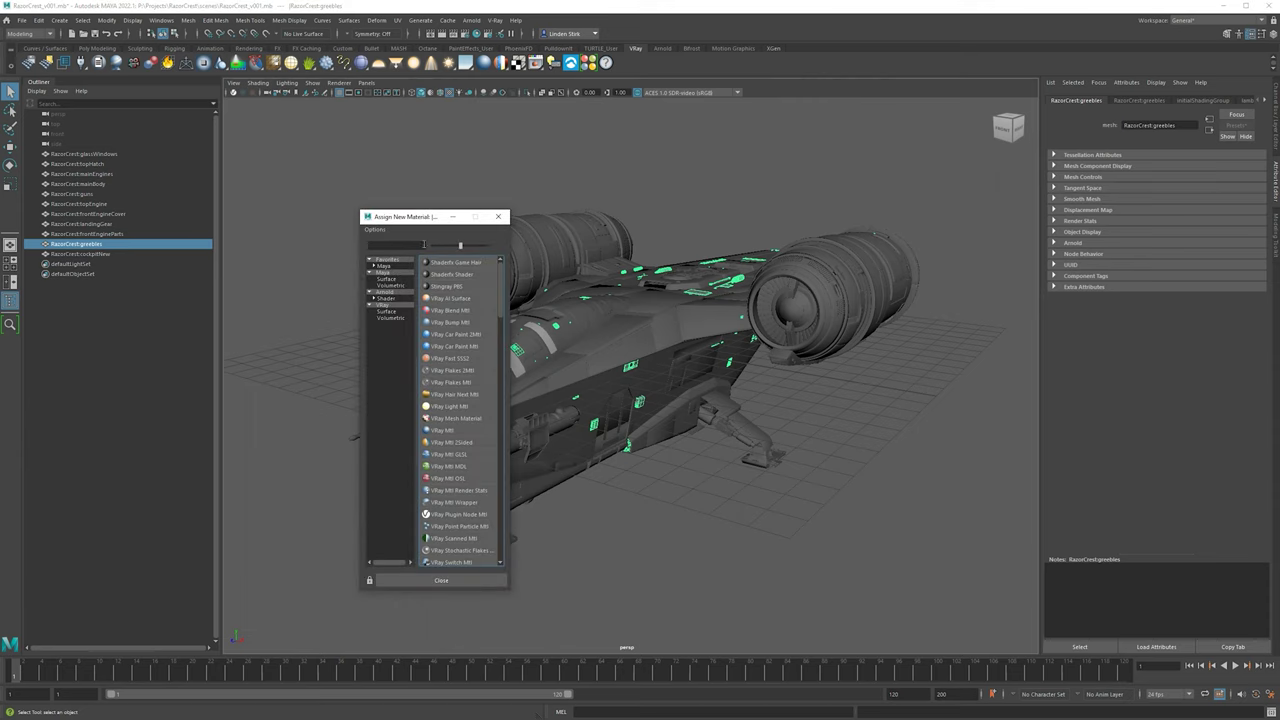
pyautogui.click(451, 431)
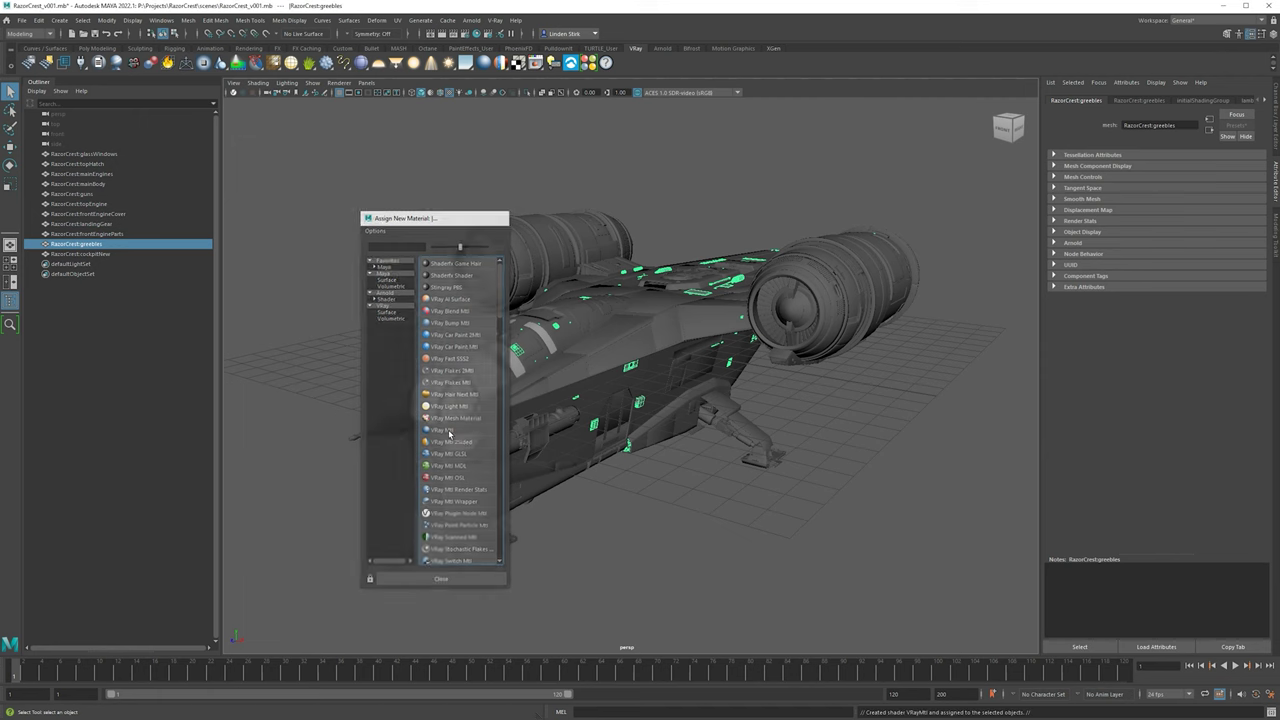
pyautogui.doubleClick(1160, 125)
pyautogui.write('Ra')
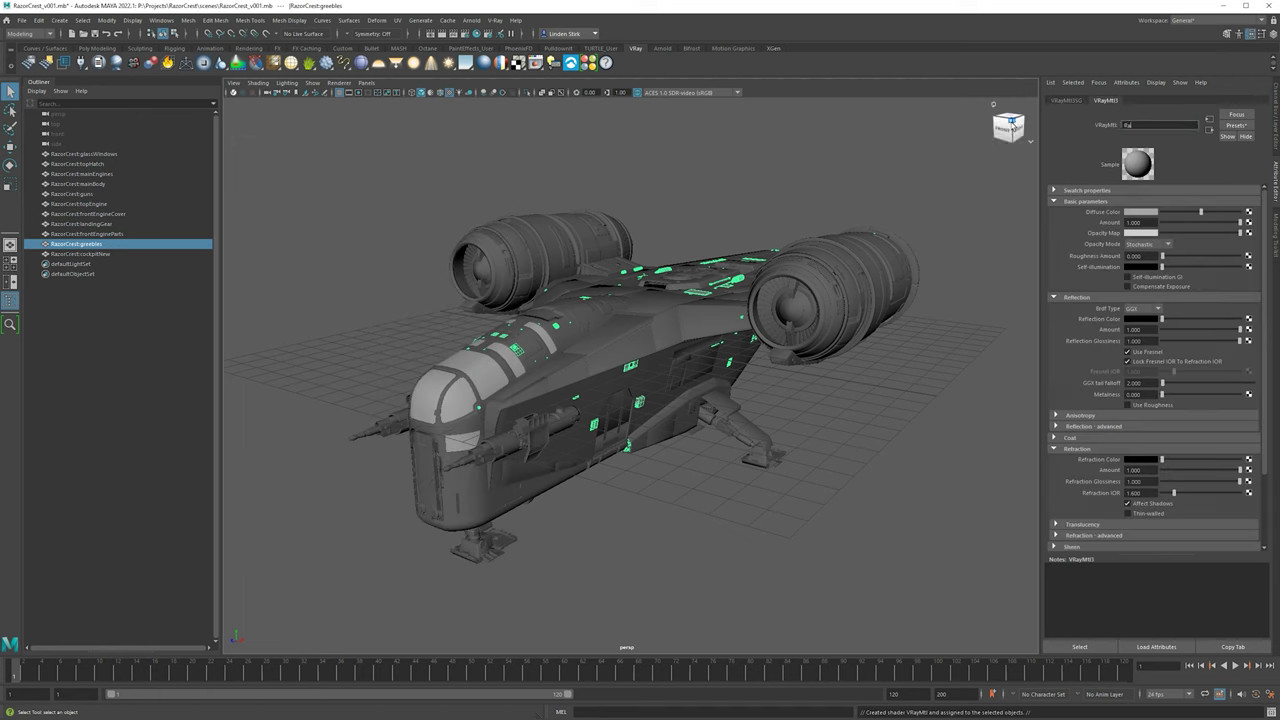
pyautogui.write('zorCrest_Greebles_mat')
pyautogui.press('Return')
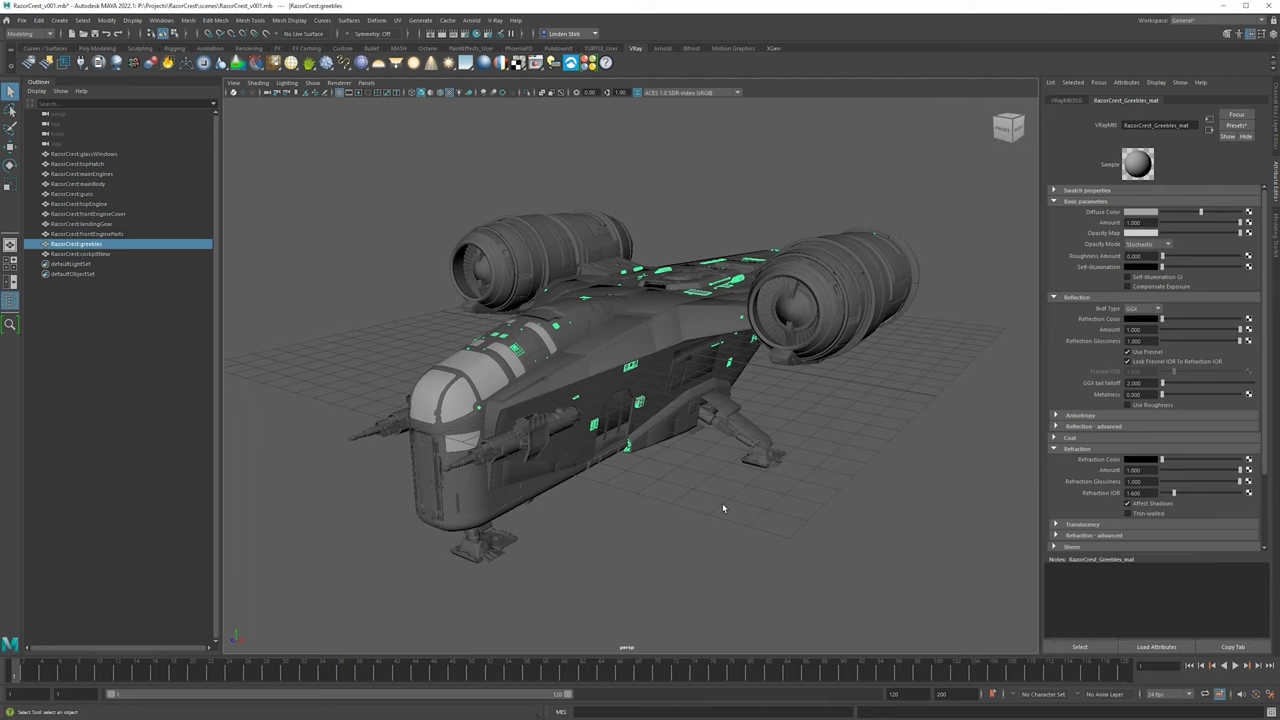
# - Examine the greebles on the hull from below and from the front, and clear the selection
pyautogui.click(723, 508)
pyautogui.click(685, 297)
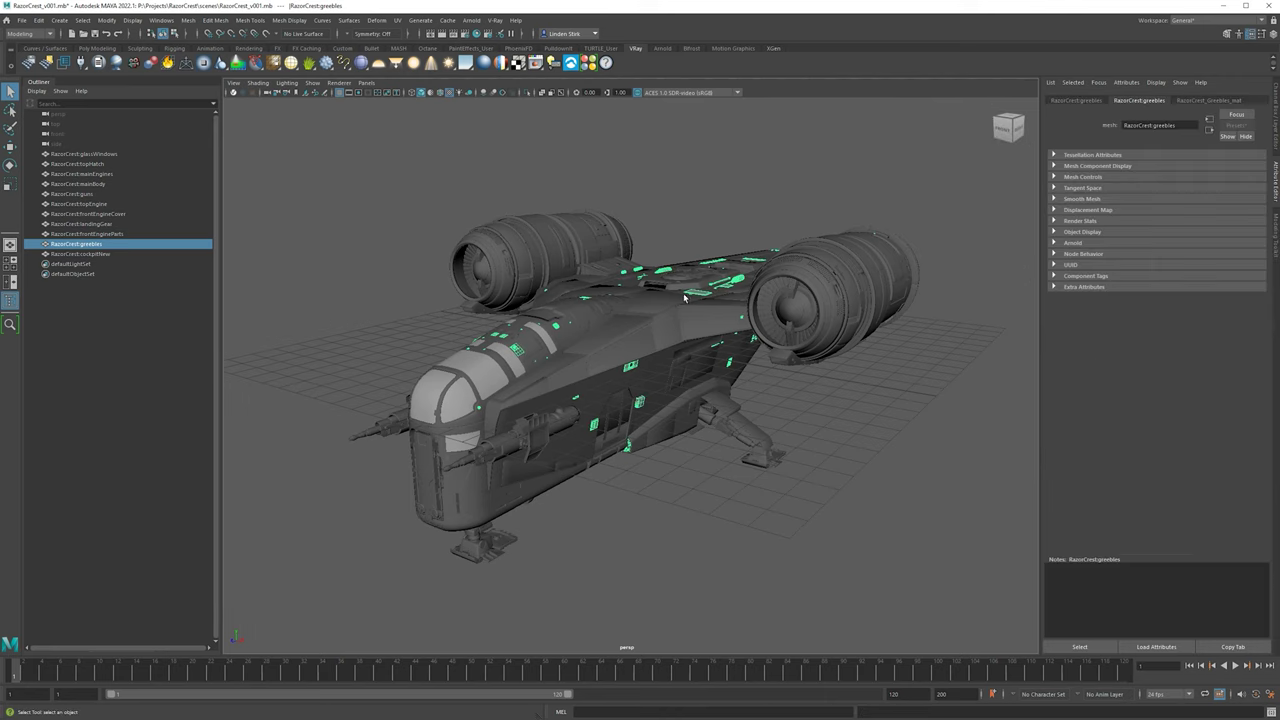
pyautogui.click(638, 404)
pyautogui.keyDown('alt'); pyautogui.moveTo(472, 369); pyautogui.dragTo(652, 314); pyautogui.keyUp('alt')
pyautogui.scroll(-5, 652, 314)
pyautogui.click(606, 223)
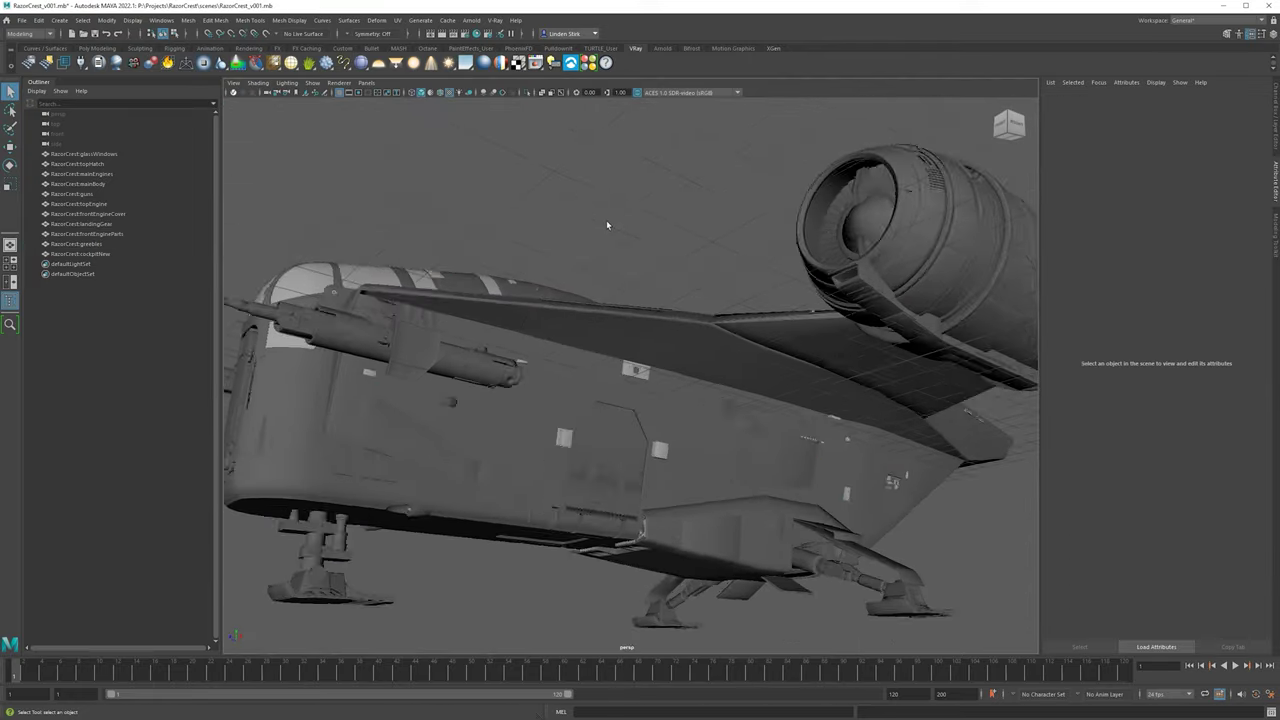
pyautogui.keyDown('alt'); pyautogui.moveTo(606, 223); pyautogui.dragTo(633, 209); pyautogui.keyUp('alt')
pyautogui.click(577, 409)
pyautogui.click(631, 210)
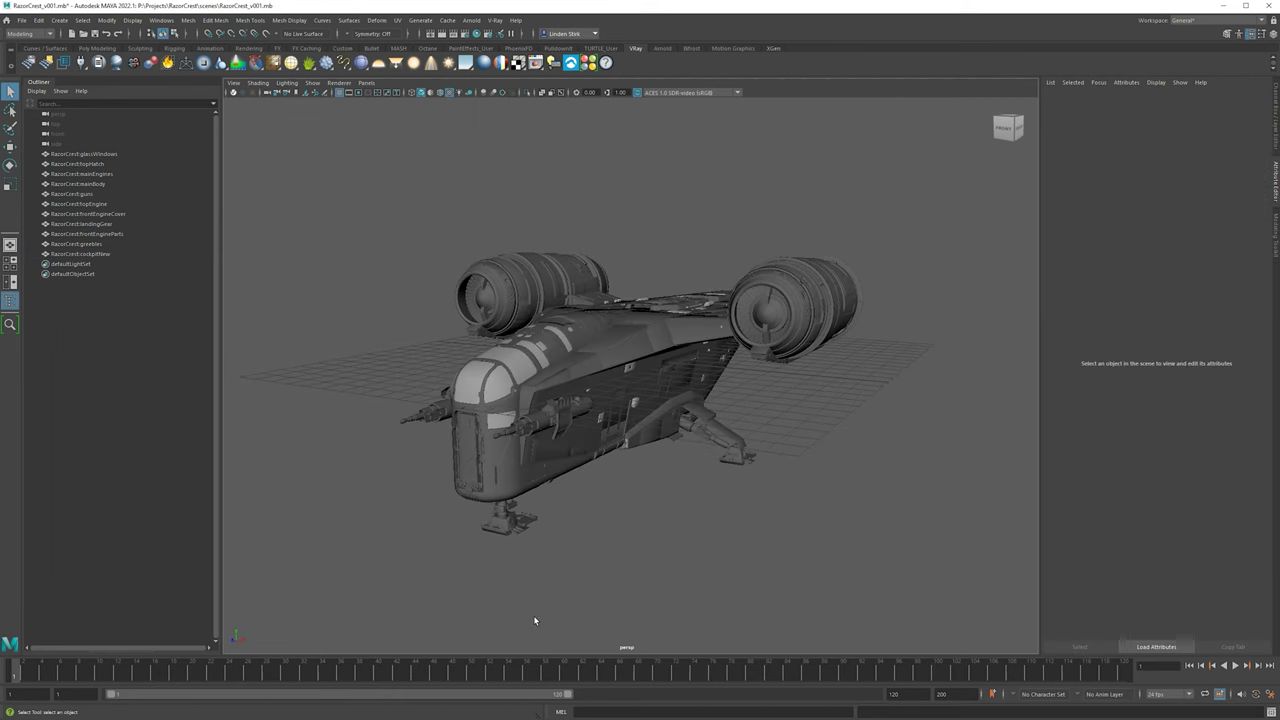
# - Graph only the RazorCrest_Main_mat network in the Hypershade and widen the node work area
pyautogui.click(477, 34)
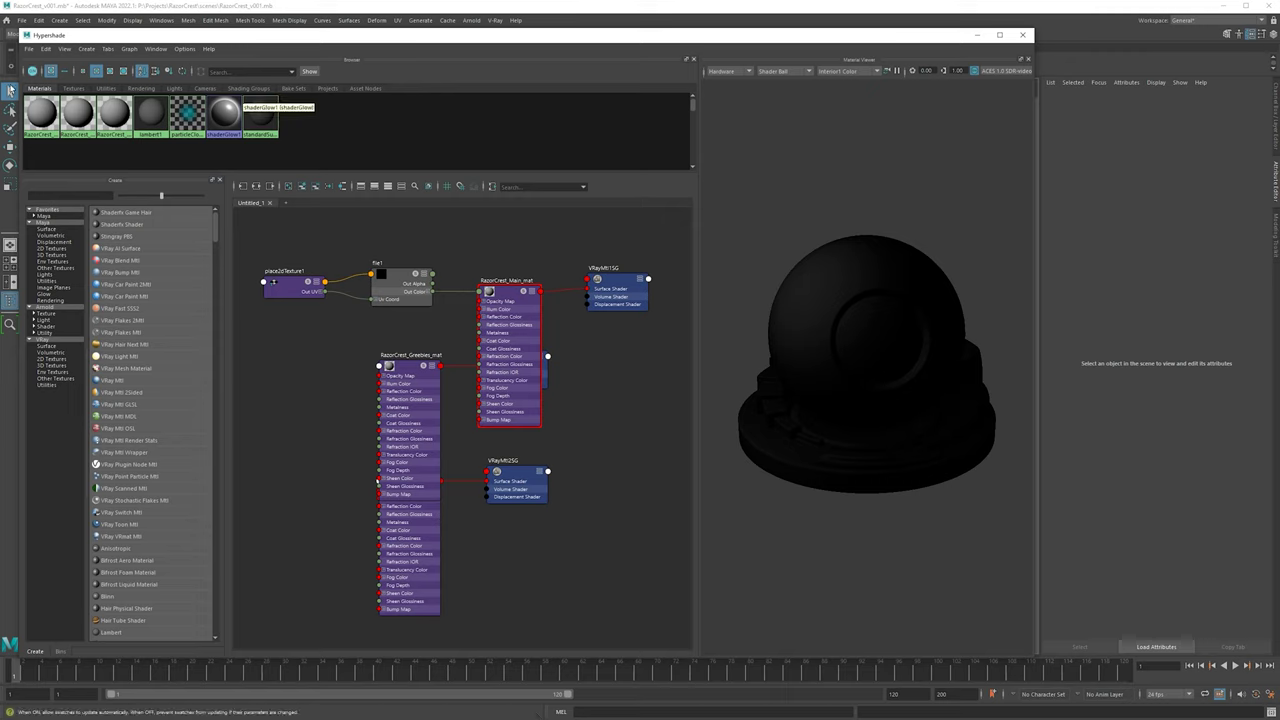
pyautogui.click(119, 117)
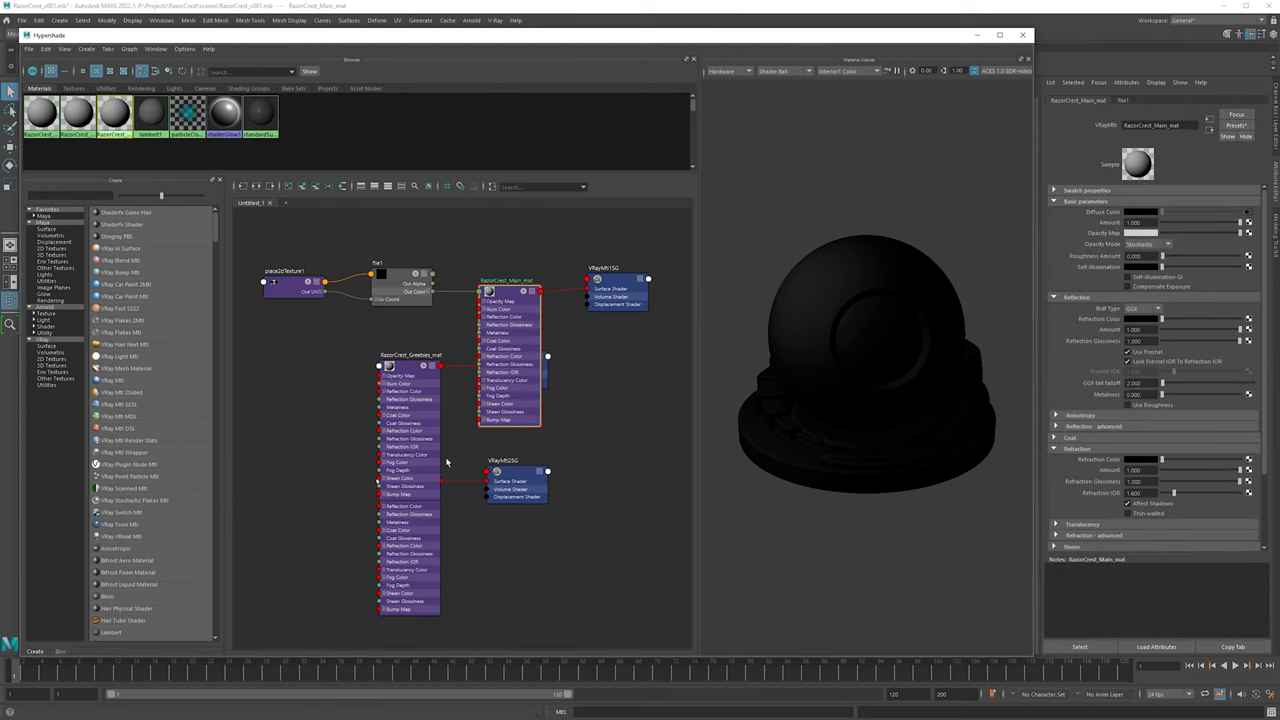
pyautogui.rightClick(119, 108)
pyautogui.rightClick(119, 110)
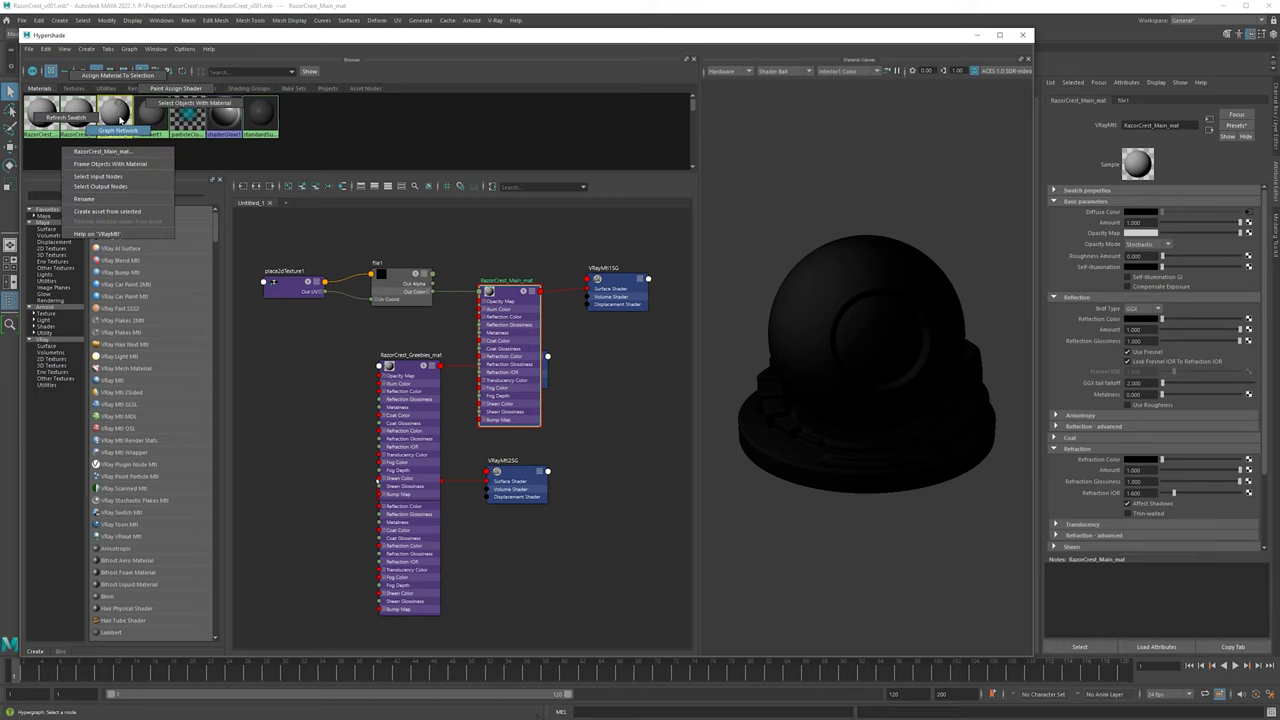
pyautogui.click(118, 130)
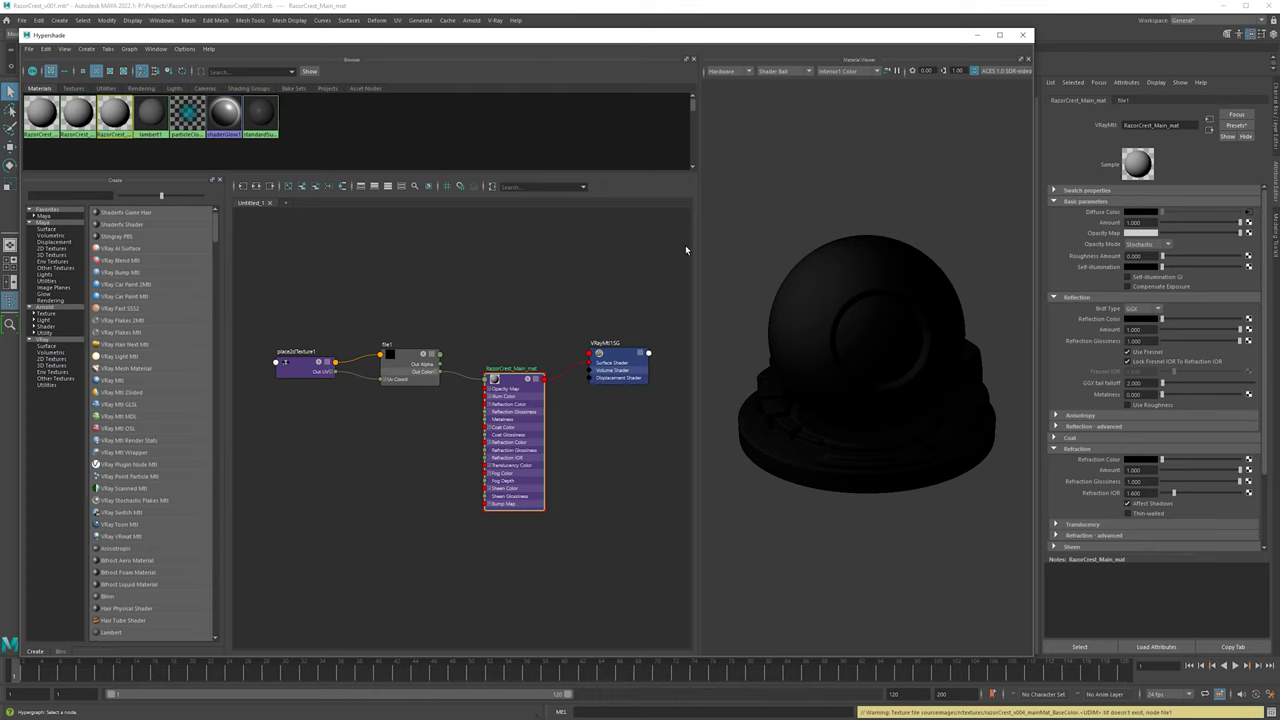
pyautogui.moveTo(697, 225); pyautogui.dragTo(817, 245)
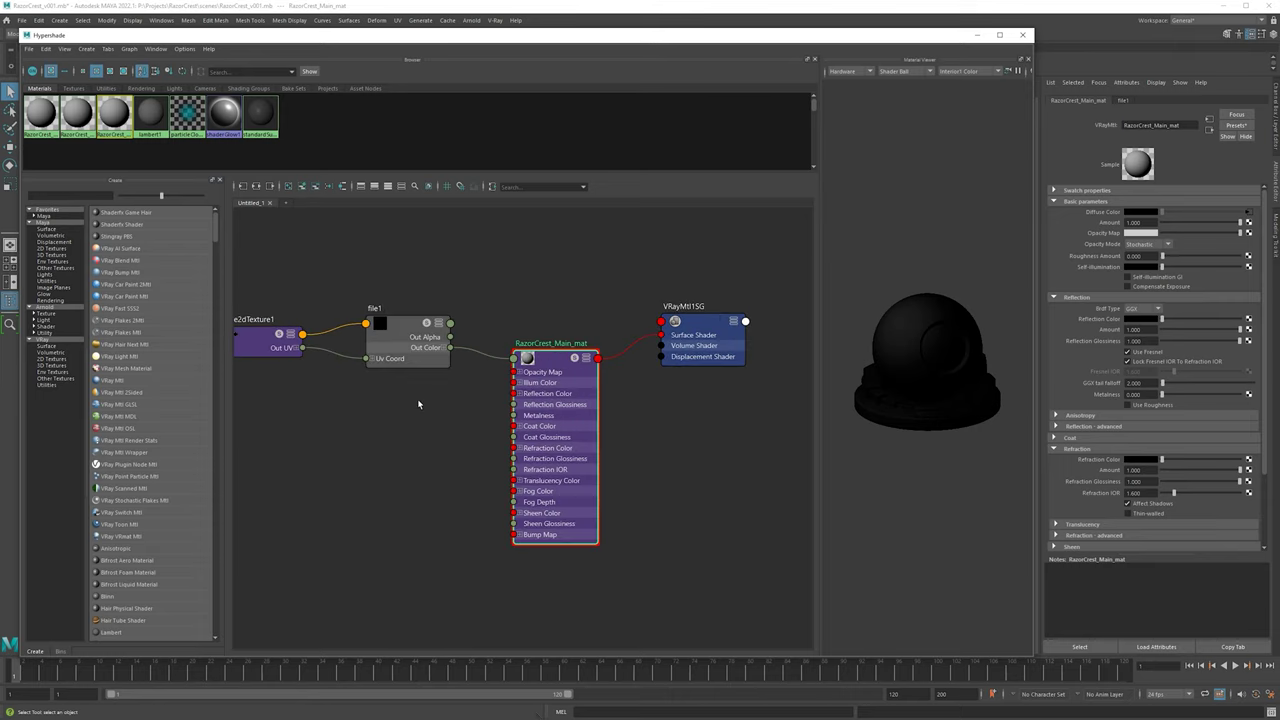
pyautogui.scroll(2, 426, 330)
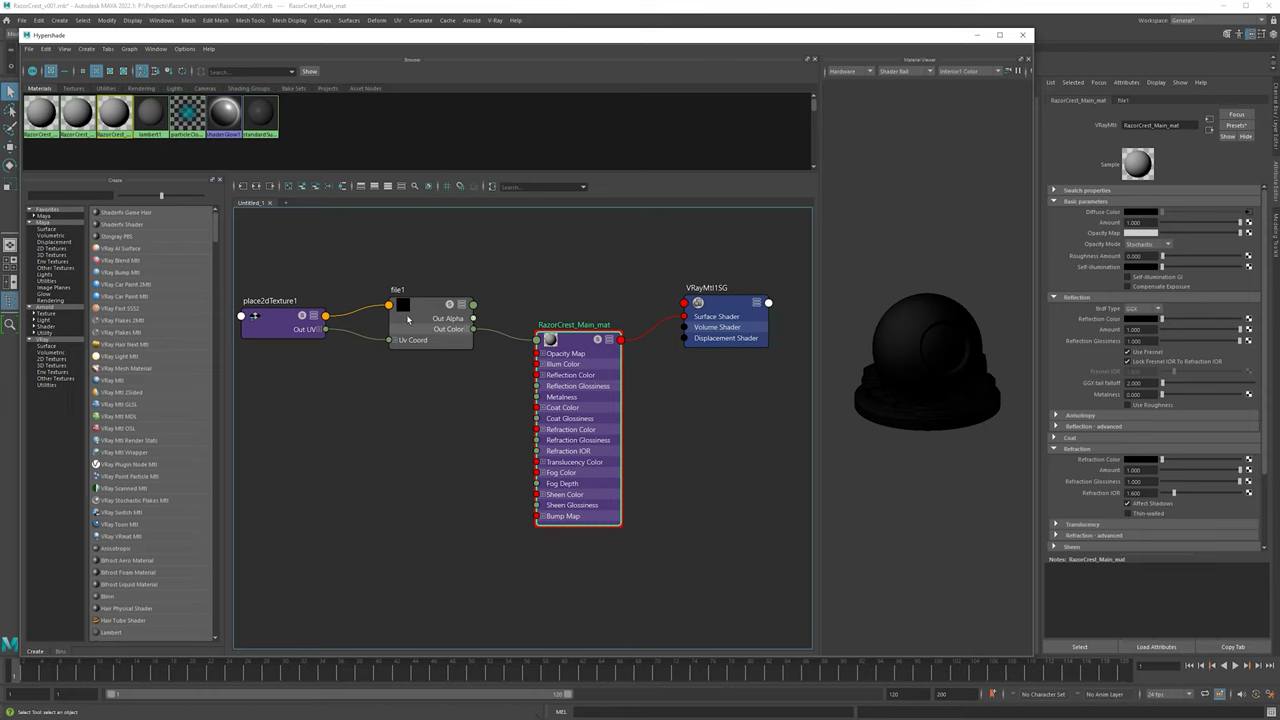
# - Rename the main material's diffuse file texture node as RazorCrest_BaseColor
pyautogui.click(410, 303)
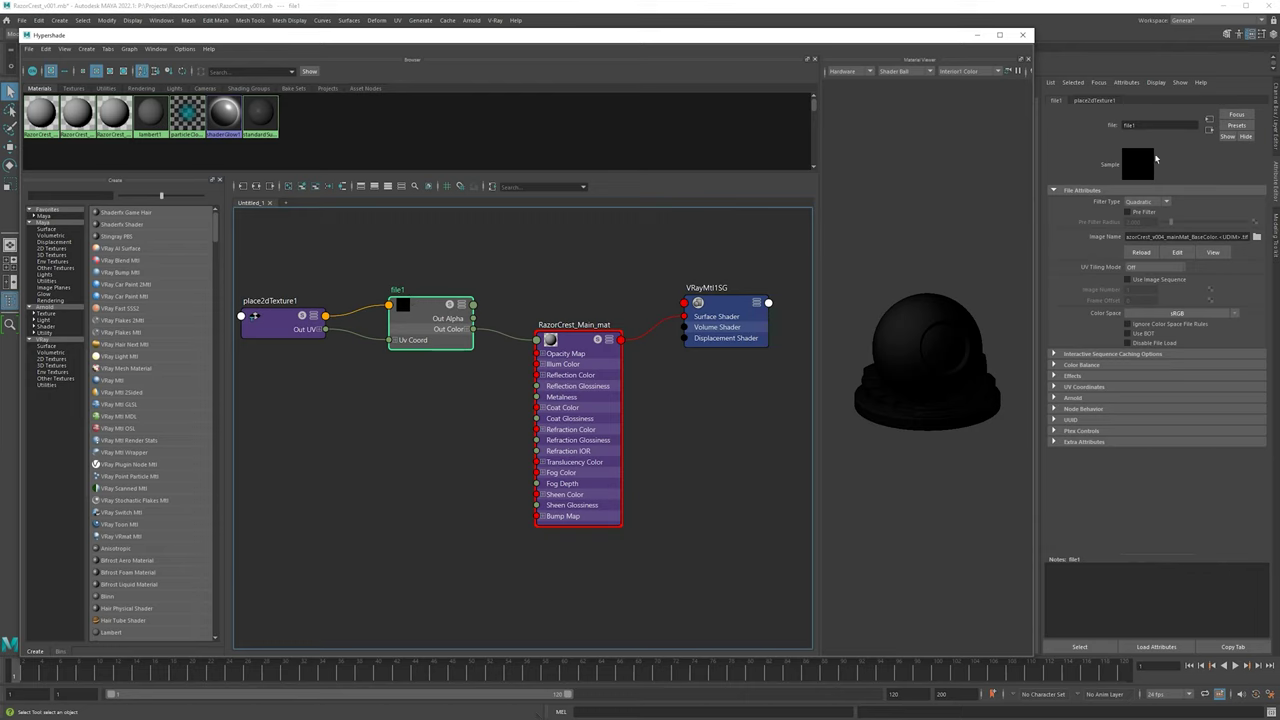
pyautogui.click(1140, 126)
pyautogui.write('Raz')
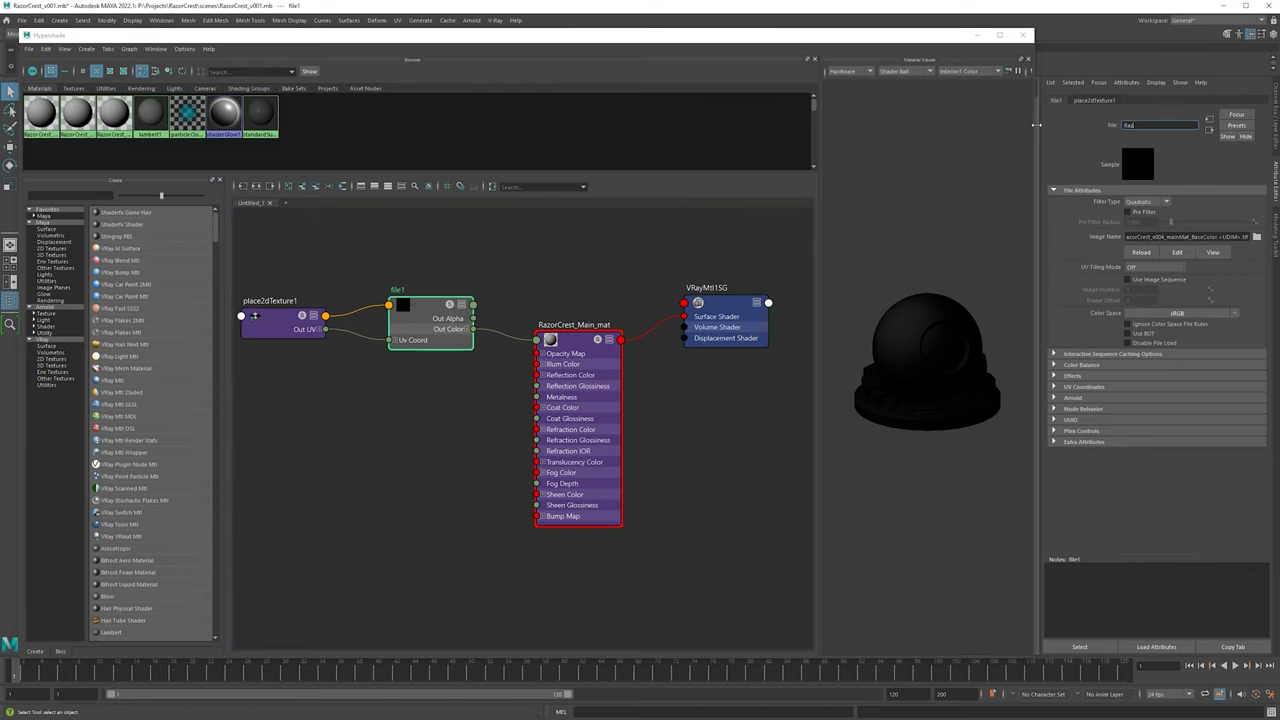
pyautogui.write('orCrest_BaseColor')
pyautogui.press('Return')
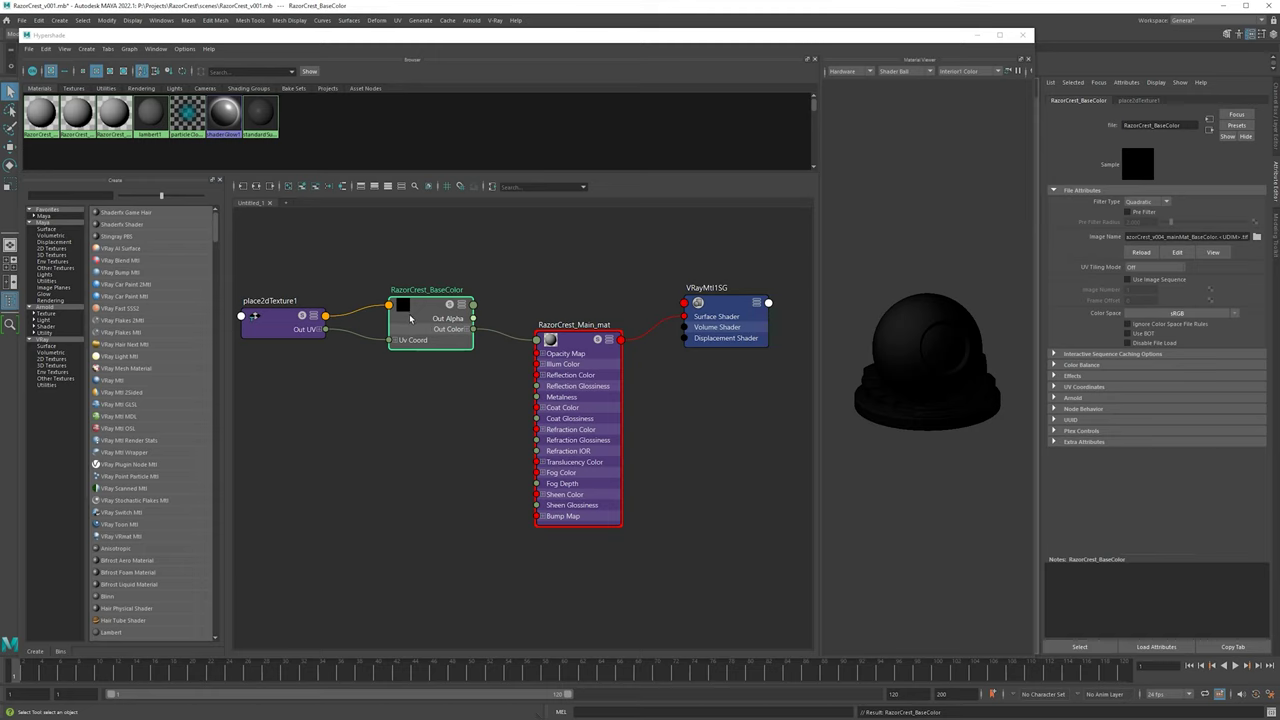
# - Rearrange the place2dTexture1, RazorCrest_BaseColor and RazorCrest_Main_mat nodes closer together in the graph
pyautogui.moveTo(409, 314); pyautogui.dragTo(429, 323)
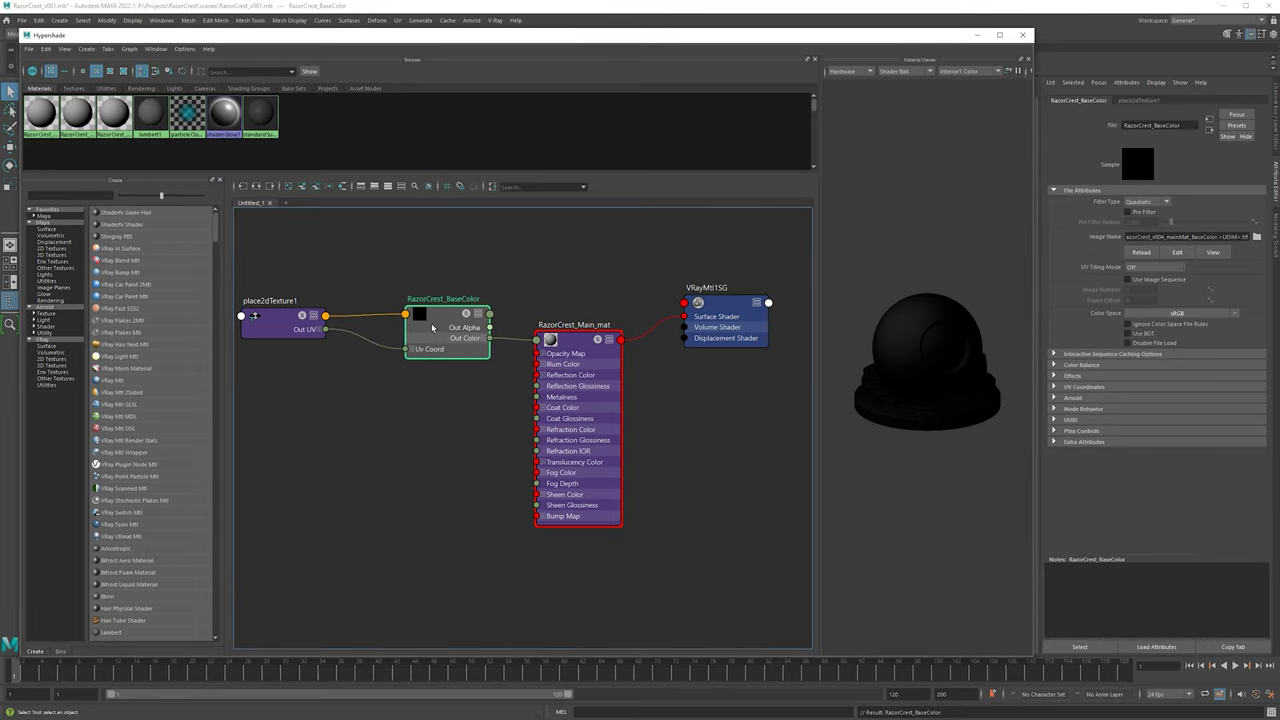
pyautogui.moveTo(275, 330); pyautogui.dragTo(305, 328)
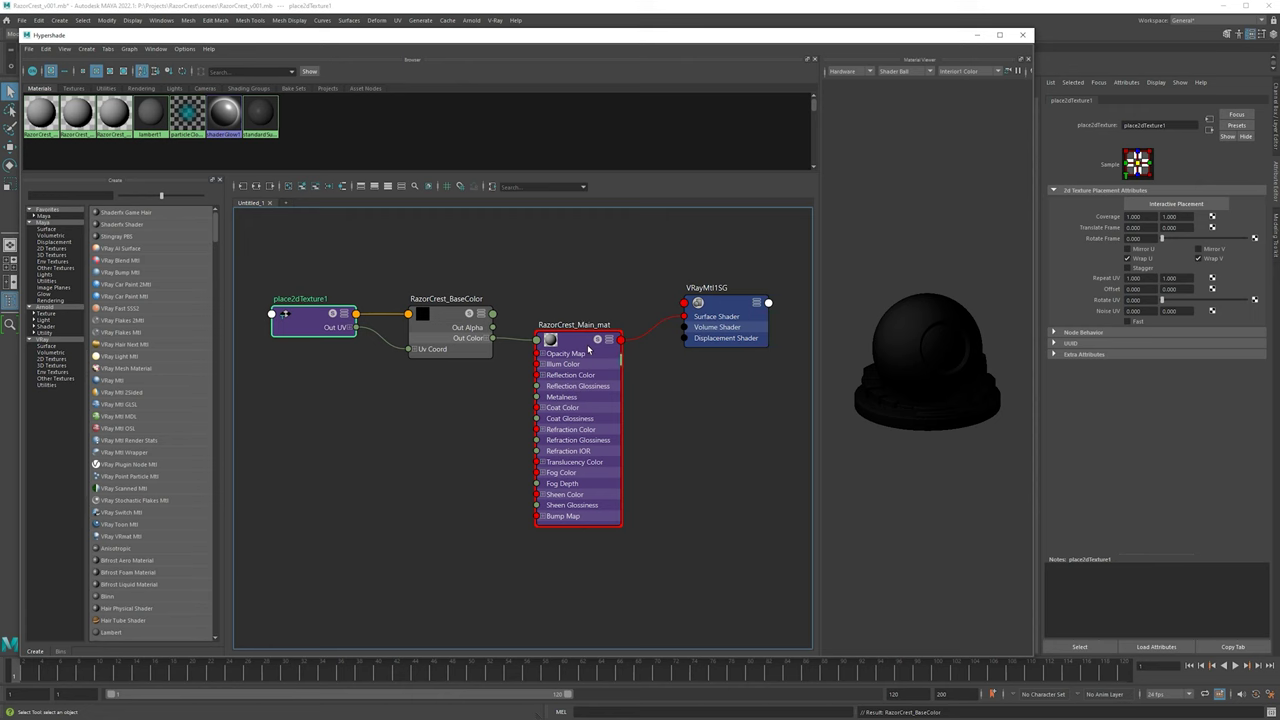
pyautogui.moveTo(590, 349); pyautogui.dragTo(604, 347)
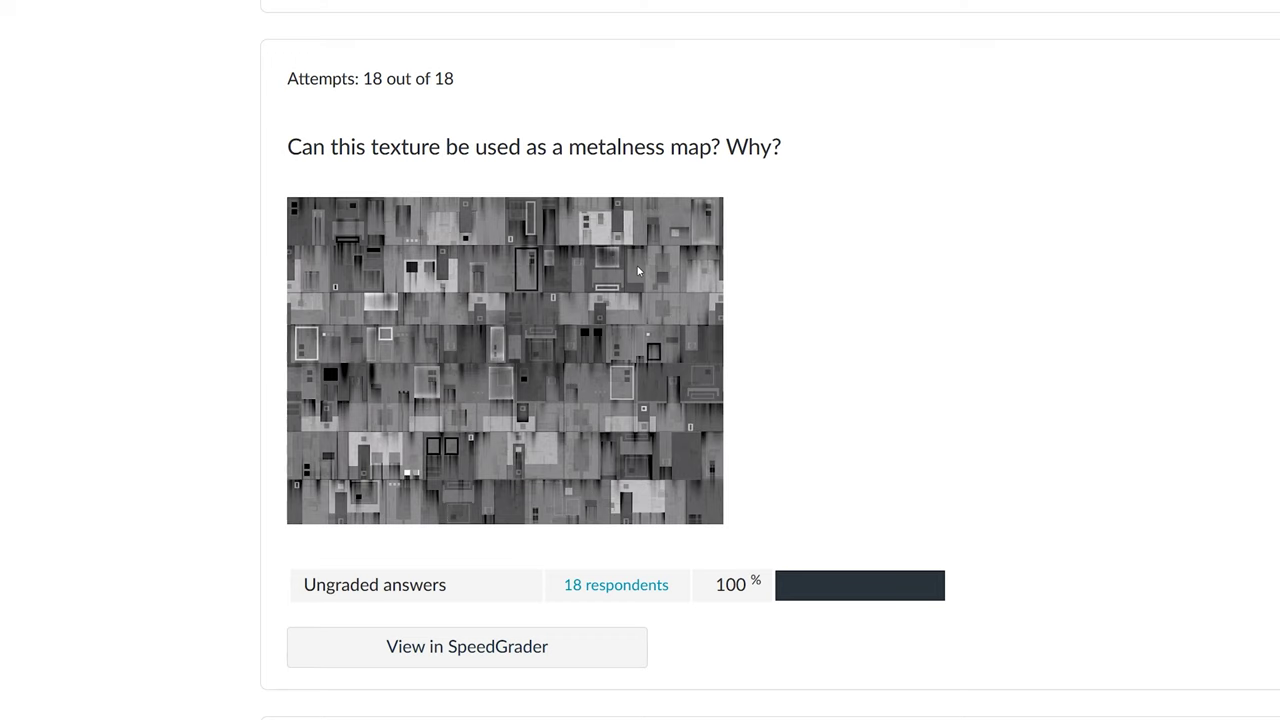
# - Switch to the quiz statistics in the browser and review the PBR questions, highlighting "Do all materials have reflections?"
pyautogui.scroll(-5, 638, 270)
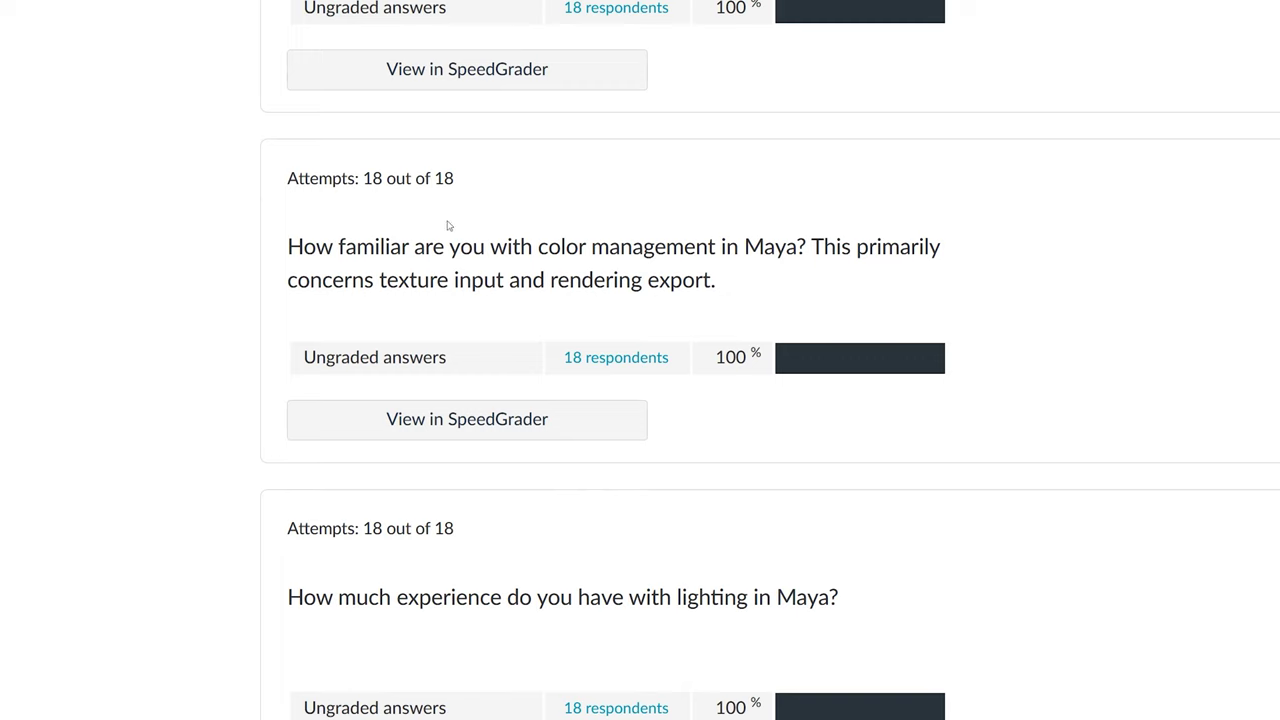
pyautogui.scroll(-5, 470, 310)
pyautogui.scroll(7, 503, 330)
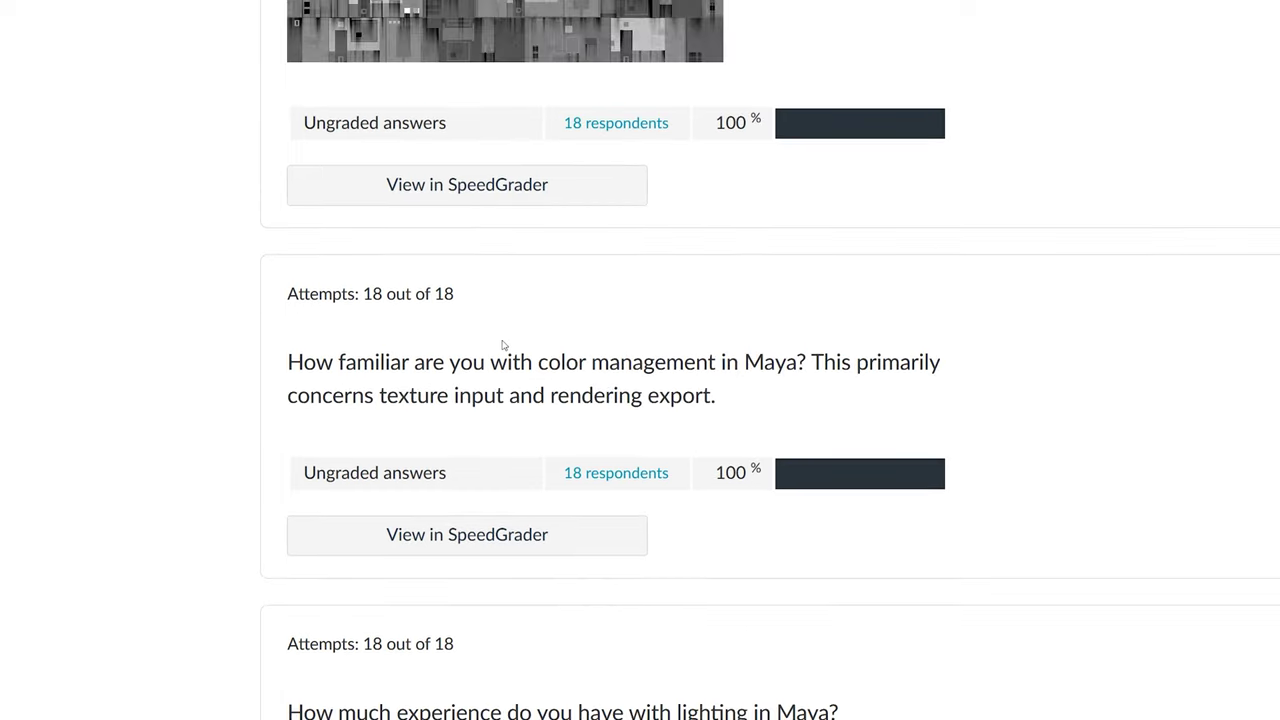
pyautogui.scroll(8, 503, 345)
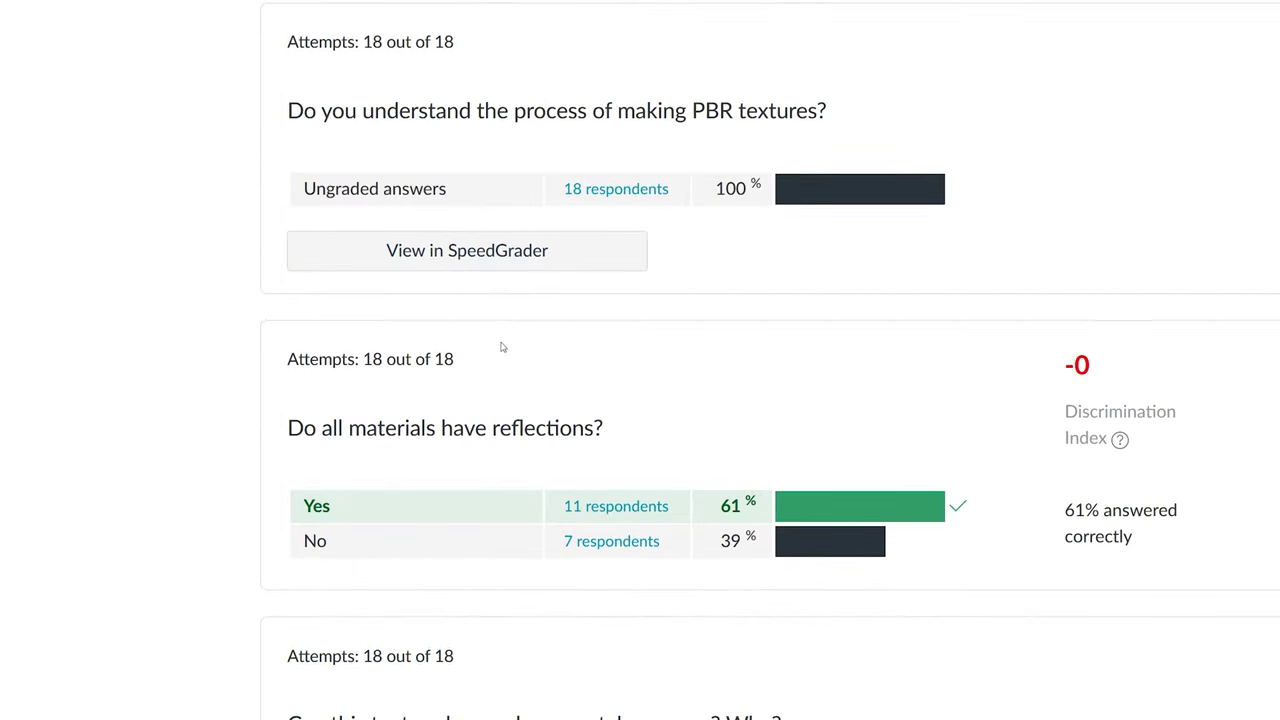
pyautogui.moveTo(288, 428); pyautogui.dragTo(637, 437)
pyautogui.click(637, 438)
pyautogui.doubleClick(397, 427)
pyautogui.click(397, 428)
pyautogui.doubleClick(394, 430)
pyautogui.click(363, 430)
pyautogui.doubleClick(363, 430)
pyautogui.click(363, 430)
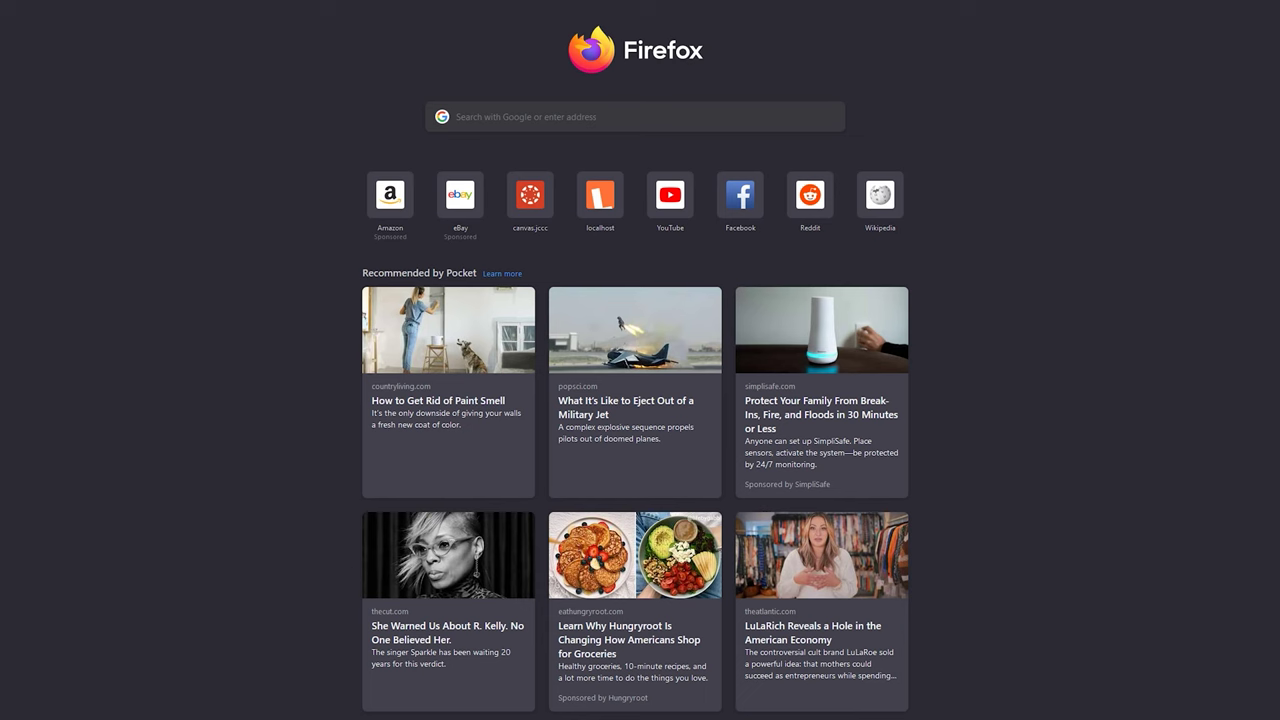
# - Search the web for vantablack in Firefox and view images of the coated BMW X6 and the coated head sculpture
pyautogui.write('van')
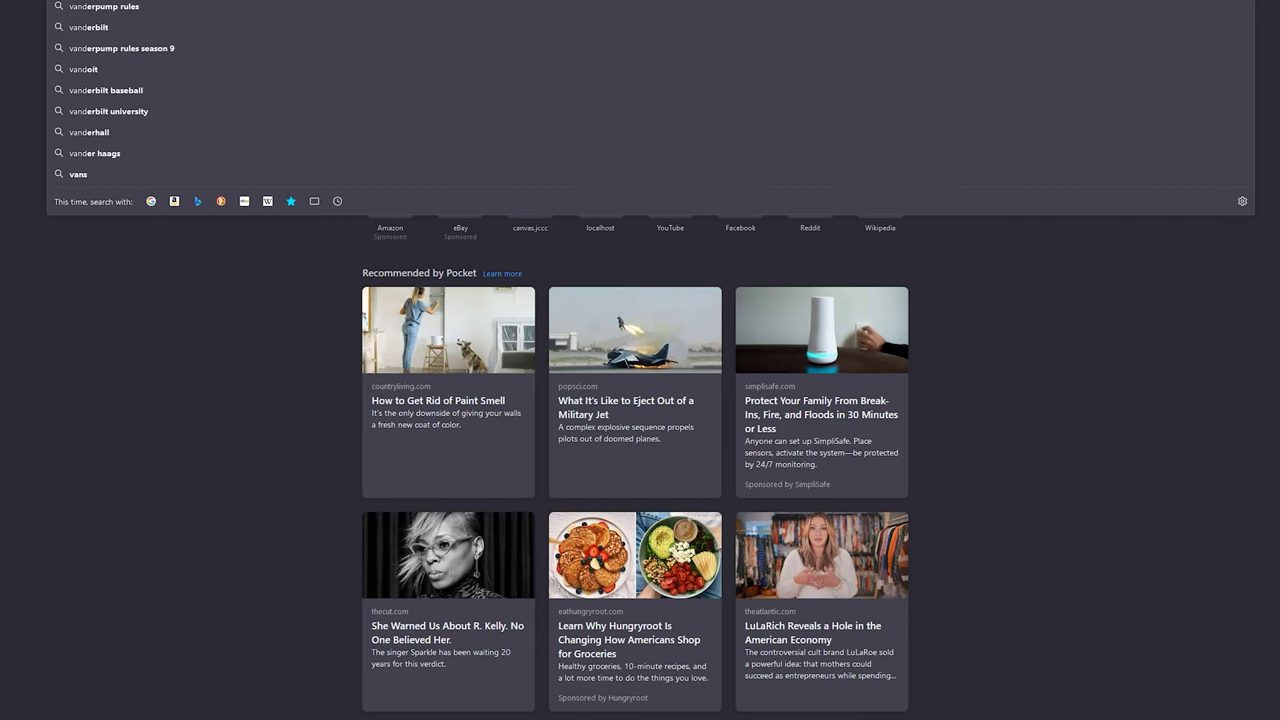
pyautogui.write('tablack')
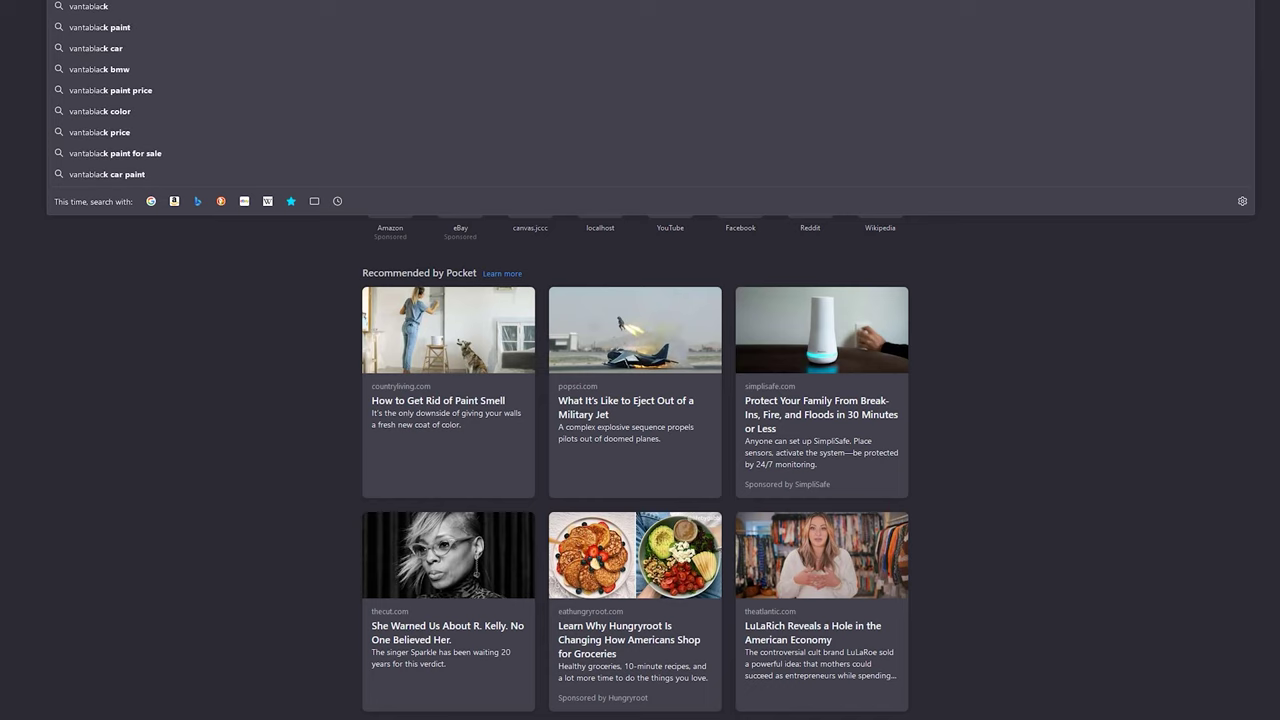
pyautogui.press('Return')
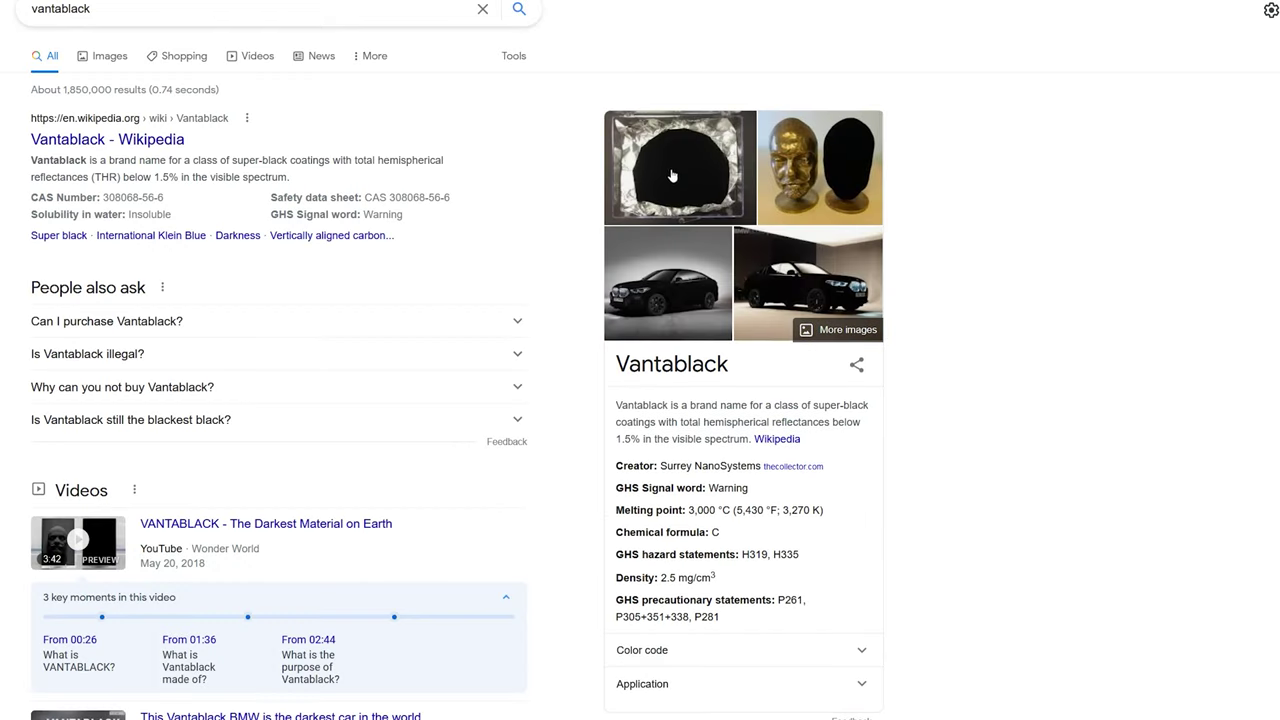
pyautogui.click(823, 278)
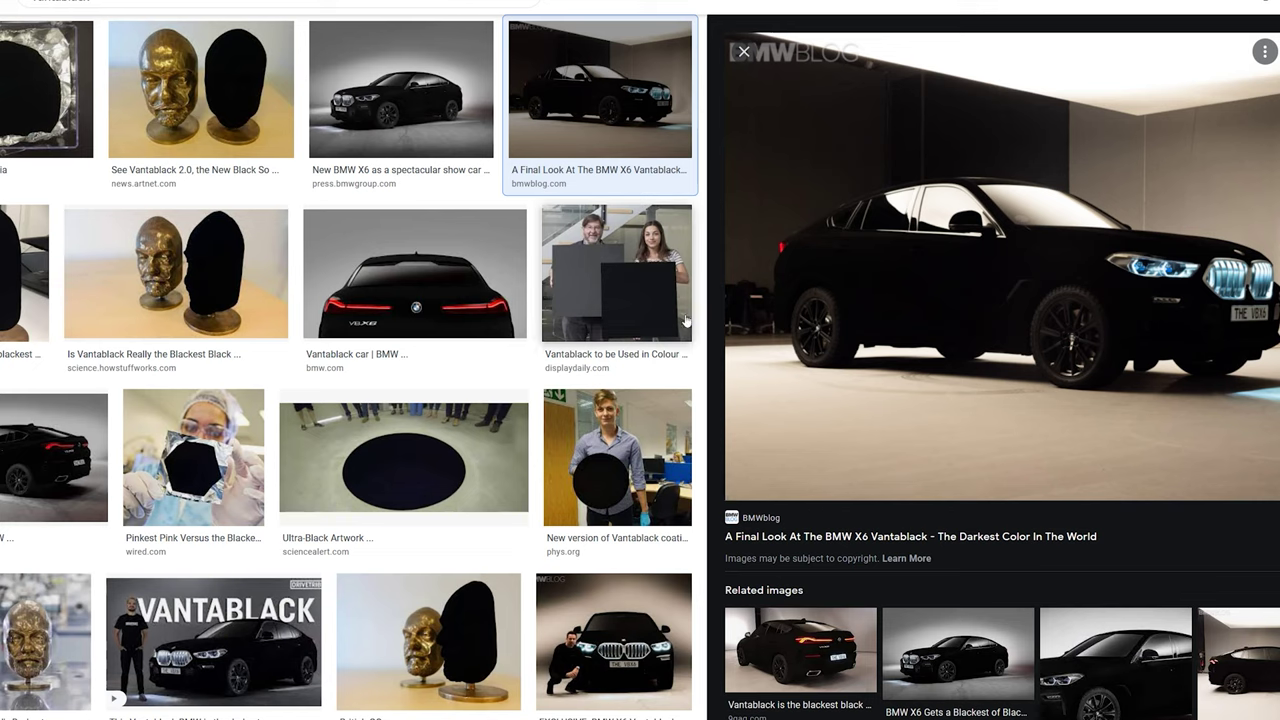
pyautogui.click(169, 267)
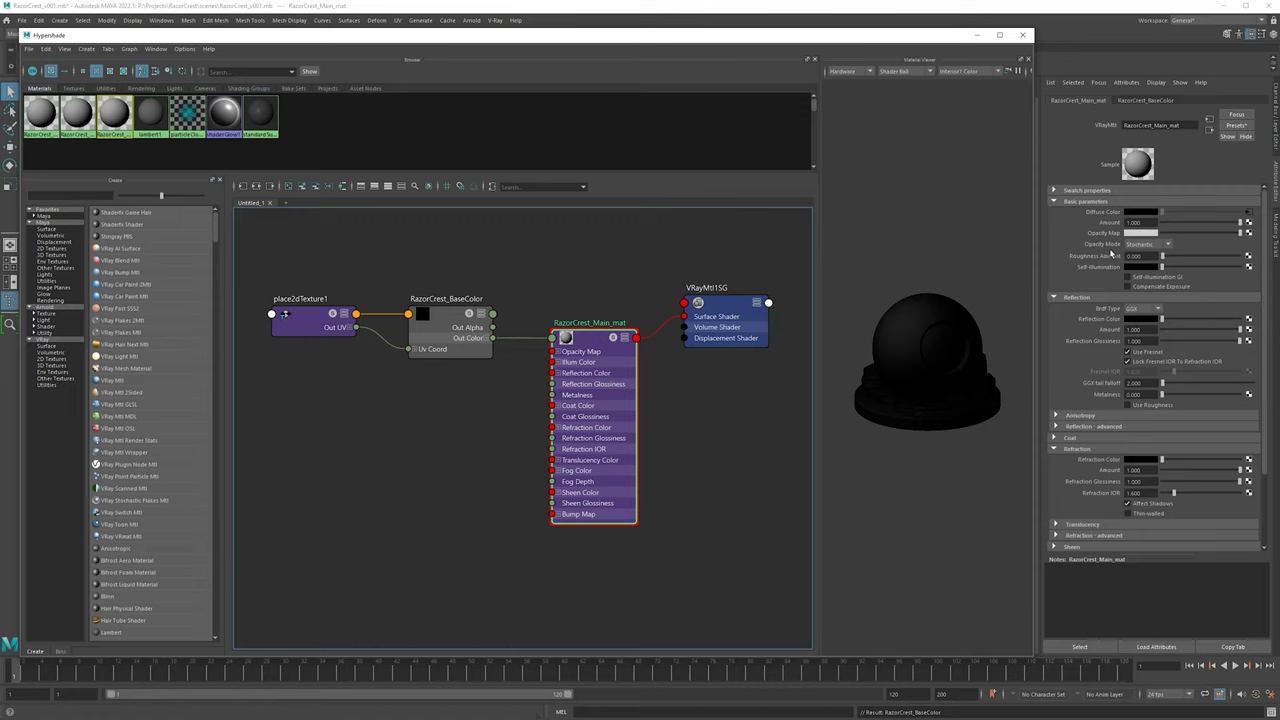
# - Return to Maya and enable Use Roughness in the reflection settings of RazorCrest_Main_mat
pyautogui.click(1110, 253)
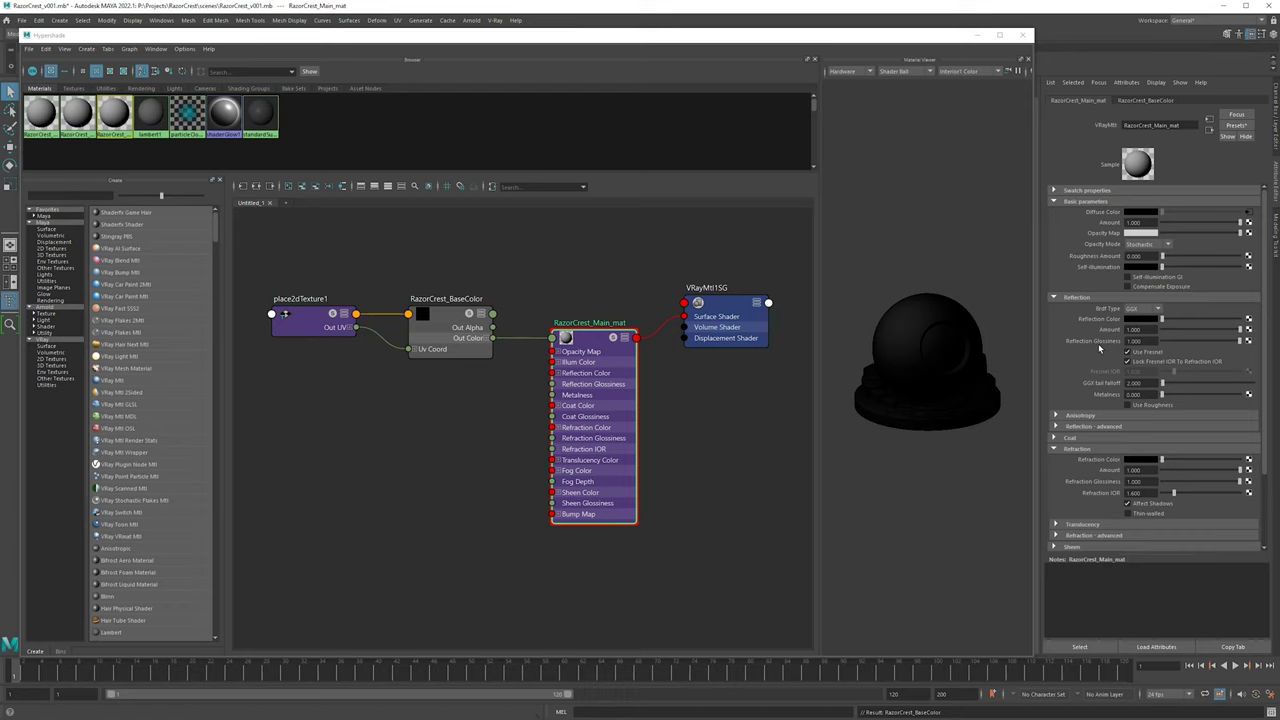
pyautogui.click(1146, 405)
pyautogui.click(1150, 405)
pyautogui.click(1130, 405)
# - Map the Reflection Roughness of RazorCrest_Main_mat with a File texture and load razorCrest_v004_mainMat_Roughness.1001.tif from the rctextures folder
pyautogui.click(1247, 341)
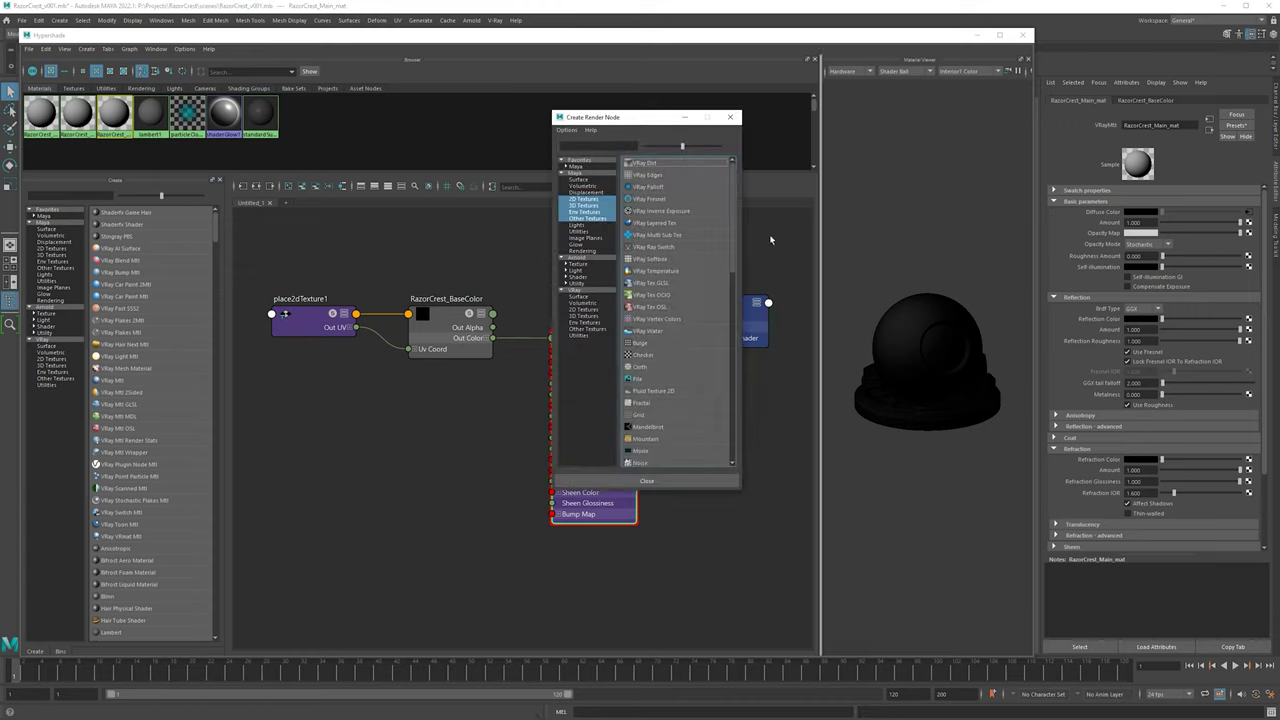
pyautogui.click(638, 379)
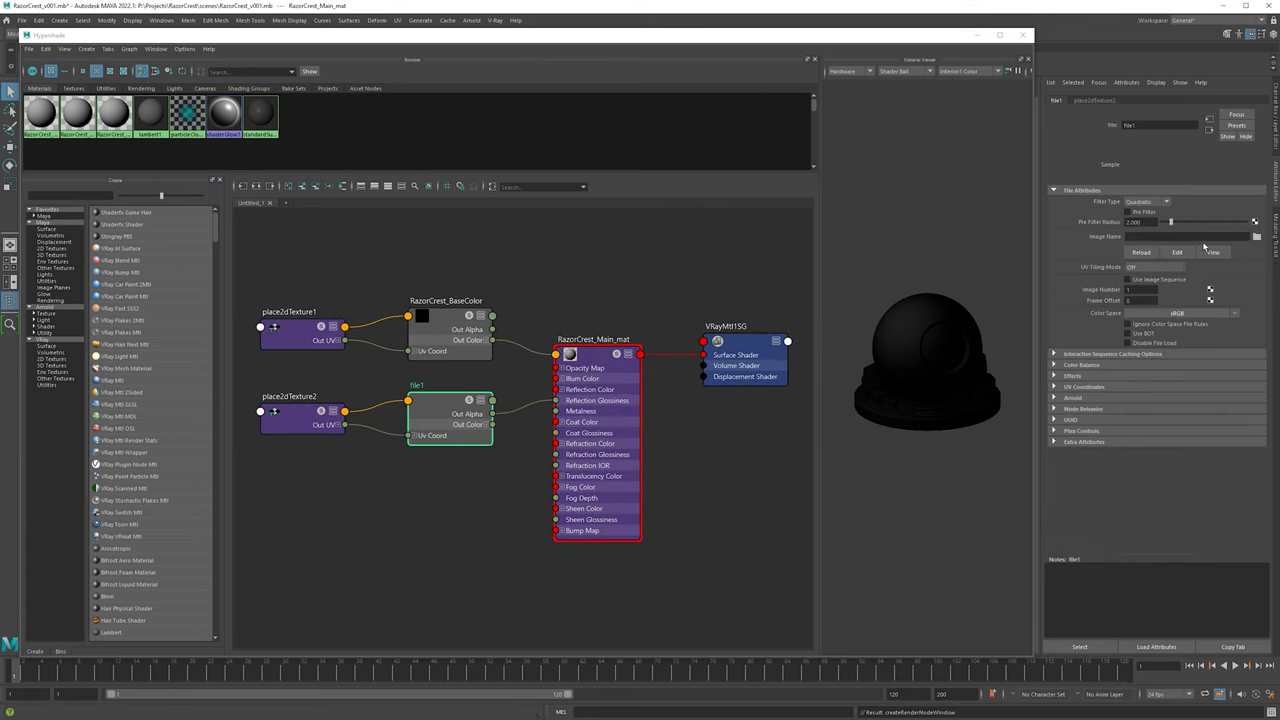
pyautogui.click(1256, 236)
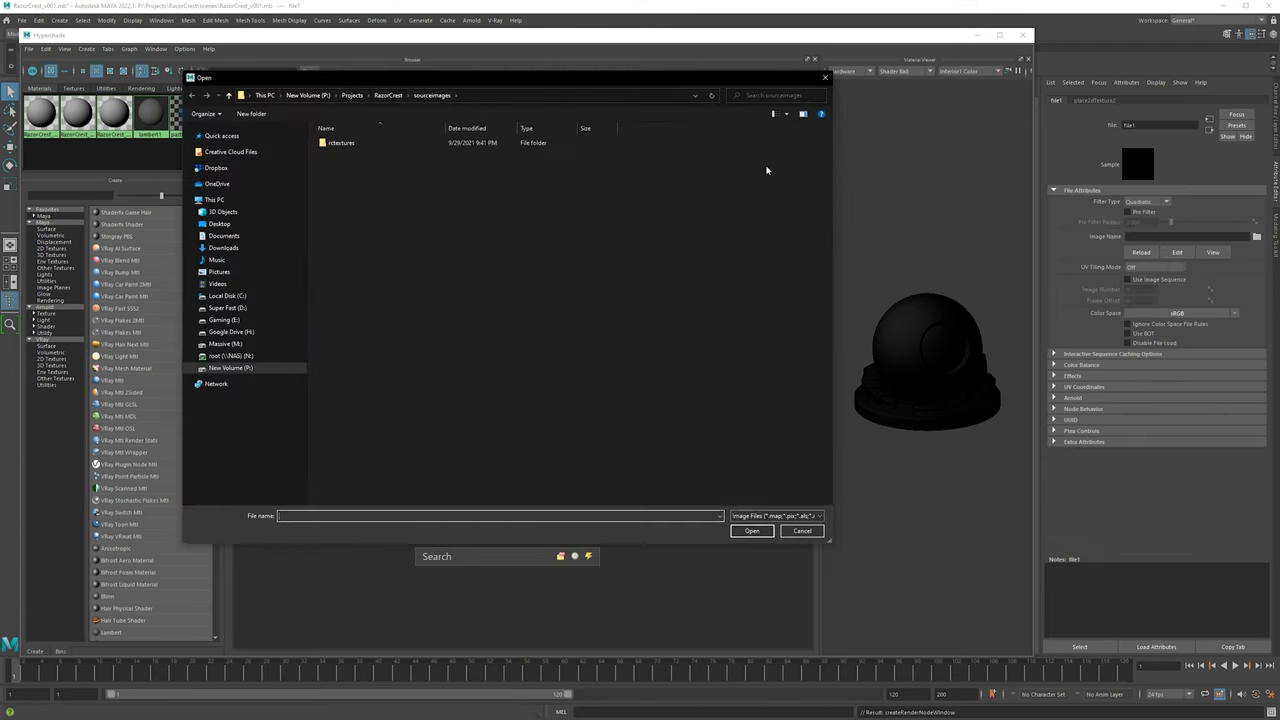
pyautogui.doubleClick(340, 142)
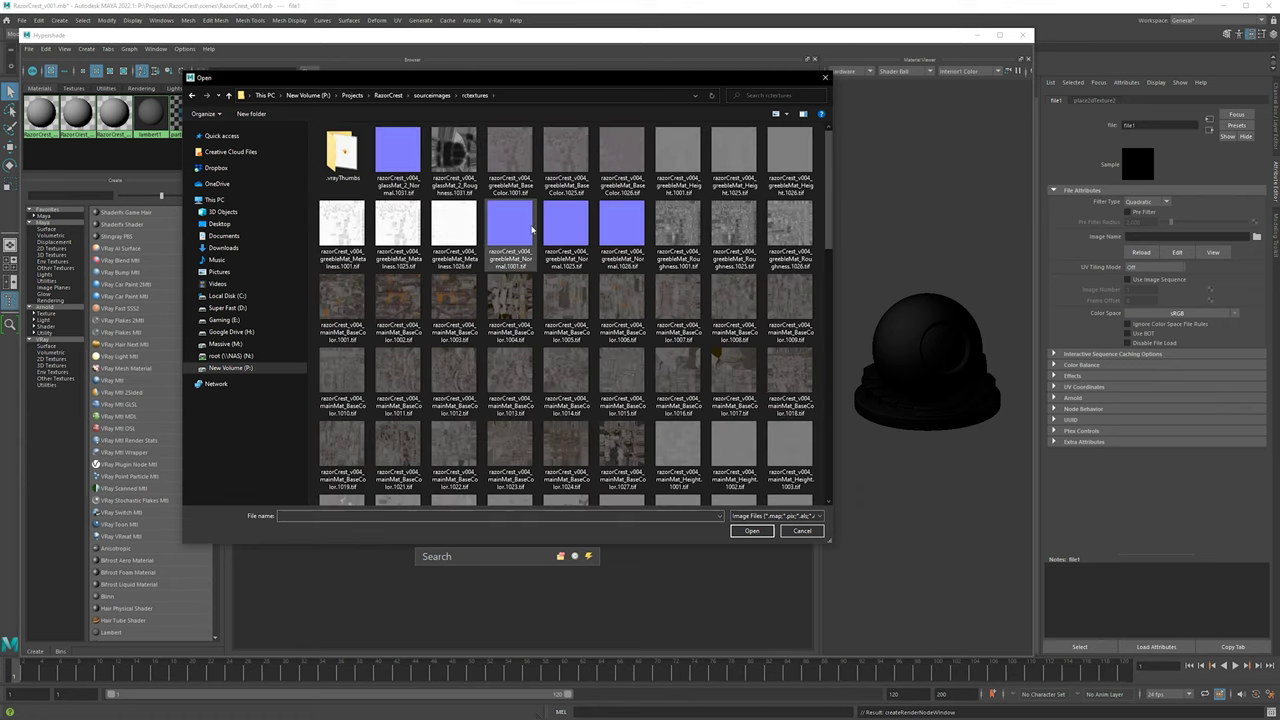
pyautogui.scroll(-3, 704, 358)
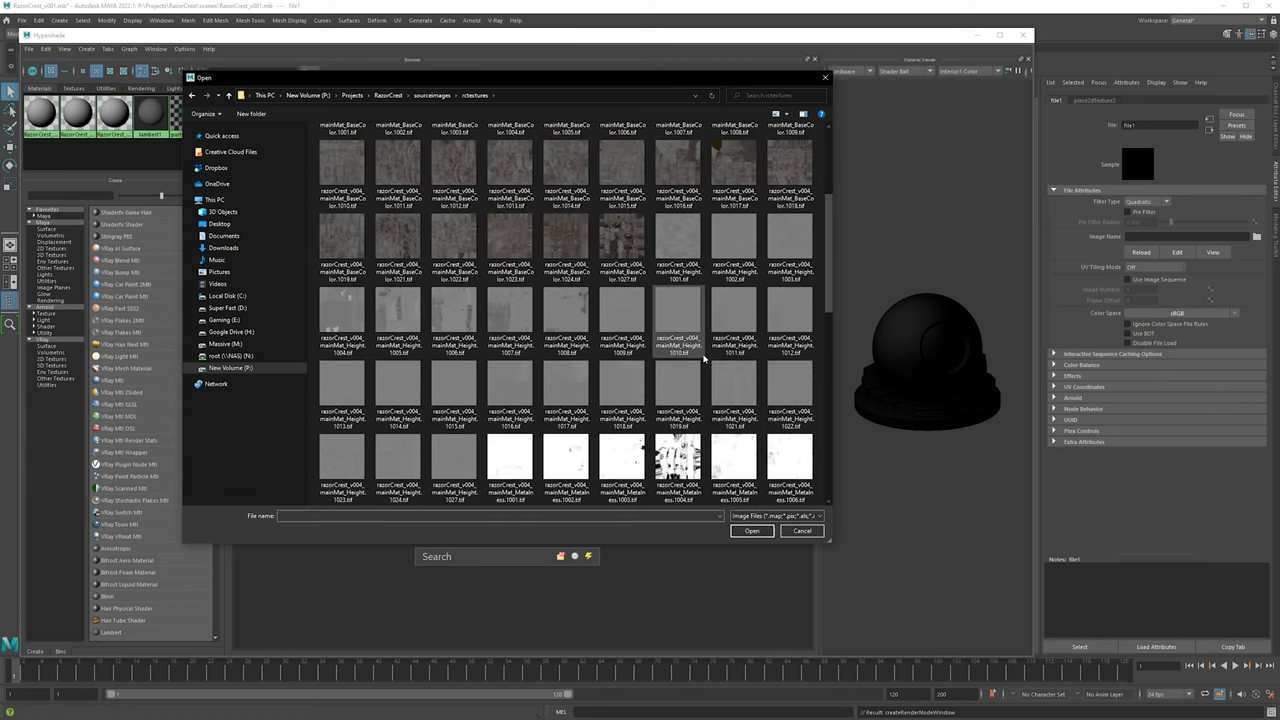
pyautogui.scroll(3, 669, 290)
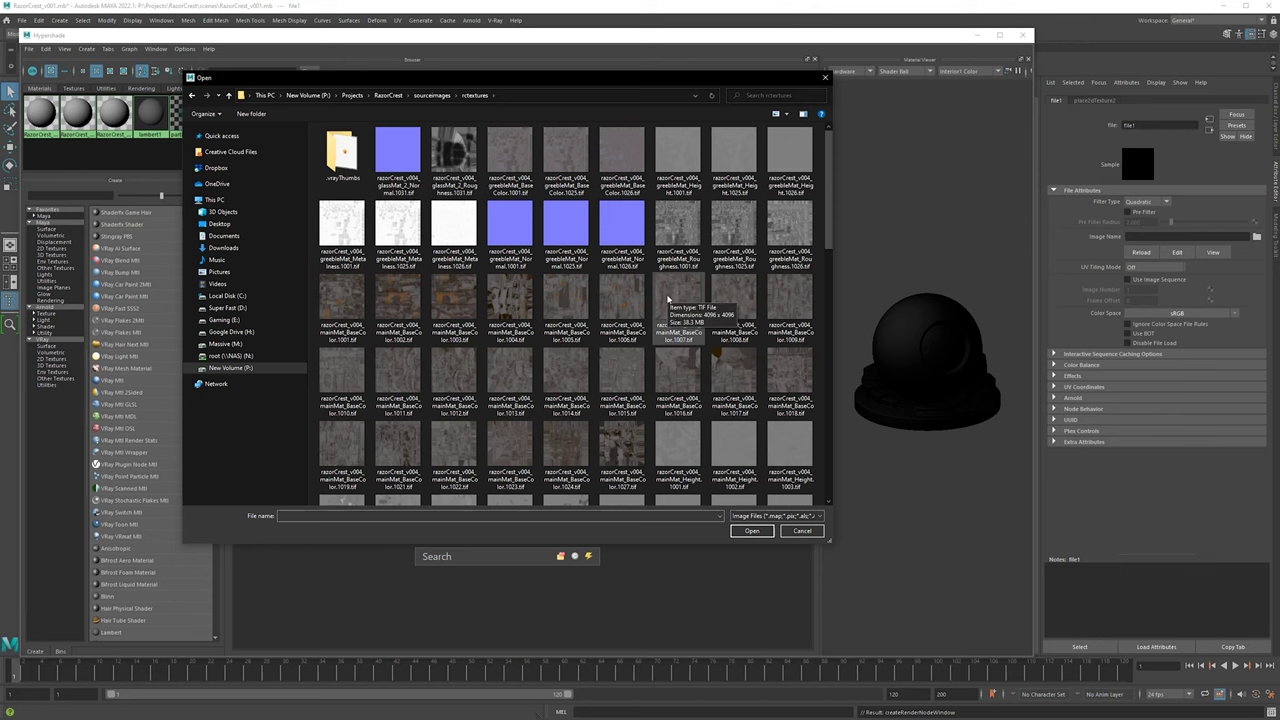
pyautogui.scroll(-5, 682, 329)
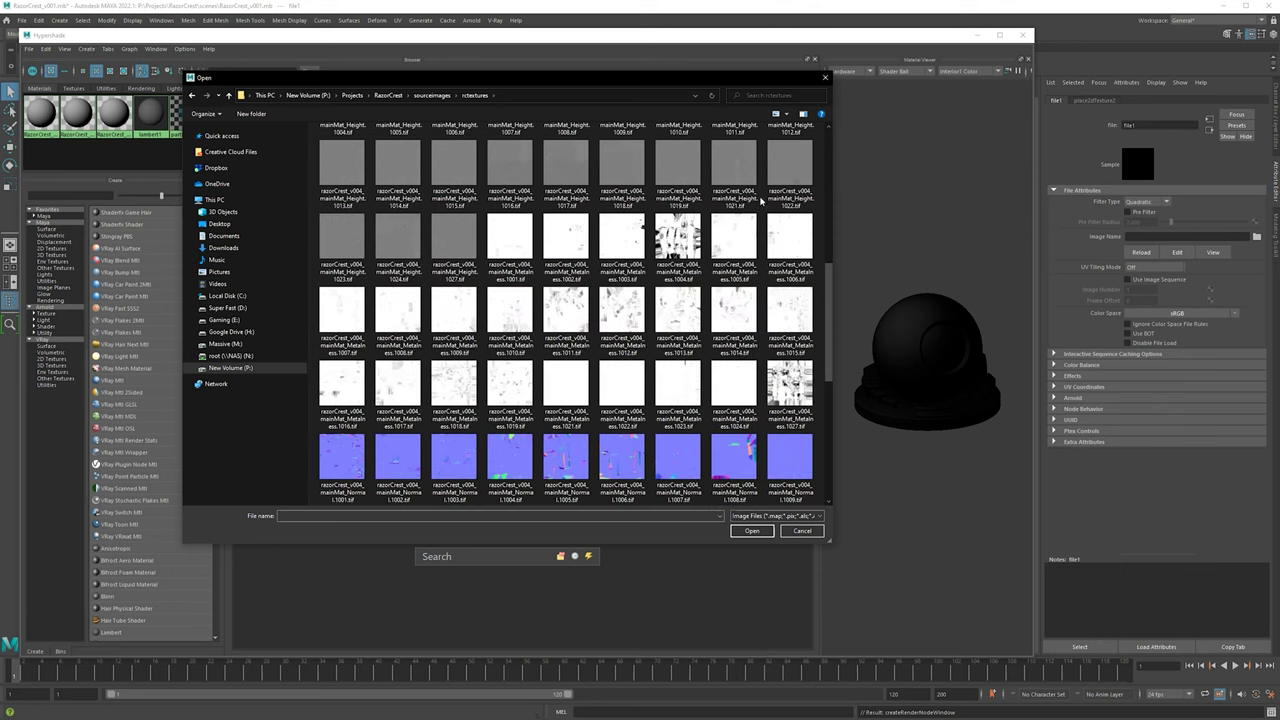
pyautogui.moveTo(829, 300); pyautogui.dragTo(829, 382)
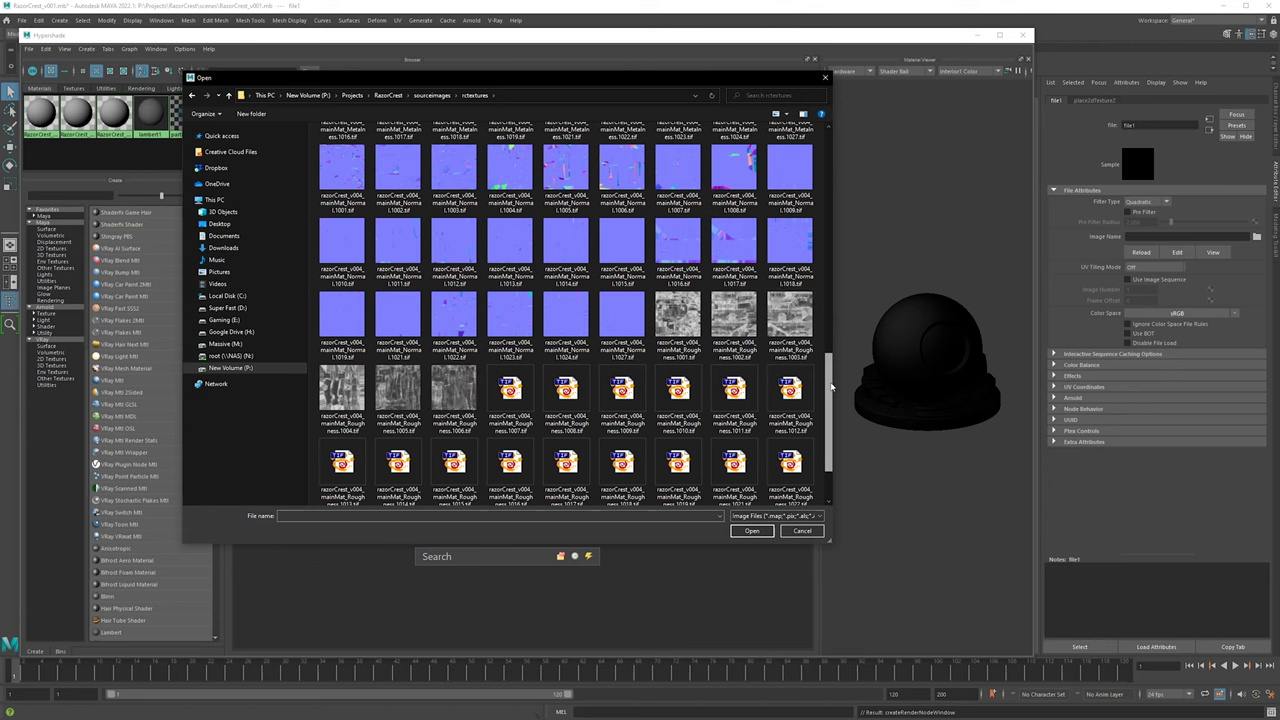
pyautogui.click(676, 316)
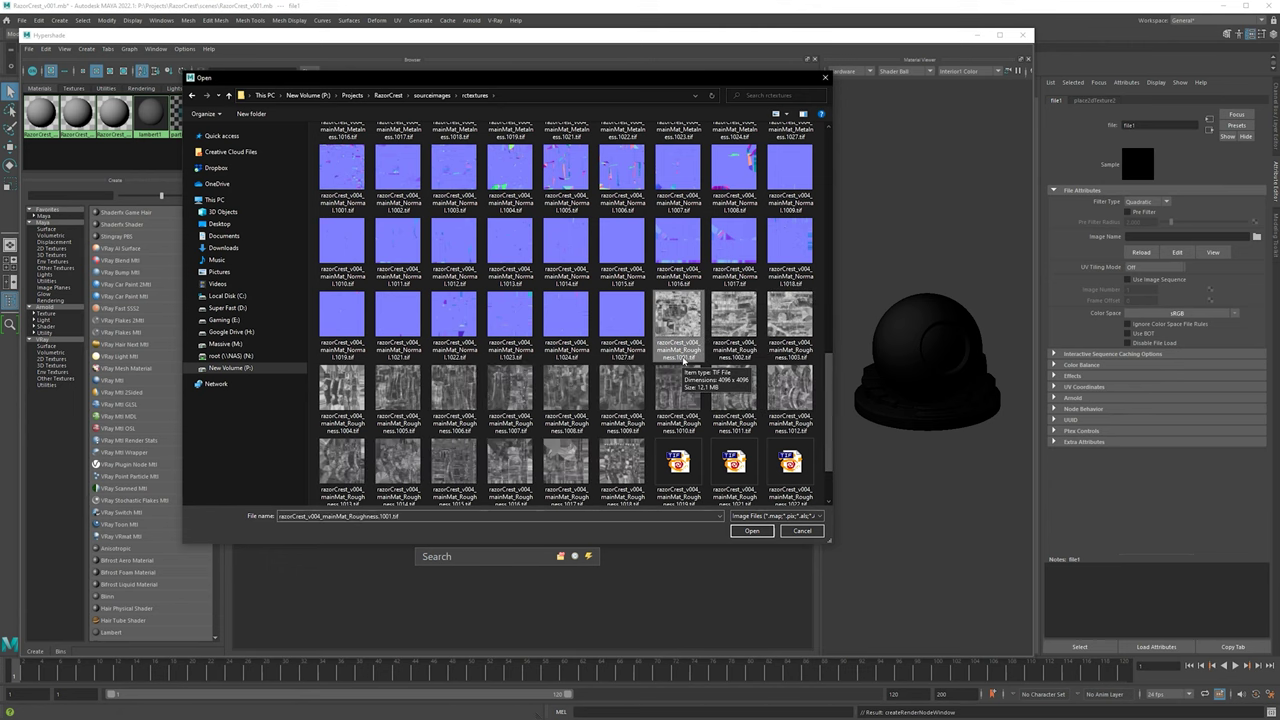
pyautogui.doubleClick(680, 350)
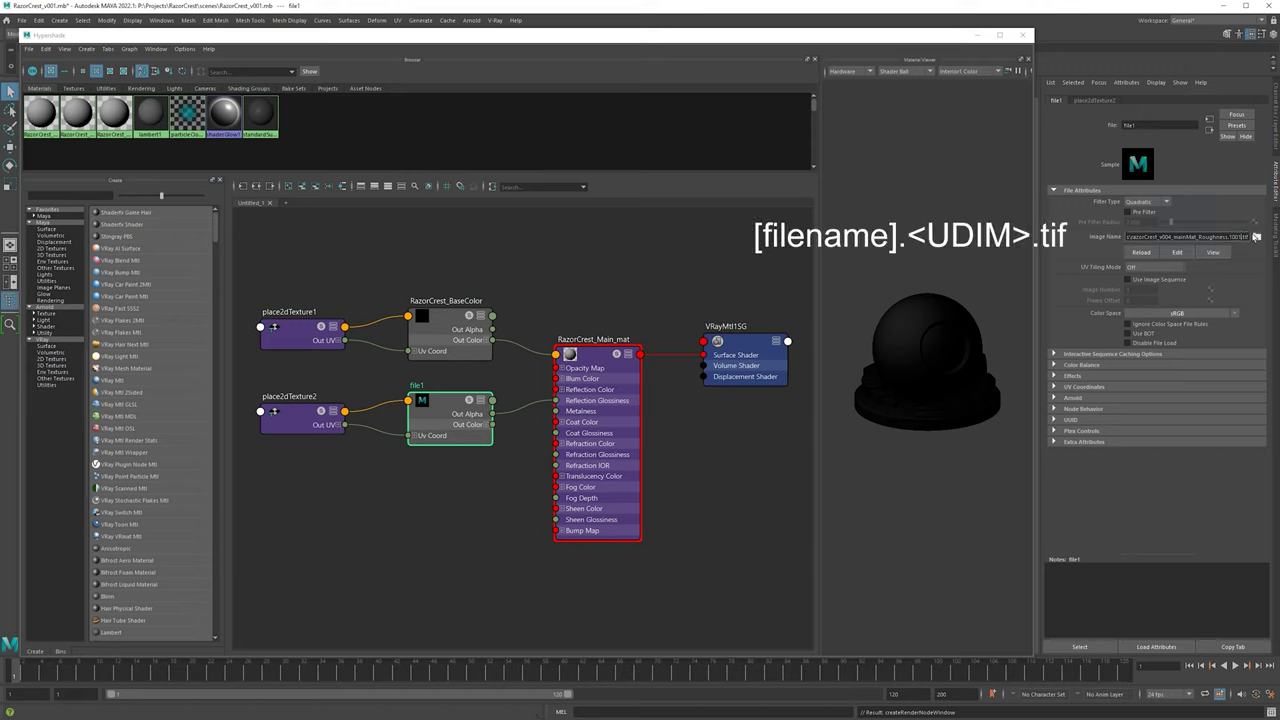
# - Replace the tile number in the roughness texture's image name with the <UDIM> token
pyautogui.press('BackSpace')
pyautogui.press('BackSpace')
pyautogui.press('BackSpace')
pyautogui.press('BackSpace')
pyautogui.press('BackSpace')
pyautogui.write('<UDIM>')
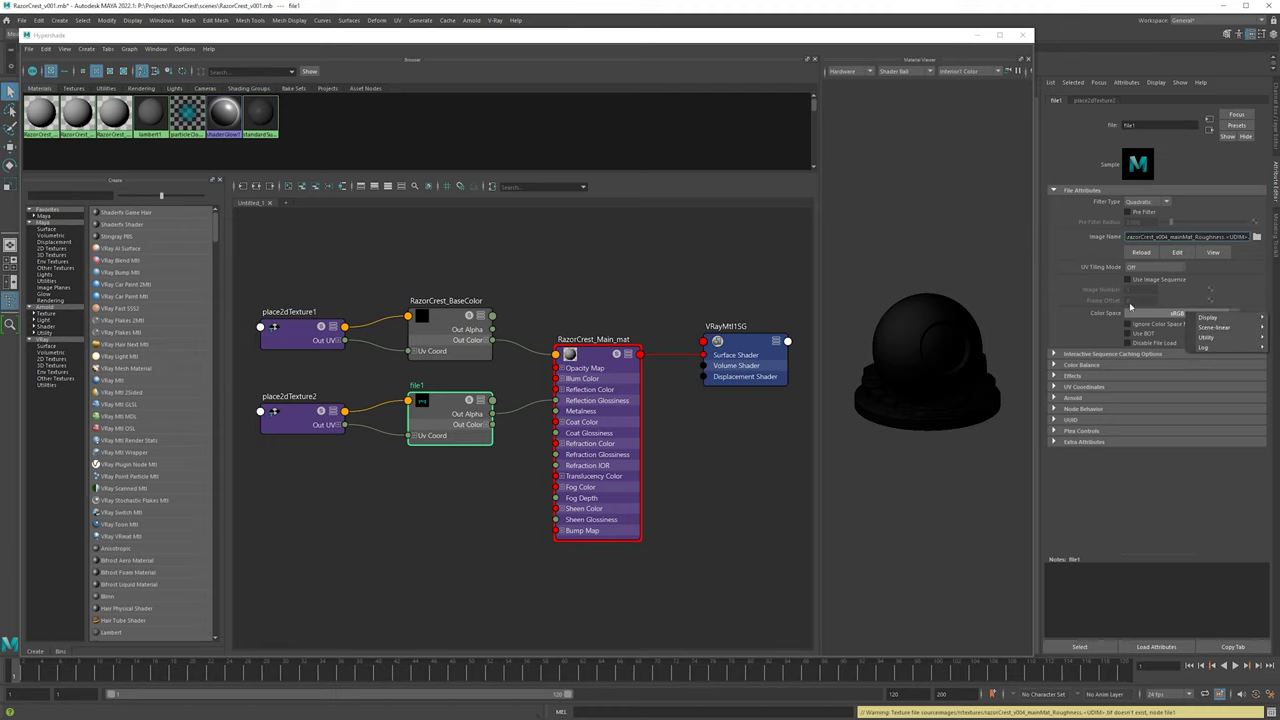
pyautogui.click(1165, 314)
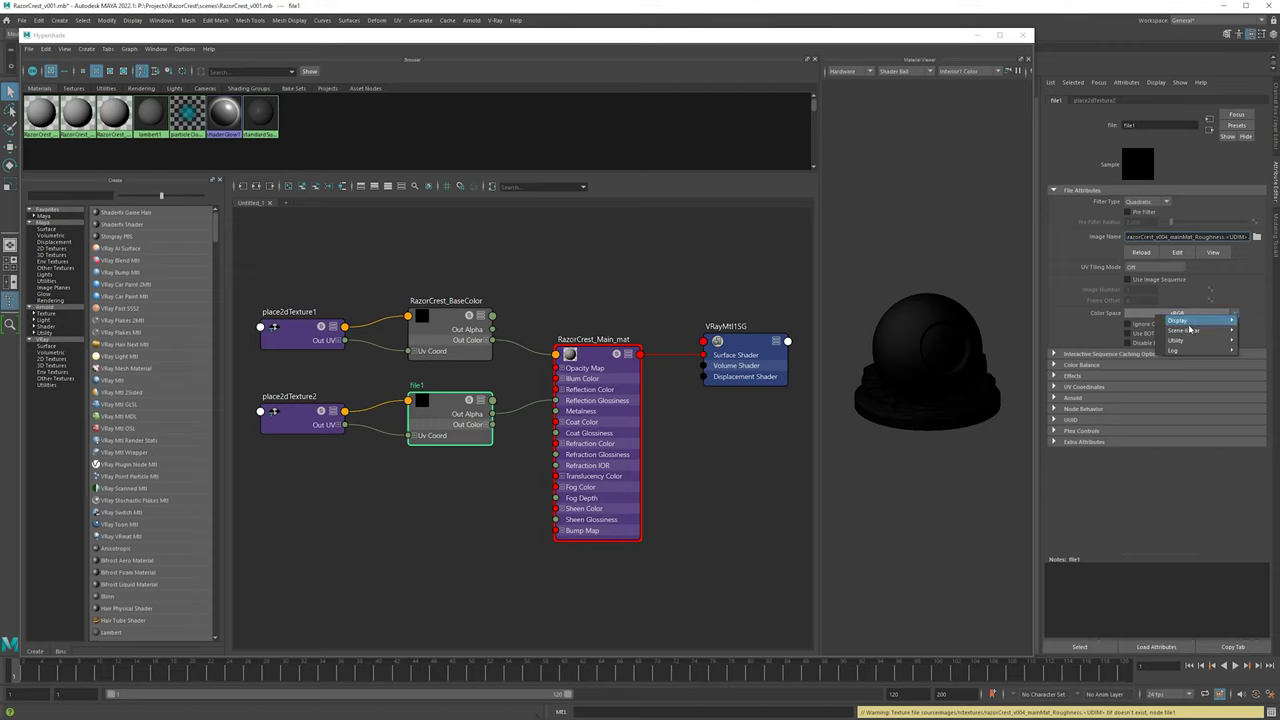
pyautogui.moveTo(1178, 320)
pyautogui.click(1123, 320)
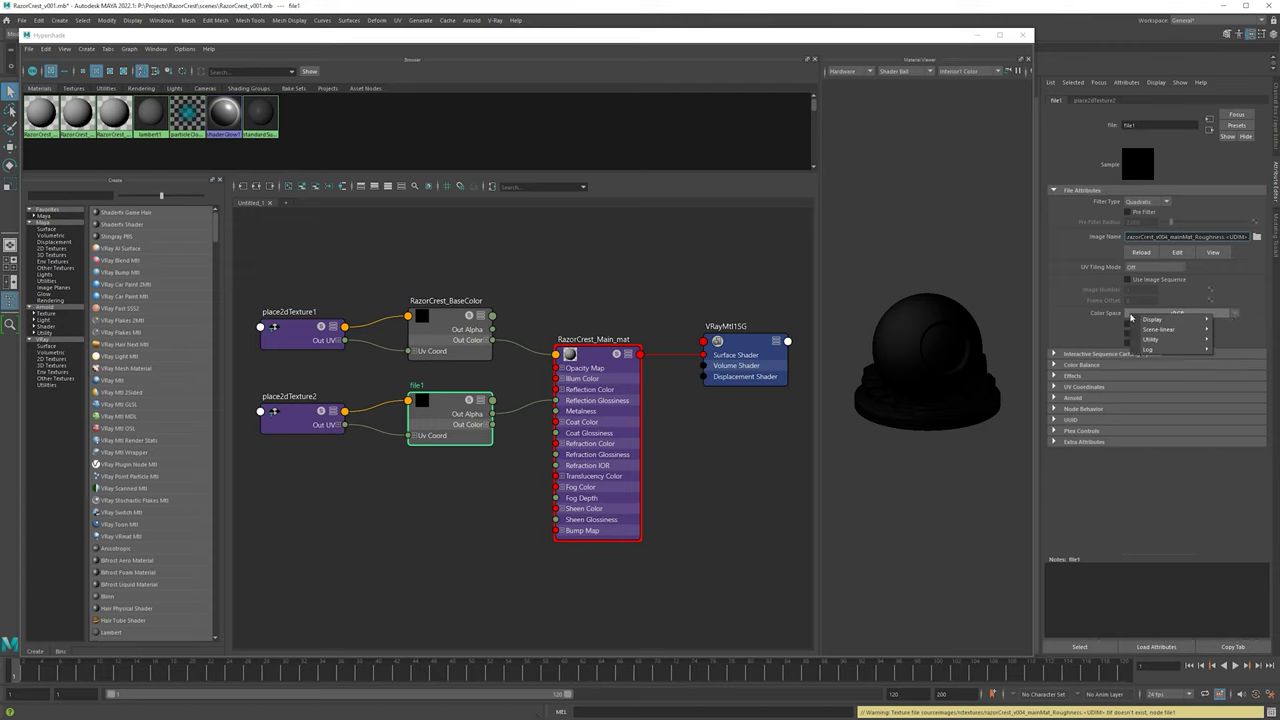
pyautogui.click(1130, 320)
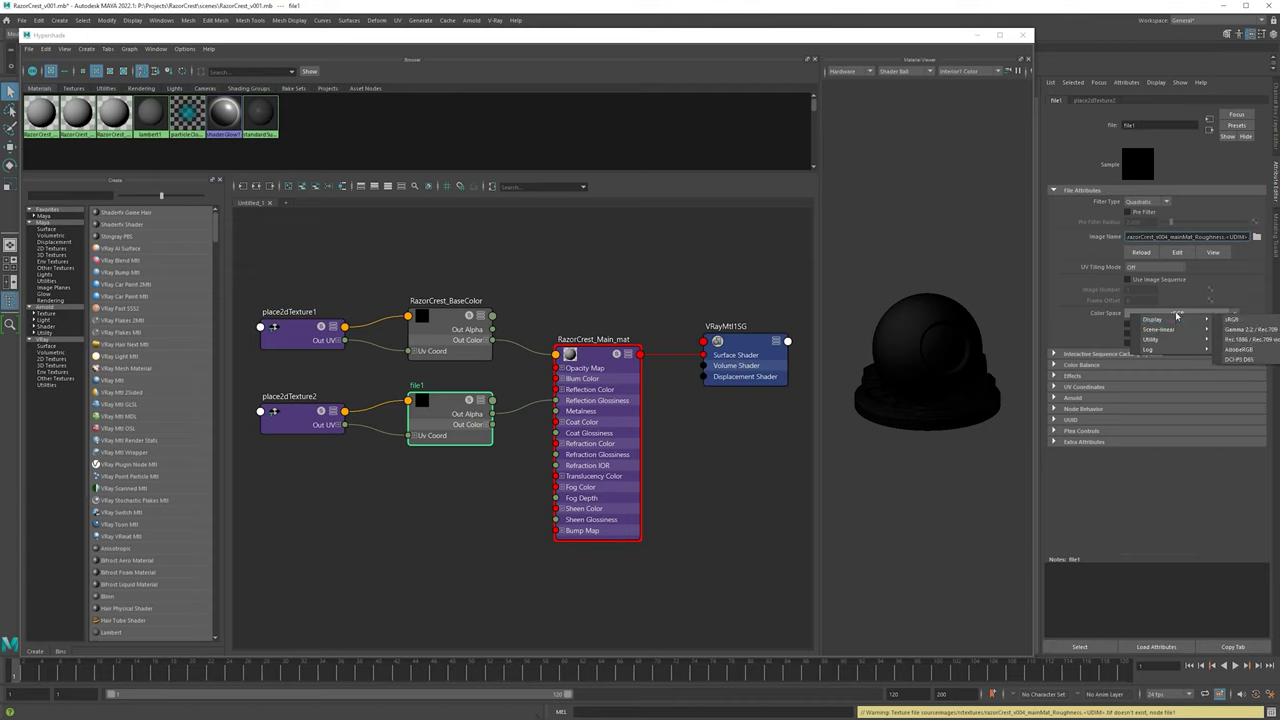
pyautogui.click(1147, 318)
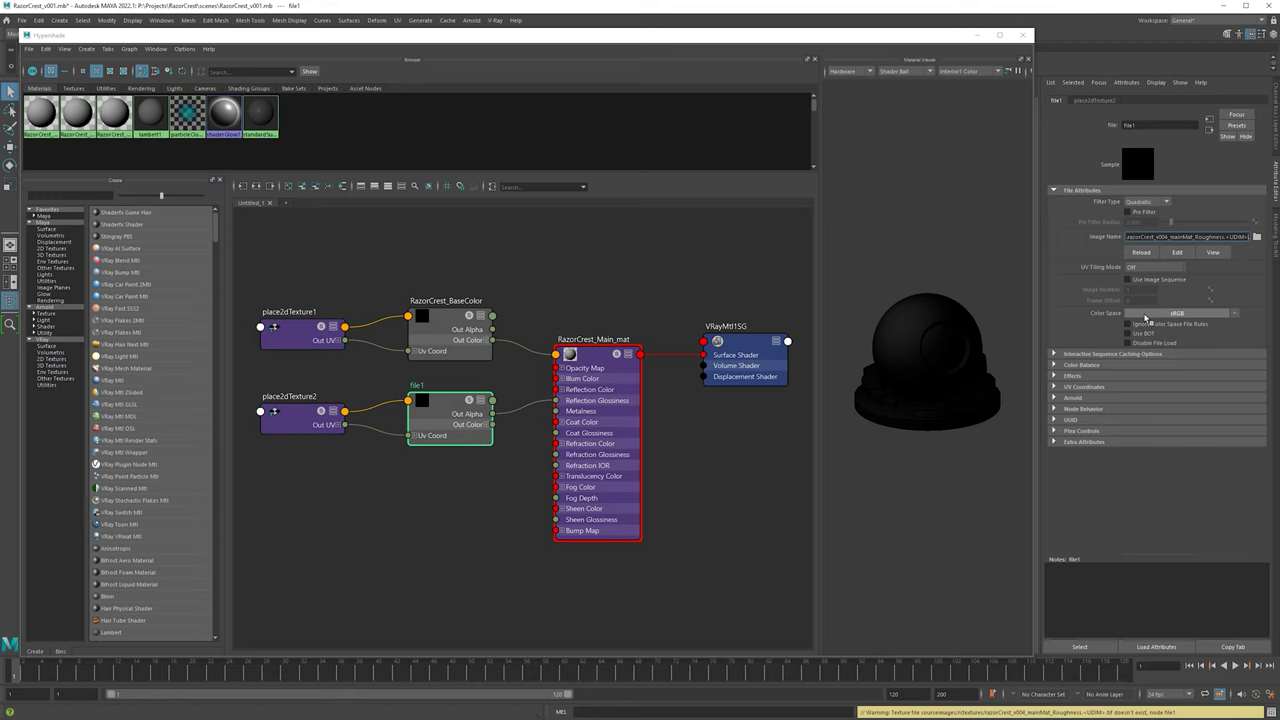
# - Review the RazorCrest_BaseColor texture's settings and the Reflection Glossiness input on RazorCrest_Main_mat
pyautogui.click(430, 330)
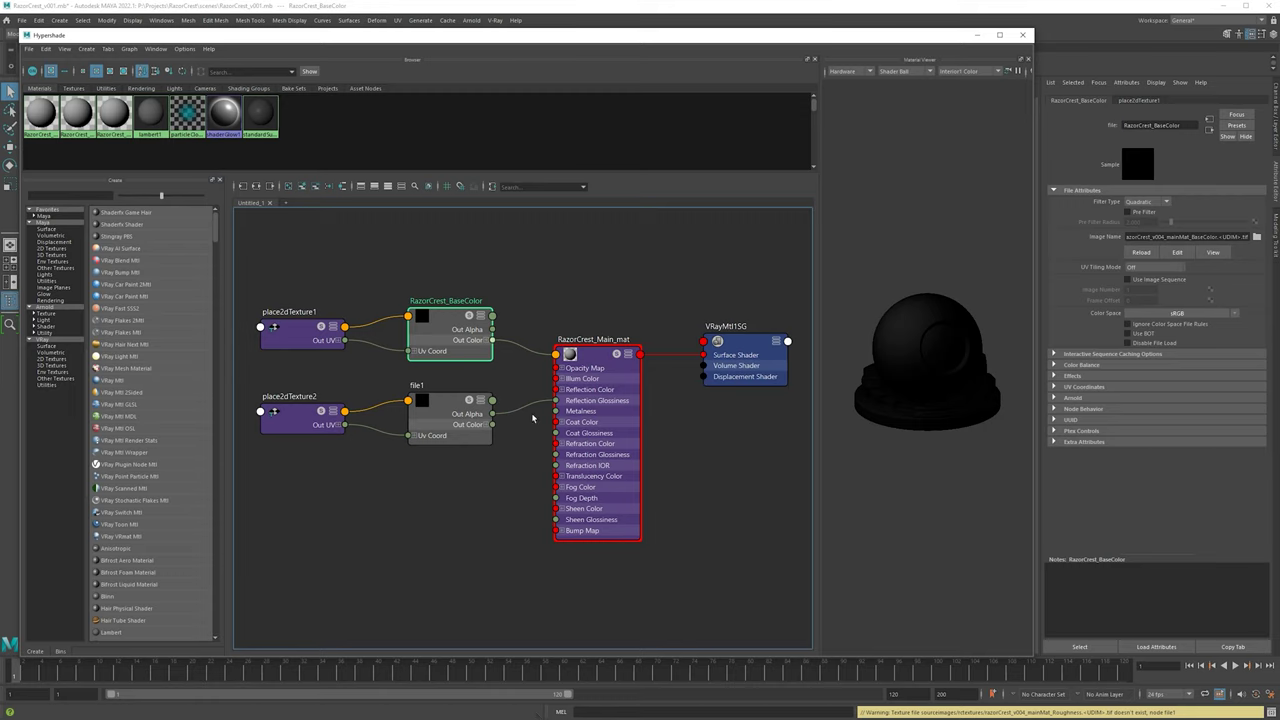
pyautogui.click(606, 403)
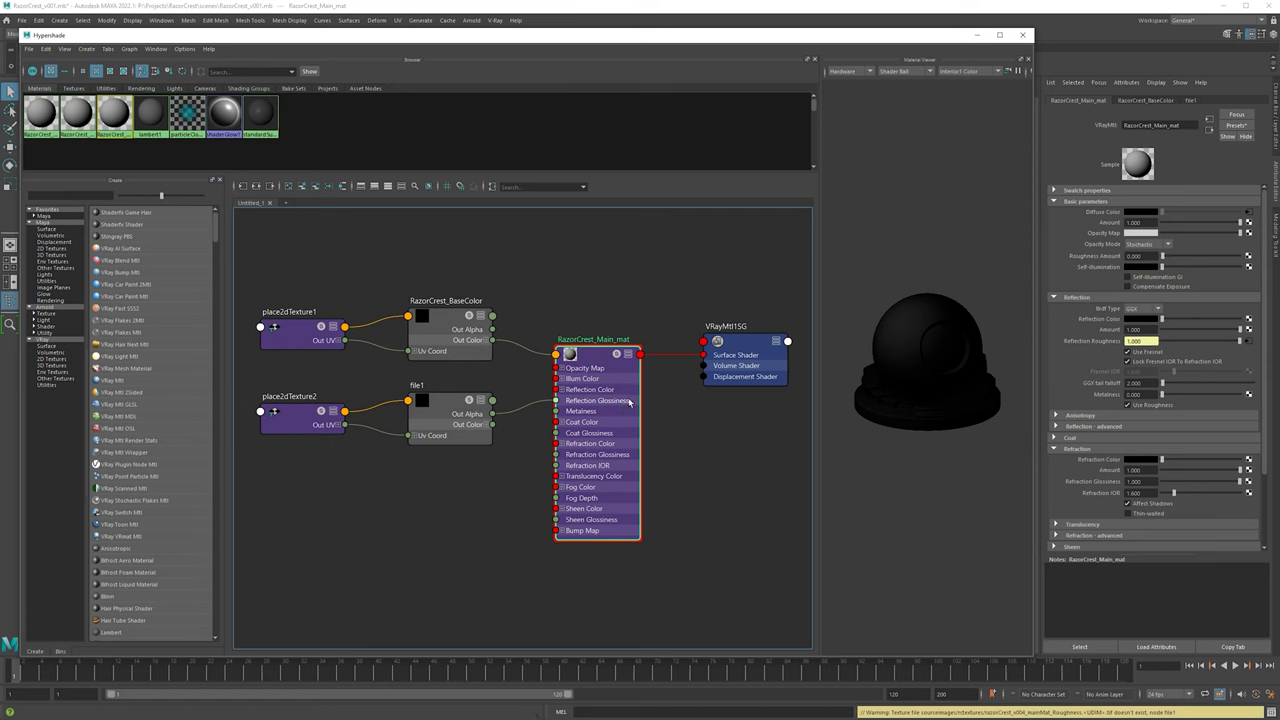
pyautogui.scroll(8, 610, 410)
pyautogui.scroll(-6, 610, 408)
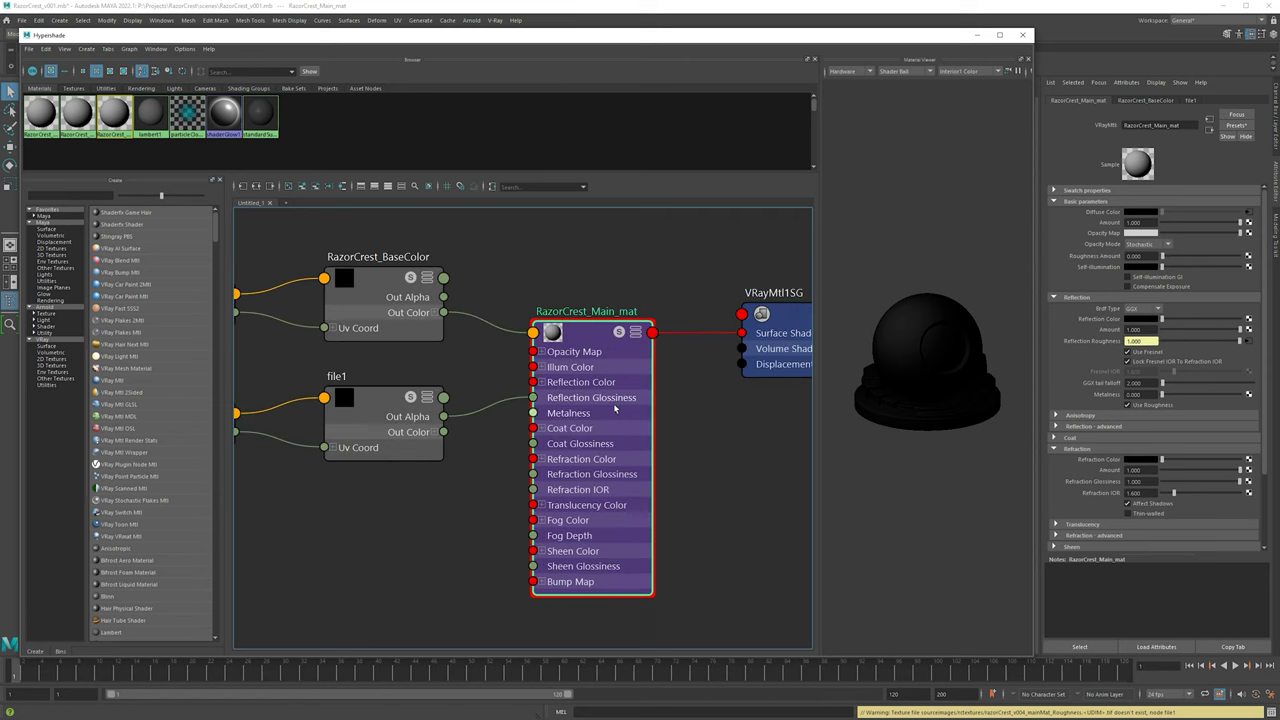
pyautogui.scroll(-2, 613, 403)
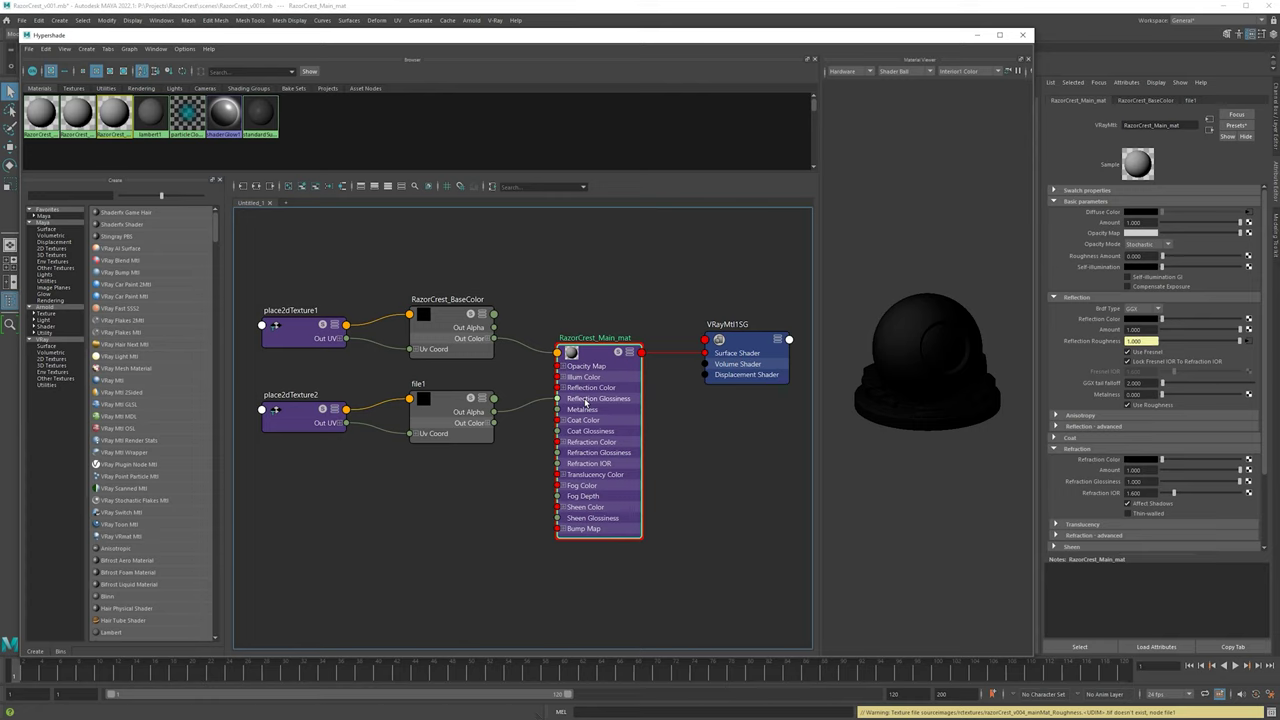
# - Set the color space of the roughness file texture file1 to the utility option Raw
pyautogui.click(478, 424)
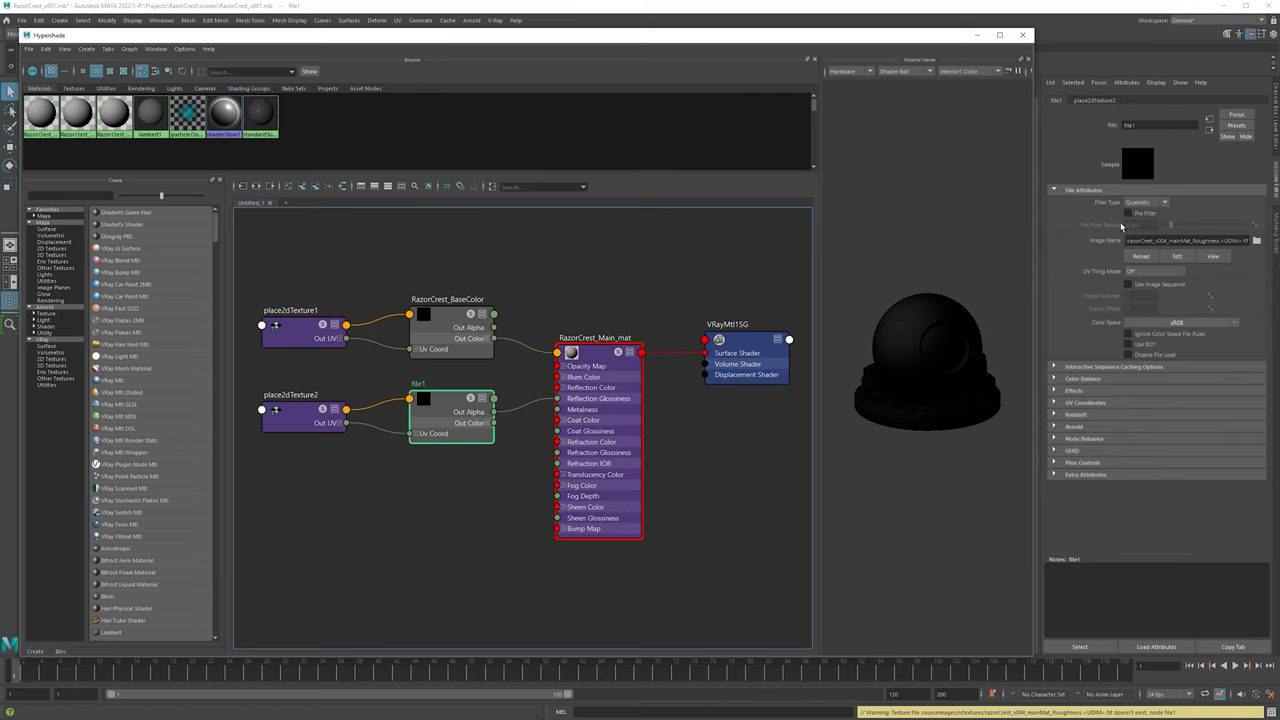
pyautogui.click(1137, 318)
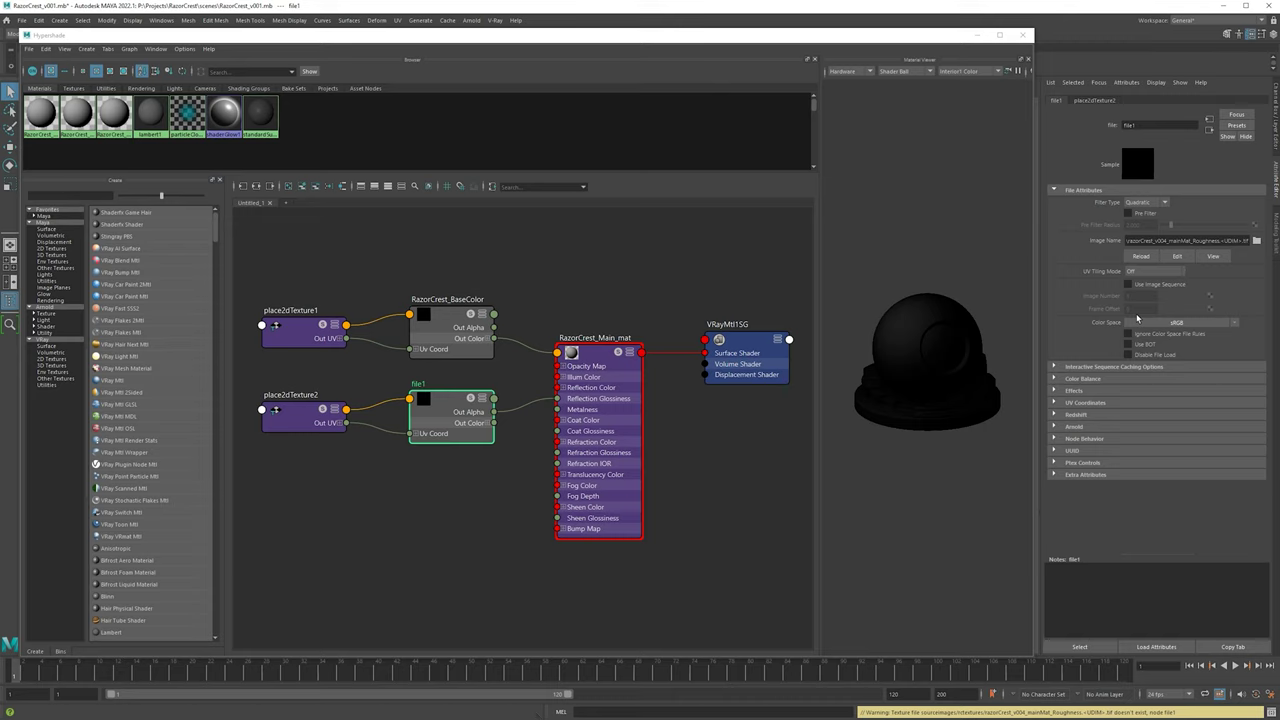
pyautogui.click(1137, 321)
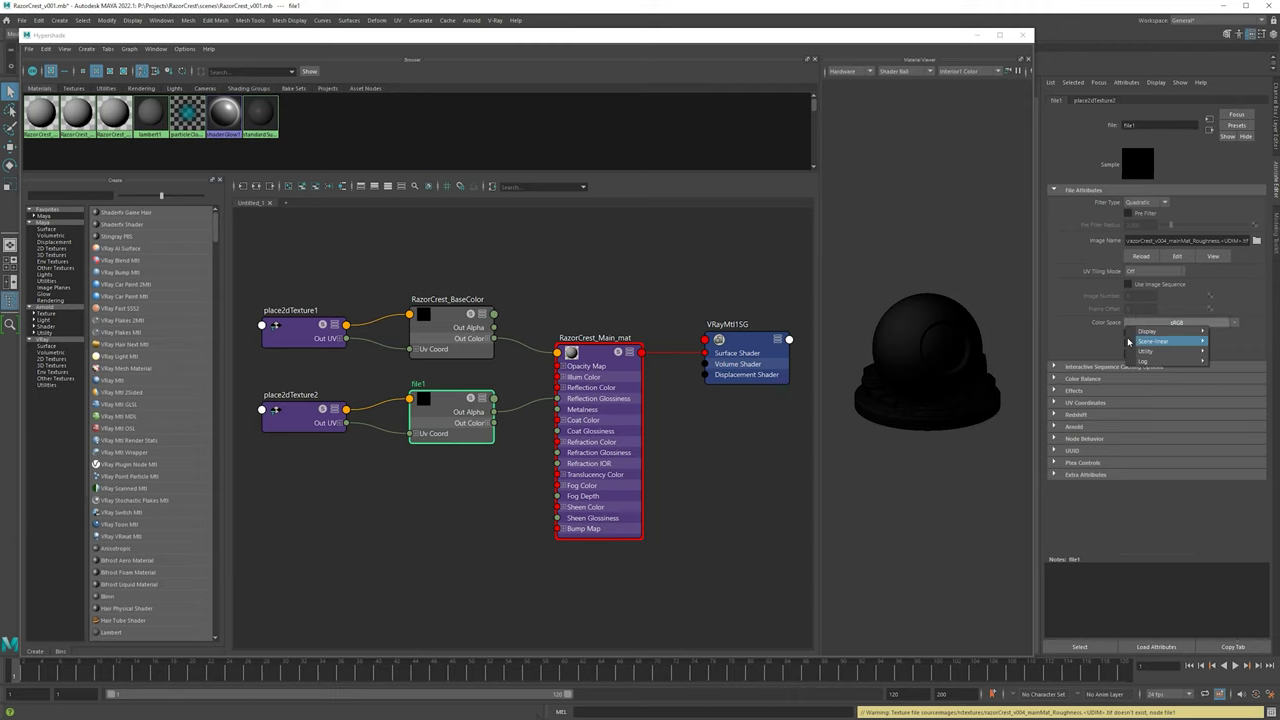
pyautogui.moveTo(1131, 344)
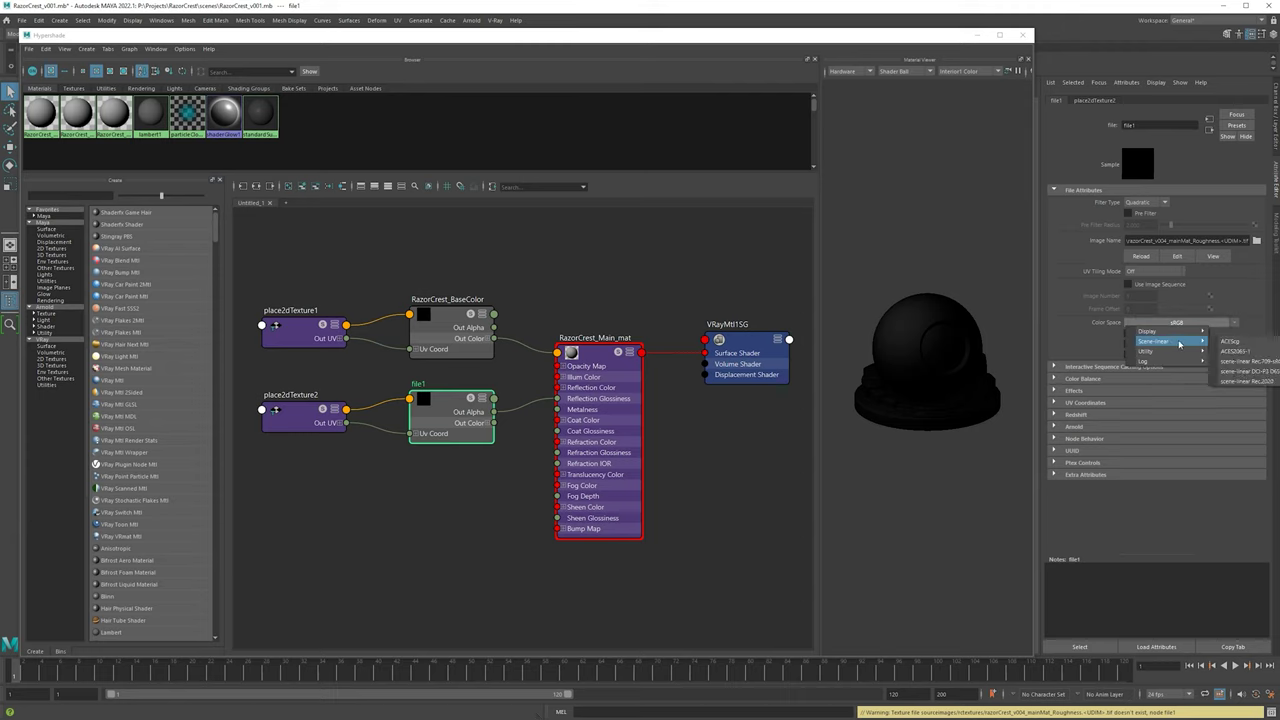
pyautogui.moveTo(1185, 351)
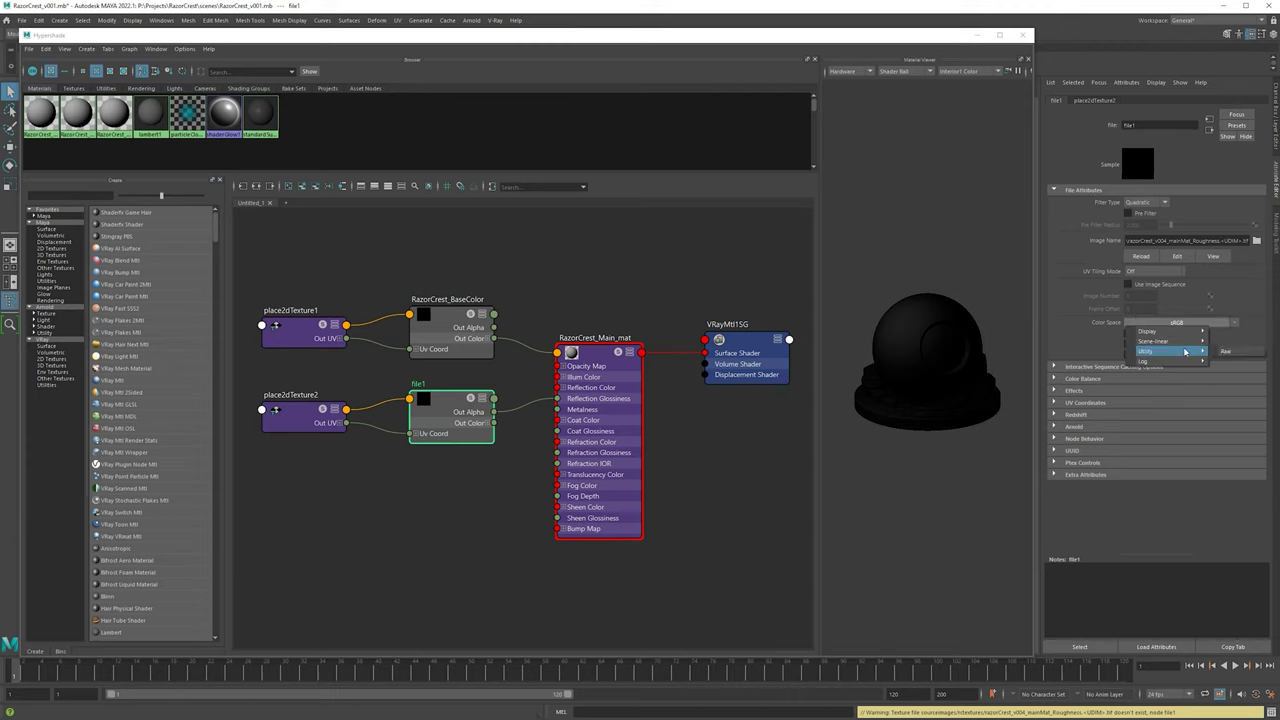
pyautogui.click(1242, 354)
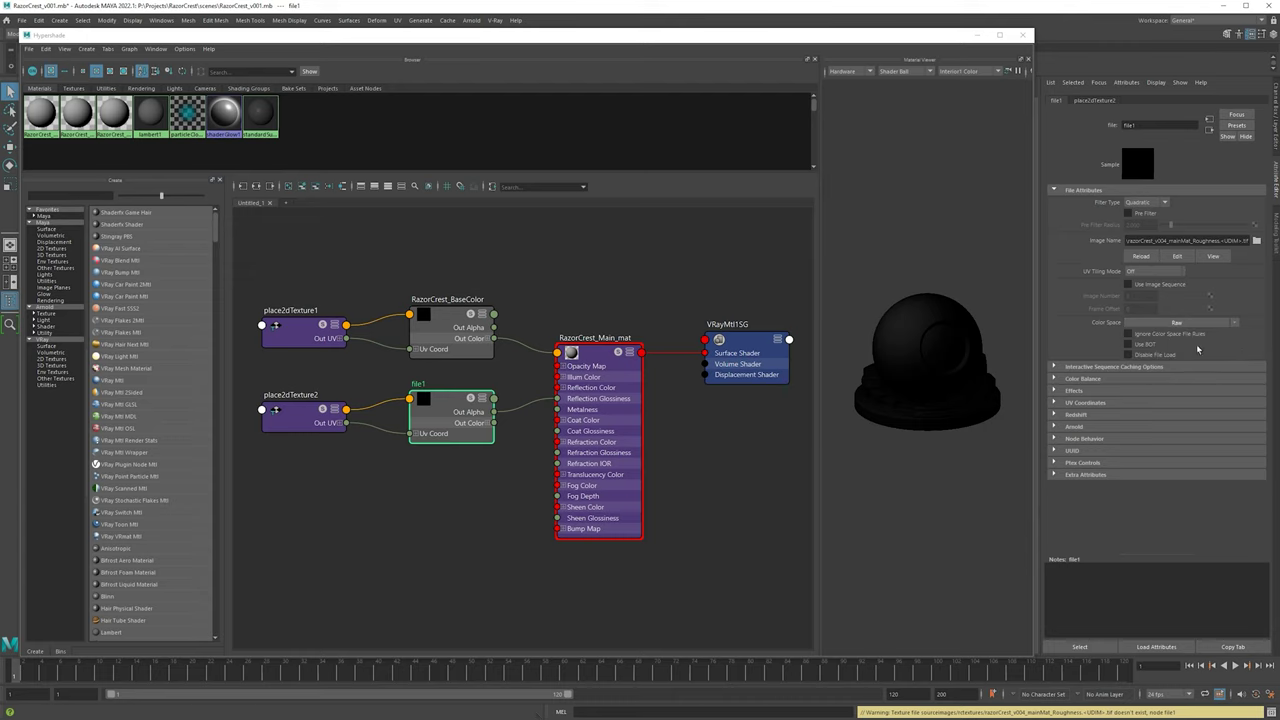
pyautogui.click(1127, 330)
pyautogui.moveTo(1187, 336)
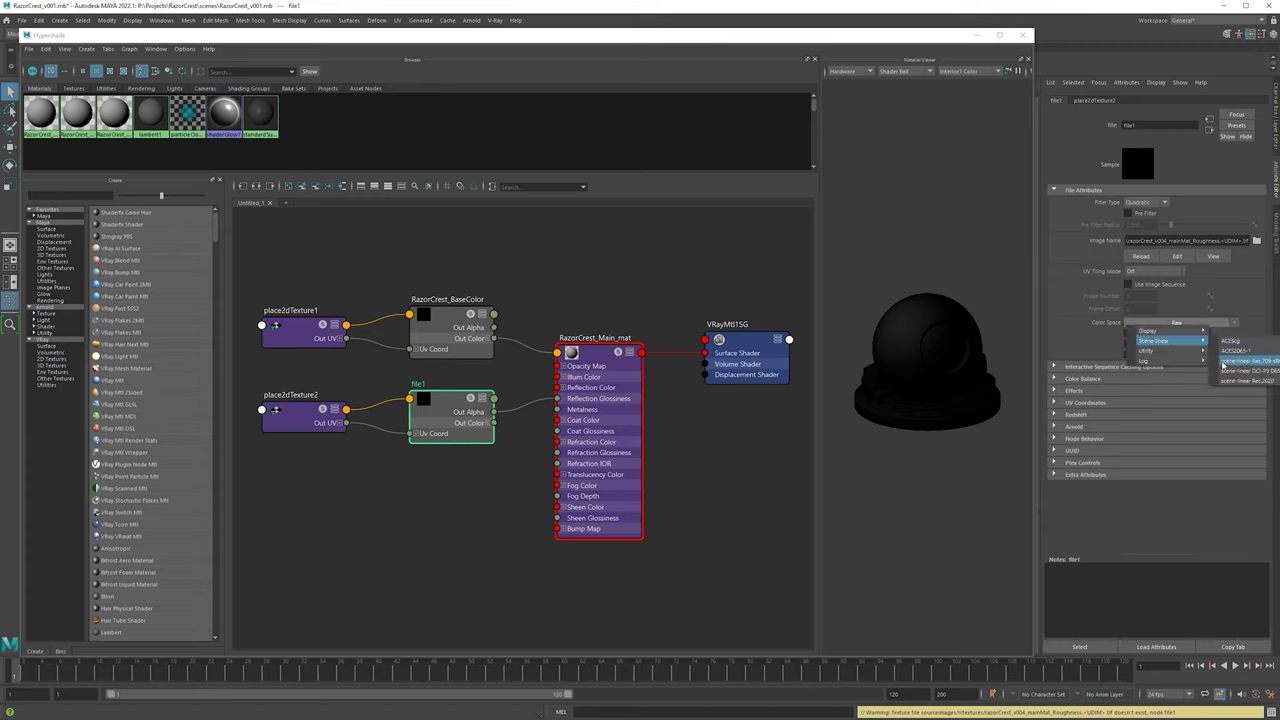
pyautogui.click(1222, 366)
pyautogui.click(1125, 326)
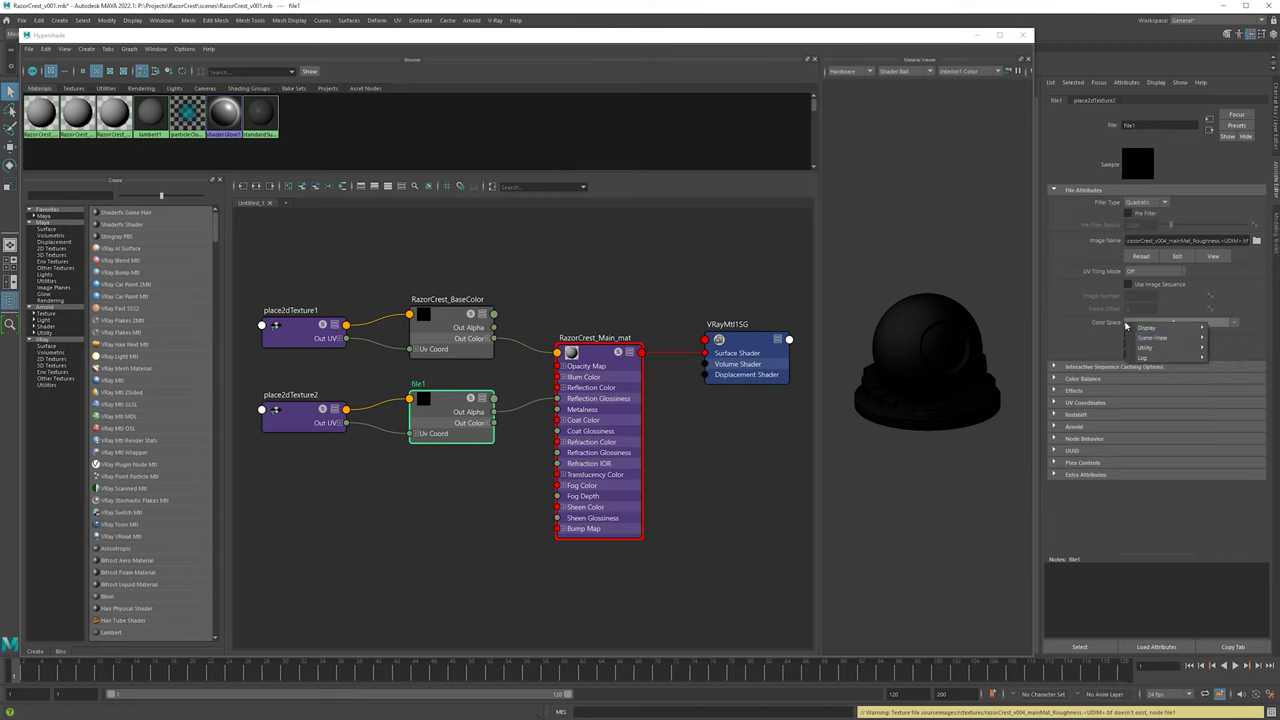
pyautogui.moveTo(1180, 338)
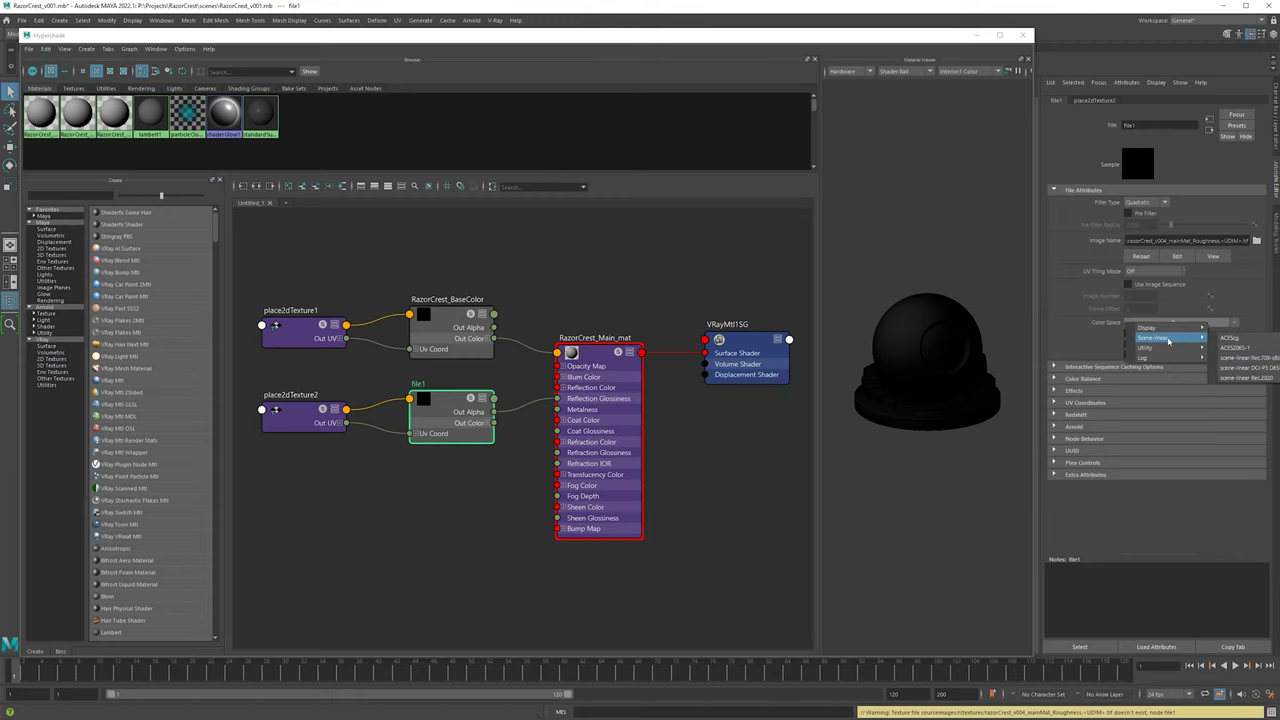
pyautogui.click(1220, 359)
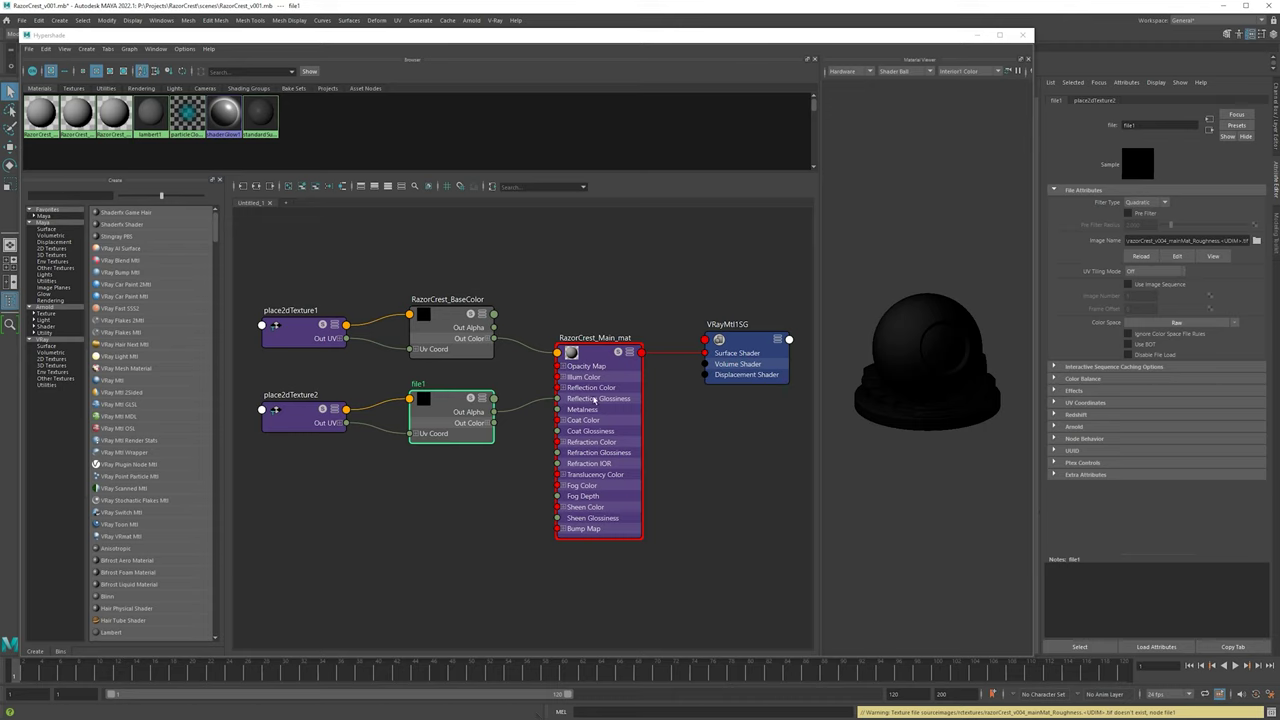
# - Examine the base color and roughness texture nodes, including the Out Alpha connection from file1 to Reflection Glossiness
pyautogui.click(443, 325)
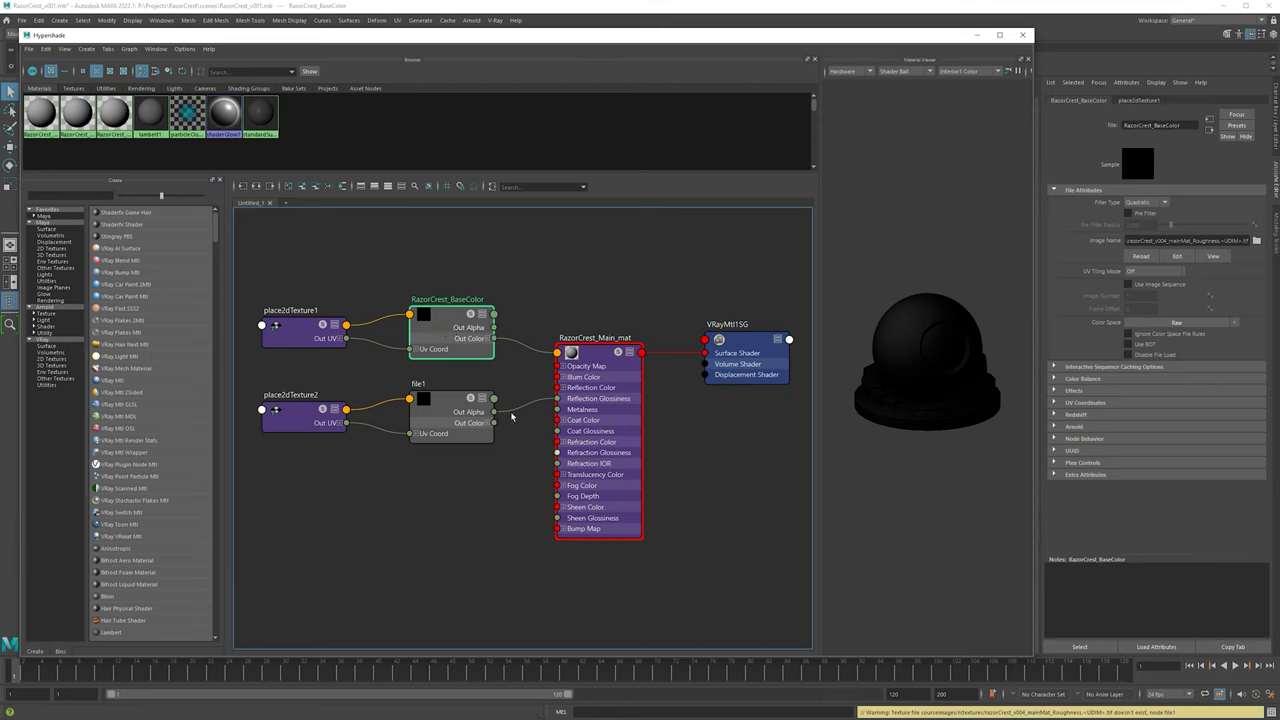
pyautogui.click(412, 420)
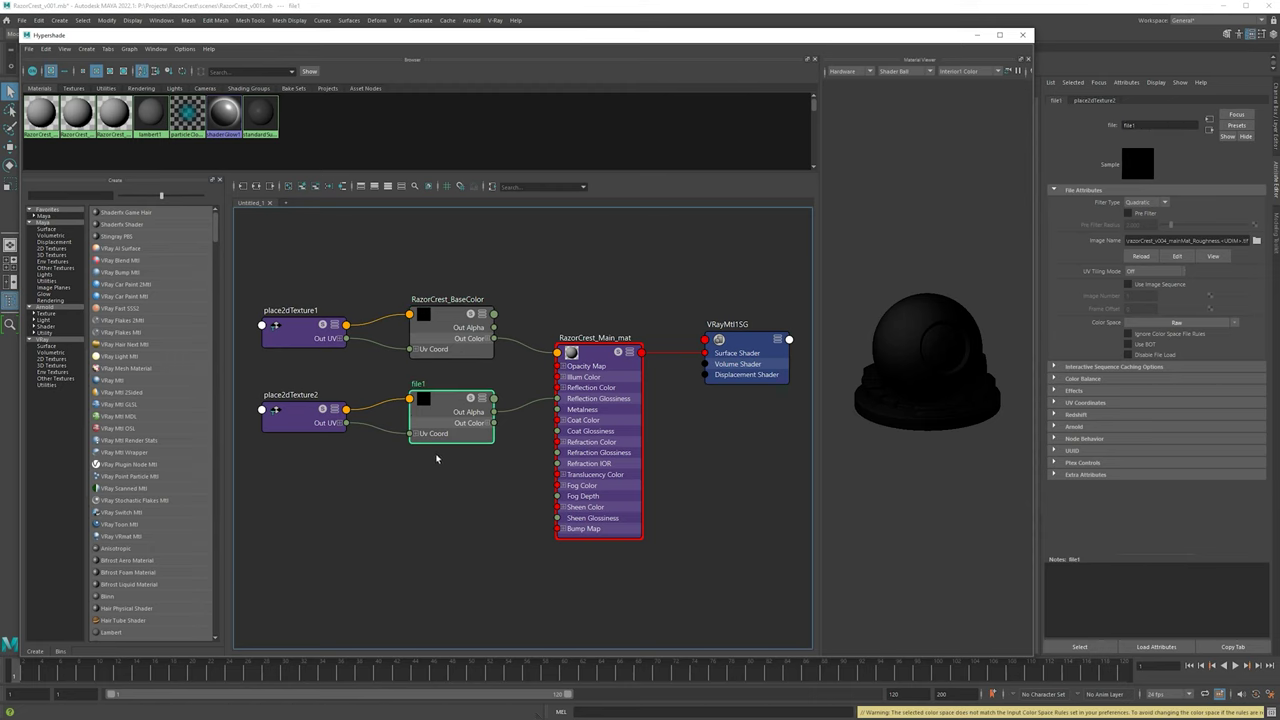
pyautogui.scroll(2, 436, 458)
pyautogui.scroll(2, 545, 463)
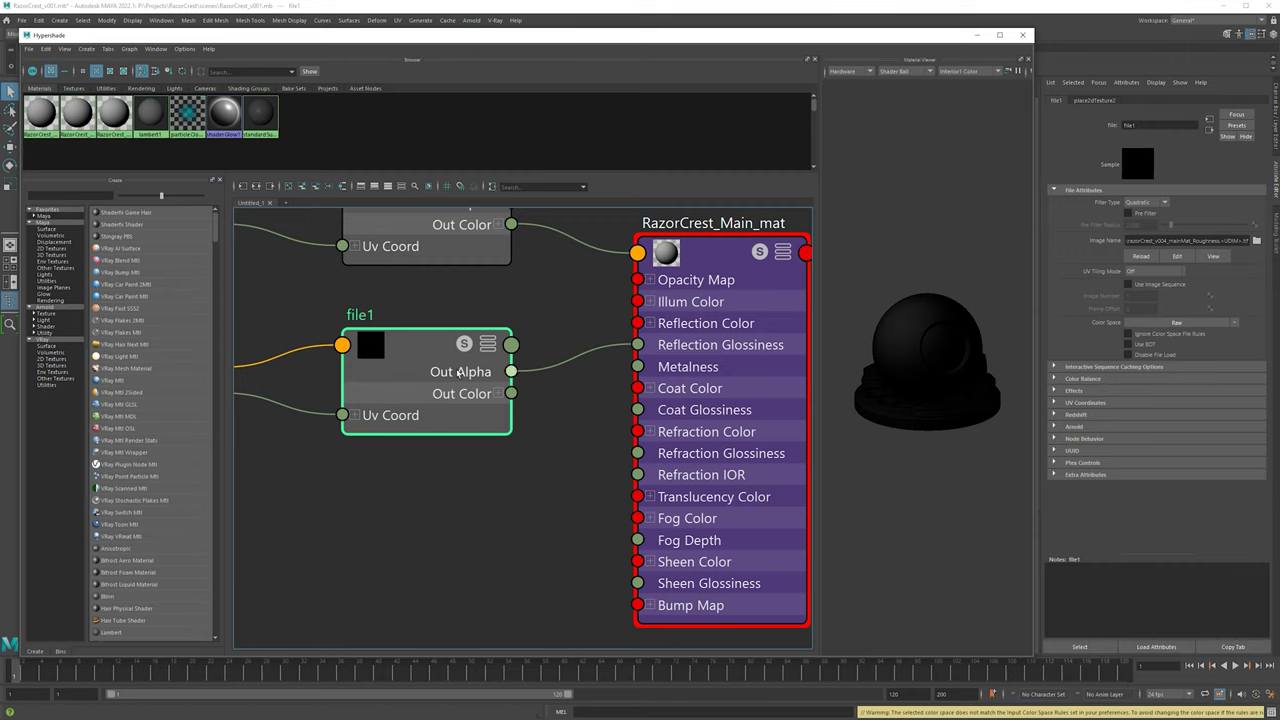
pyautogui.click(705, 352)
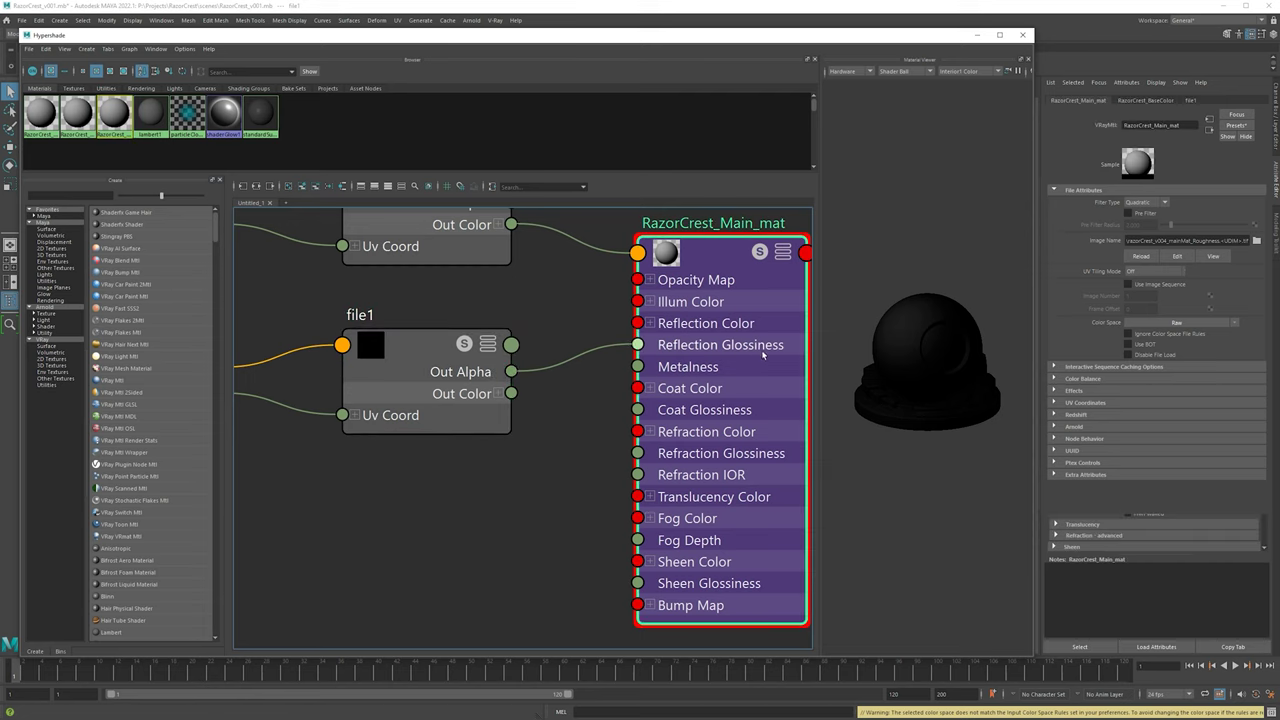
# - Enable Alpha Is Luminance in the color balance settings of the roughness texture file1
pyautogui.click(455, 393)
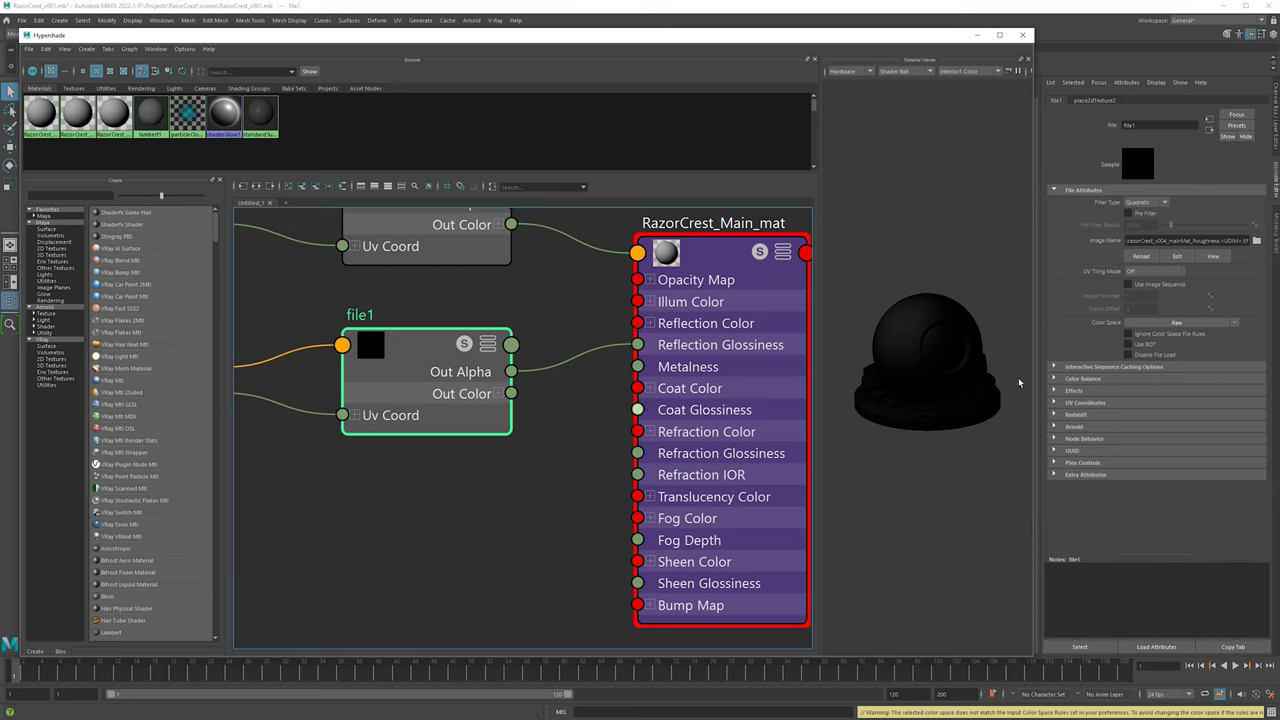
pyautogui.click(1092, 379)
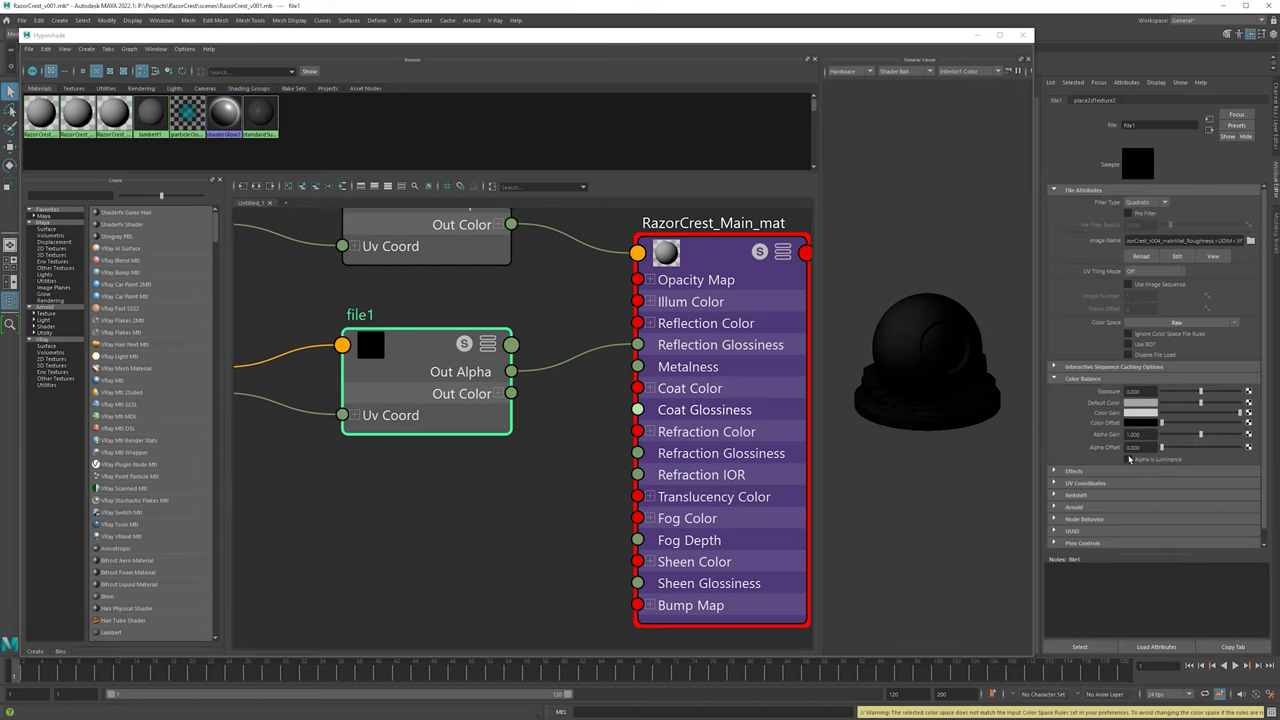
pyautogui.click(1138, 460)
# - Replace the Out Alpha connection into Reflection Glossiness with Out Color R from file1
pyautogui.click(497, 397)
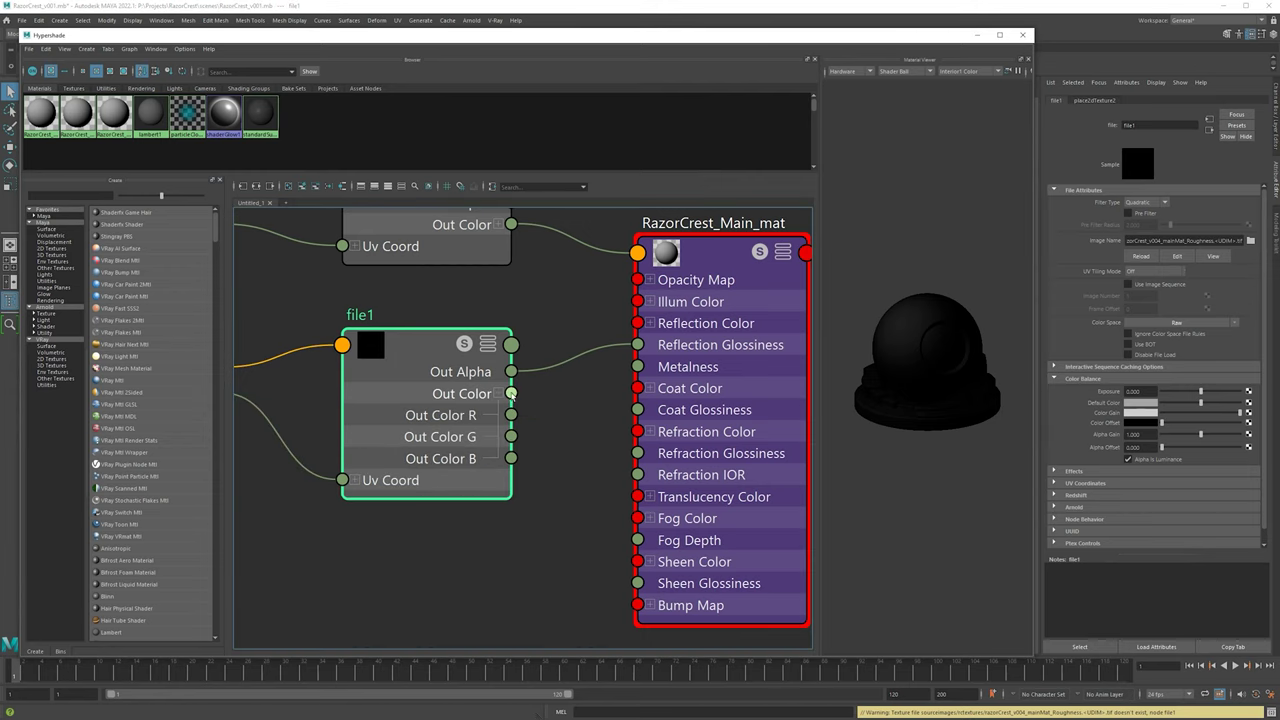
pyautogui.click(579, 414)
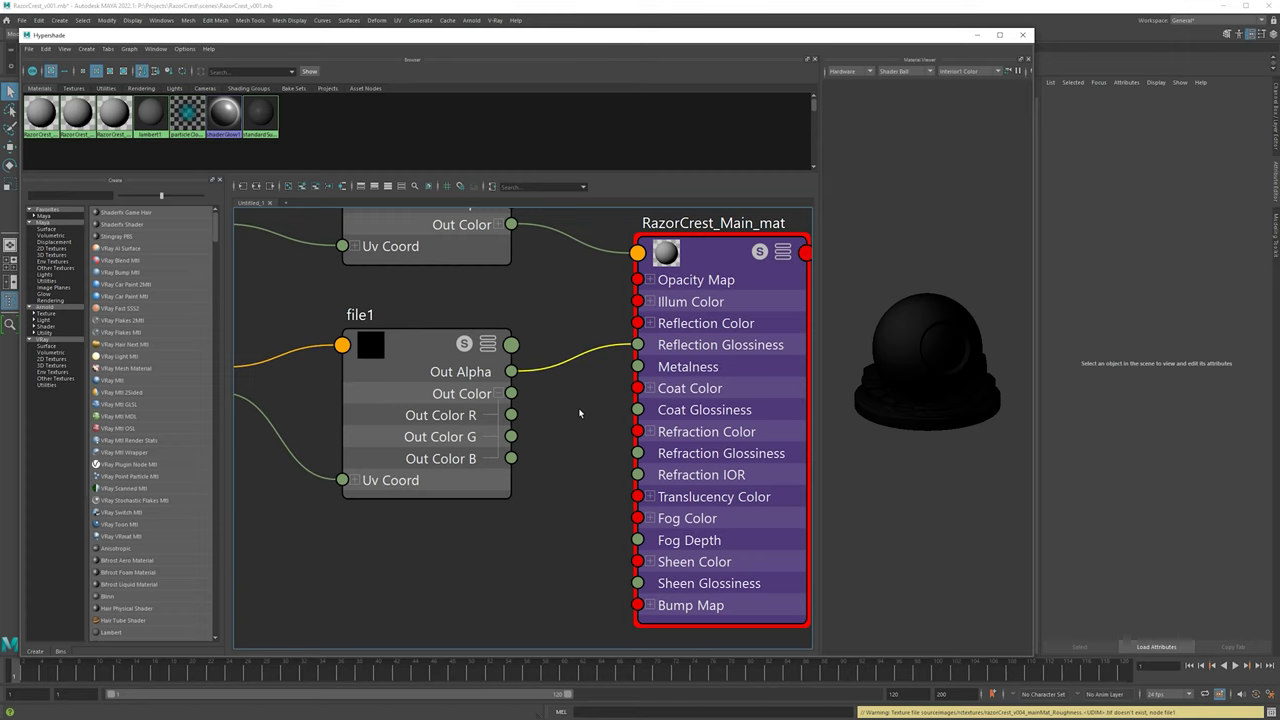
pyautogui.press('Delete')
pyautogui.moveTo(511, 415); pyautogui.dragTo(637, 345)
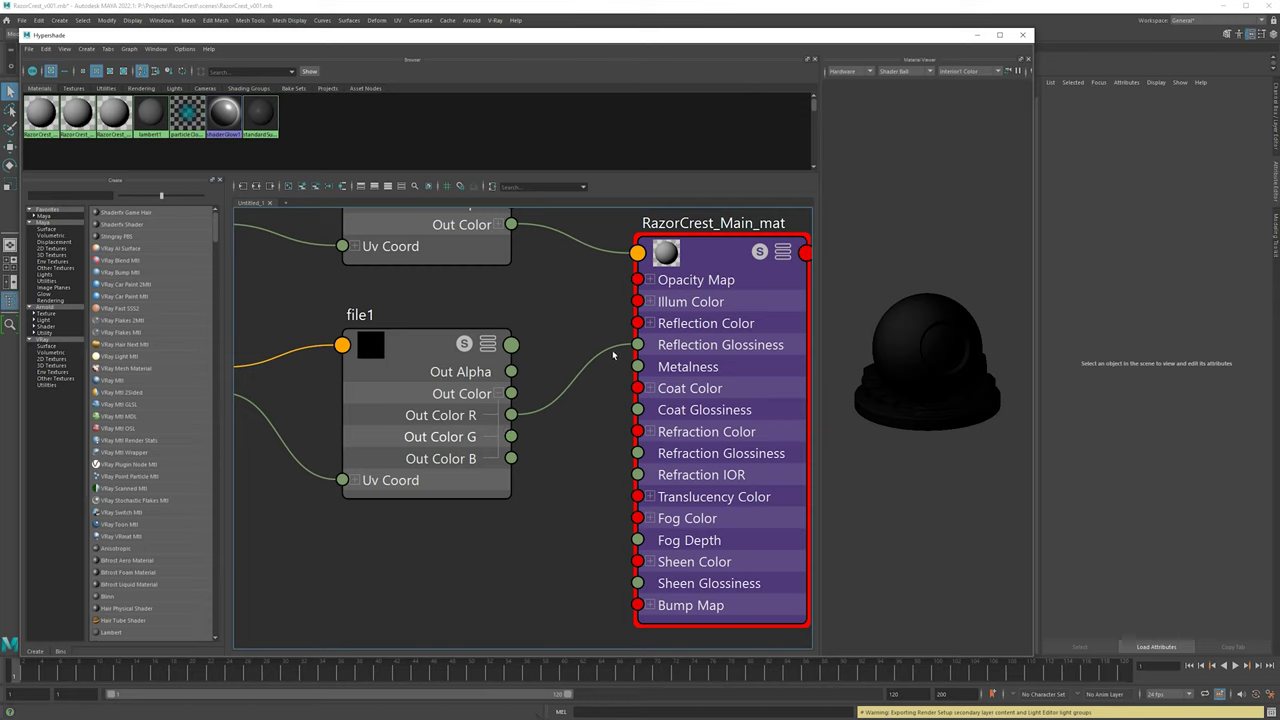
# - Switch the Reflection Glossiness input between file1's Out Color R and Out Alpha, leaving Out Alpha connected
pyautogui.moveTo(512, 370); pyautogui.dragTo(637, 344)
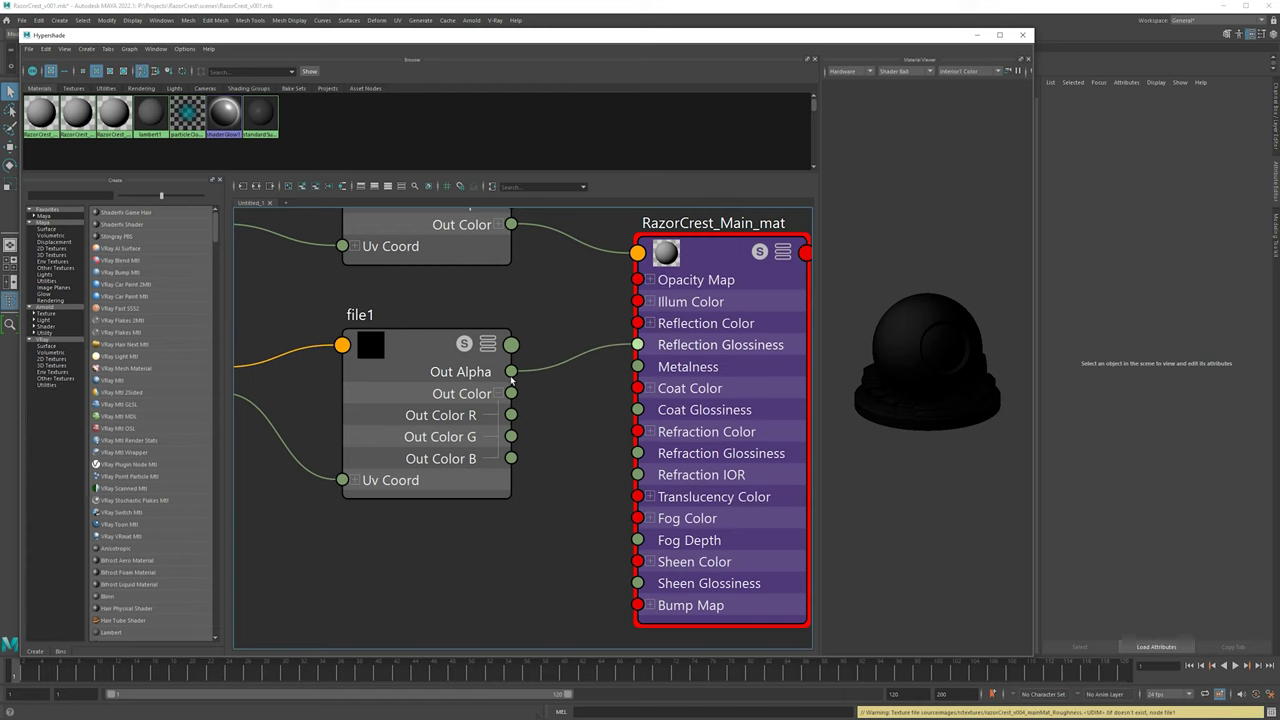
pyautogui.click(571, 354)
pyautogui.moveTo(511, 414); pyautogui.dragTo(637, 345)
pyautogui.moveTo(512, 372); pyautogui.dragTo(637, 345)
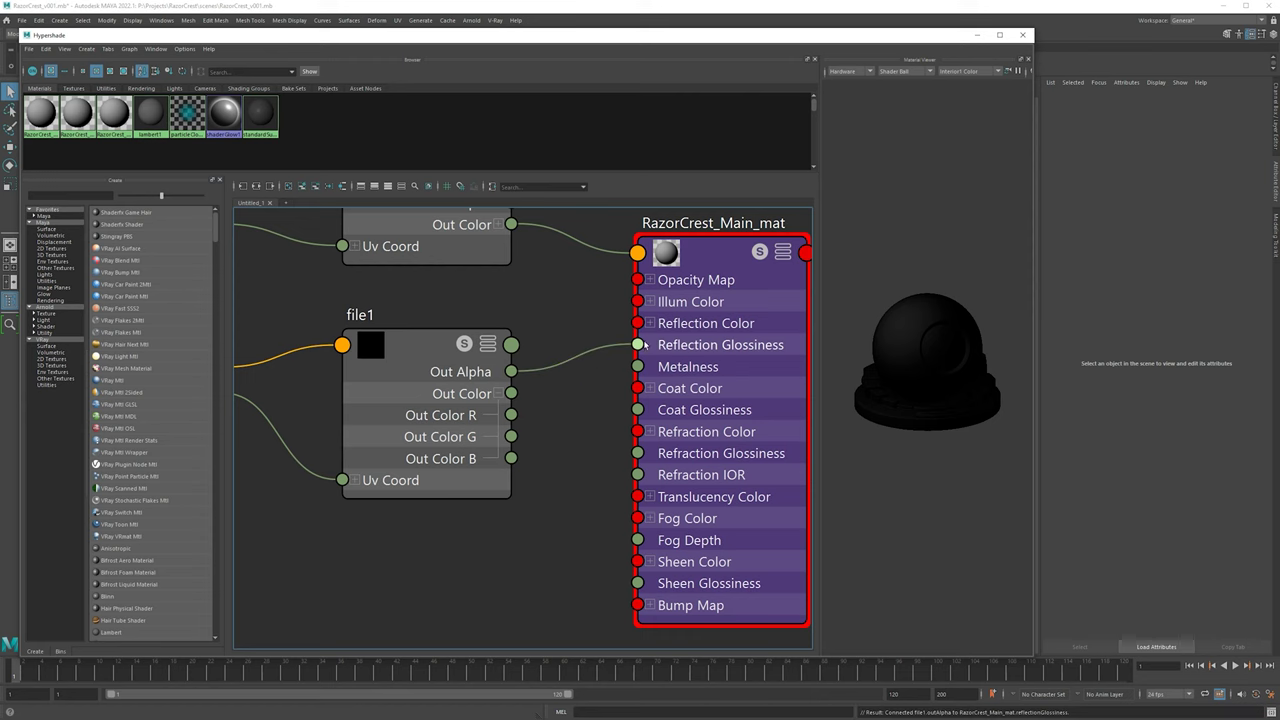
# - Review the settings of file1, RazorCrest_Main_mat and RazorCrest_BaseColor, including Alpha Is Luminance and the base color's color space options
pyautogui.click(473, 372)
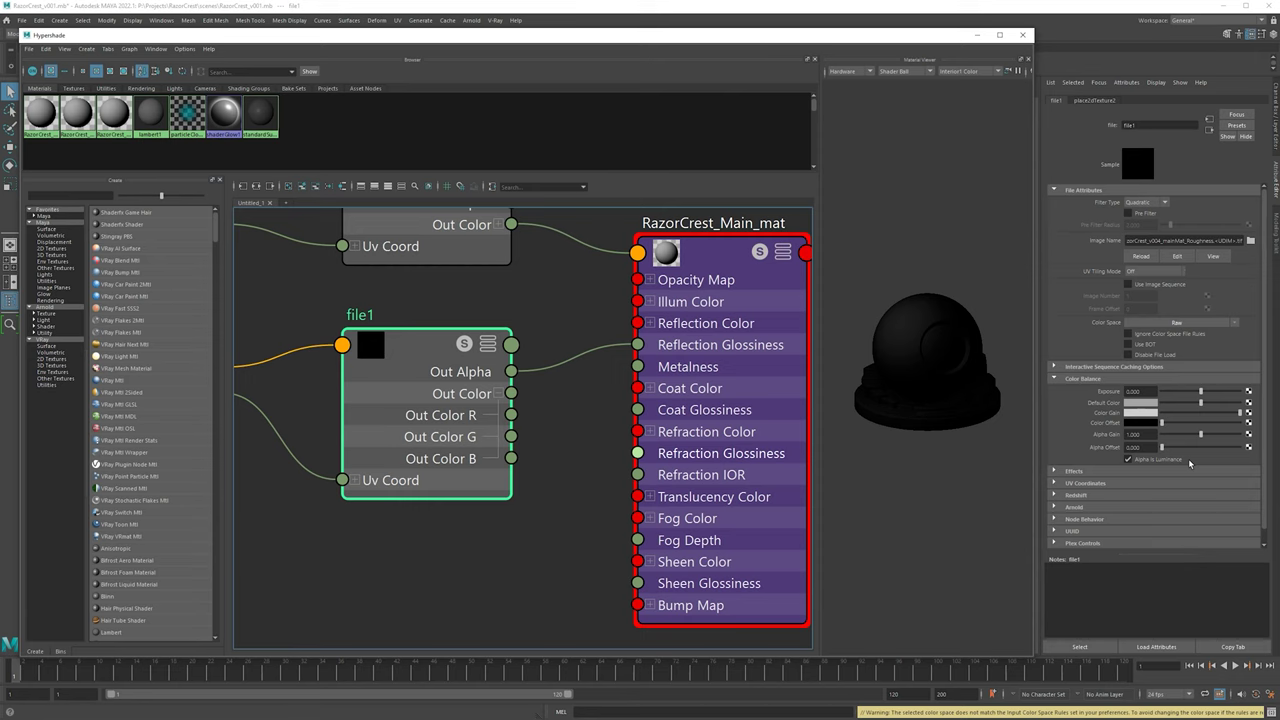
pyautogui.scroll(-5, 561, 456)
pyautogui.scroll(4, 563, 462)
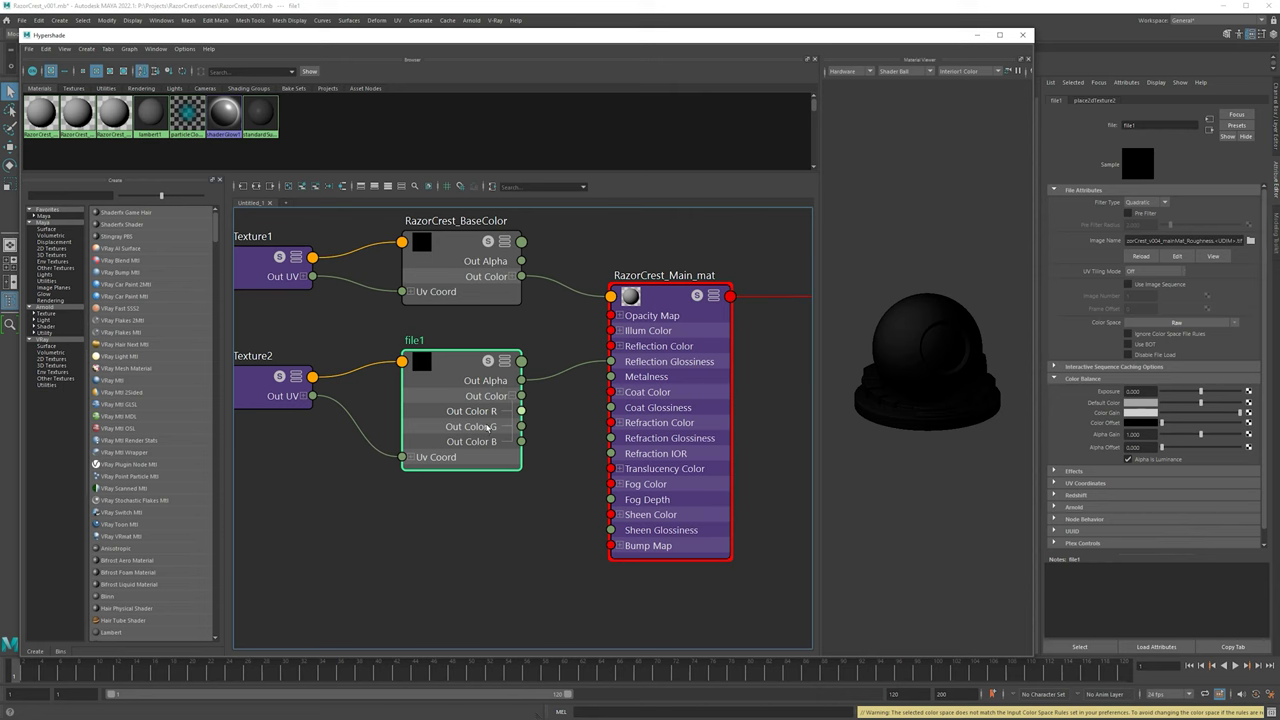
pyautogui.scroll(-4, 518, 514)
pyautogui.scroll(3, 520, 464)
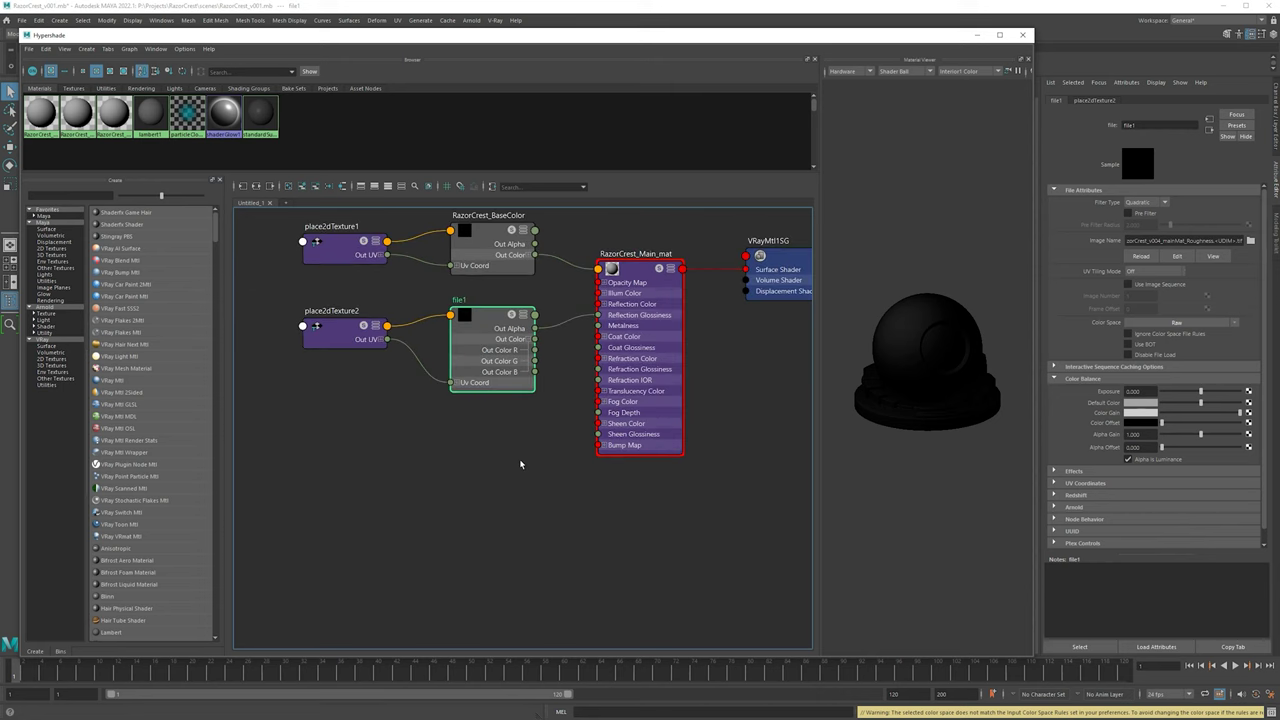
pyautogui.click(648, 345)
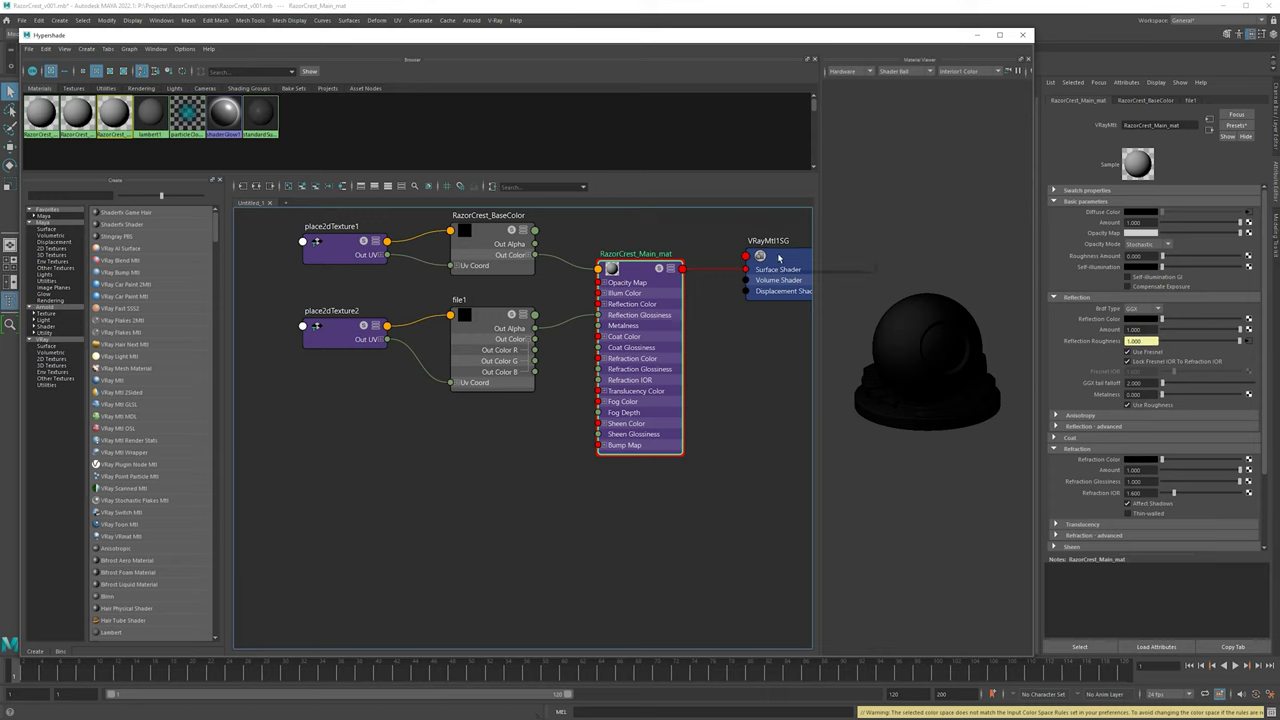
pyautogui.click(490, 238)
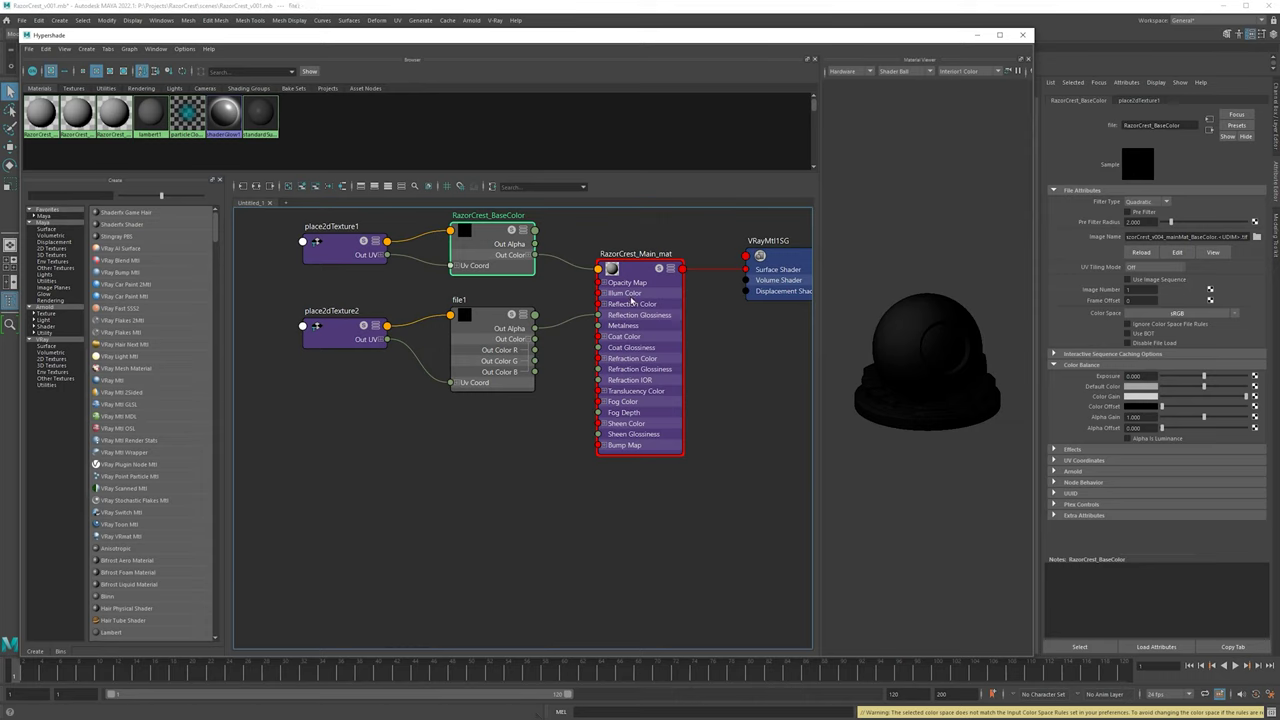
pyautogui.click(1178, 315)
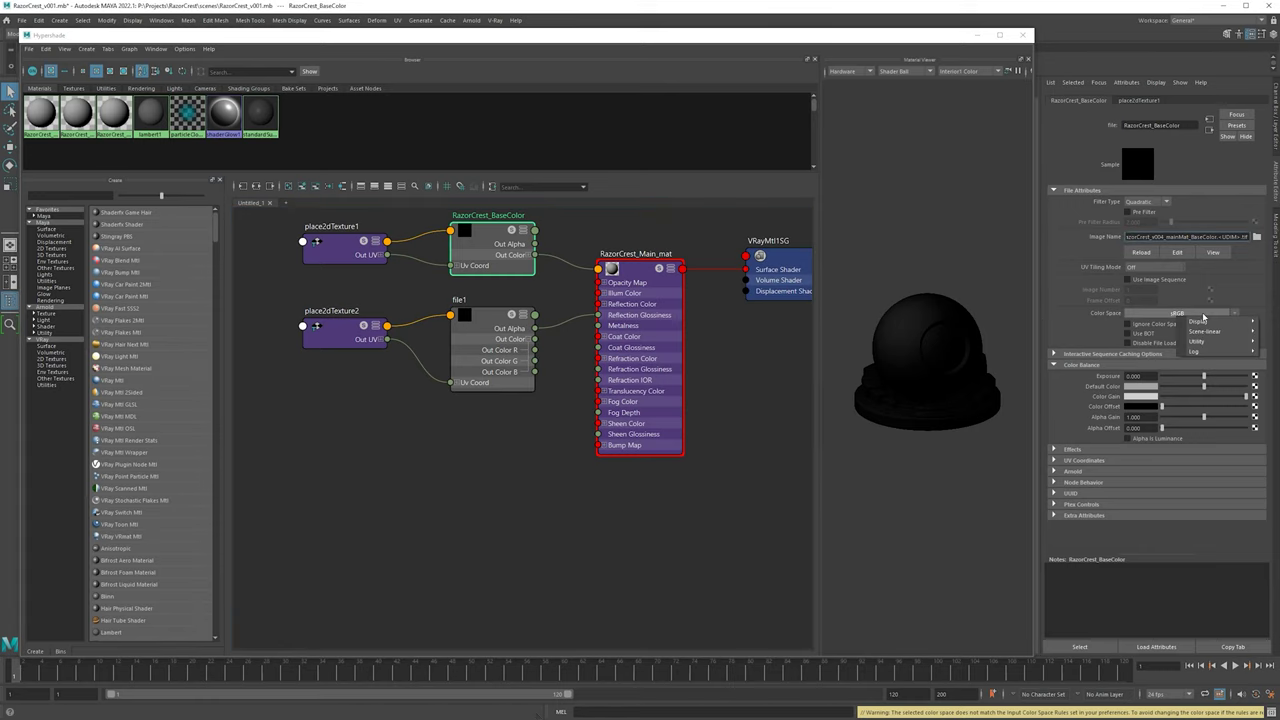
pyautogui.click(1213, 311)
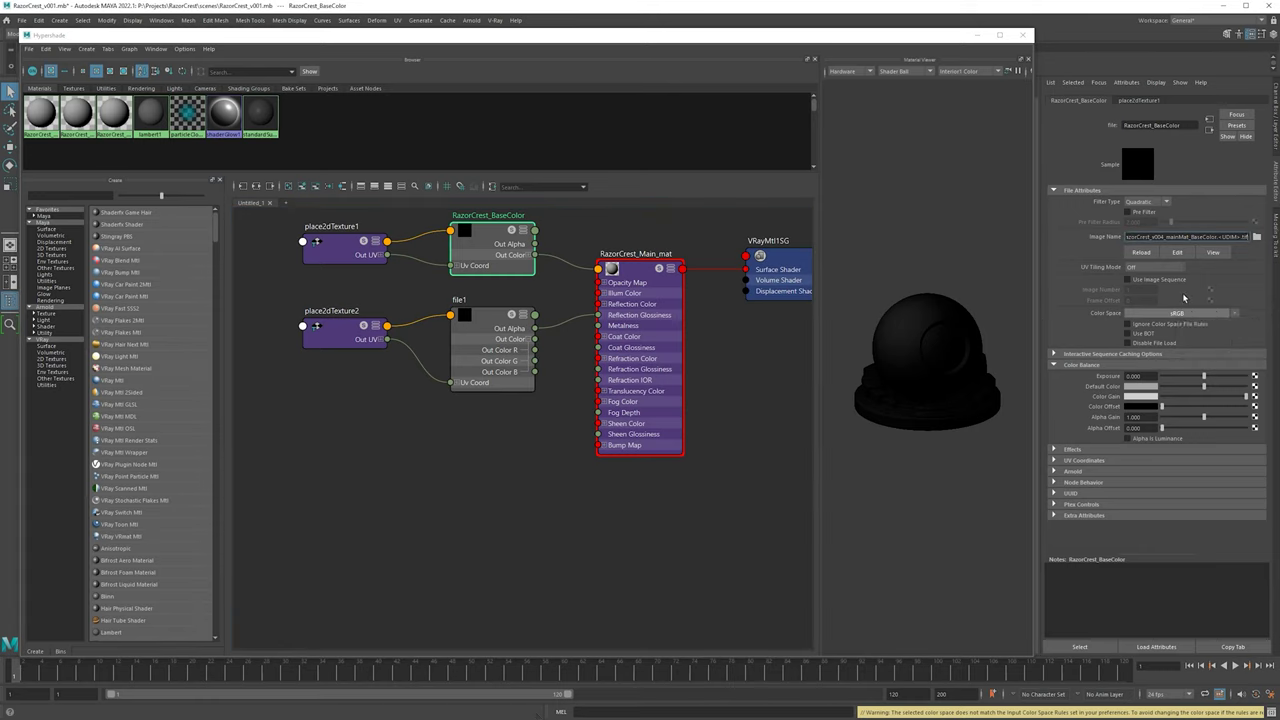
pyautogui.click(517, 451)
# - Set the bump and normal mapping type of RazorCrest_Main_mat to Normal map in tangent space
pyautogui.click(652, 305)
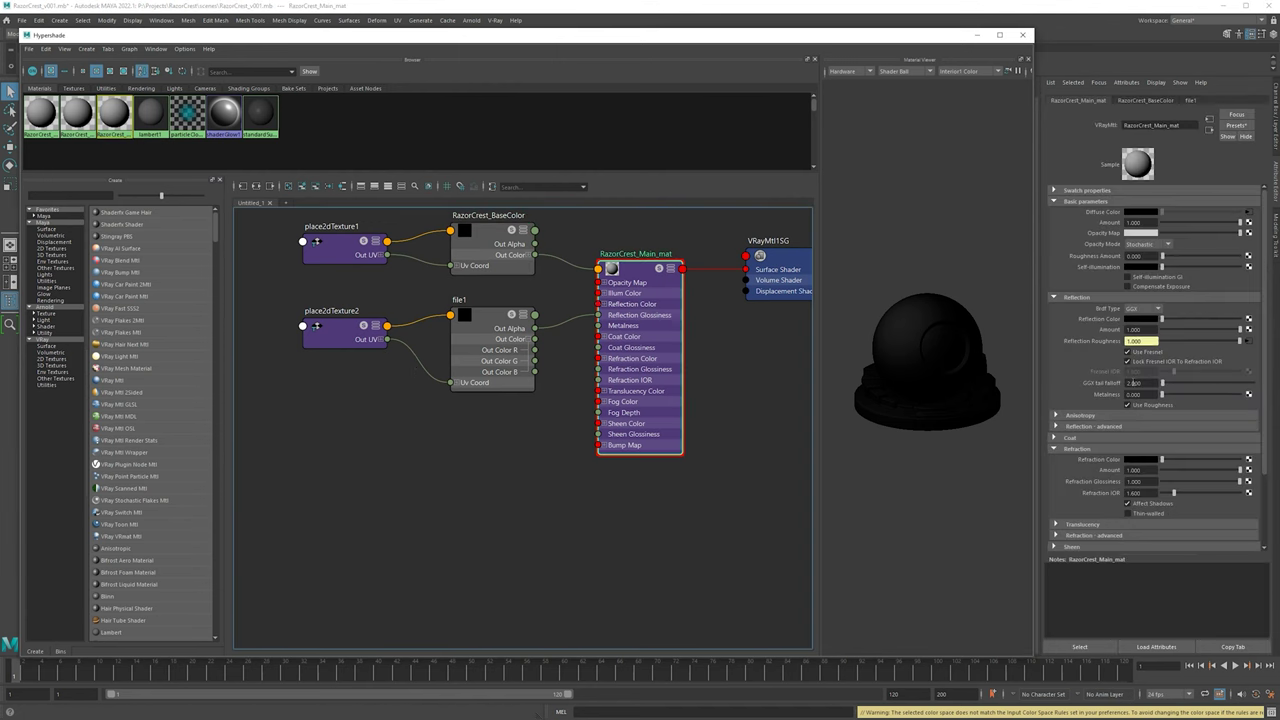
pyautogui.scroll(-1, 1117, 394)
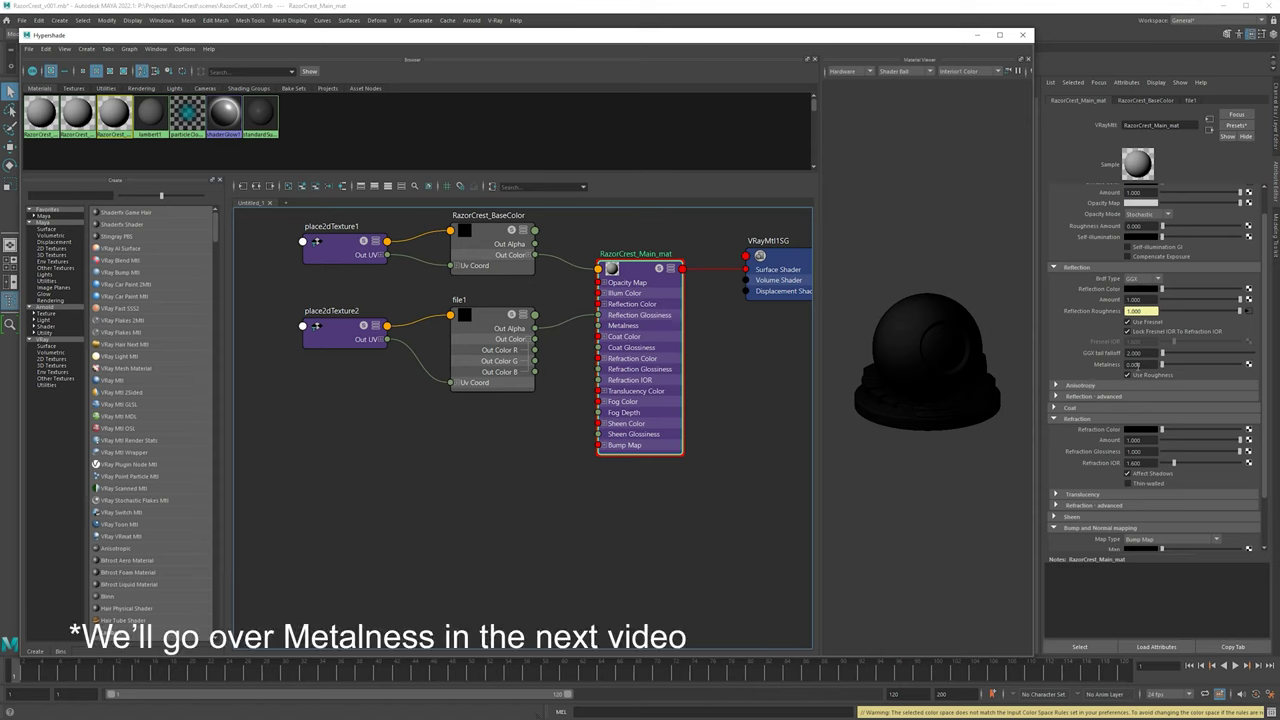
pyautogui.scroll(-2, 1130, 500)
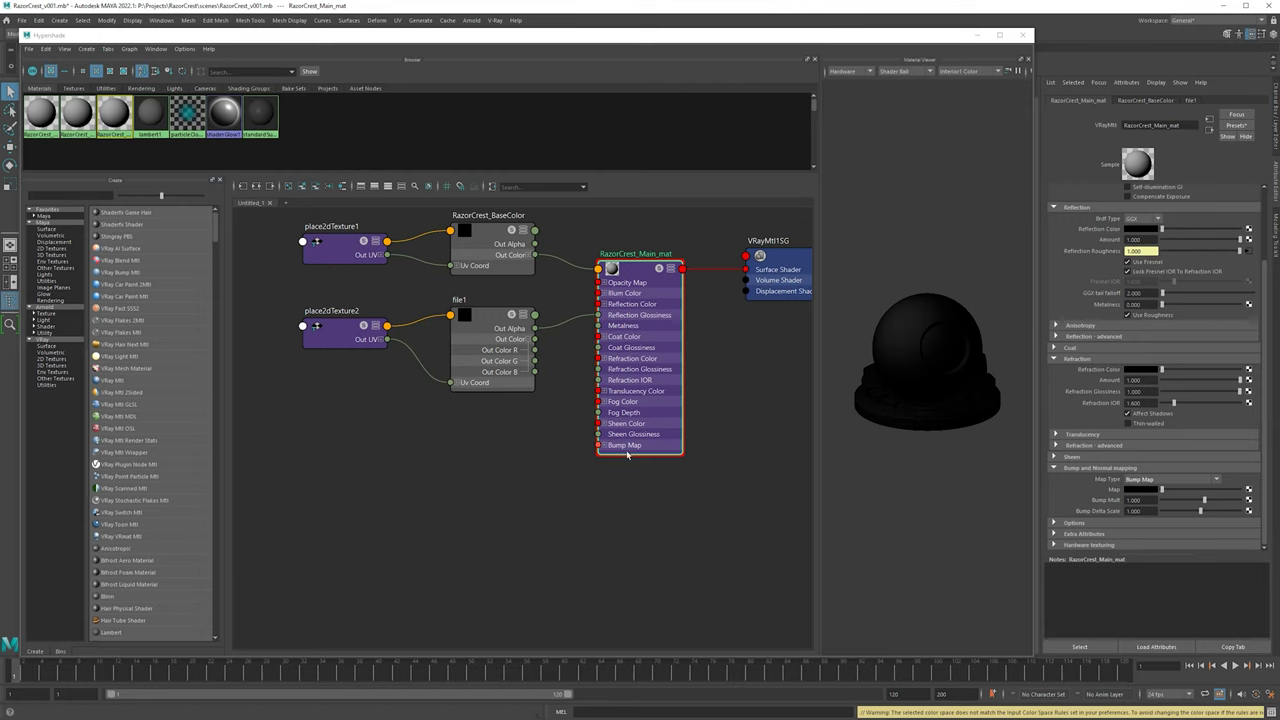
pyautogui.click(1158, 481)
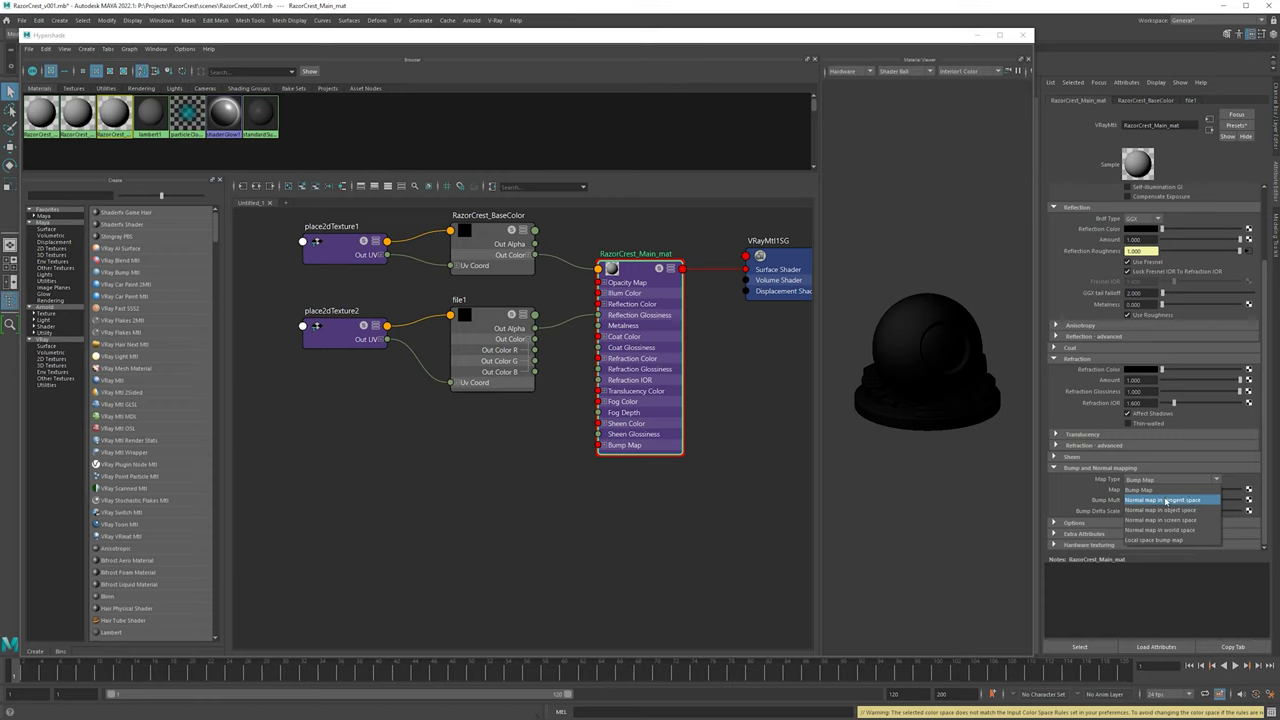
pyautogui.click(1202, 500)
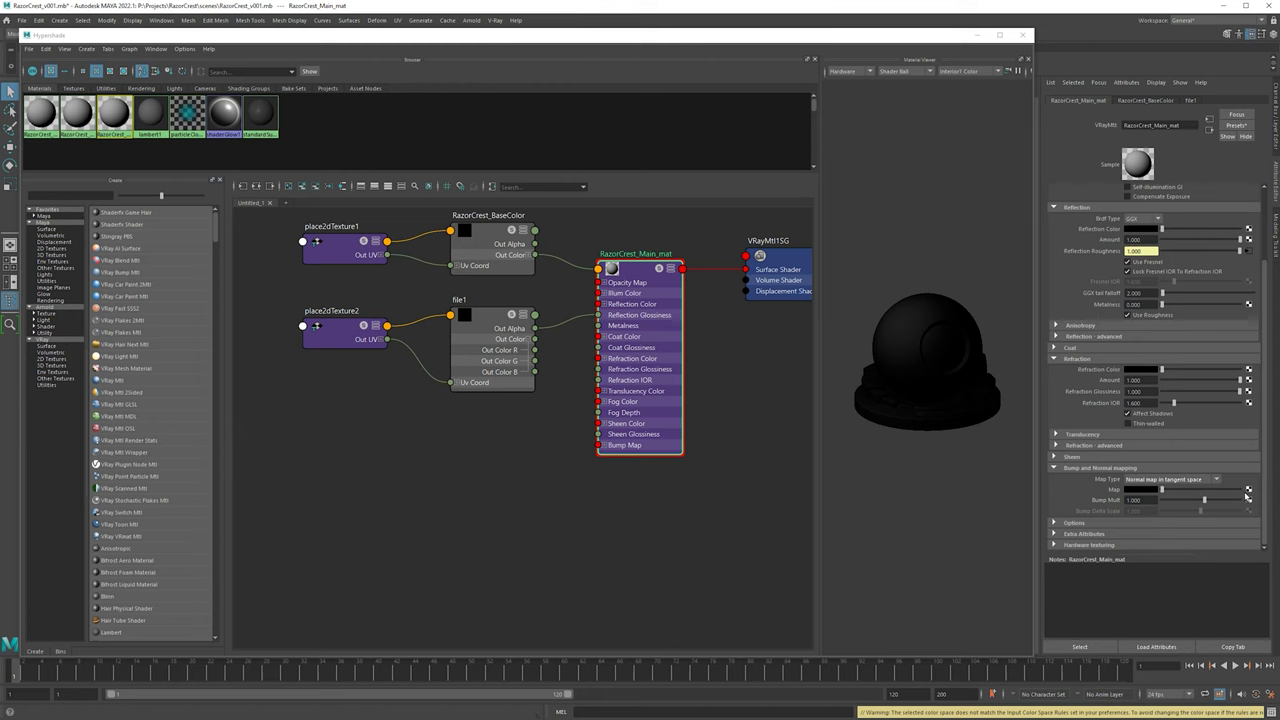
# - Attach a File texture to the material's bump and normal Map input and load razorCrest_v004_mainMat_Normal.1001.tif from the rctextures folder
pyautogui.click(1248, 489)
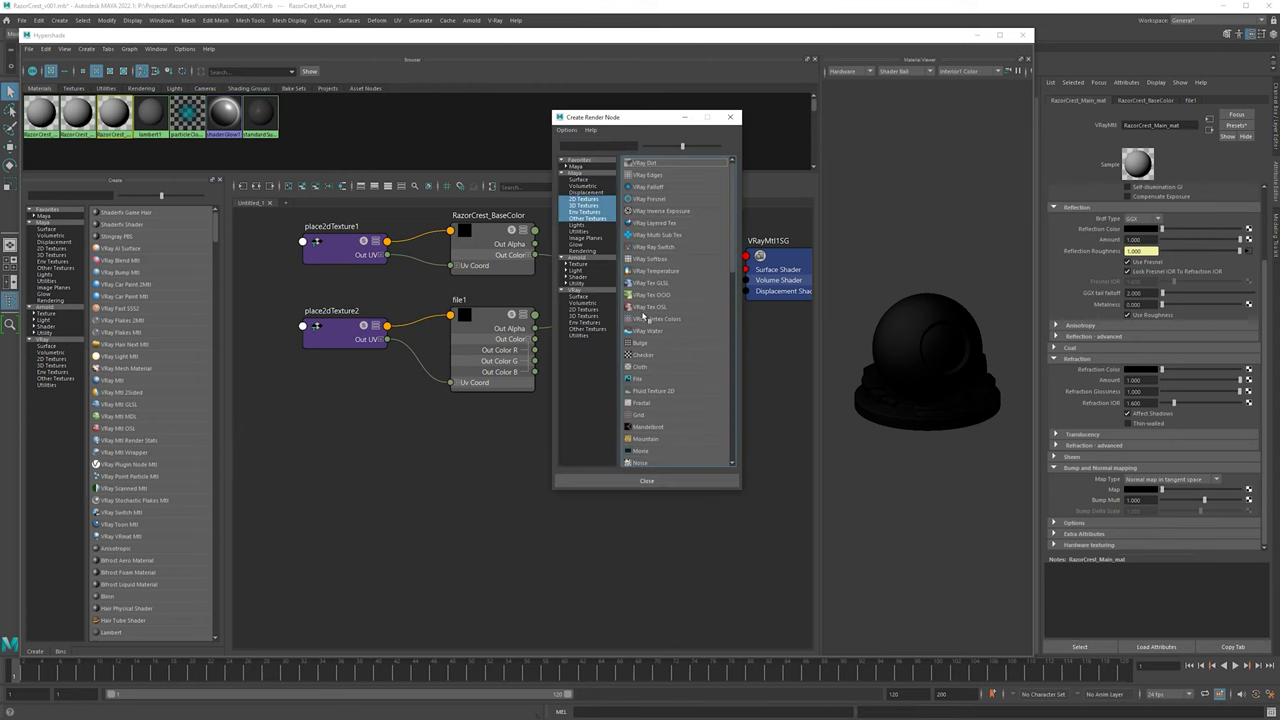
pyautogui.click(638, 379)
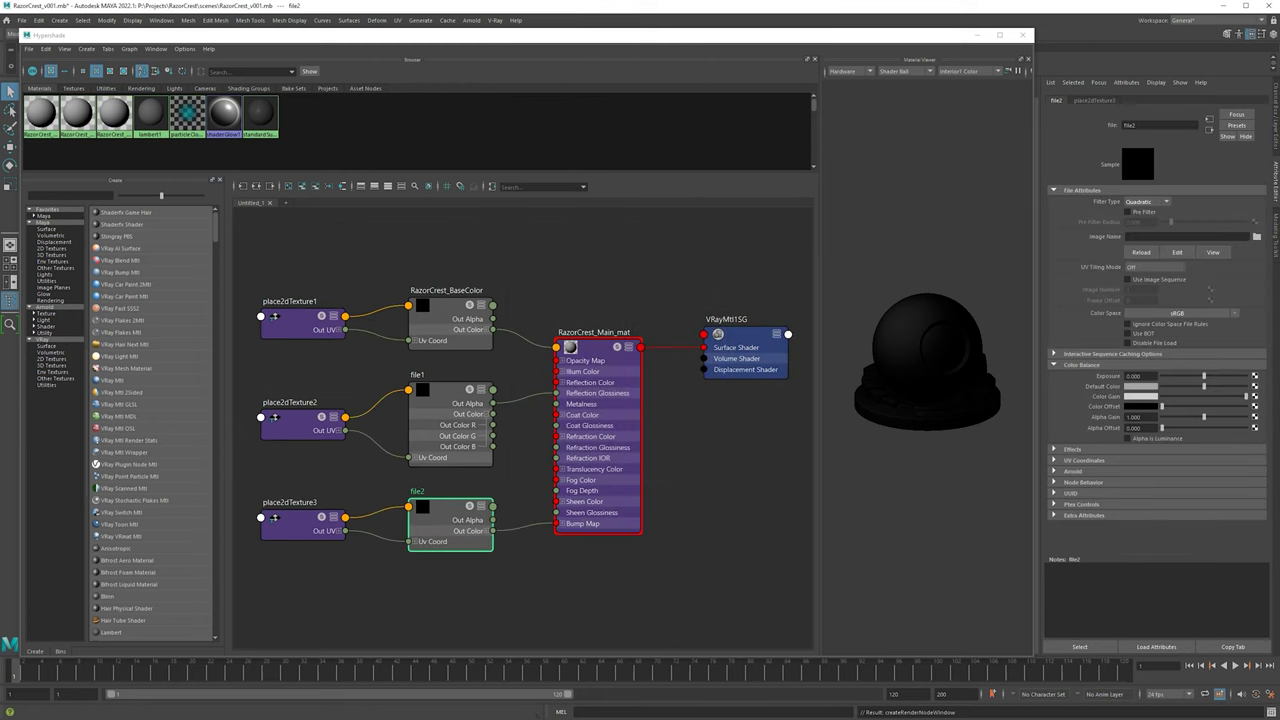
pyautogui.click(1256, 237)
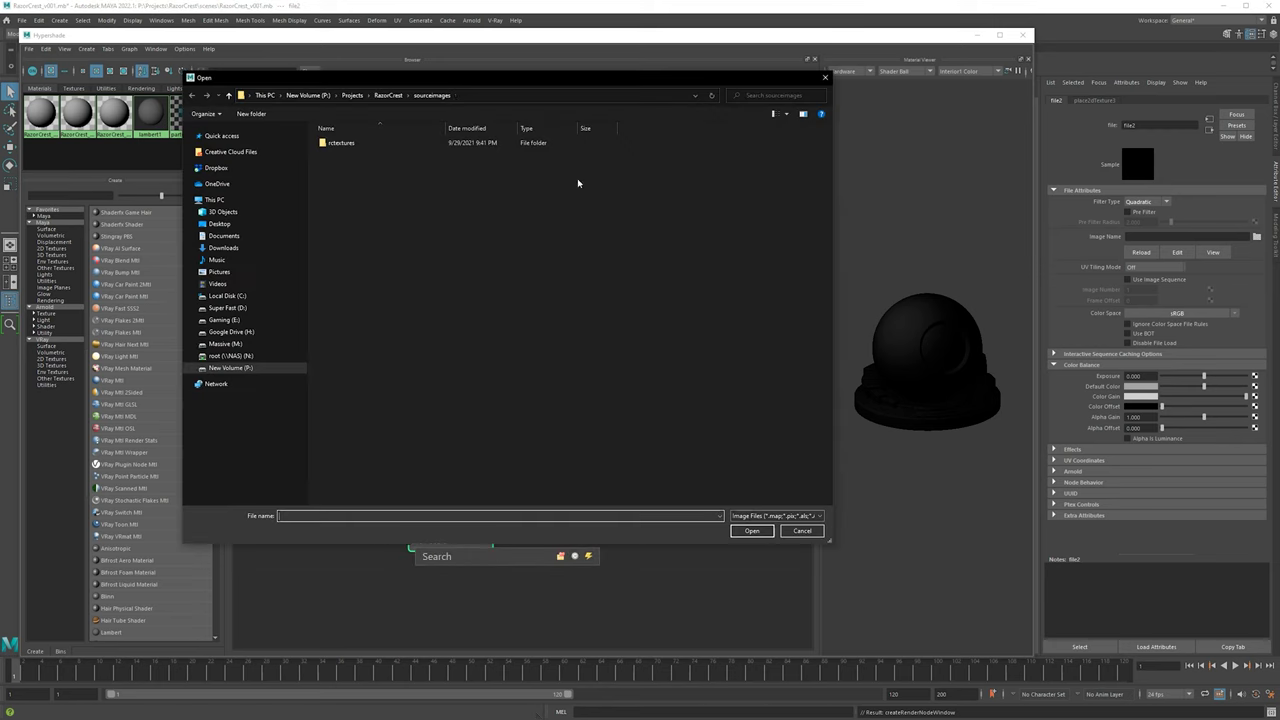
pyautogui.doubleClick(412, 143)
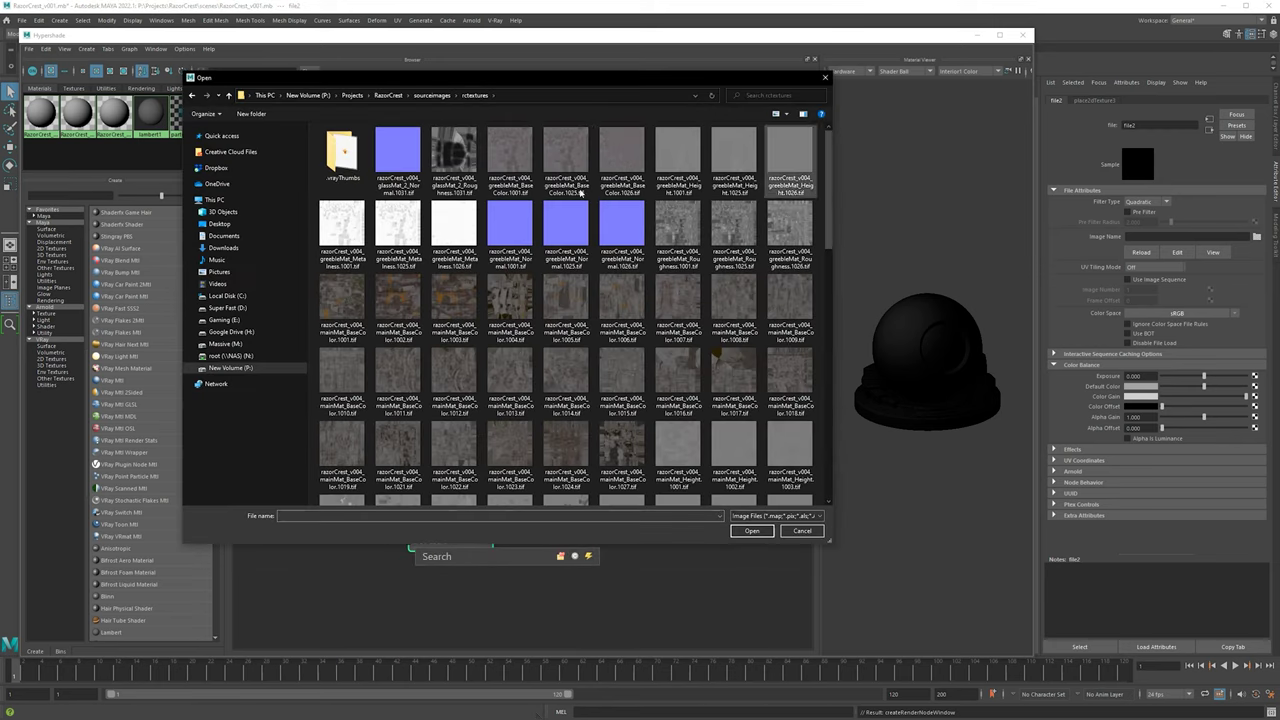
pyautogui.scroll(-10, 724, 230)
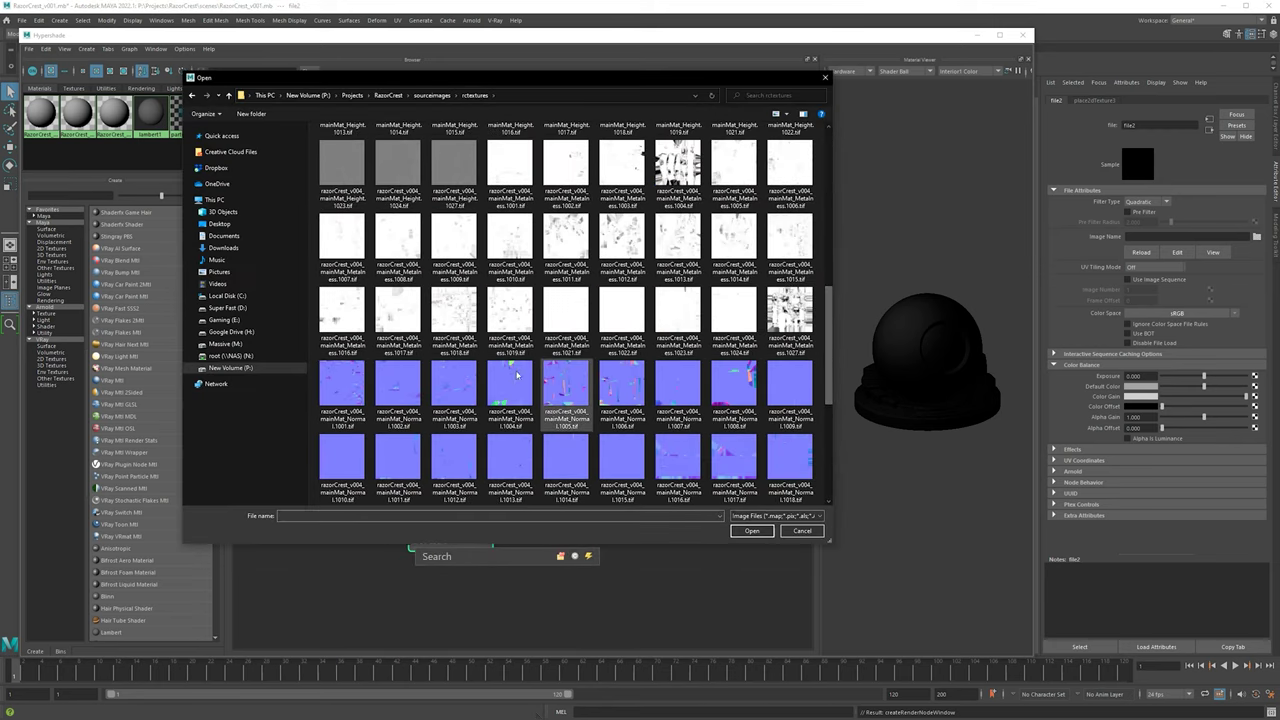
pyautogui.doubleClick(348, 383)
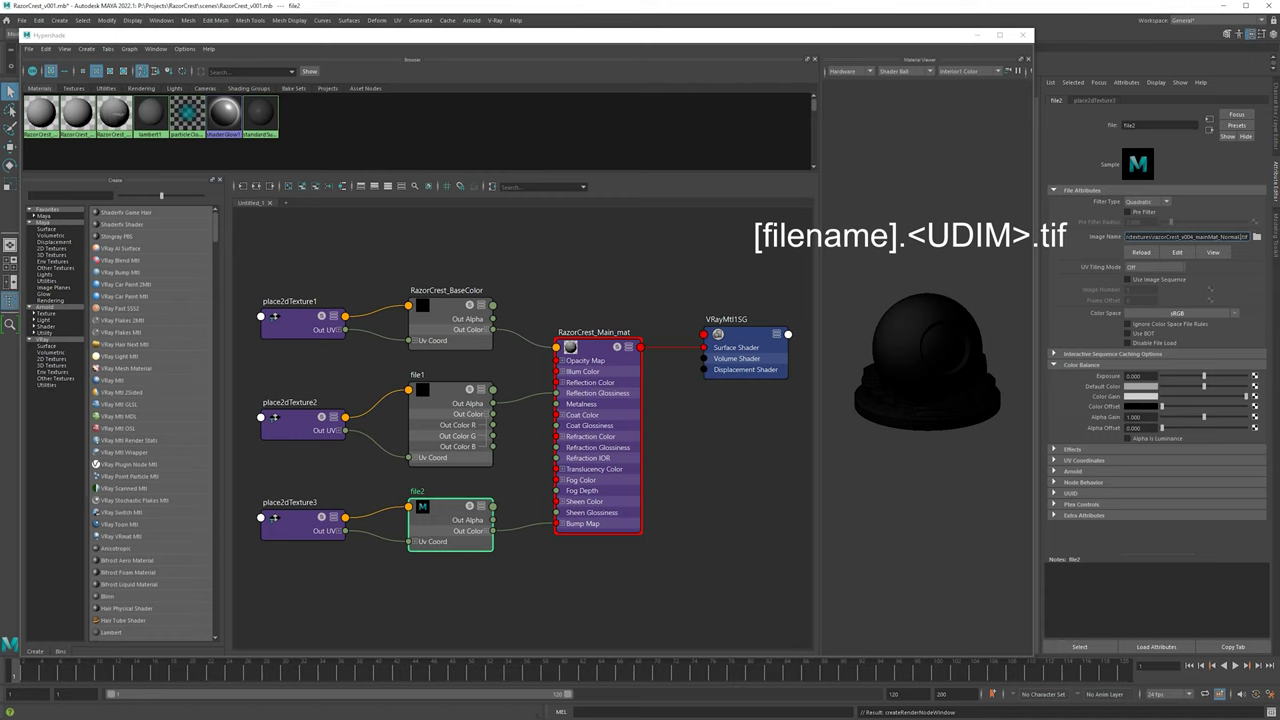
# - Replace the tile number in the normal texture's image name with <UDIM> and set its color space to the utility option Raw
pyautogui.write('UDIM>.')
pyautogui.press('Return')
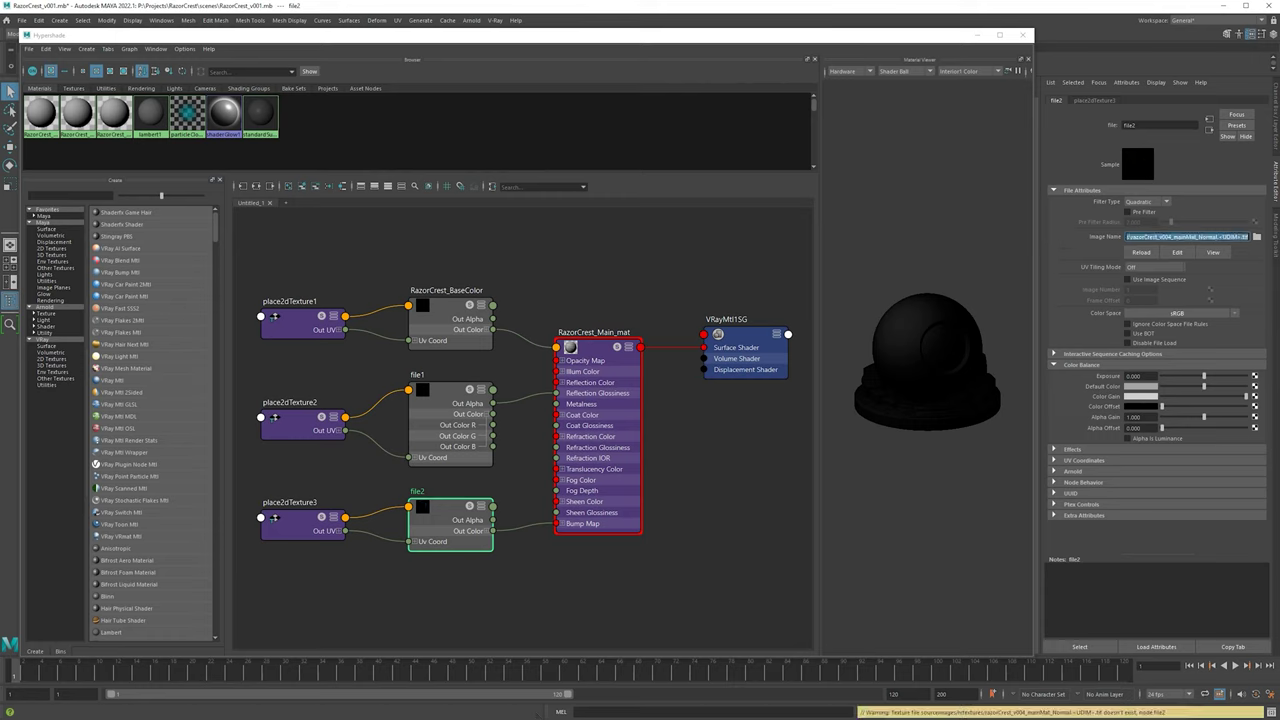
pyautogui.click(1151, 317)
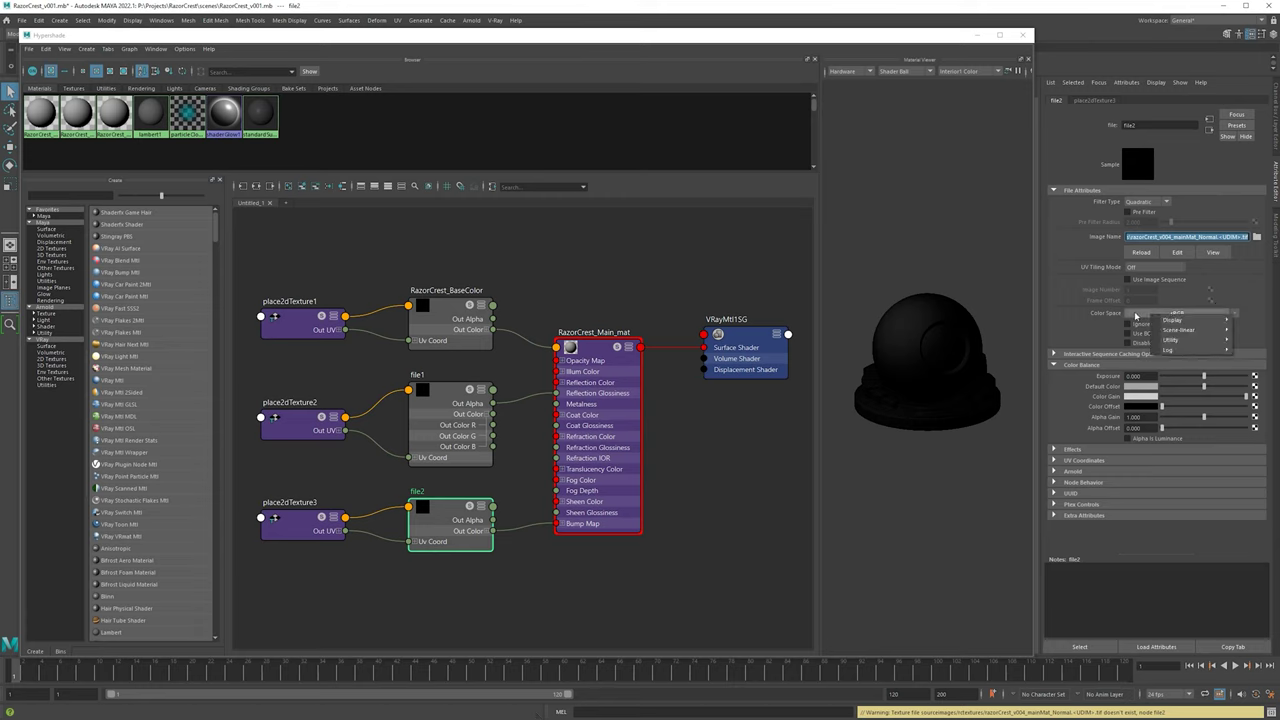
pyautogui.moveTo(1172, 342)
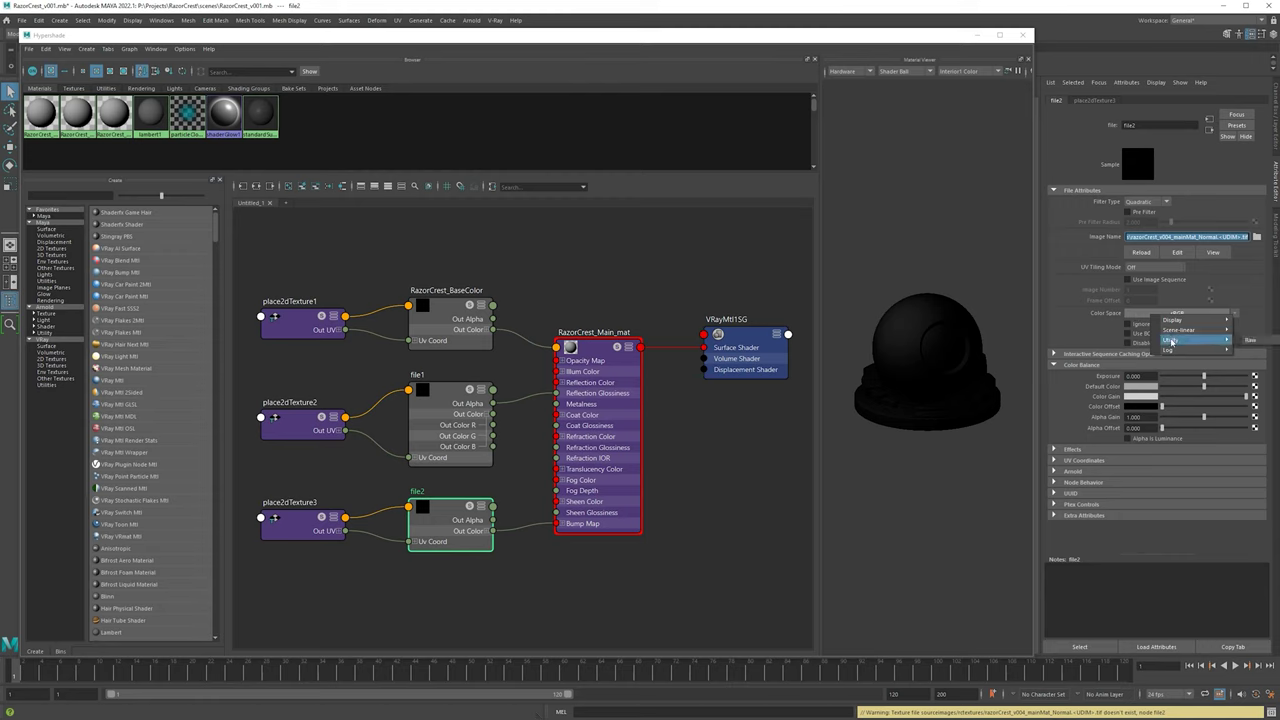
pyautogui.click(1260, 344)
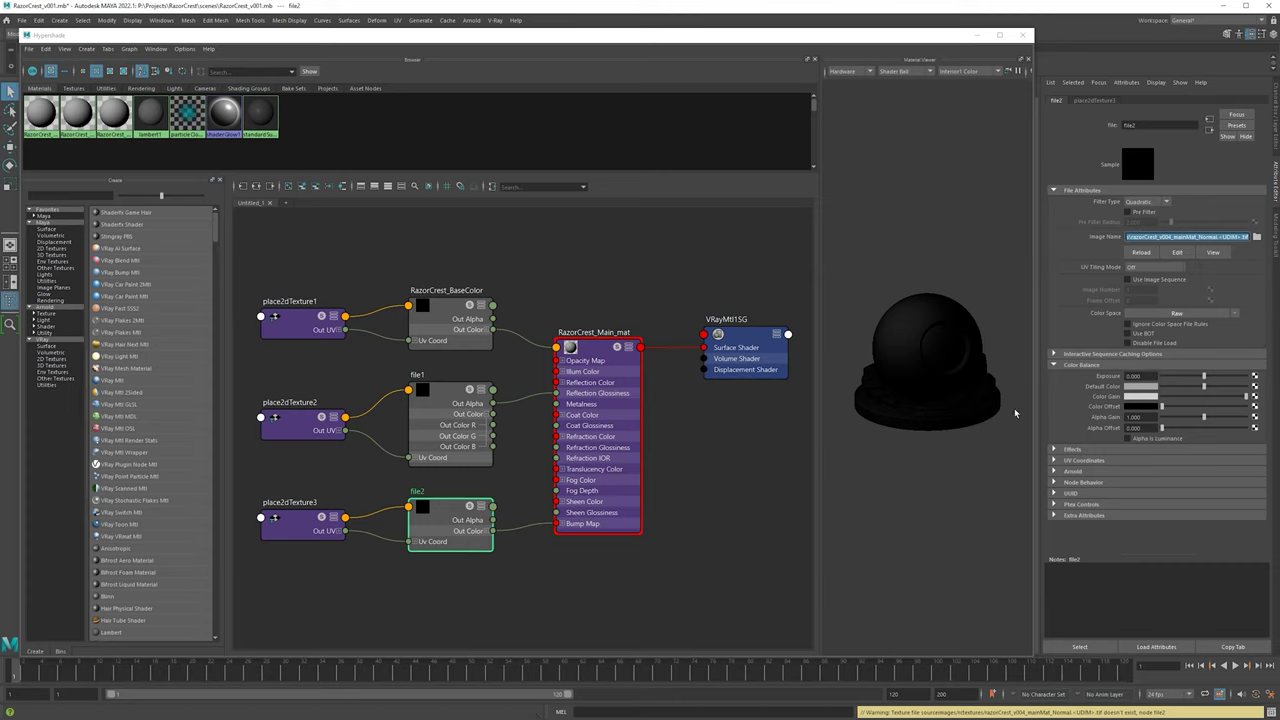
pyautogui.click(1187, 316)
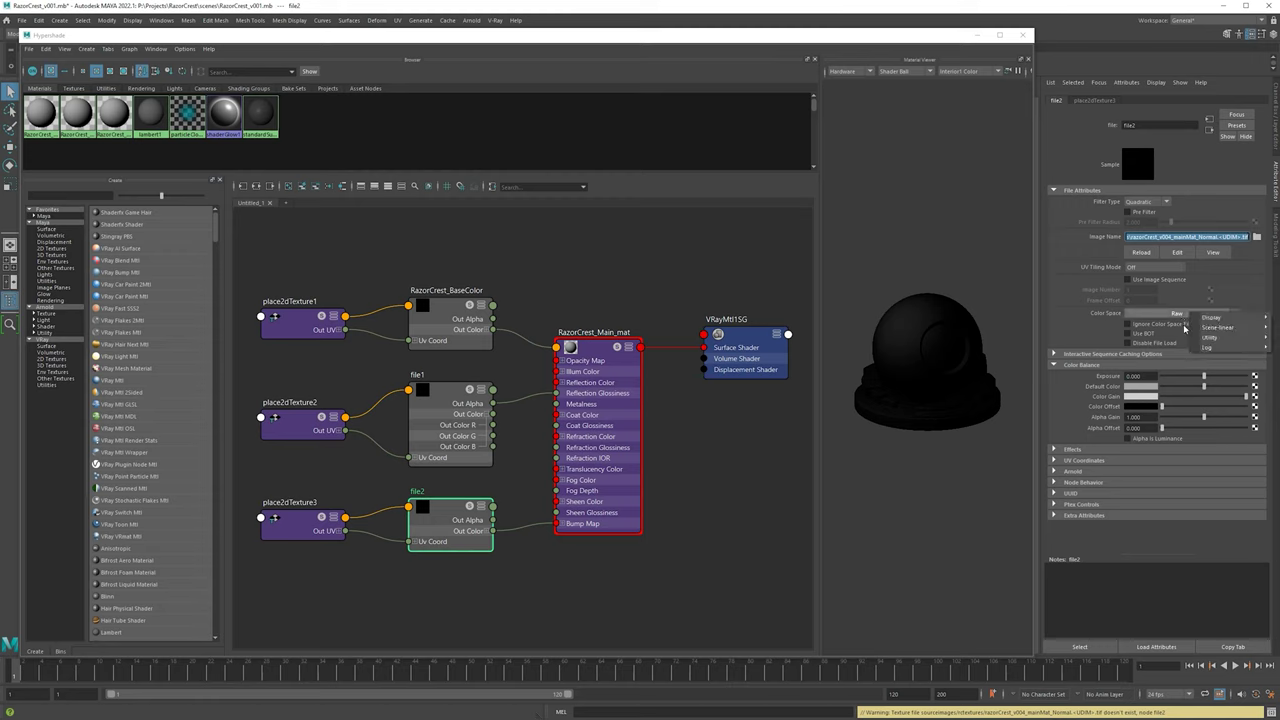
pyautogui.click(1180, 300)
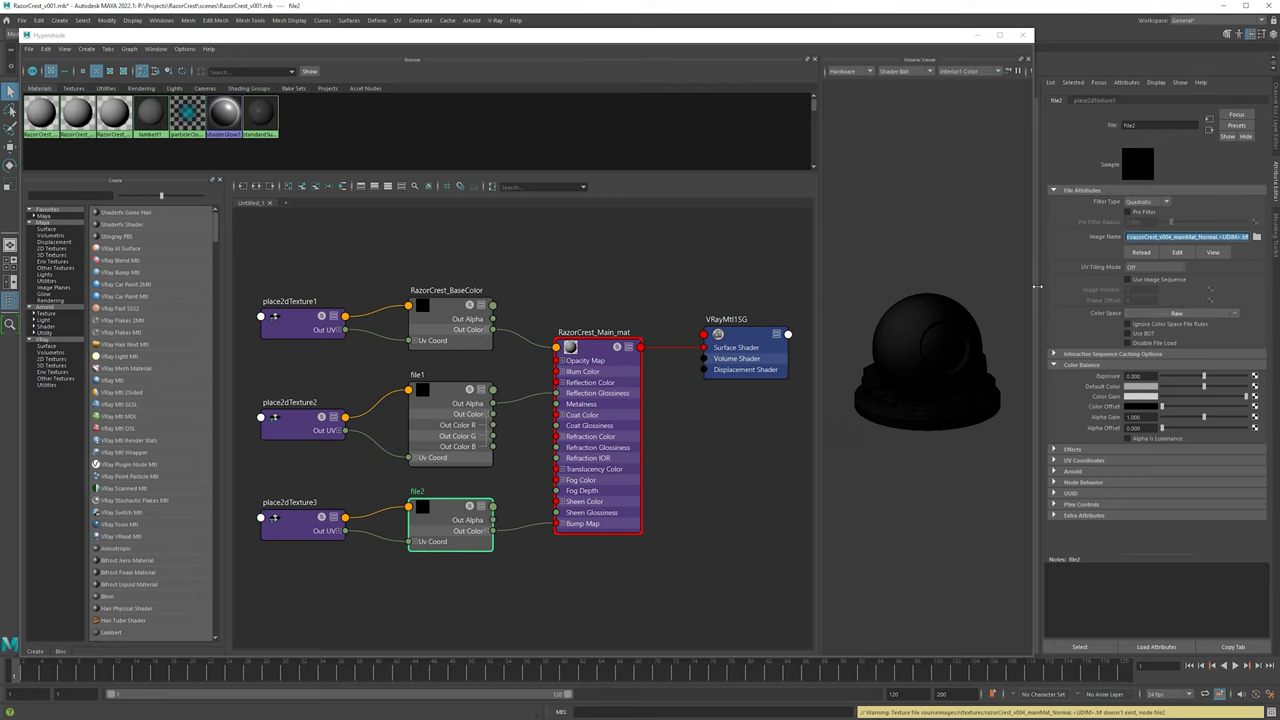
# - Graph the shading network of RazorCrest_Greebles_mat and make room beside the material for its texture nodes
pyautogui.click(580, 276)
pyautogui.click(594, 332)
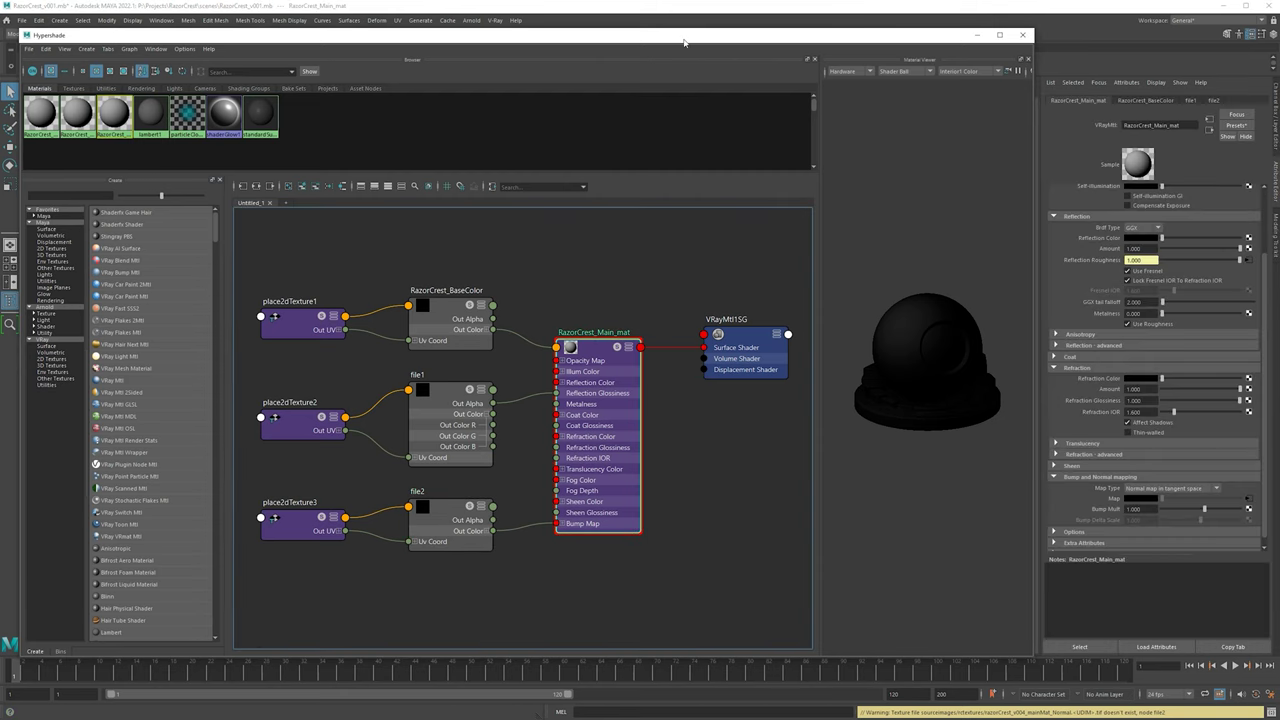
pyautogui.scroll(-2, 669, 353)
pyautogui.rightClick(77, 113)
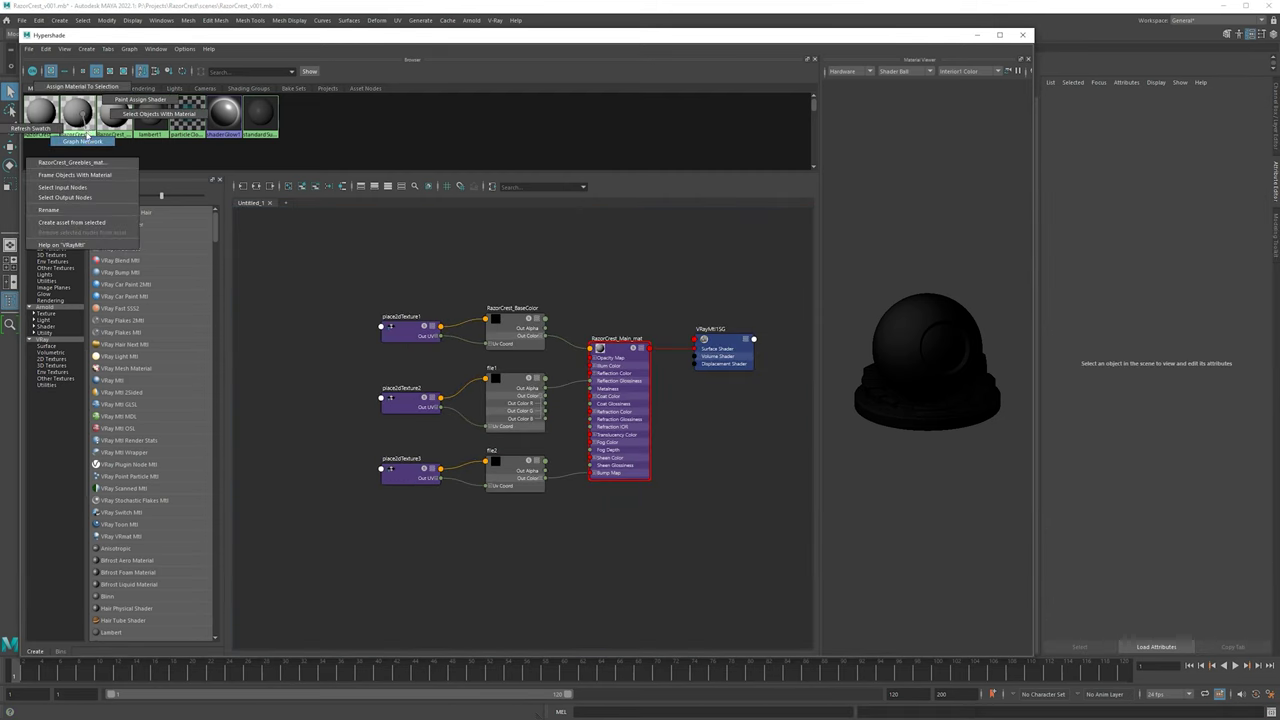
pyautogui.click(82, 141)
pyautogui.click(428, 386)
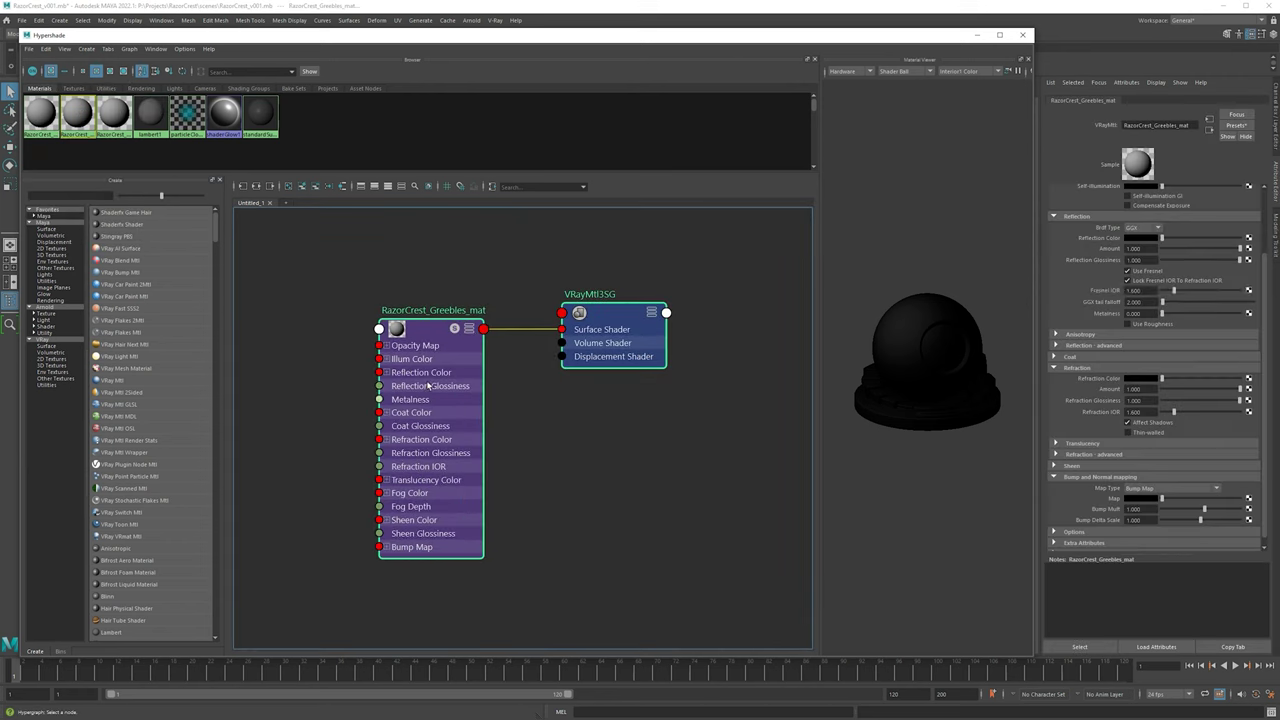
pyautogui.keyDown('alt'); pyautogui.moveTo(428, 386); pyautogui.dragTo(534, 390, button='middle'); pyautogui.keyUp('alt')
pyautogui.scroll(-2, 306, 408)
pyautogui.scroll(4, 419, 379)
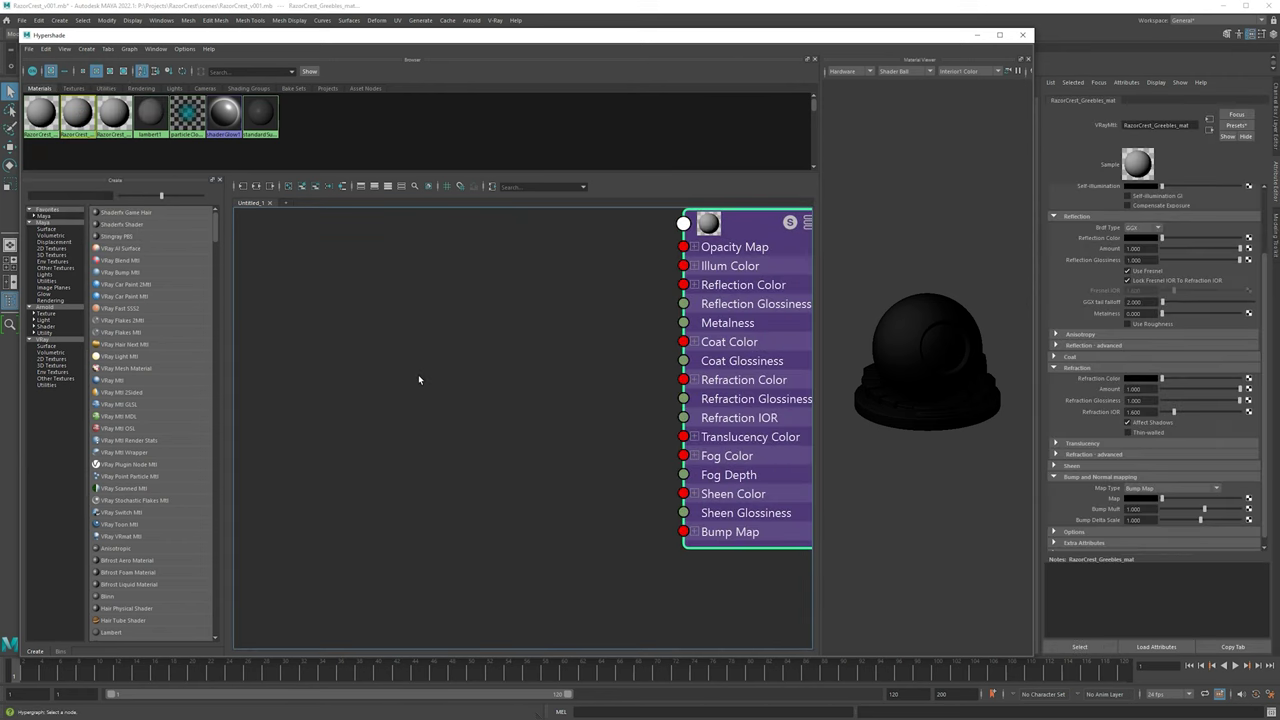
# - Move RazorCrest_Greebles_mat and its shading group aside in the graph to free space for texture nodes
pyautogui.keyDown('alt'); pyautogui.moveTo(451, 355); pyautogui.dragTo(275, 395, button='middle'); pyautogui.keyUp('alt')
pyautogui.scroll(-3, 371, 371)
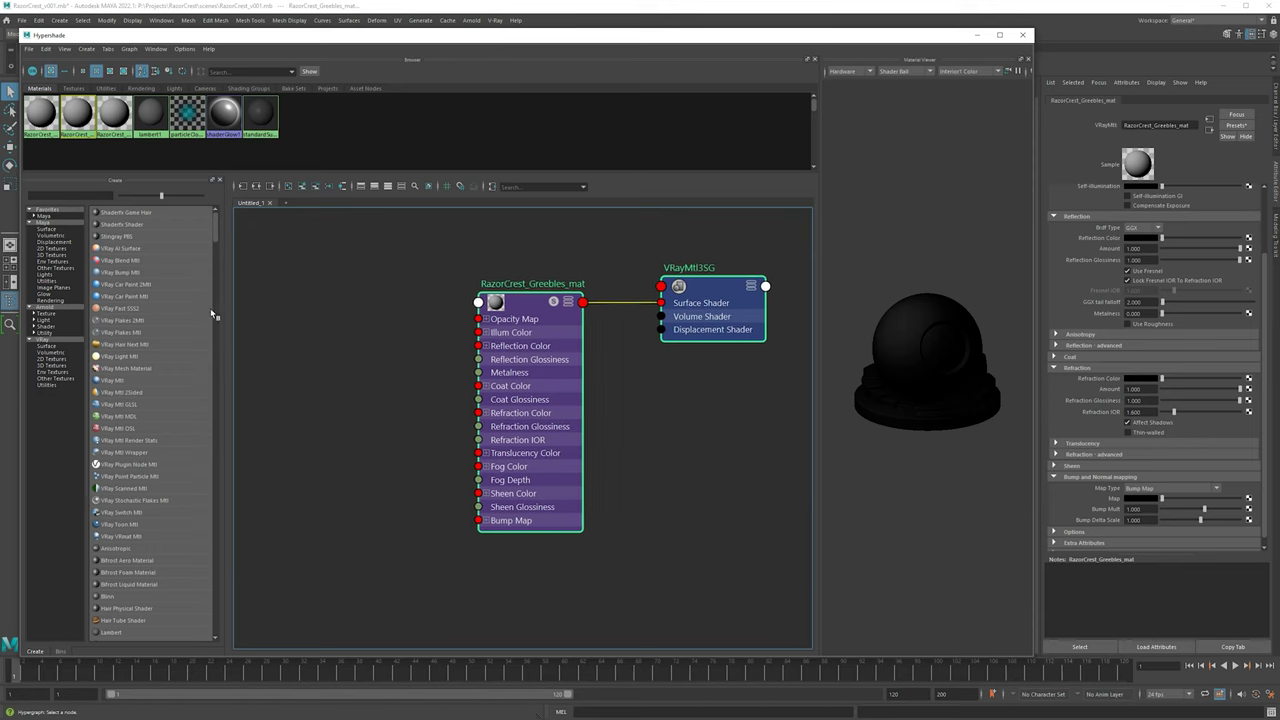
pyautogui.click(320, 307)
pyautogui.press('Tab')
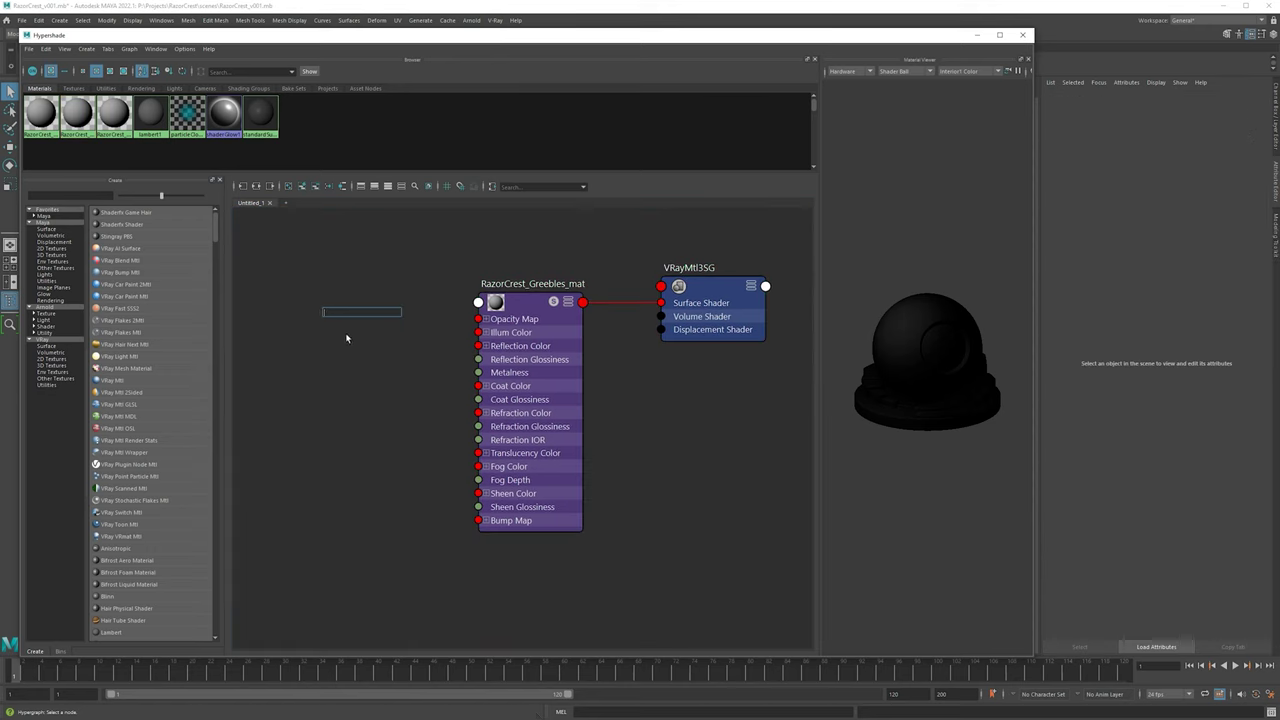
pyautogui.click(352, 290)
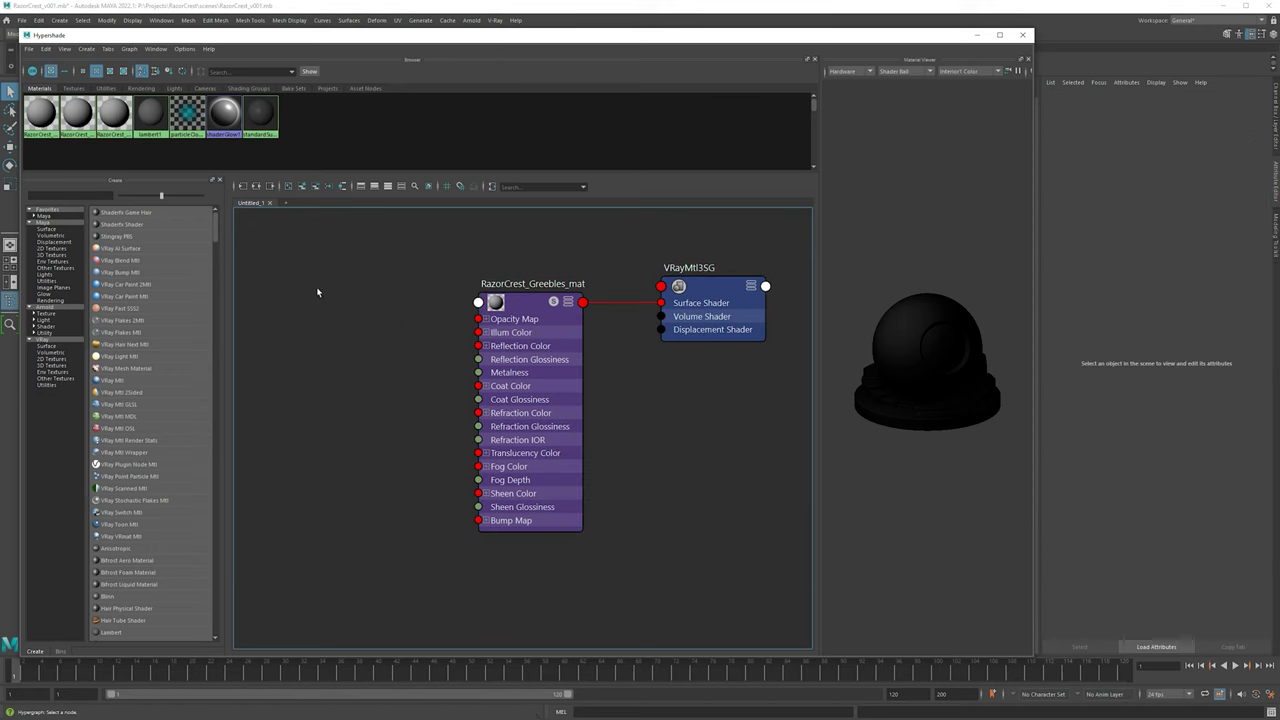
pyautogui.moveTo(490, 360); pyautogui.dragTo(518, 356)
pyautogui.moveTo(710, 304); pyautogui.dragTo(738, 295)
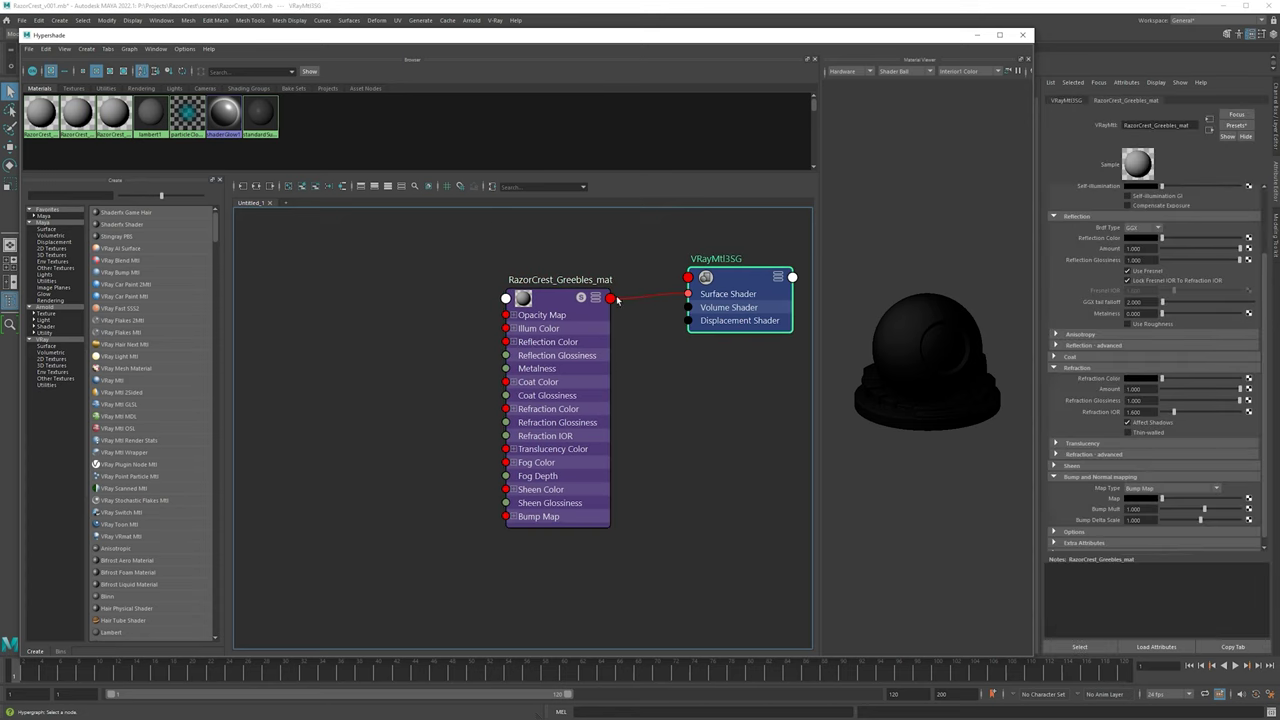
# - Add a File texture node beside RazorCrest_Greebles_mat and space the material away from it
pyautogui.click(240, 295)
pyautogui.press('Tab')
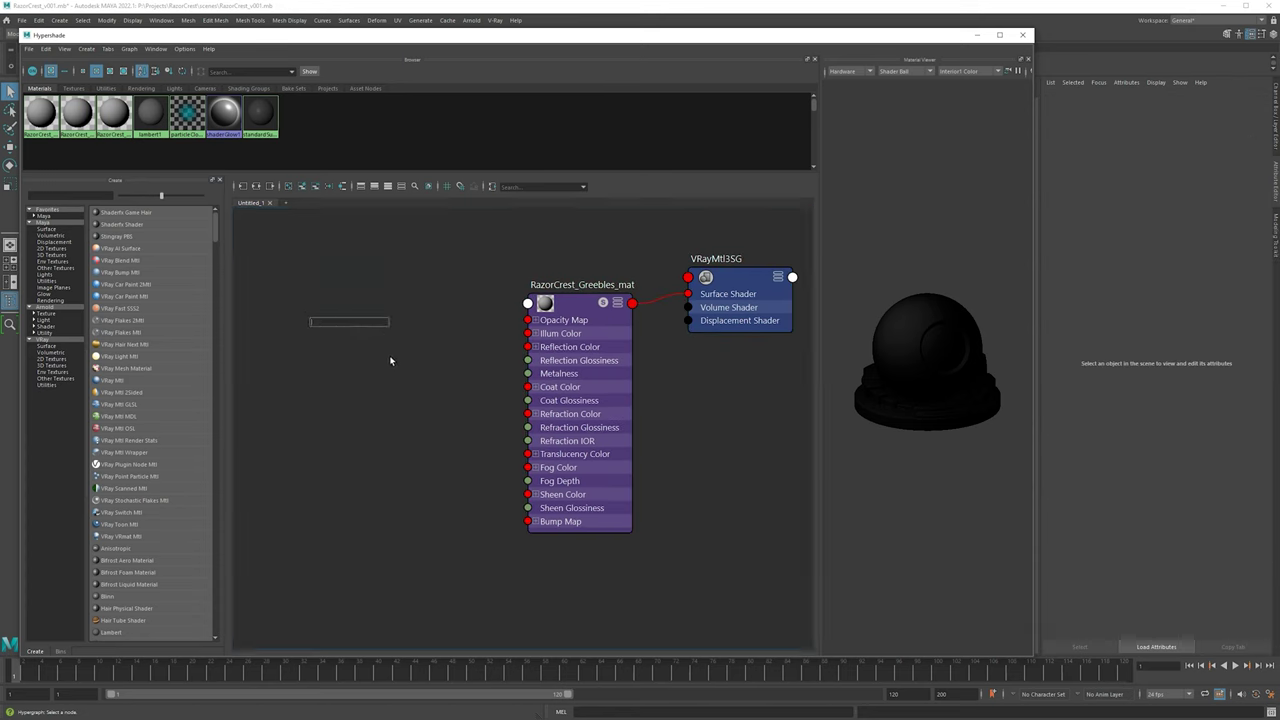
pyautogui.write('file')
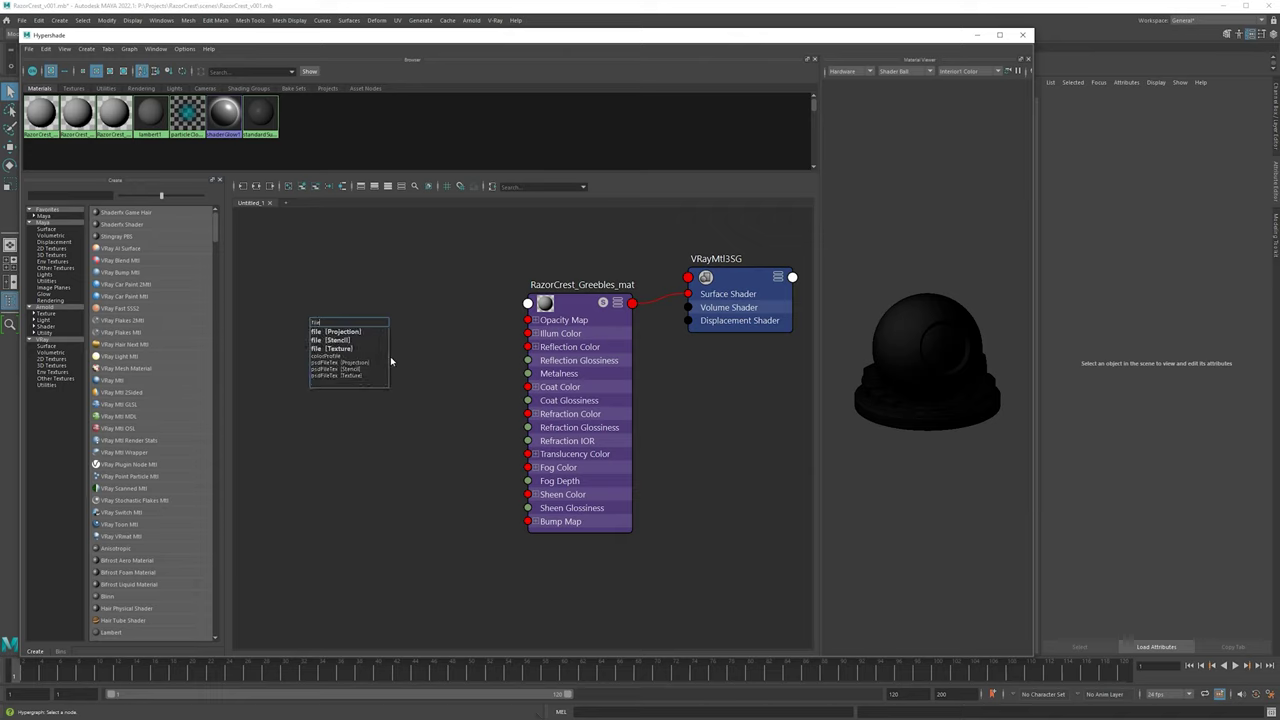
pyautogui.click(338, 348)
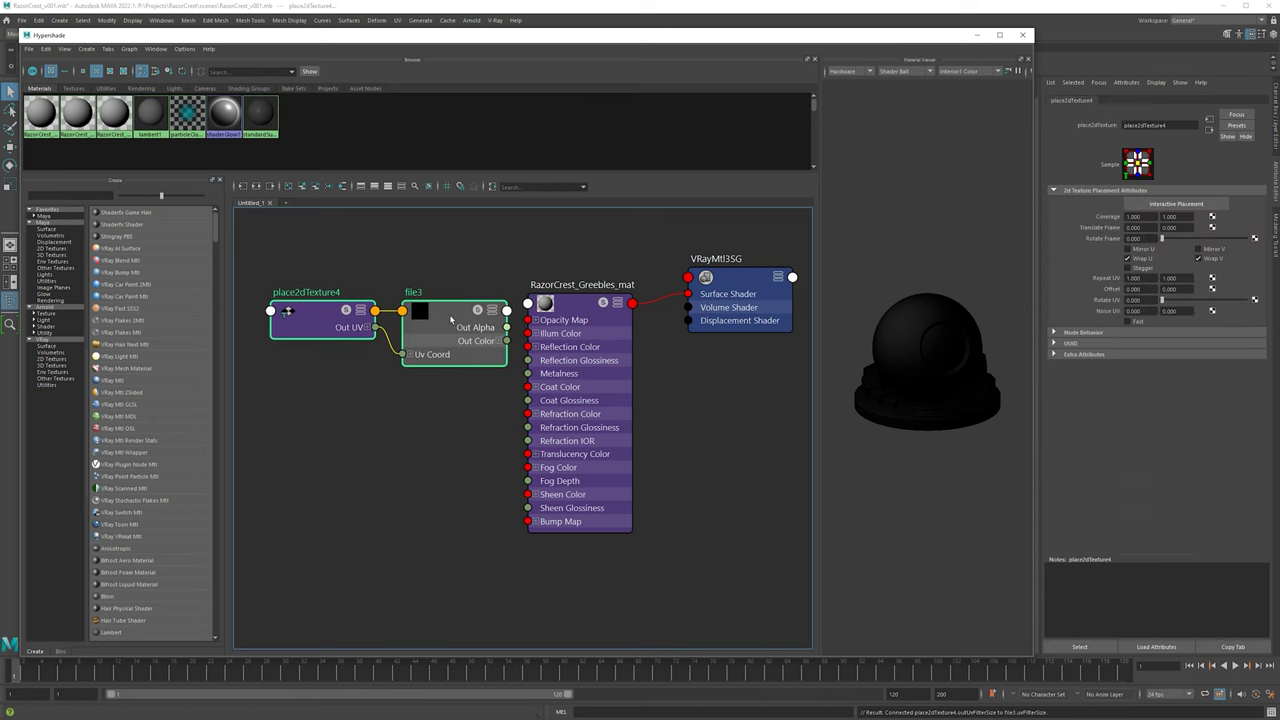
pyautogui.moveTo(581, 310); pyautogui.dragTo(596, 306)
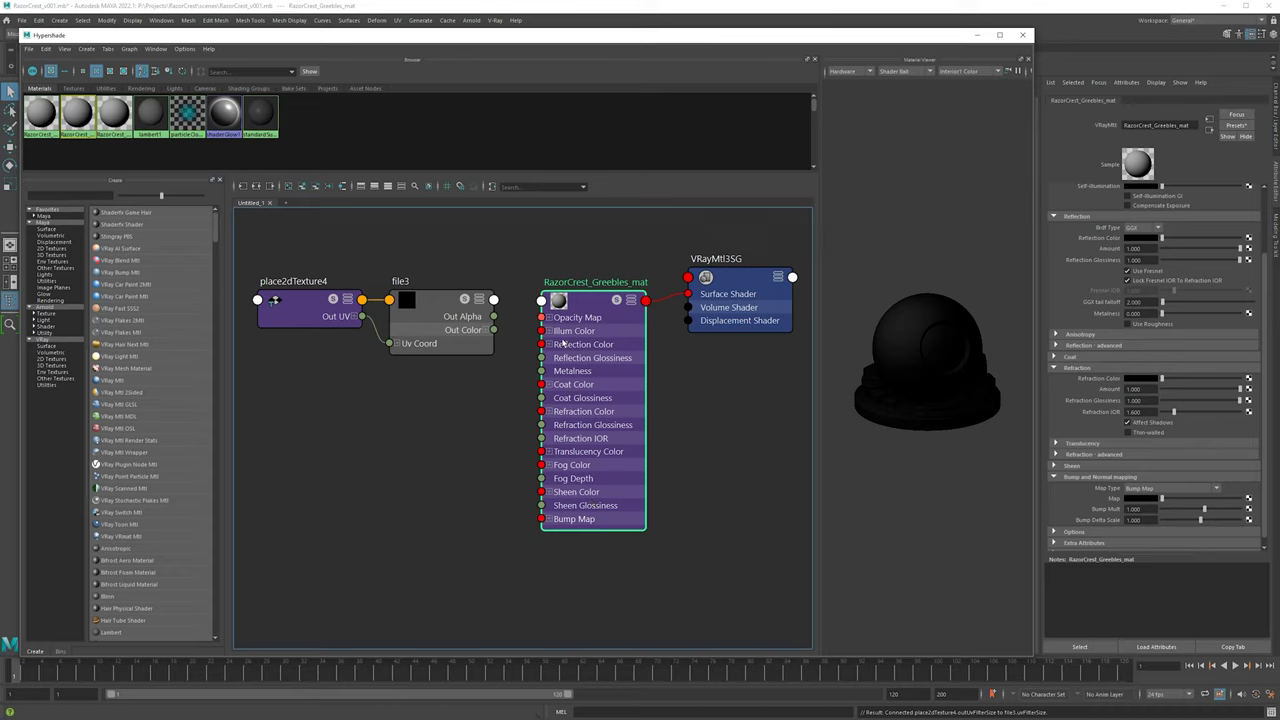
# - Show all attributes on the RazorCrest_Greebles_mat node and connect the new file's Out Color to its color input
pyautogui.click(631, 300)
pyautogui.click(631, 301)
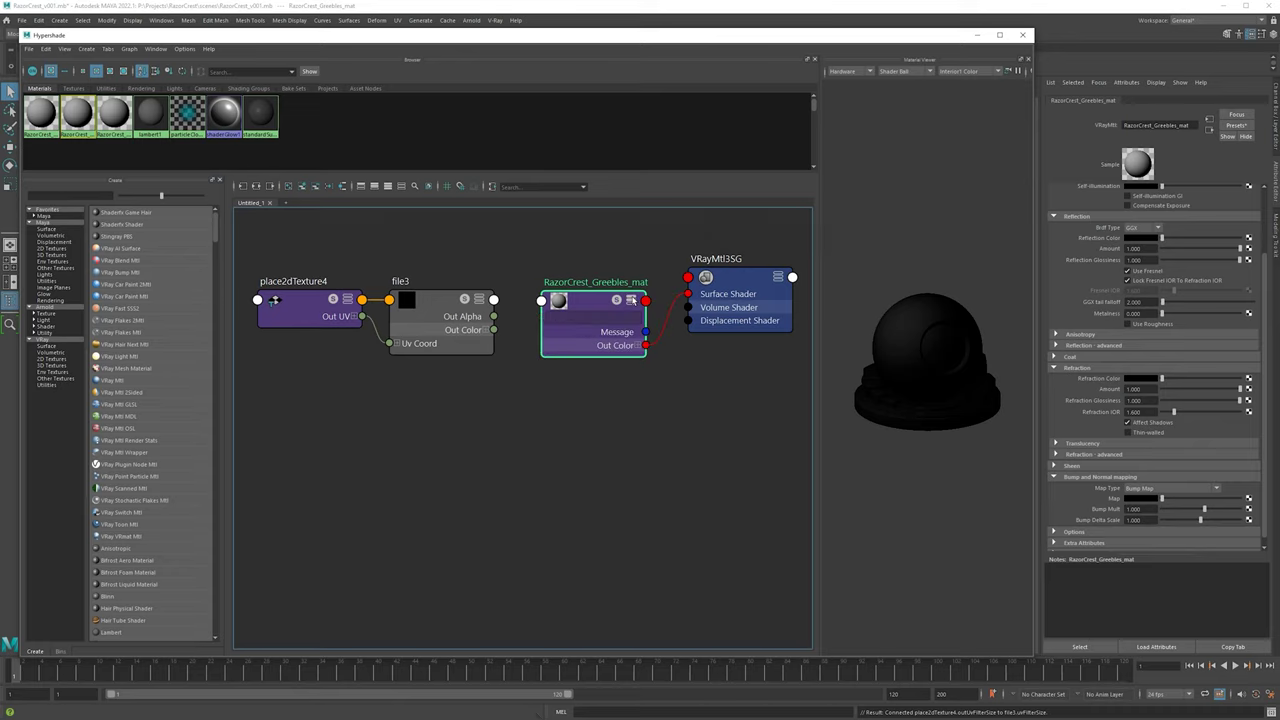
pyautogui.click(632, 303)
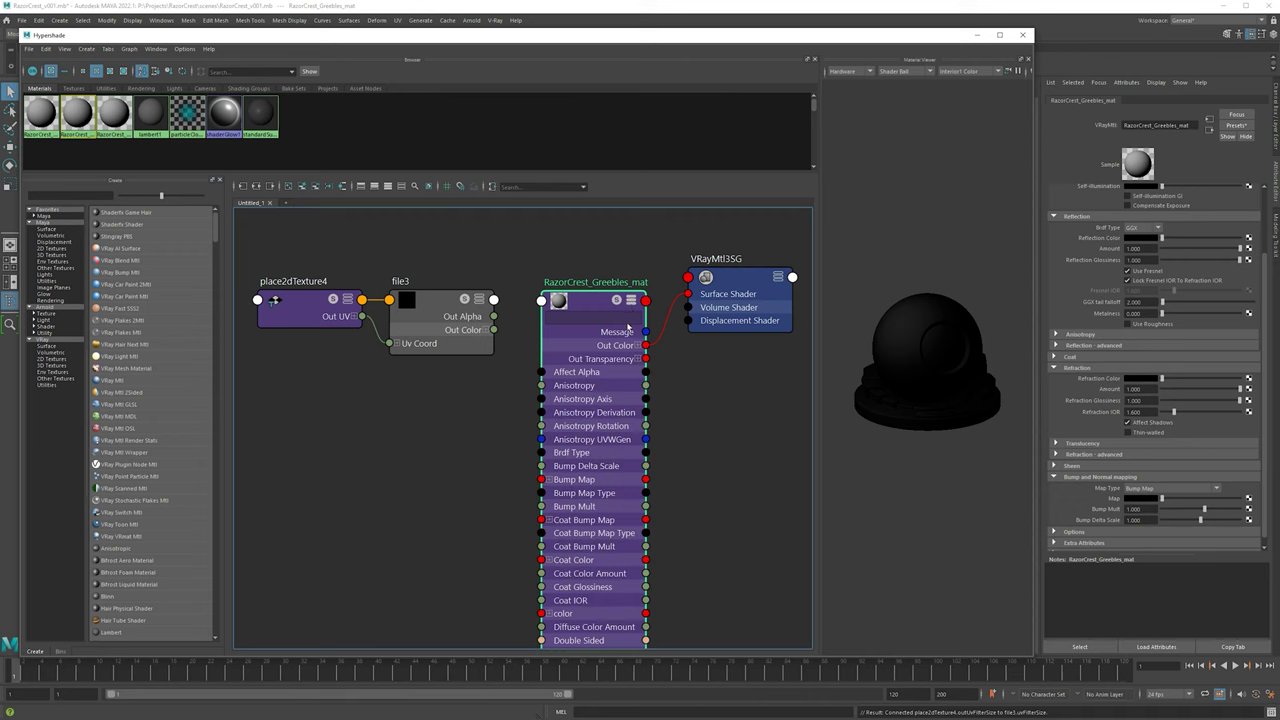
pyautogui.moveTo(597, 504); pyautogui.dragTo(605, 402)
pyautogui.scroll(-5, 605, 402)
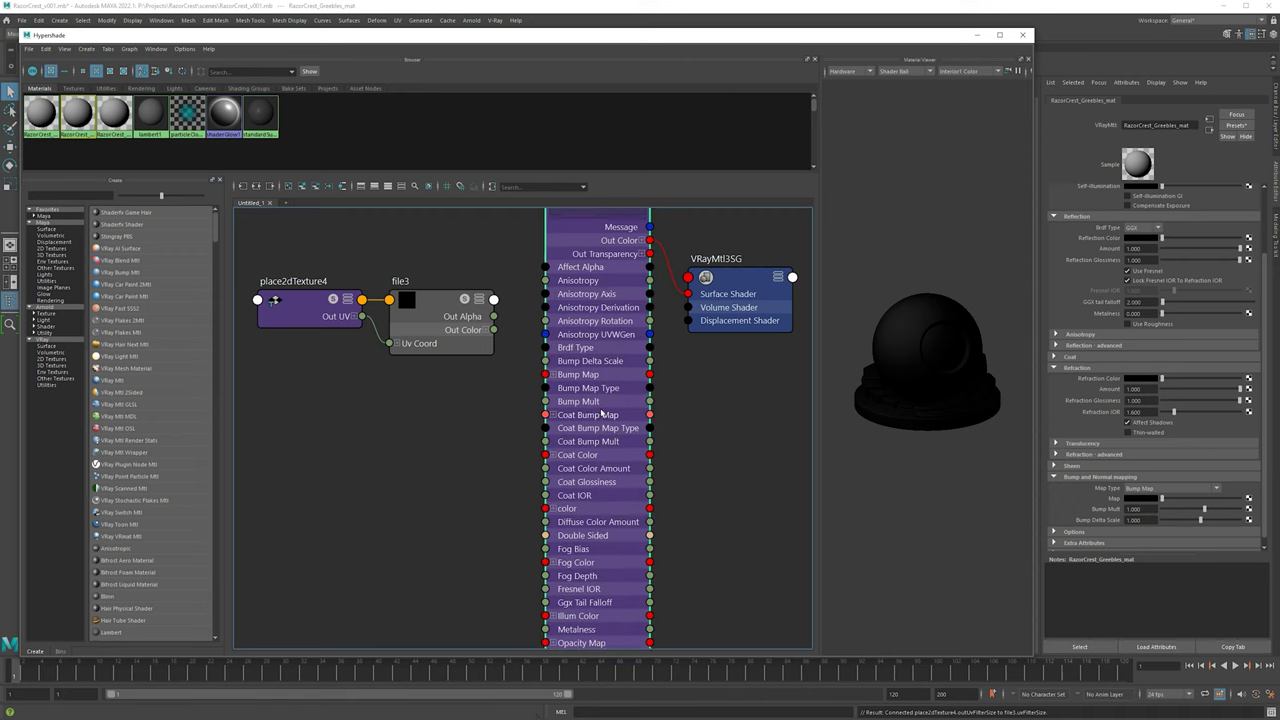
pyautogui.moveTo(593, 480); pyautogui.dragTo(589, 380)
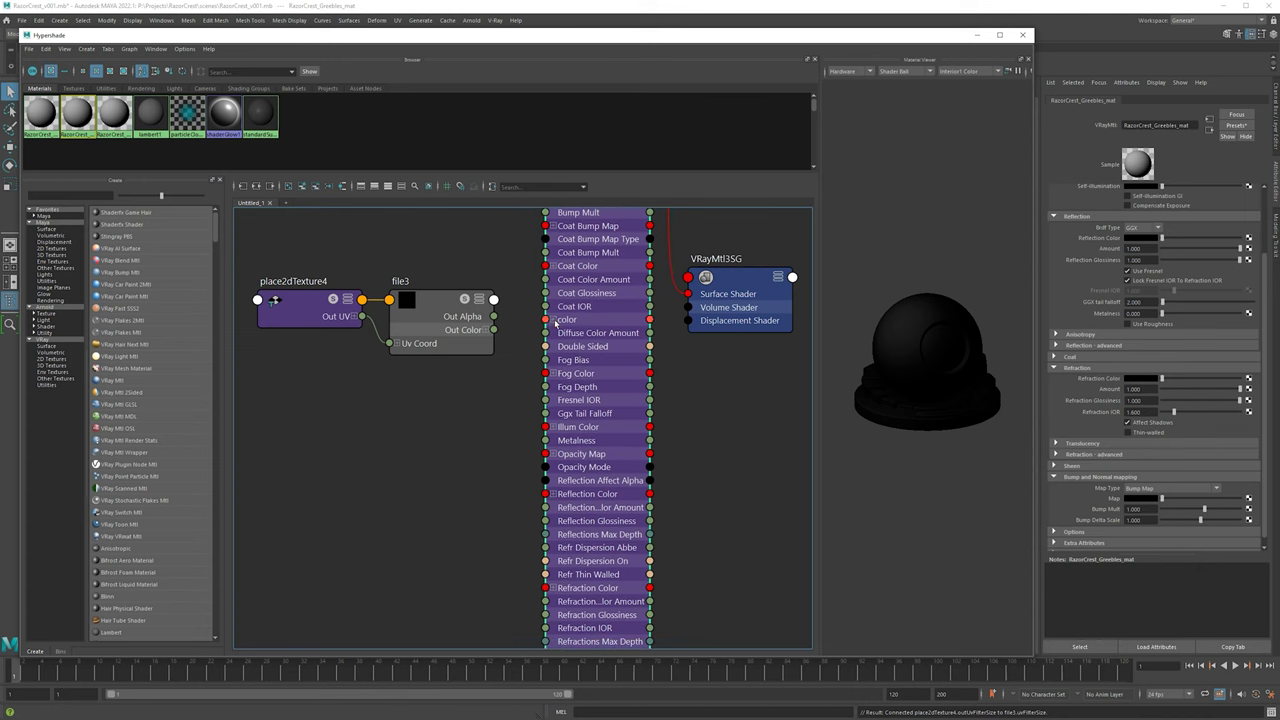
pyautogui.click(557, 320)
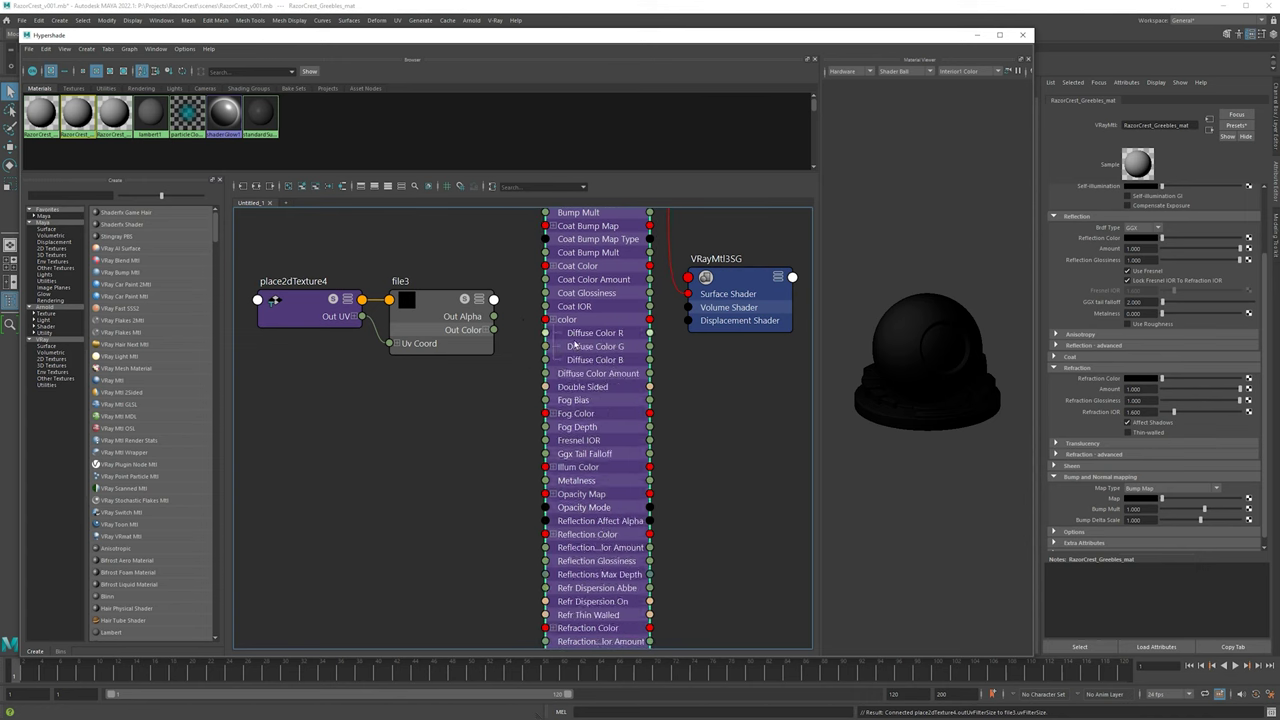
pyautogui.click(556, 320)
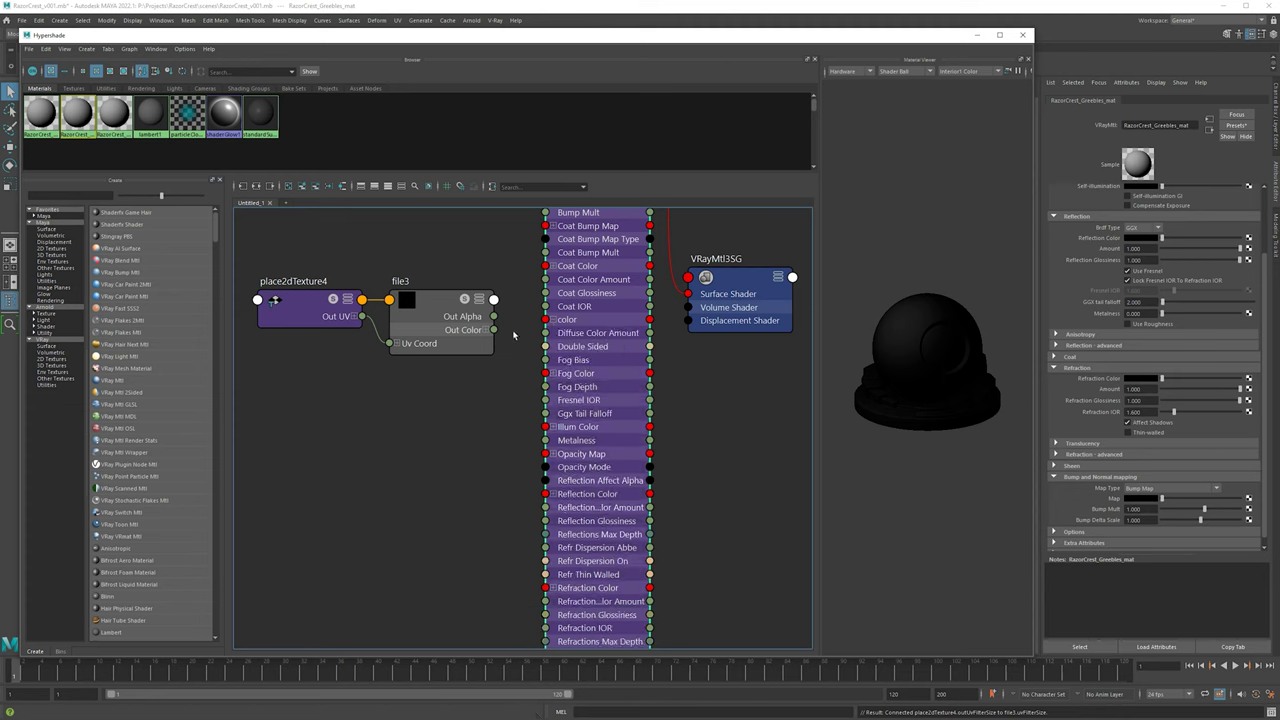
pyautogui.moveTo(493, 329); pyautogui.dragTo(545, 319)
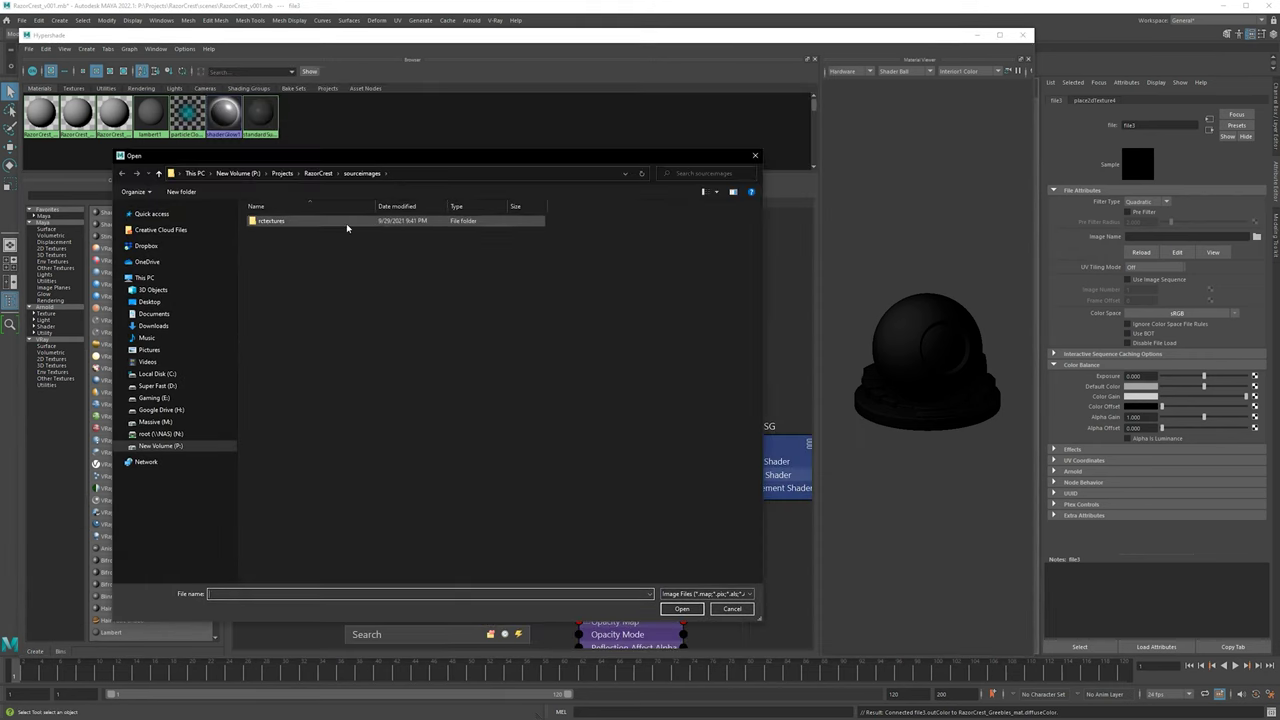
# - Load razorCrest_v004_greebleMat_BaseColor.1001.tif from the rctextures folder and replace the tile number in its image name with <UDIM>
pyautogui.doubleClick(347, 226)
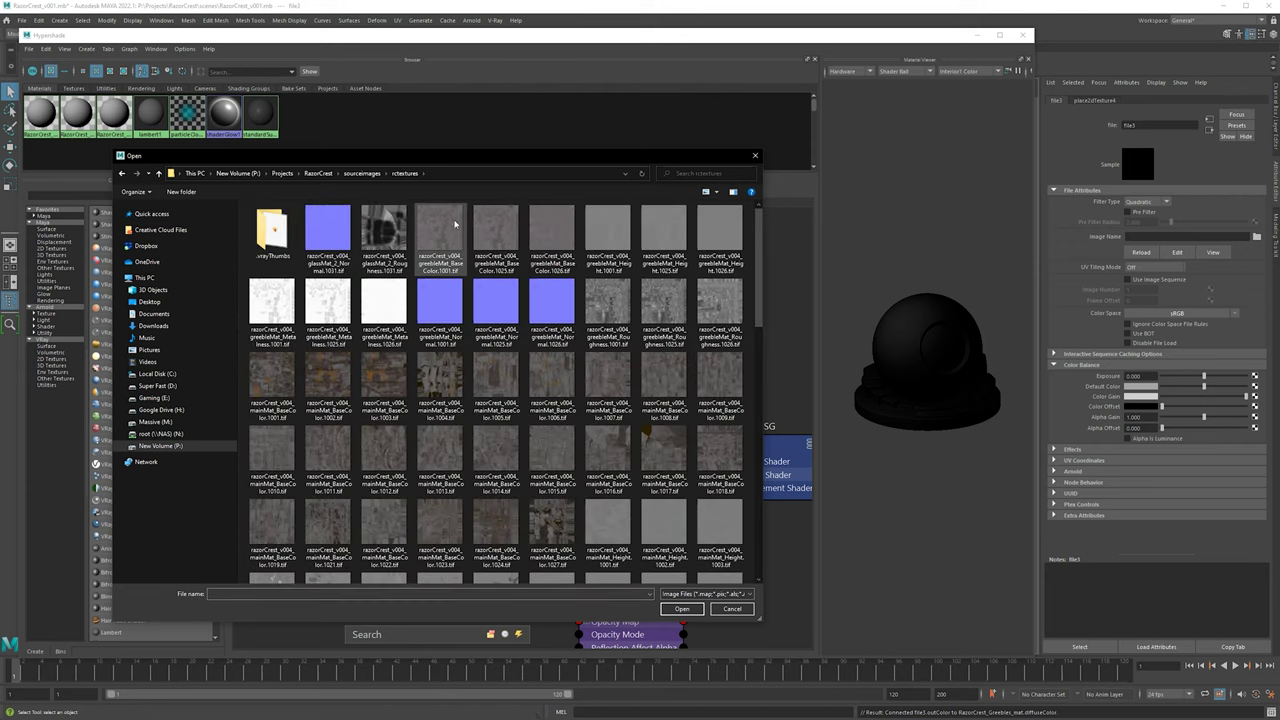
pyautogui.doubleClick(445, 236)
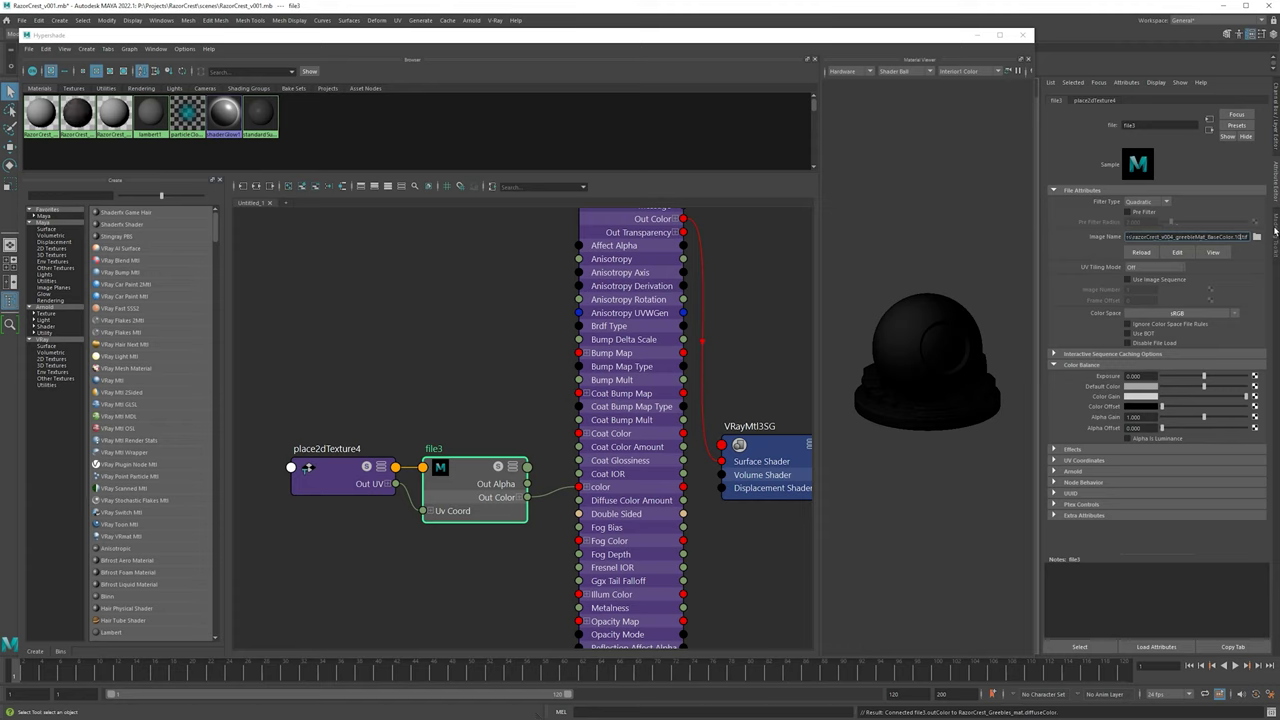
pyautogui.write('DIM>')
pyautogui.press('Return')
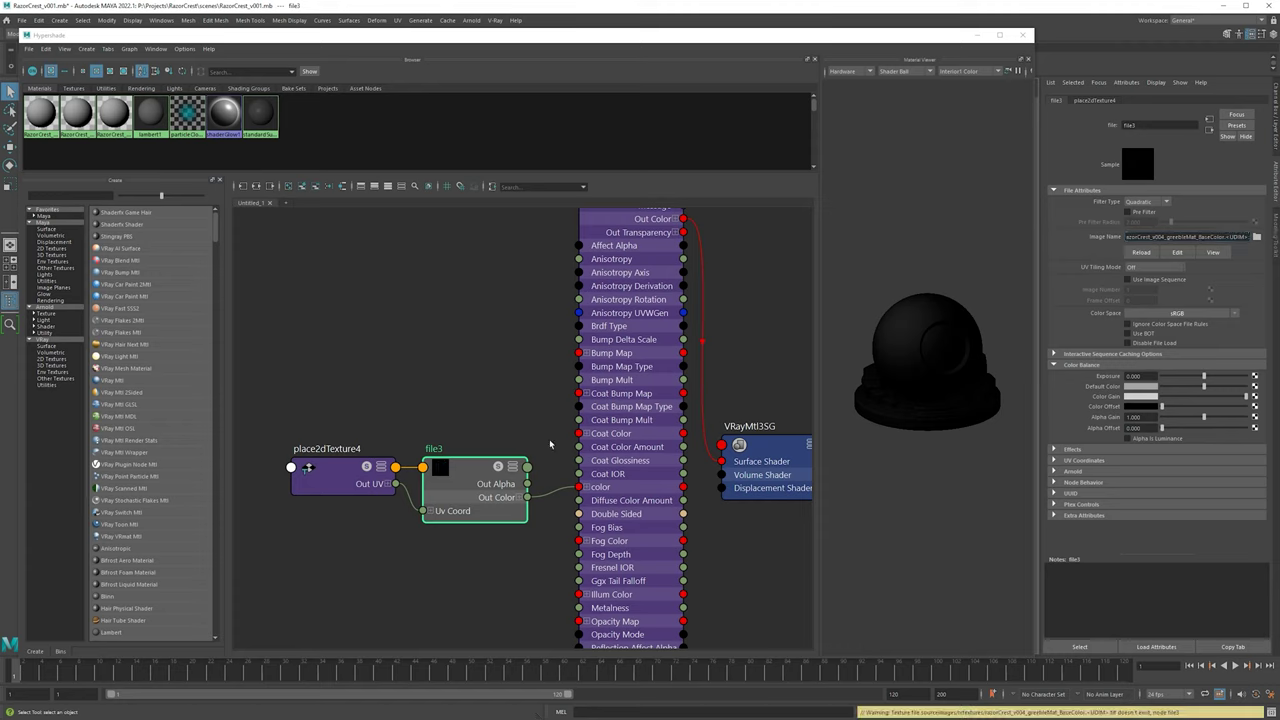
# - Rename the greebles base color file node as RazorCrest_Greebles_color
pyautogui.scroll(-1, 540, 440)
pyautogui.scroll(1, 496, 430)
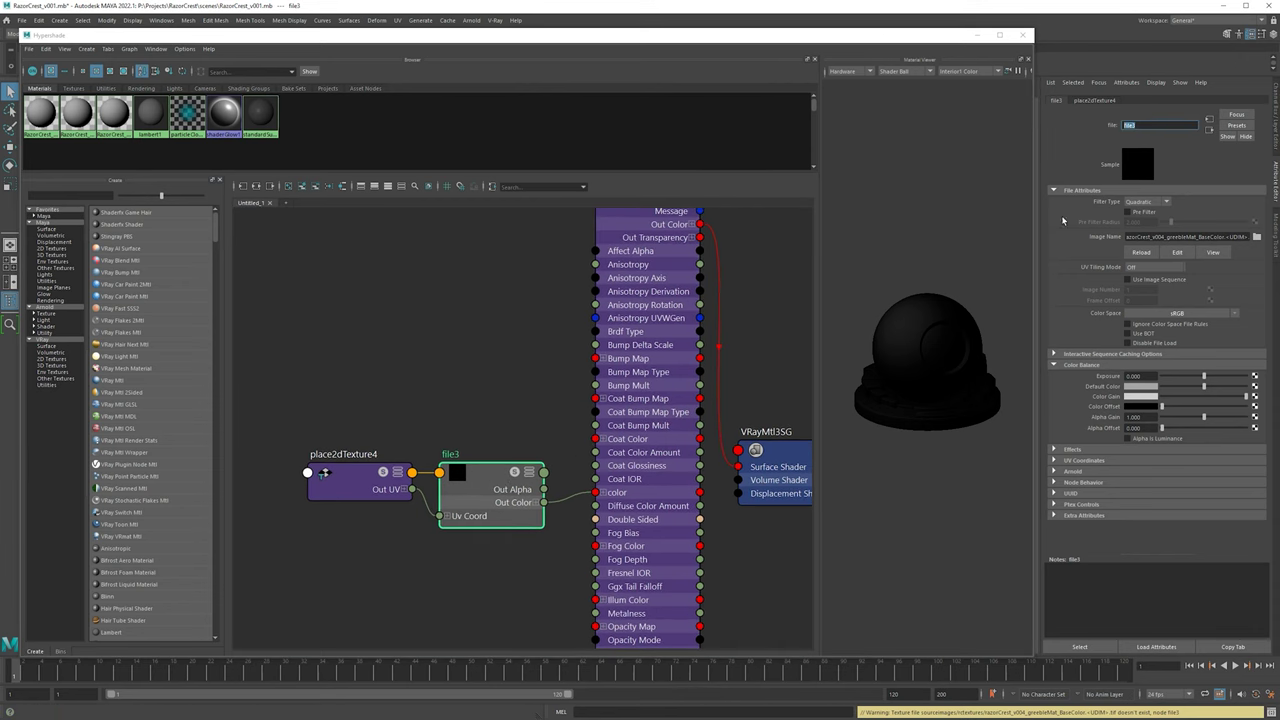
pyautogui.write('RazorCrest_Greebles_color')
pyautogui.press('Return')
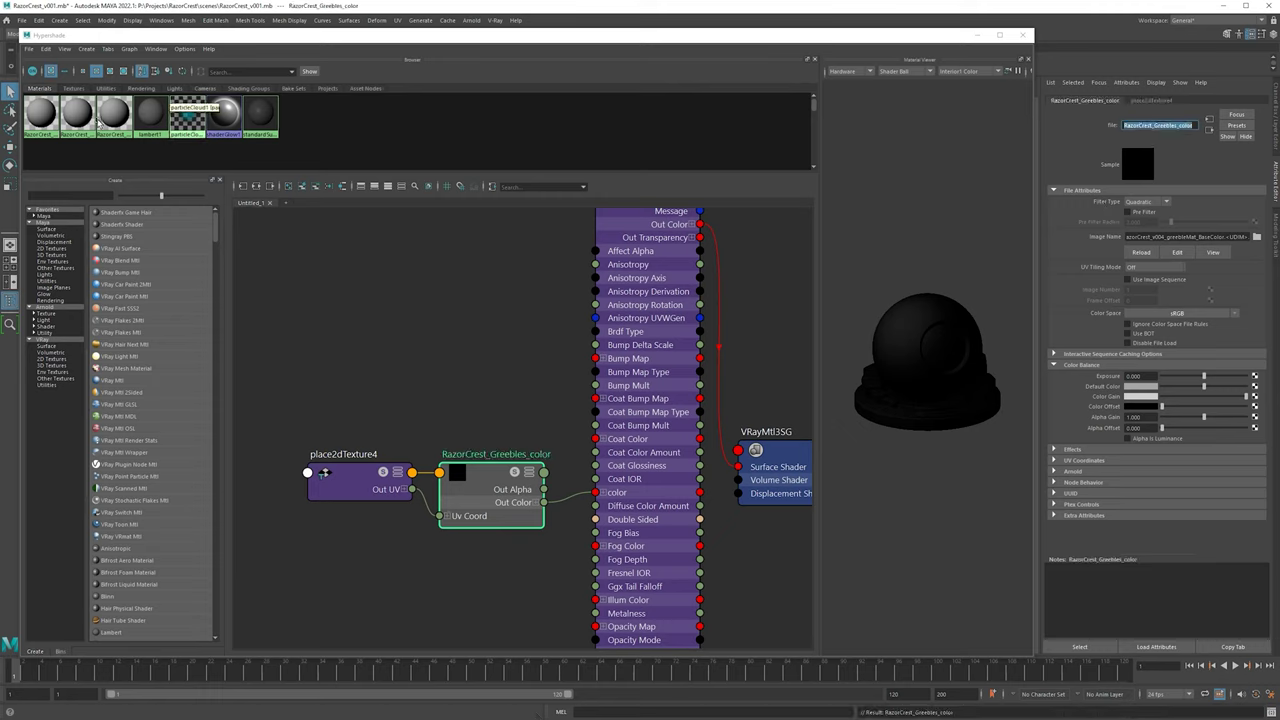
# - Graph the shading network of RazorCrest_Main_mat and rename its file2 node as RazorCrest_roughness
pyautogui.click(113, 112)
pyautogui.moveTo(113, 112); pyautogui.dragTo(122, 145, button='right')
pyautogui.click(120, 127)
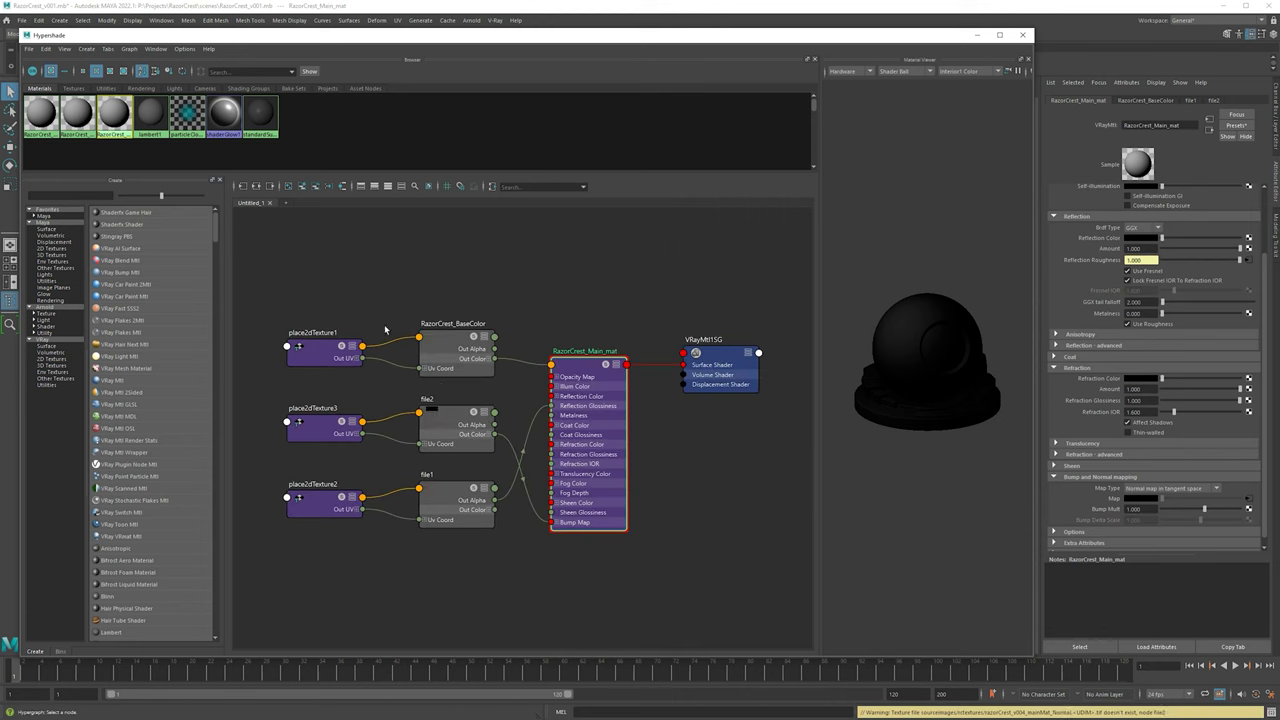
pyautogui.click(487, 340)
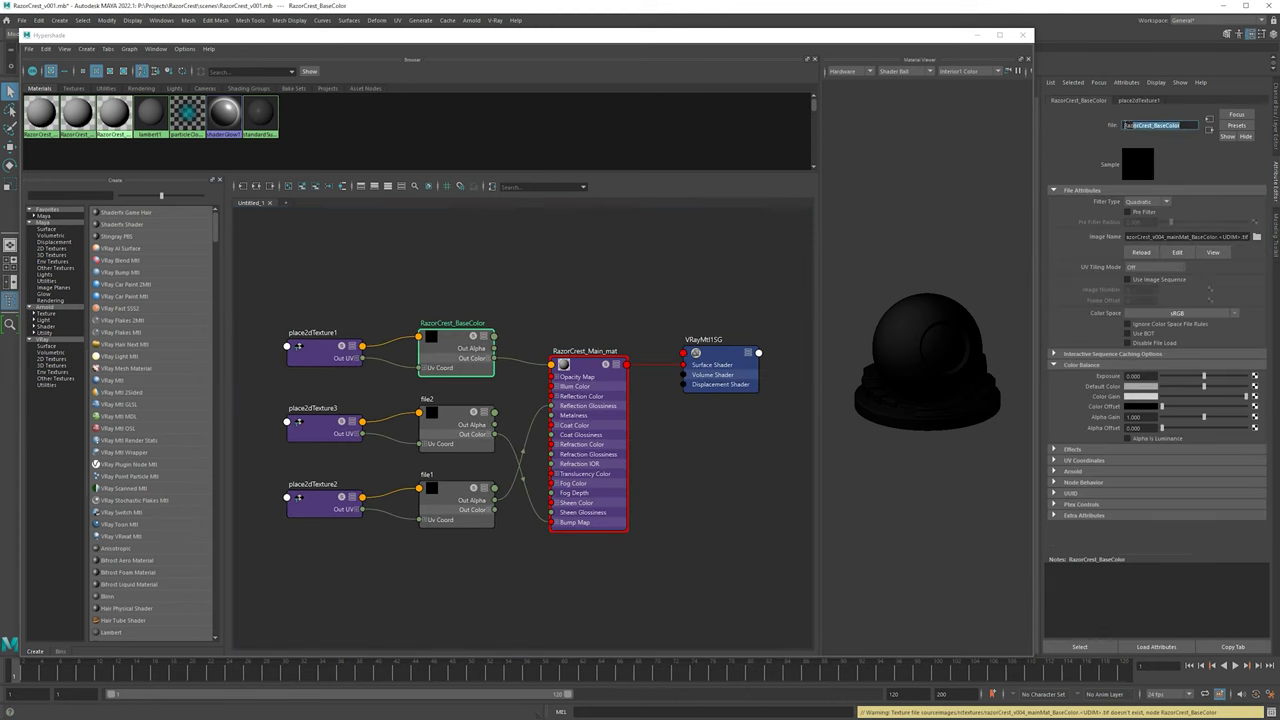
pyautogui.click(463, 433)
pyautogui.doubleClick(1178, 127)
pyautogui.write('RazorCrest_BaseColor')
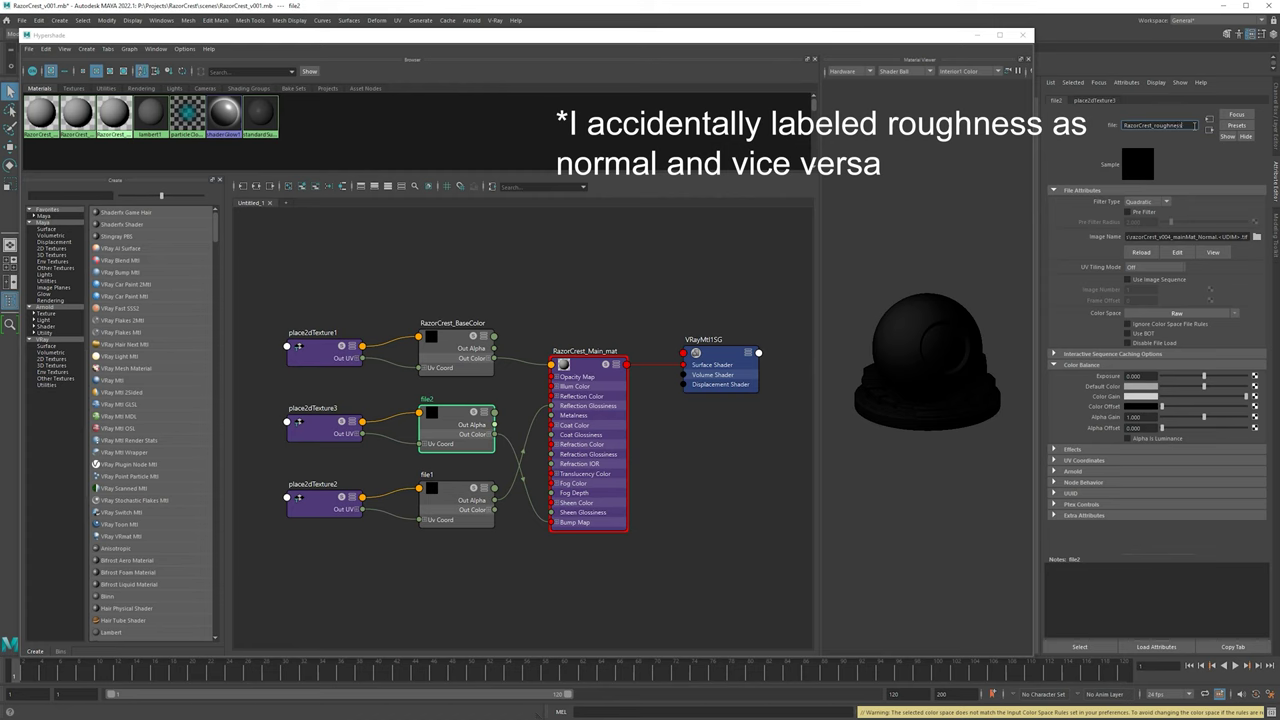
pyautogui.press('Return')
# - Rename the file1 node in the RazorCrest_Main_mat network as RazorCrest_normal
pyautogui.click(440, 520)
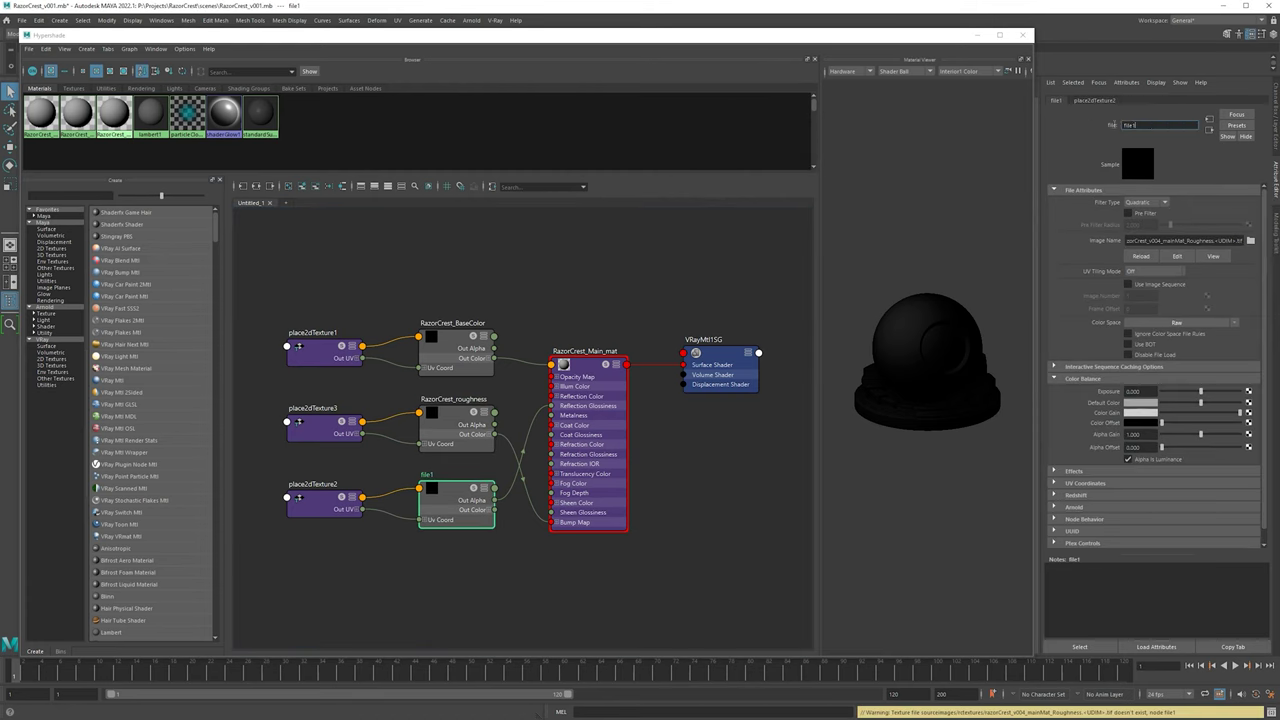
pyautogui.write('RazorCrest_BaseColor')
pyautogui.write('al')
pyautogui.press('Return')
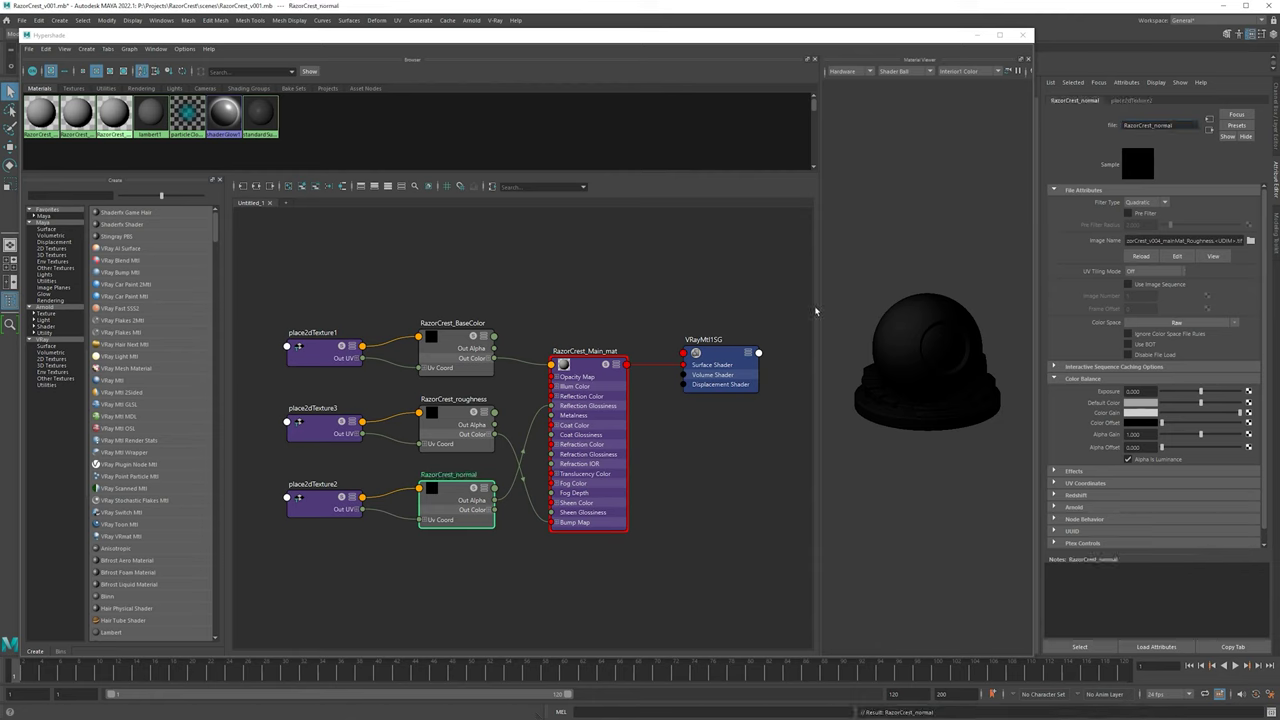
# - Rename the RazorCrest_BaseColor file node as RazorCrest_color
pyautogui.click(454, 338)
pyautogui.moveTo(1181, 125); pyautogui.dragTo(1158, 125)
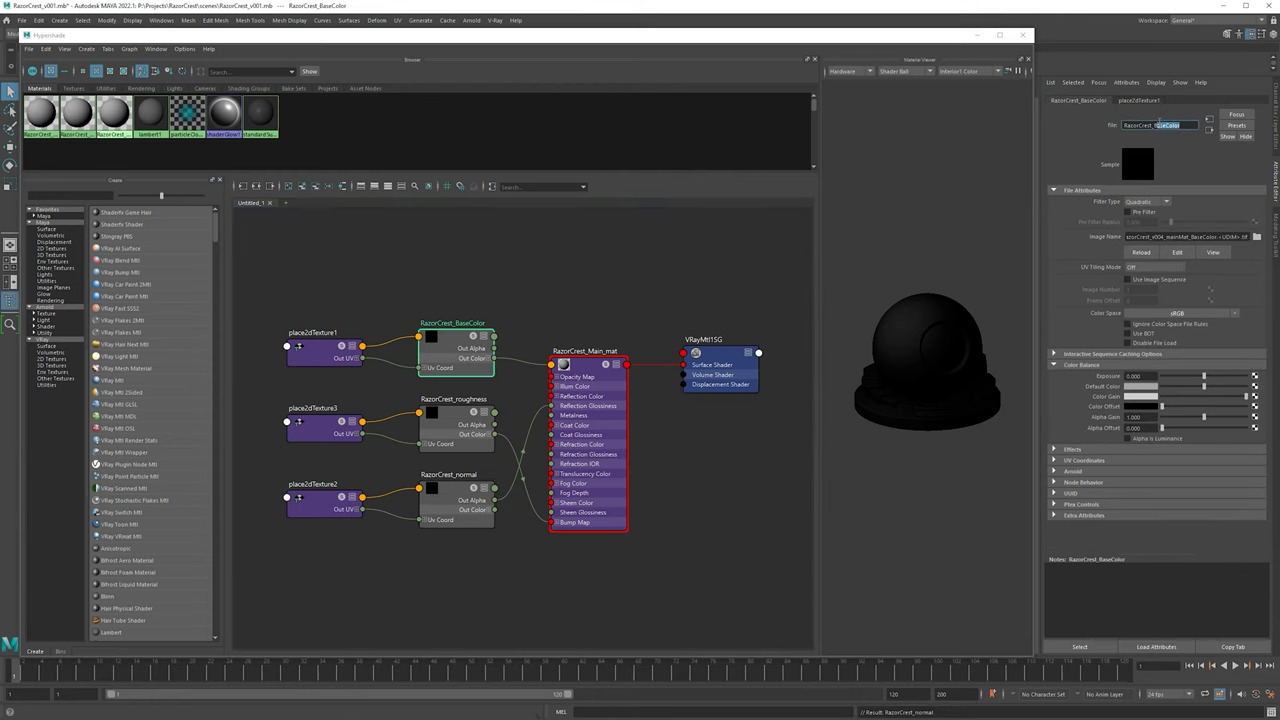
pyautogui.write('color')
pyautogui.press('Return')
pyautogui.click(311, 308)
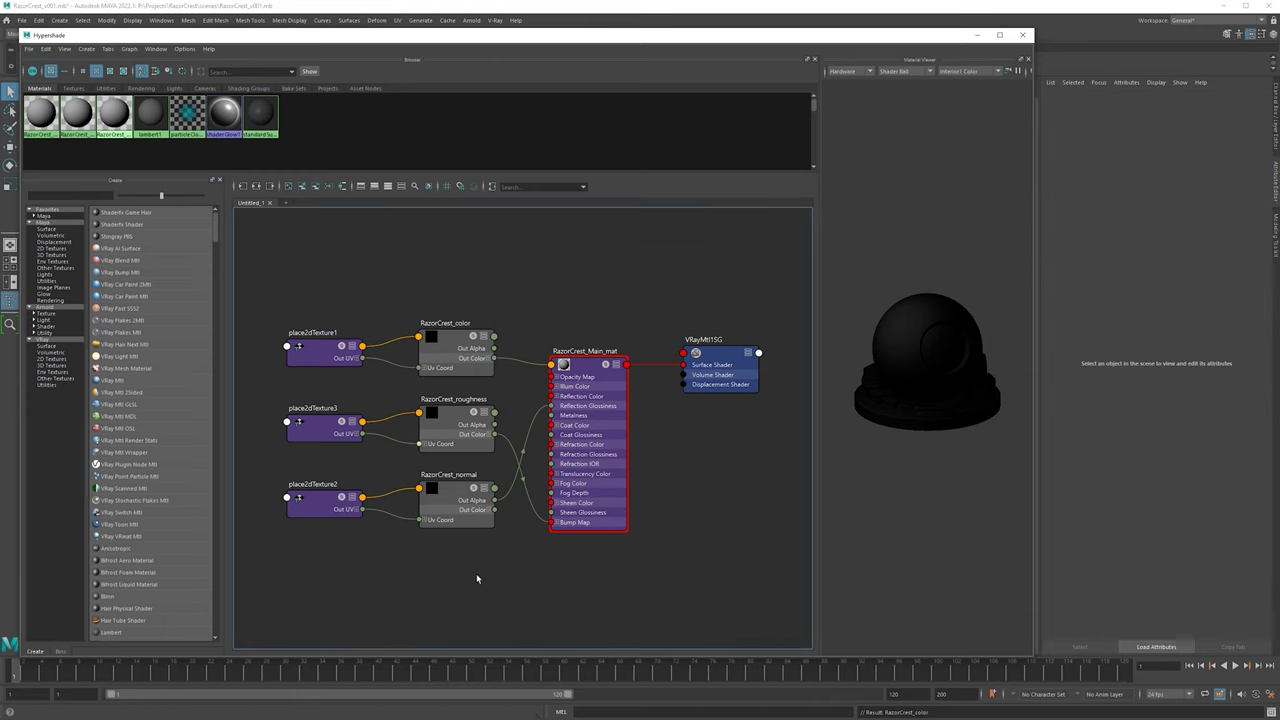
# - Graph the shading network of RazorCrest_Greebles_mat and add a second File texture node below the color texture
pyautogui.click(77, 113)
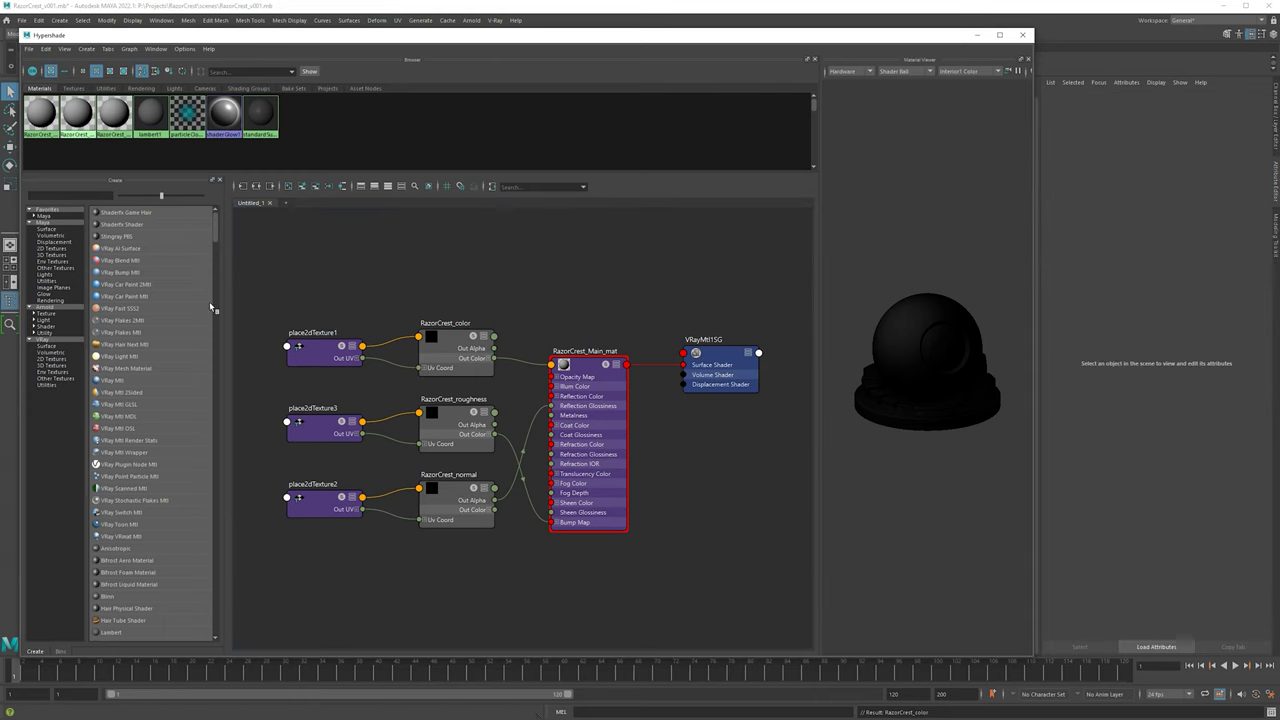
pyautogui.click(460, 340)
pyautogui.click(439, 422)
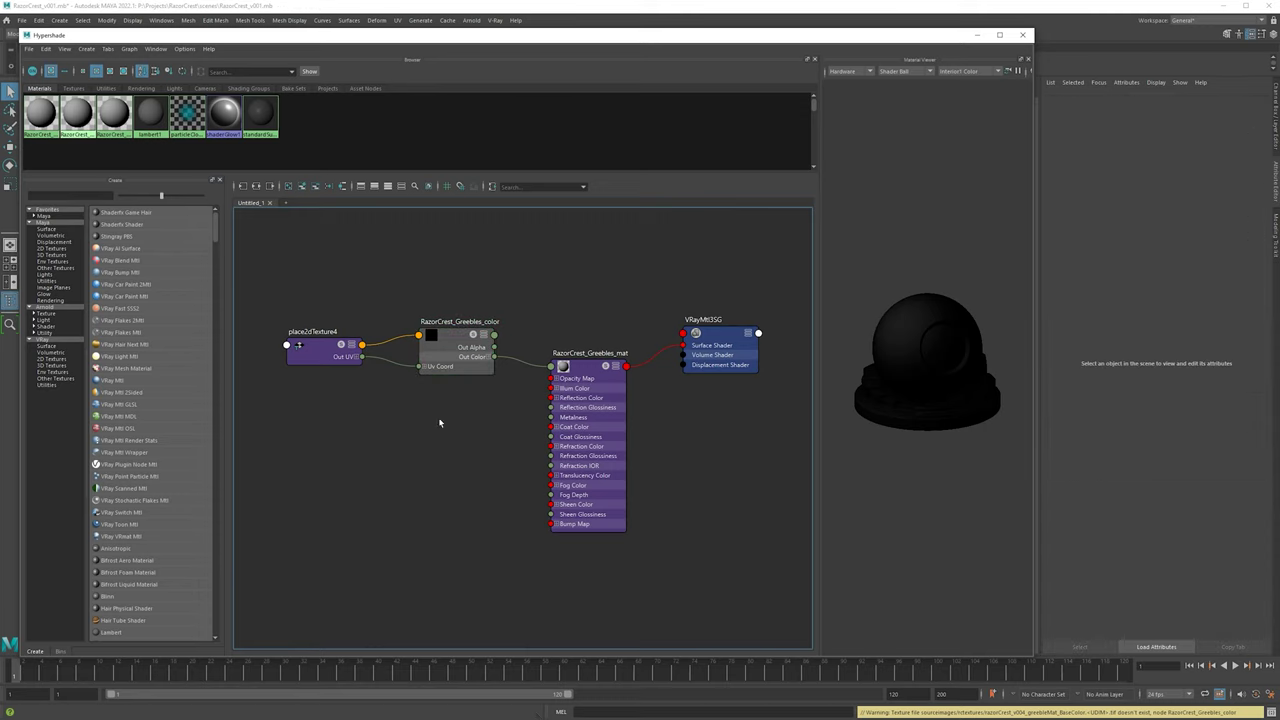
pyautogui.press('Tab')
pyautogui.write('file')
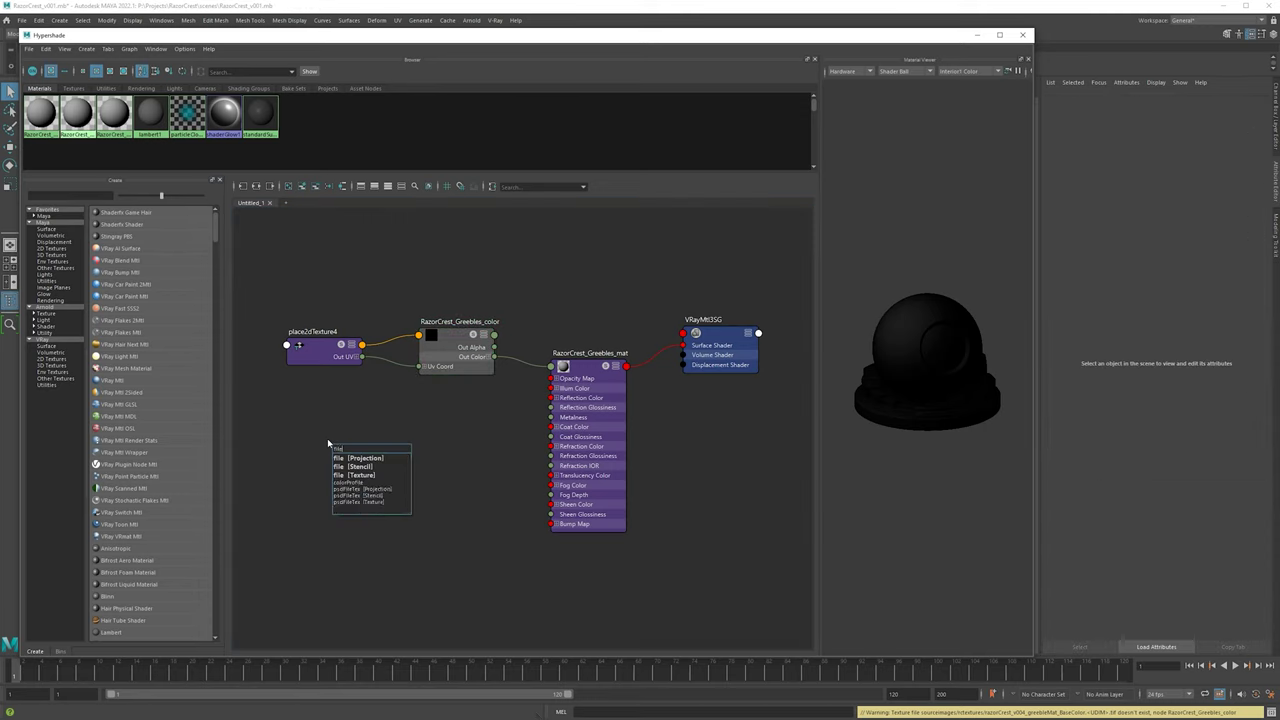
pyautogui.click(357, 475)
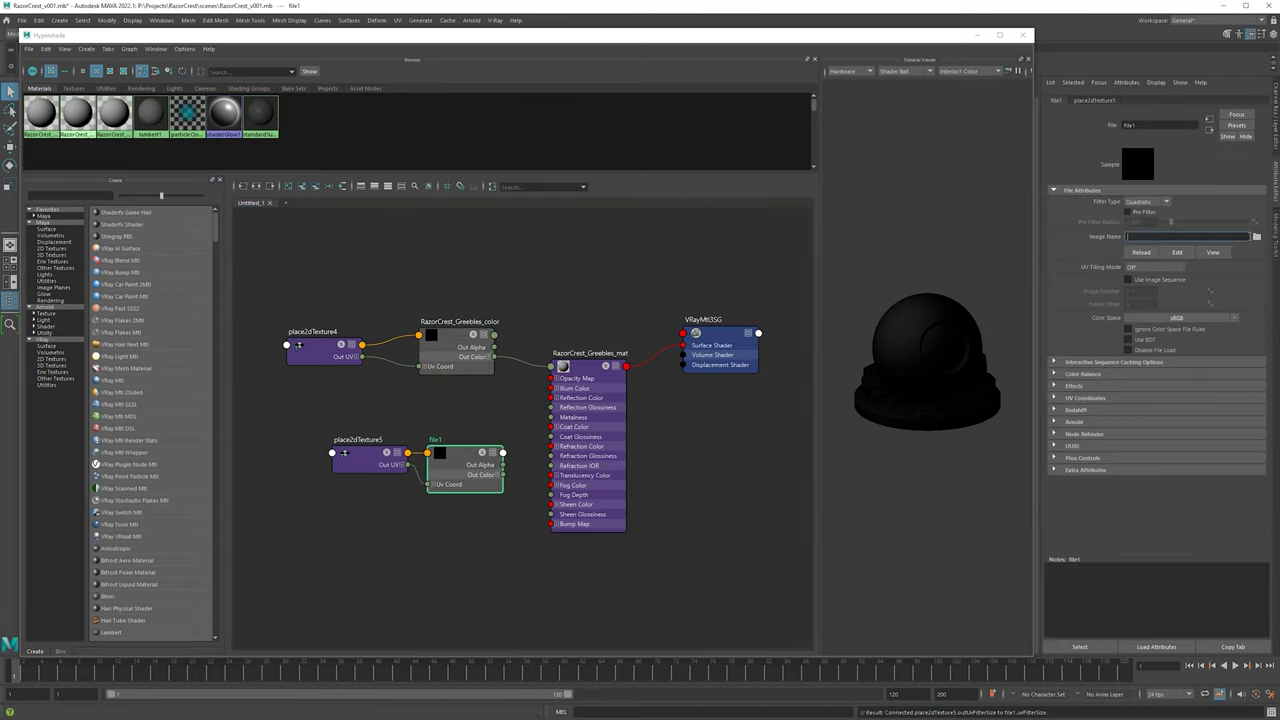
# - Load razorCrest_v004_greebleMat_Roughness.1001.tif from the rctextures folder into the new file node
pyautogui.doubleClick(440, 455)
pyautogui.click(357, 220)
pyautogui.press('Return')
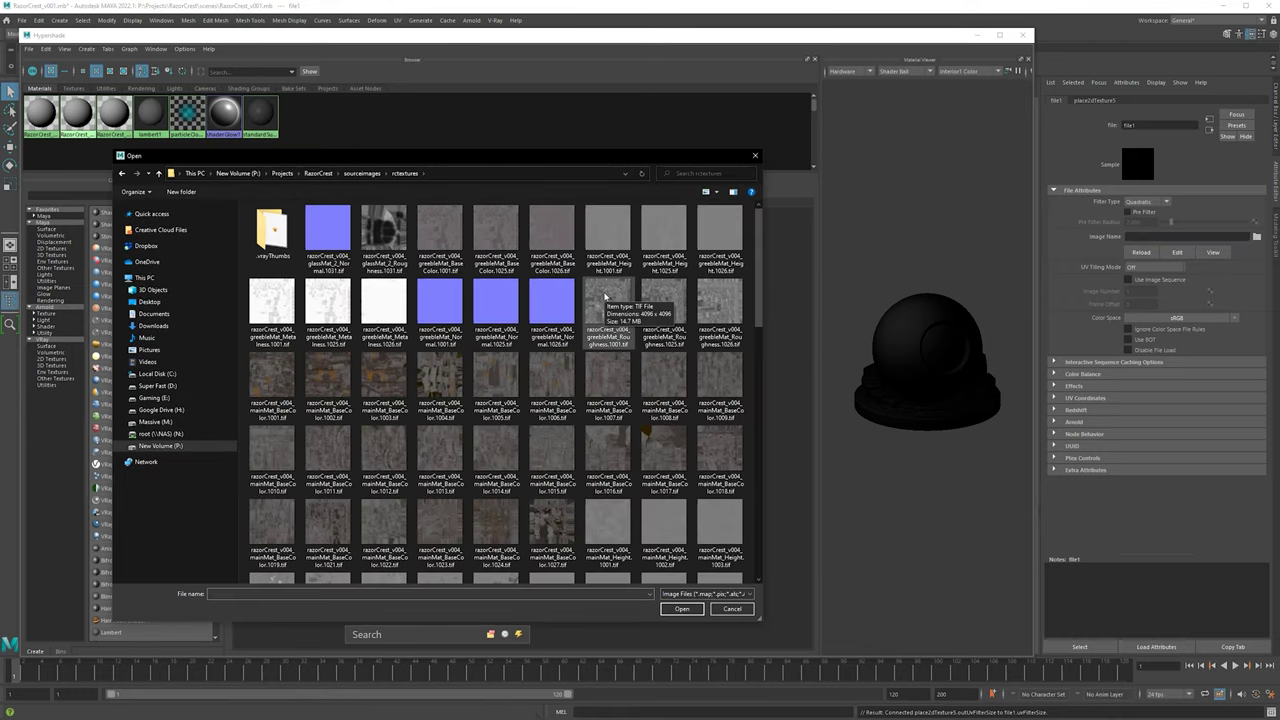
pyautogui.doubleClick(606, 300)
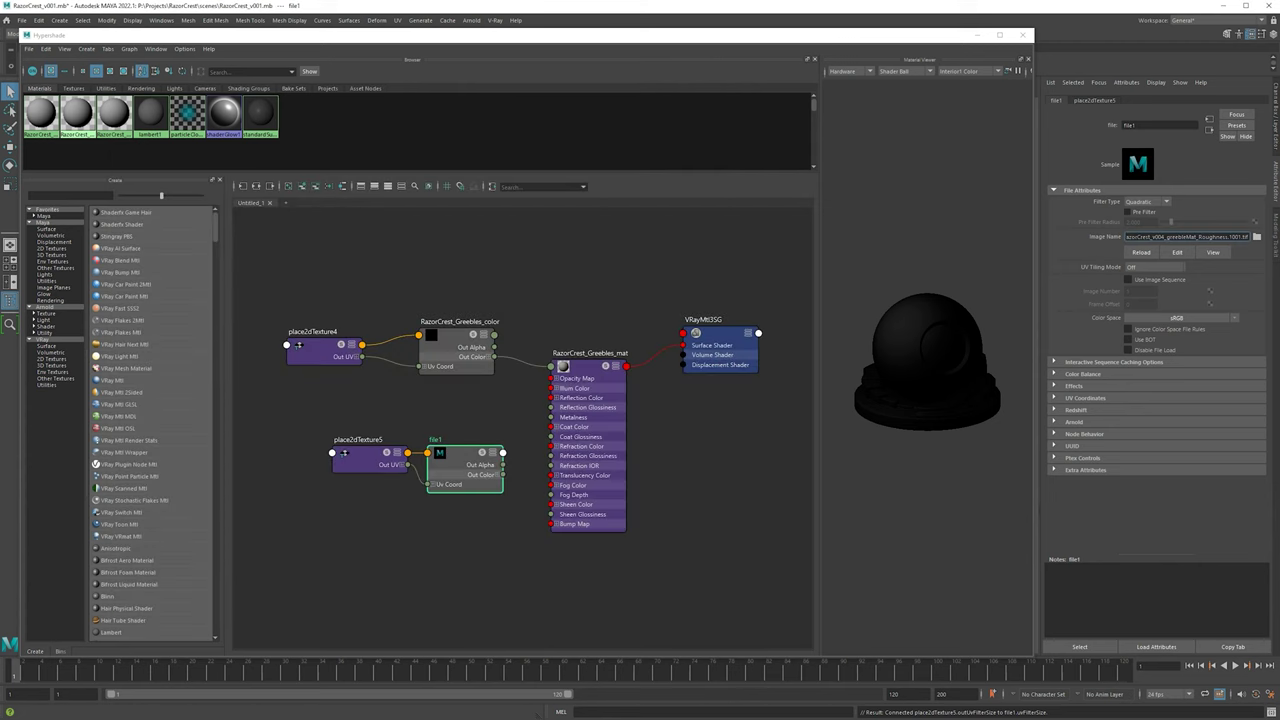
# - Replace the tile number 1001 in the greebles roughness image name with <UDIM> and set its color space to Raw
pyautogui.doubleClick(1236, 236)
pyautogui.write('<UDIM>')
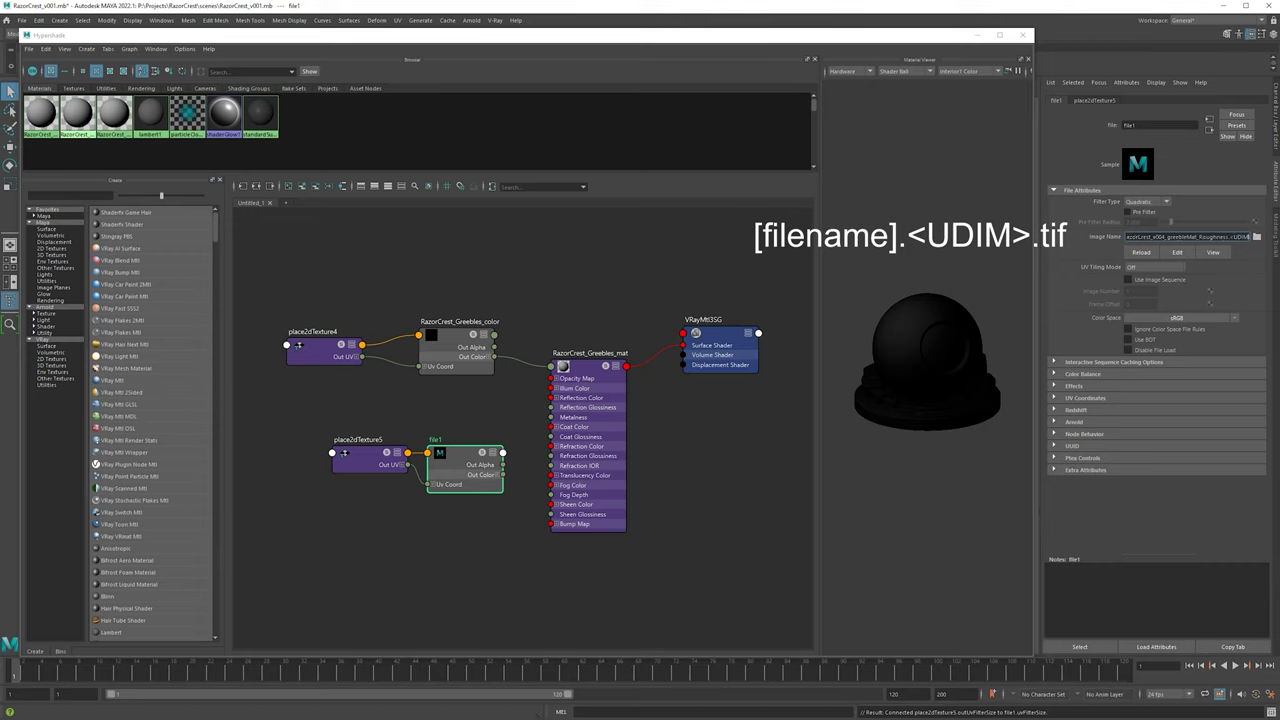
pyautogui.press('Right')
pyautogui.press('Right')
pyautogui.press('Right')
pyautogui.press('Right')
pyautogui.click(1131, 317)
pyautogui.moveTo(1187, 347)
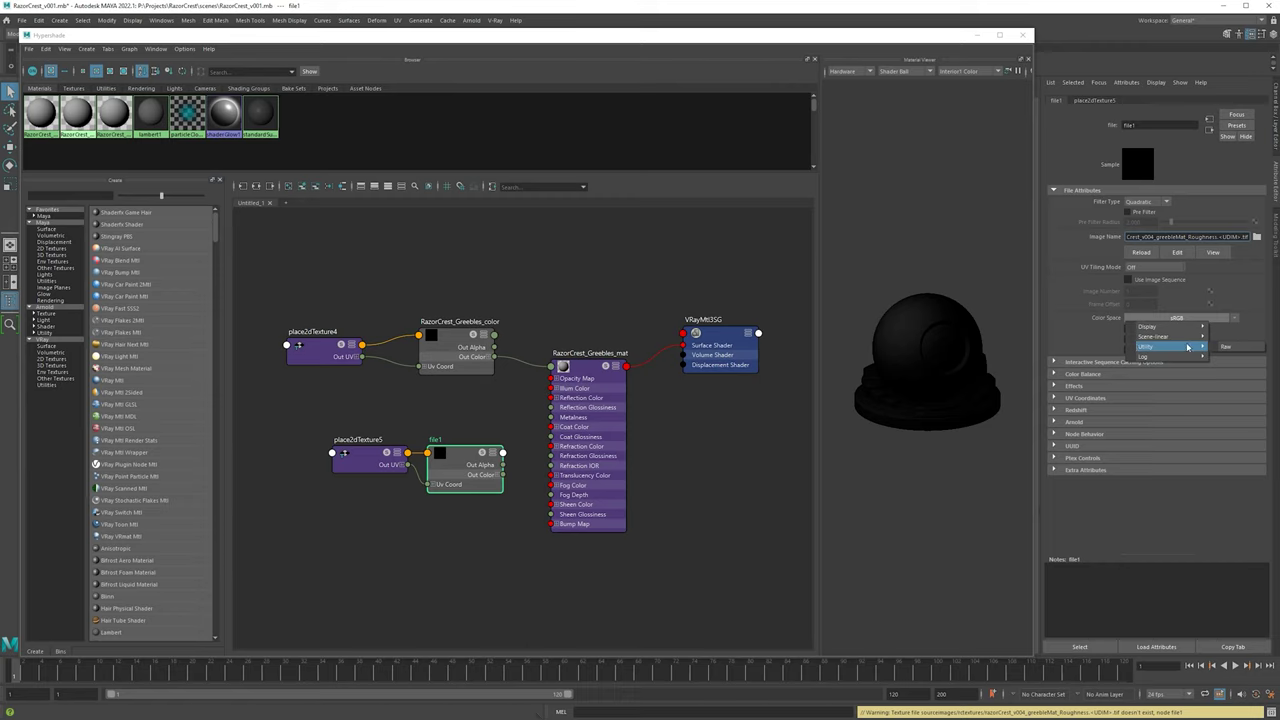
pyautogui.click(1243, 348)
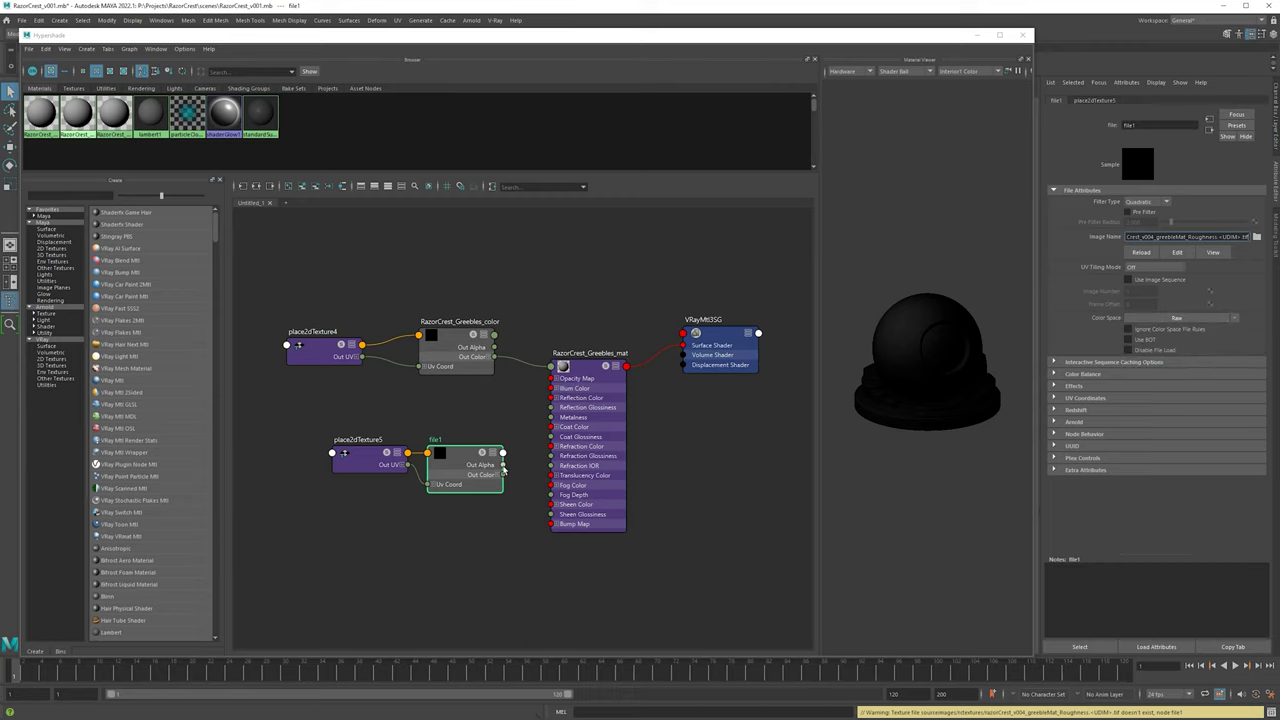
# - Turn on Alpha Is Luminance for the file1 roughness texture and connect its Out Alpha to RazorCrest_Greebles_mat's Reflection Glossiness
pyautogui.scroll(3, 505, 476)
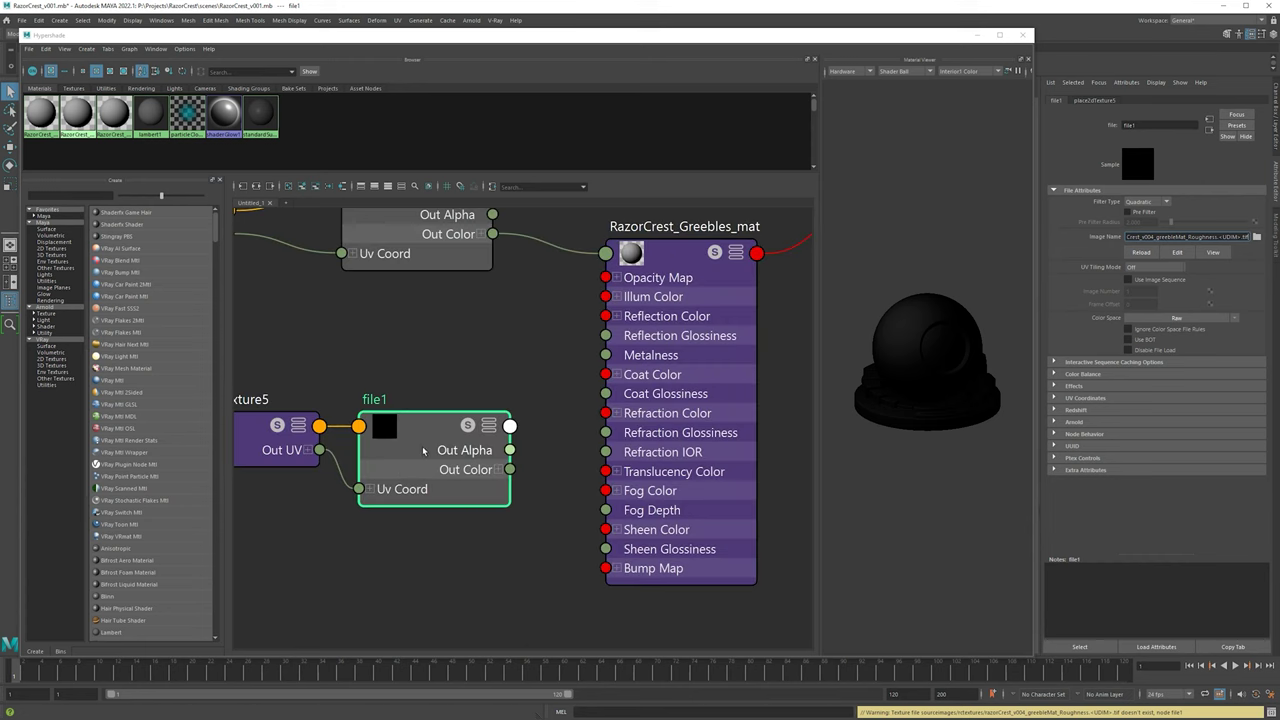
pyautogui.click(1093, 379)
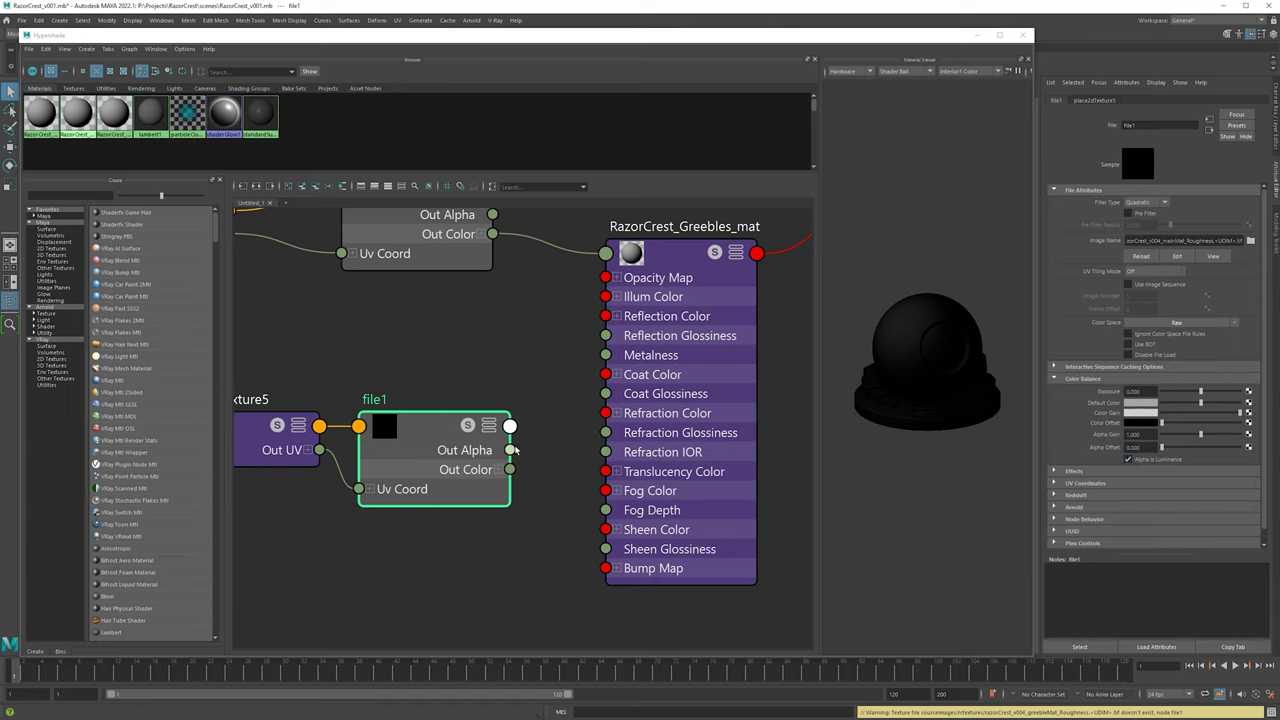
pyautogui.moveTo(510, 450); pyautogui.dragTo(607, 335)
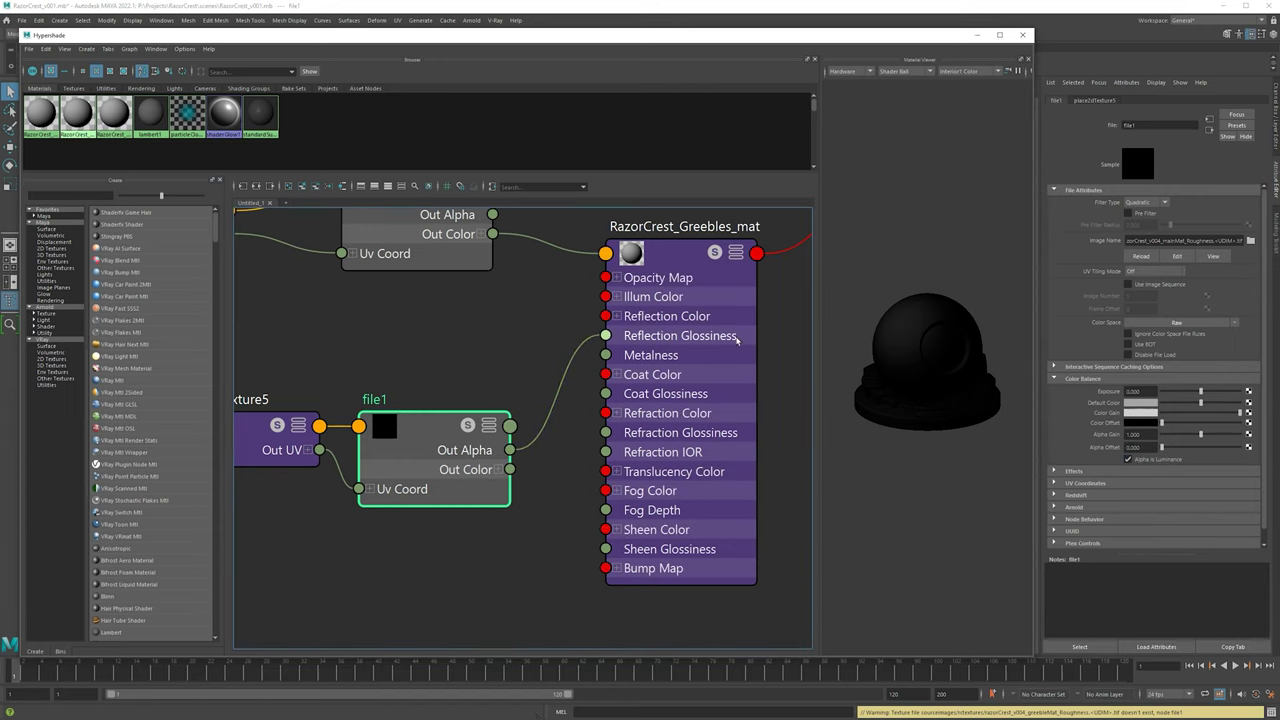
# - Enable Use Roughness in the reflection settings of RazorCrest_Greebles_mat
pyautogui.scroll(-2, 705, 362)
pyautogui.click(703, 375)
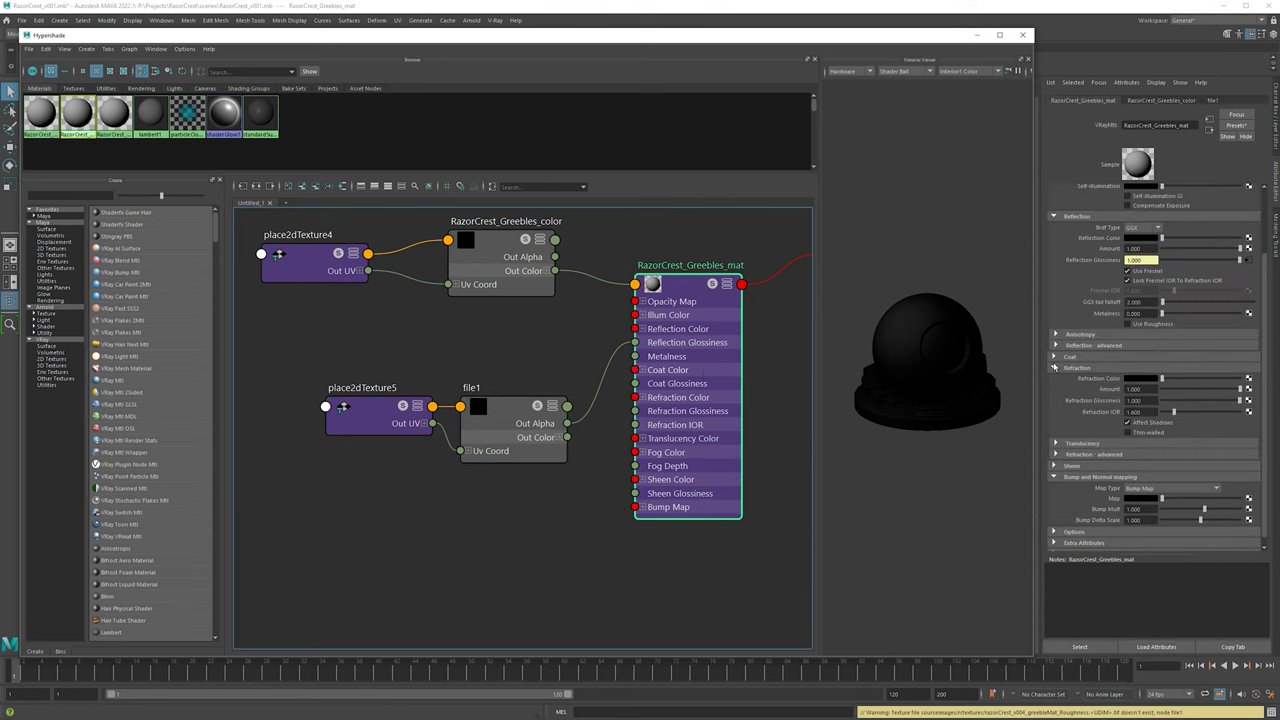
pyautogui.click(1155, 326)
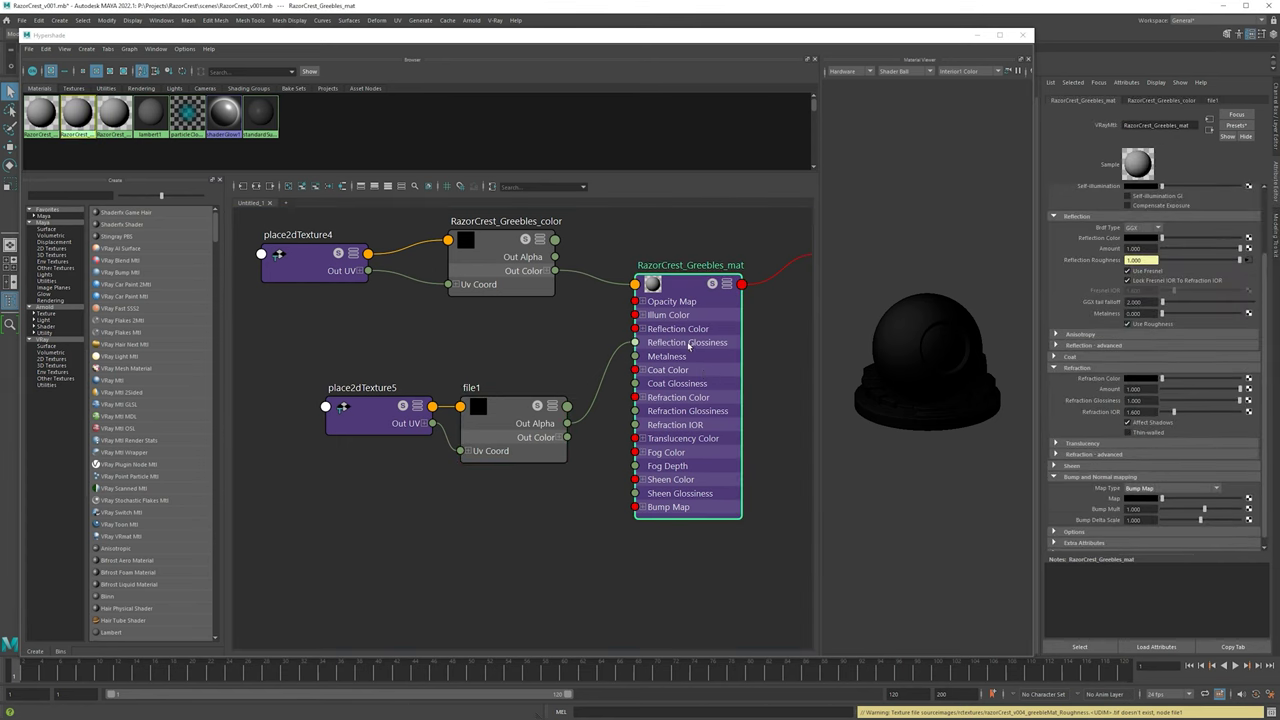
# - Add a third File texture node to the greebles network, below the roughness texture
pyautogui.scroll(-2, 697, 387)
pyautogui.keyDown('alt'); pyautogui.moveTo(620, 465); pyautogui.dragTo(581, 444, button='middle'); pyautogui.keyUp('alt')
pyautogui.keyDown('alt'); pyautogui.moveTo(552, 496); pyautogui.dragTo(546, 411, button='middle'); pyautogui.keyUp('alt')
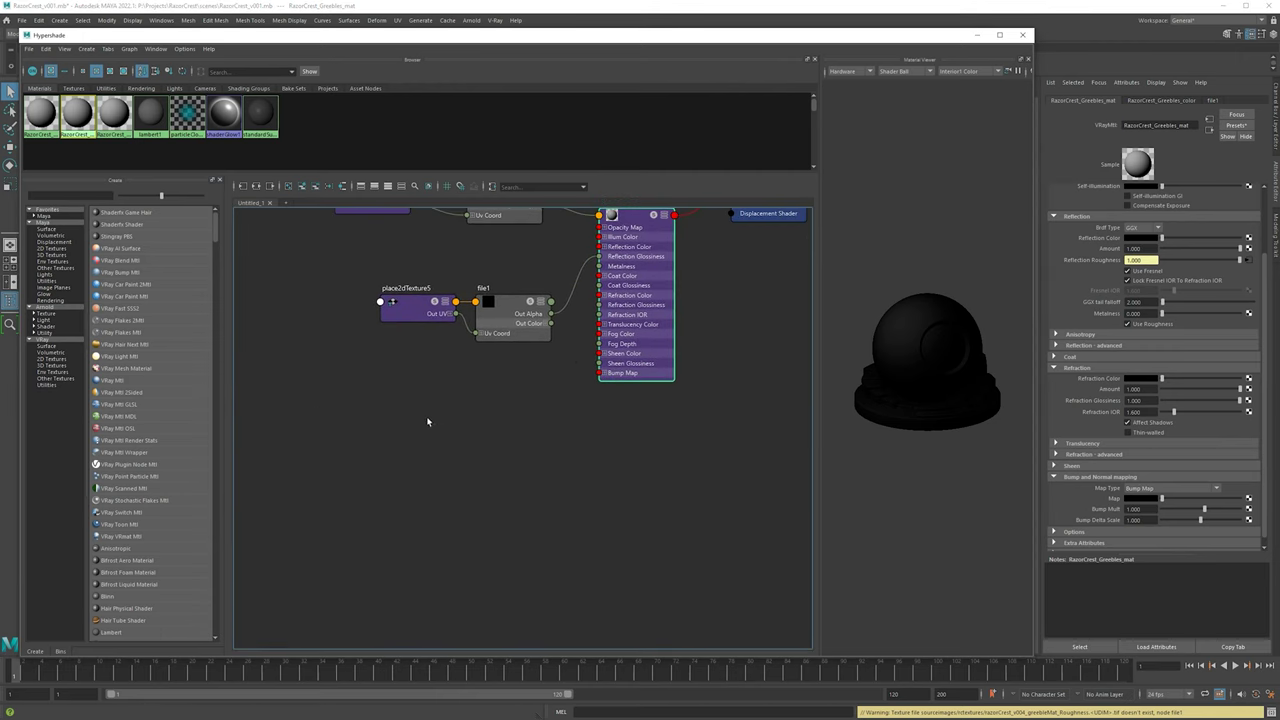
pyautogui.click(424, 423)
pyautogui.press('Tab')
pyautogui.write('file')
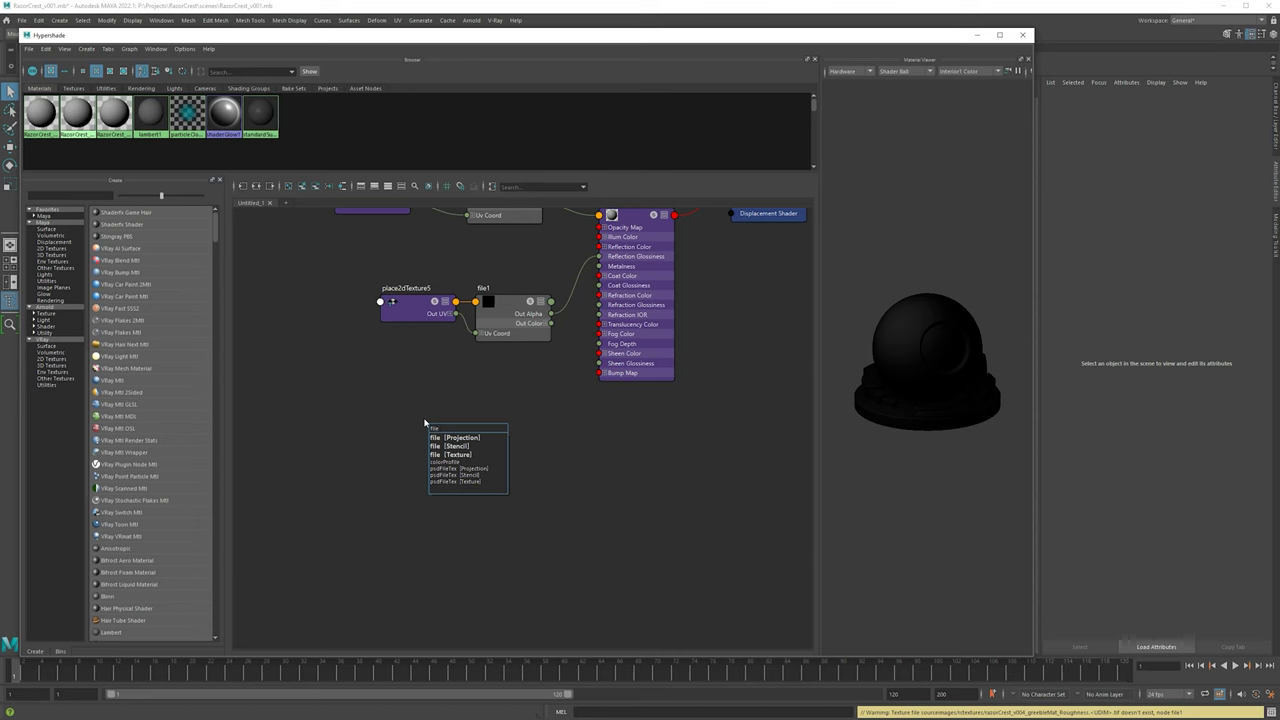
pyautogui.click(455, 454)
pyautogui.moveTo(465, 443); pyautogui.dragTo(369, 423)
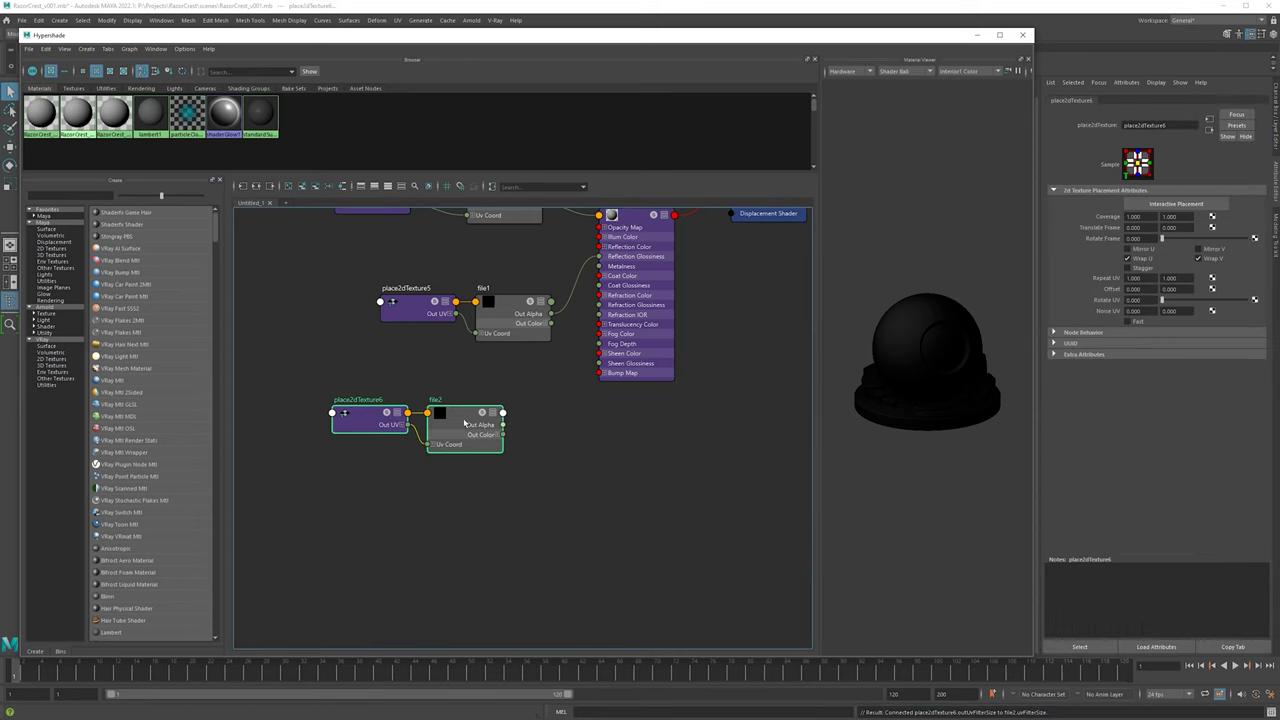
# - Connect file2's Out Color to RazorCrest_Greebles_mat's Bump Map and set the map type to Normal map in tangent space
pyautogui.click(546, 424)
pyautogui.moveTo(632, 313); pyautogui.dragTo(631, 369)
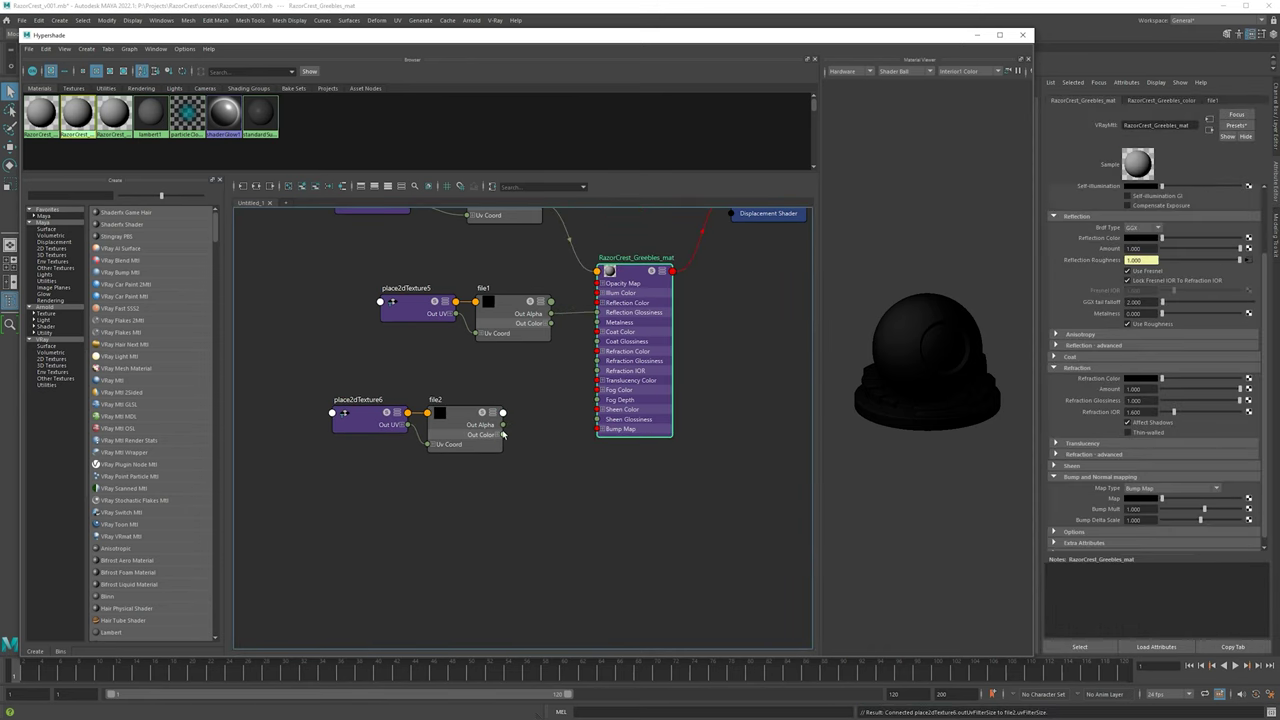
pyautogui.moveTo(503, 434); pyautogui.dragTo(599, 429)
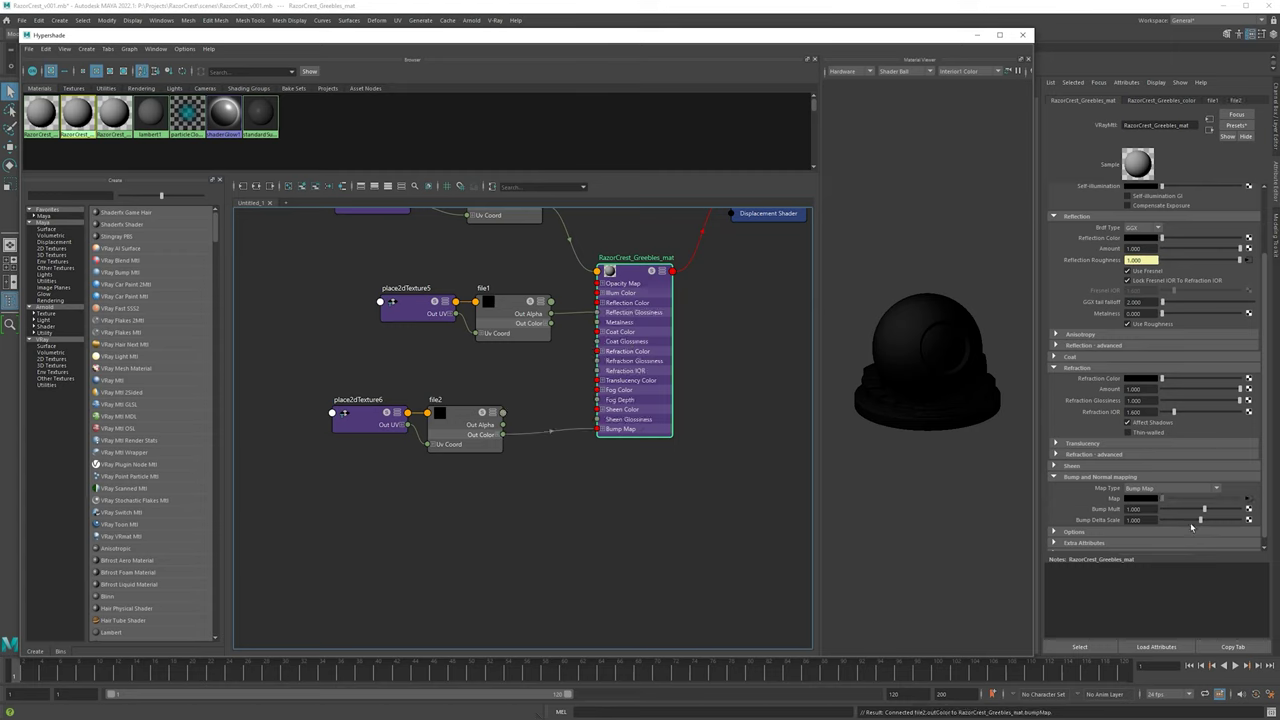
pyautogui.click(1150, 488)
pyautogui.click(1160, 509)
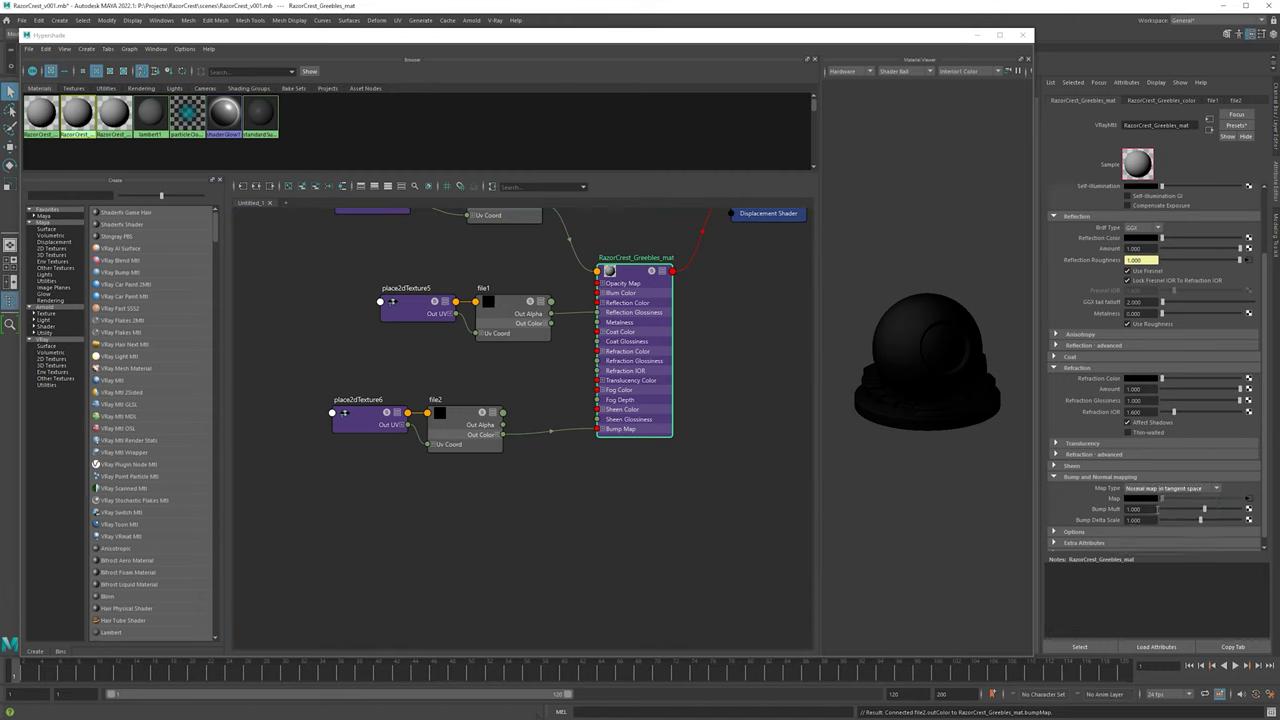
# - Show the attributes of the file2 node and move it slightly closer to the greebles material
pyautogui.click(1248, 497)
pyautogui.click(481, 418)
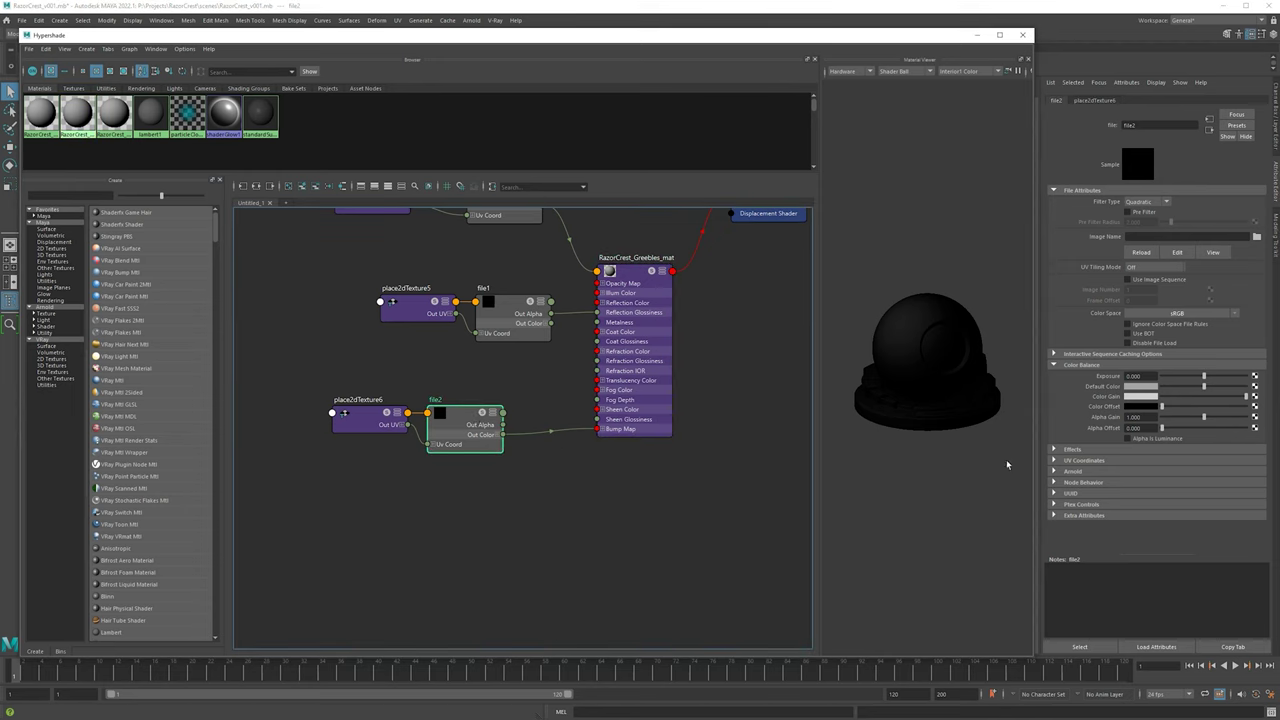
pyautogui.moveTo(452, 423); pyautogui.dragTo(470, 416)
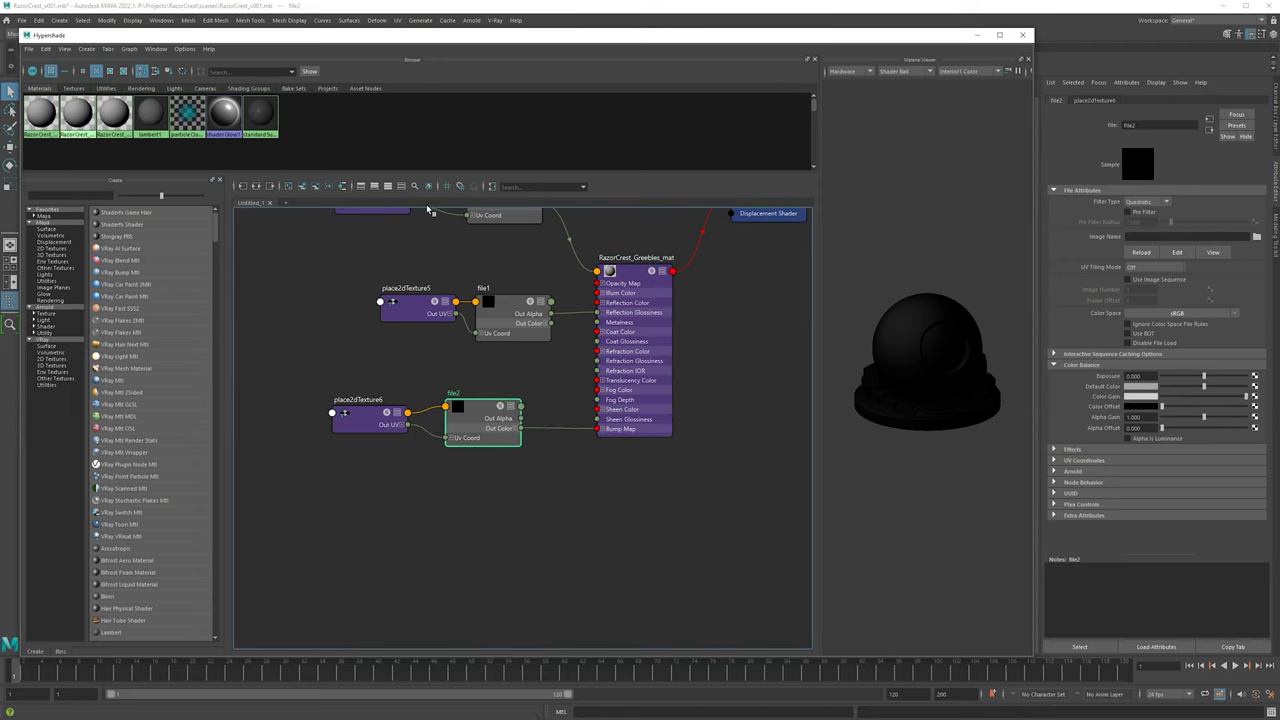
pyautogui.keyDown('alt'); pyautogui.moveTo(543, 364); pyautogui.dragTo(518, 497, button='middle'); pyautogui.keyUp('alt')
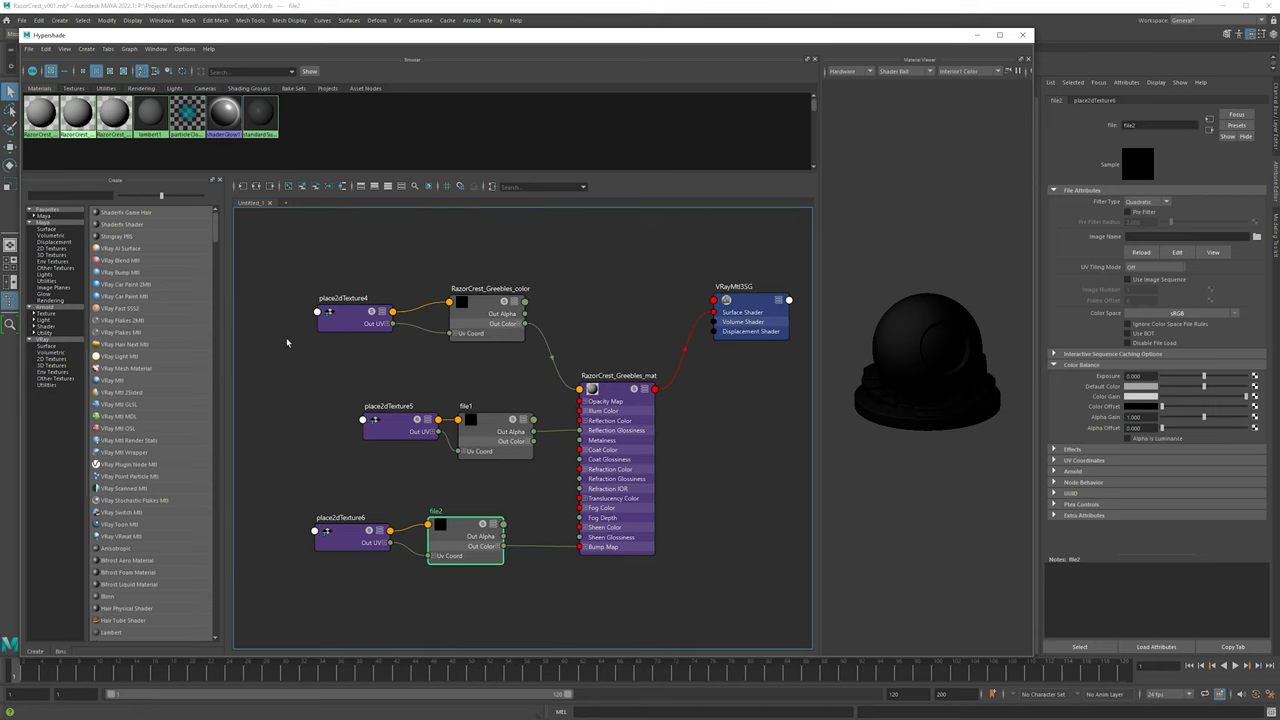
pyautogui.keyDown('alt'); pyautogui.moveTo(665, 351); pyautogui.dragTo(645, 341, button='middle'); pyautogui.keyUp('alt')
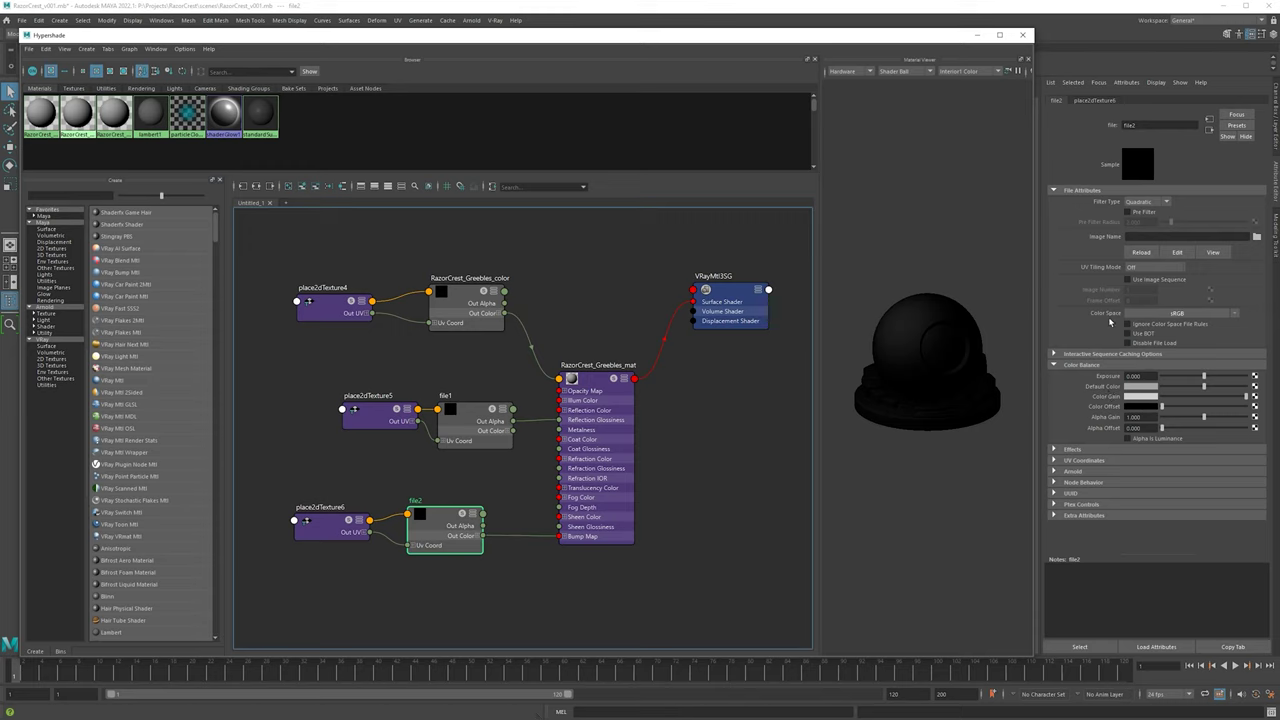
# - Set the color space of the empty file2 texture to Raw
pyautogui.click(1140, 314)
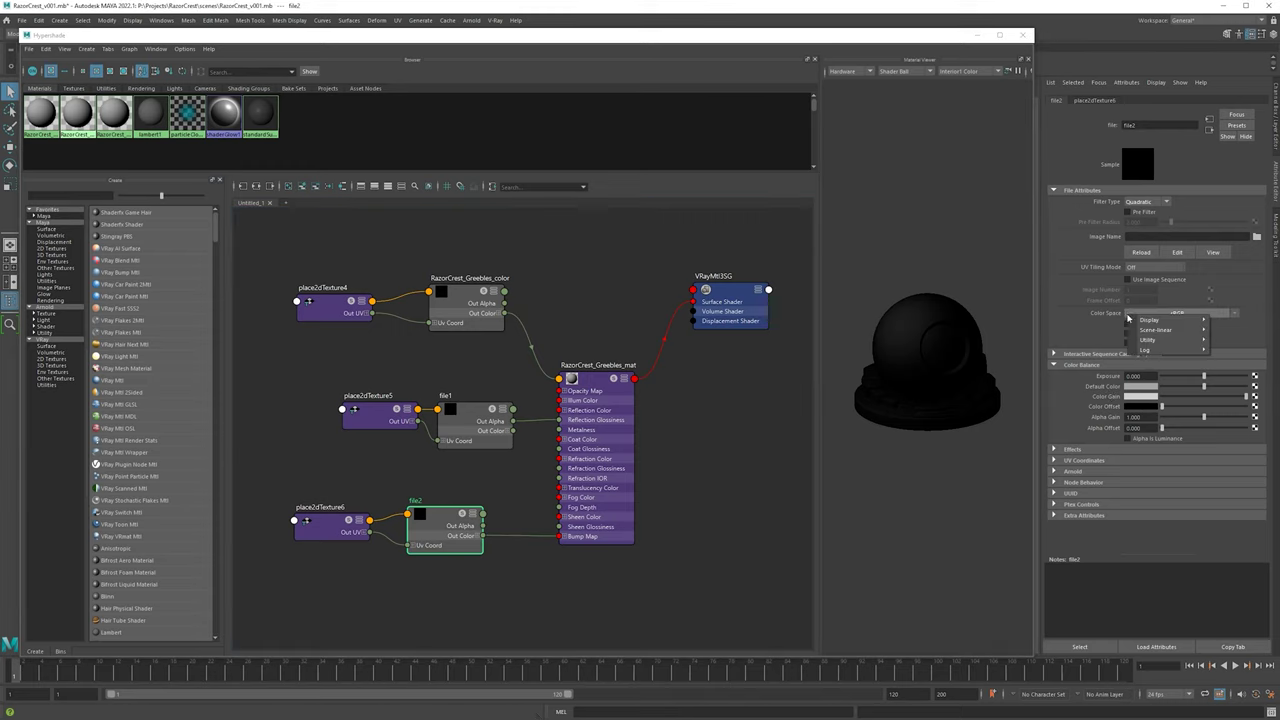
pyautogui.moveTo(1140, 341)
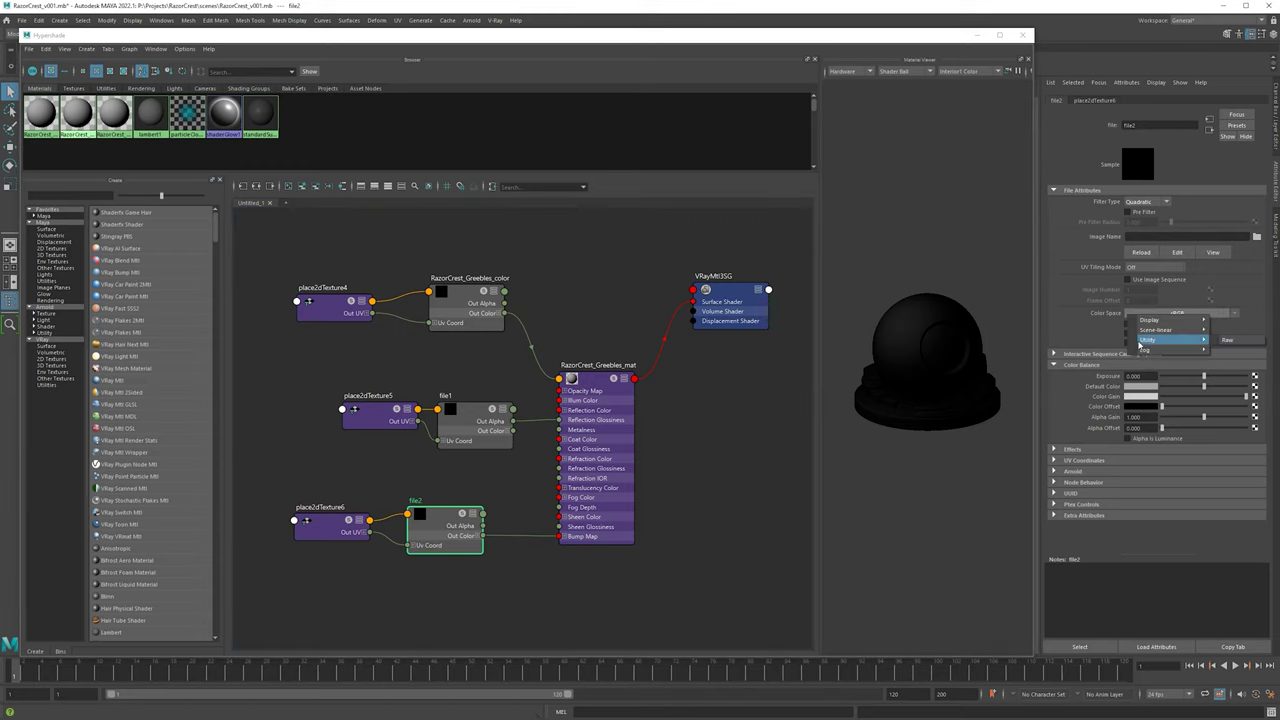
pyautogui.click(1232, 343)
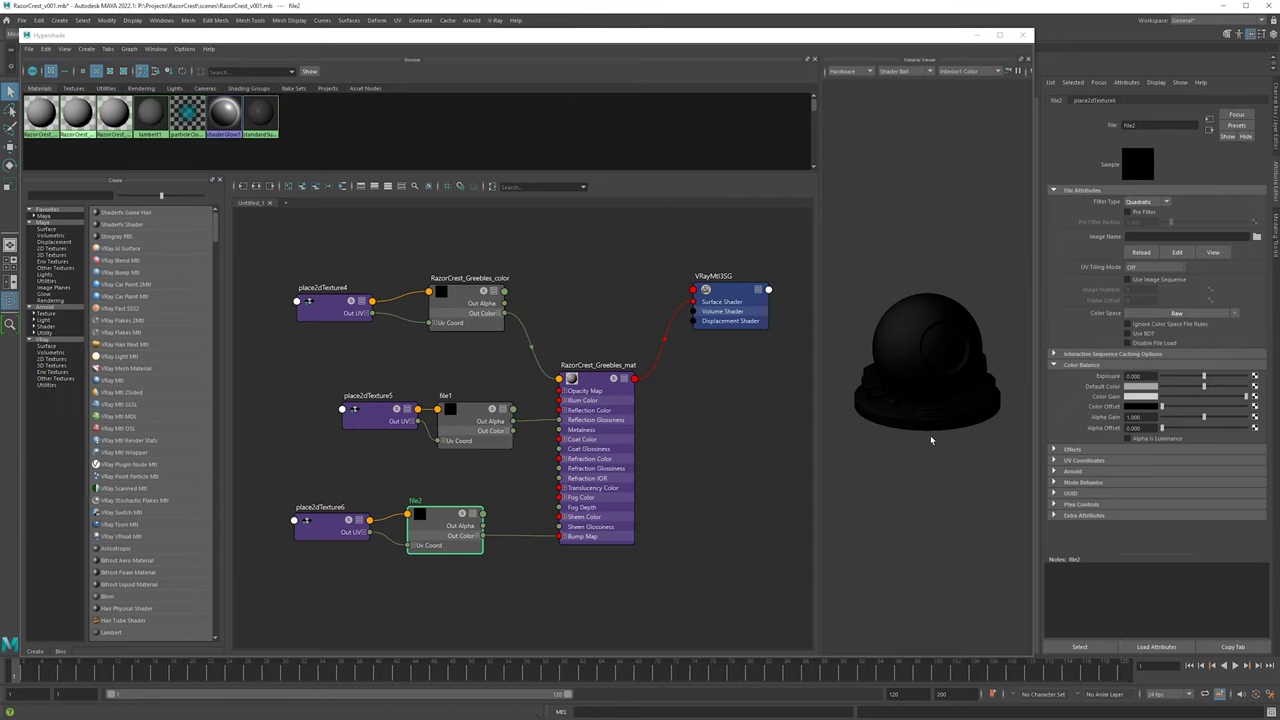
# - Load razorCrest_v004_greebleMat_Normal.1001.tif from the rctextures folder into the file2 node
pyautogui.click(1257, 237)
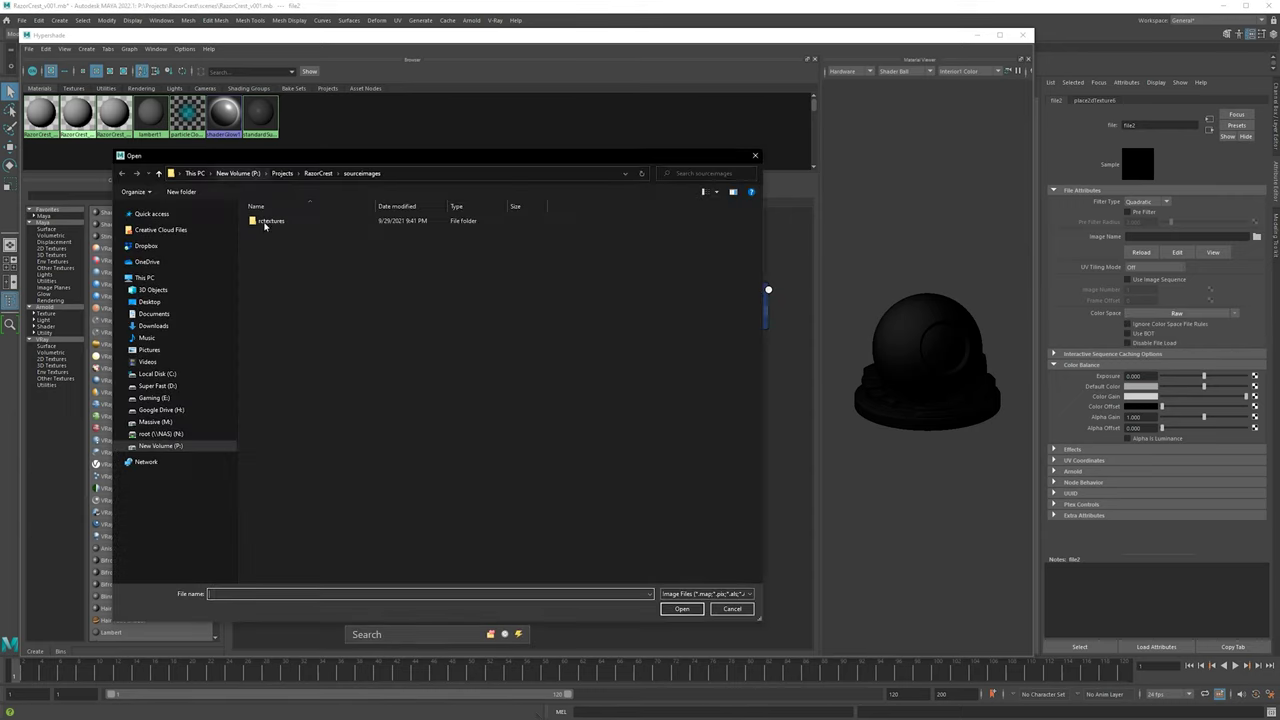
pyautogui.doubleClick(354, 220)
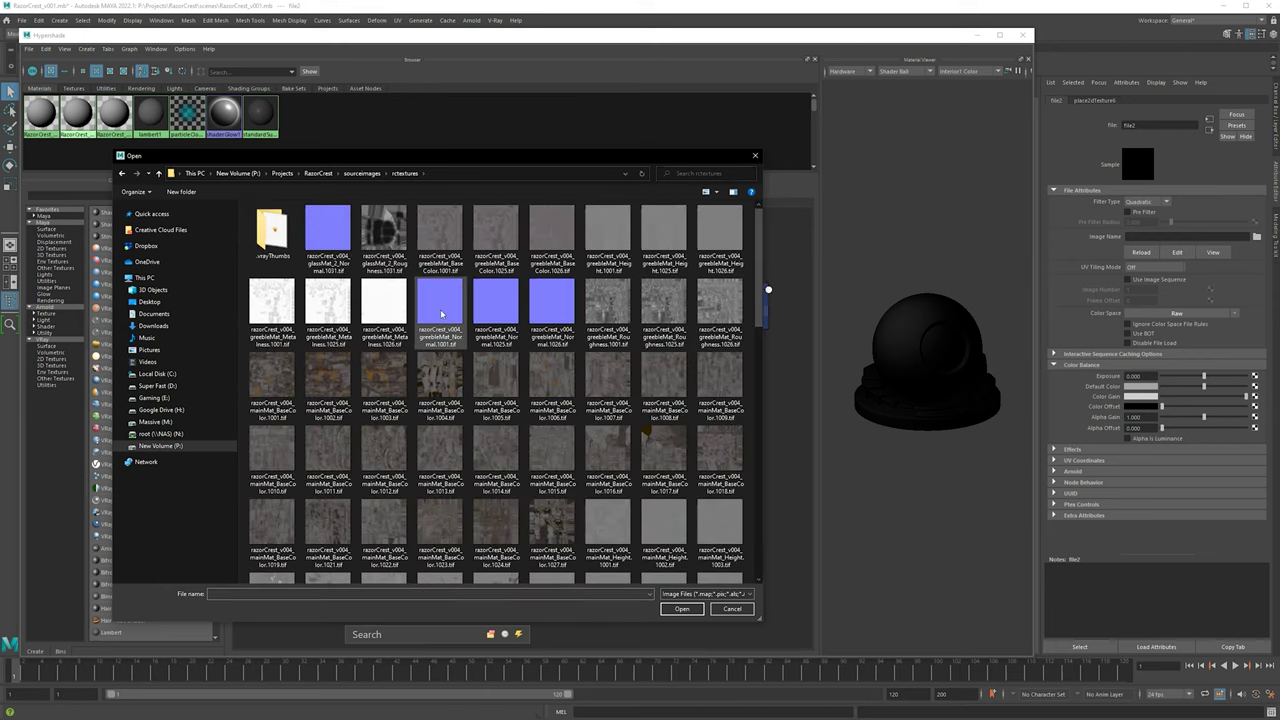
pyautogui.doubleClick(450, 338)
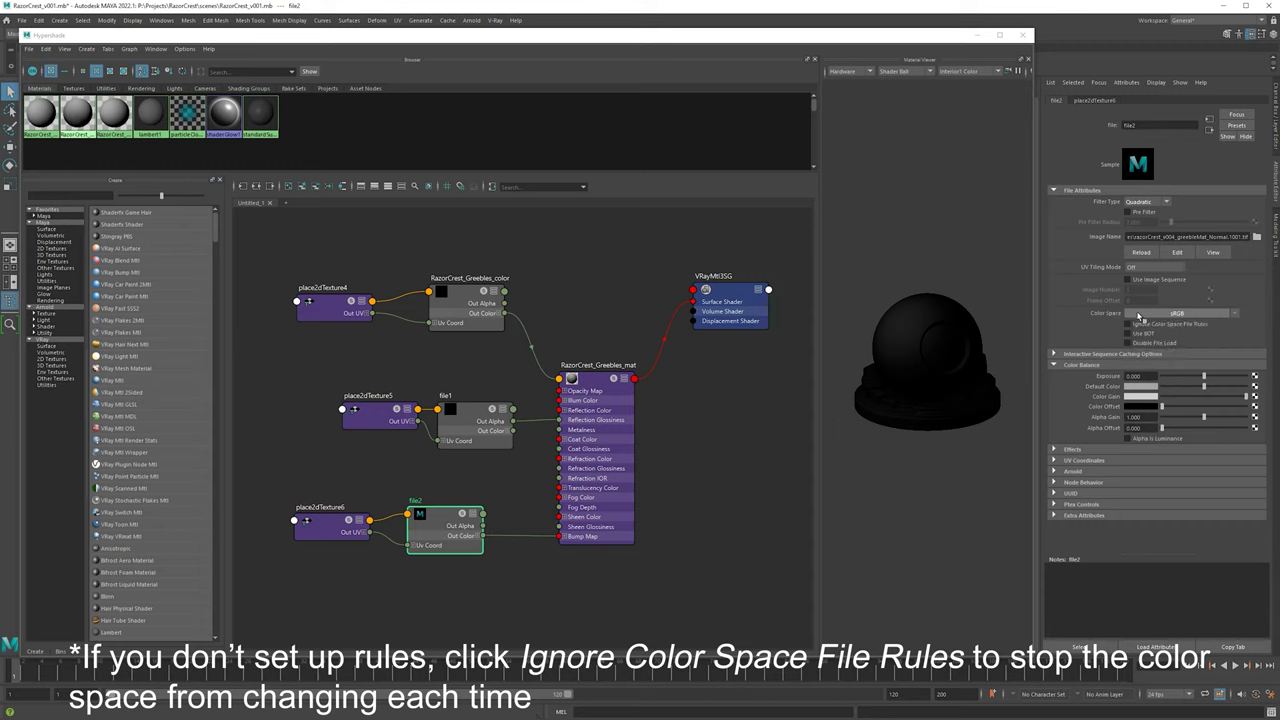
# - Set the color space of the loaded greebles normal map to Raw
pyautogui.click(1143, 316)
pyautogui.moveTo(1138, 343)
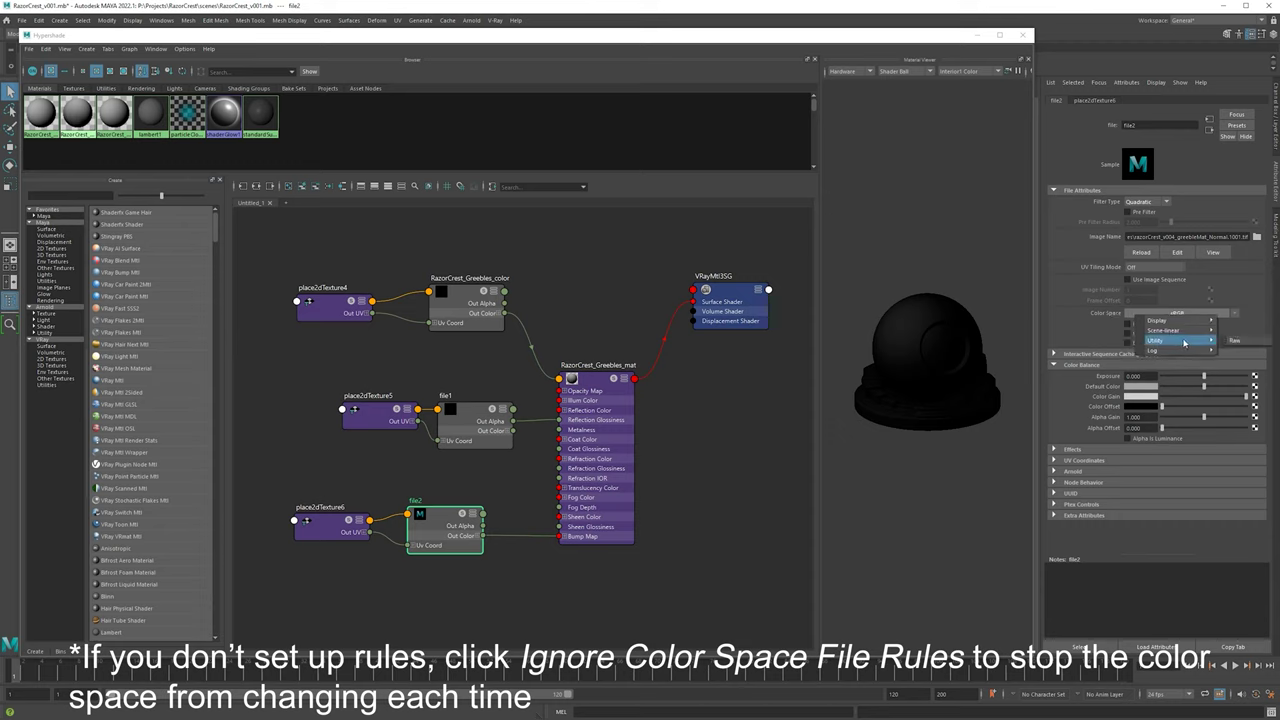
pyautogui.click(1229, 341)
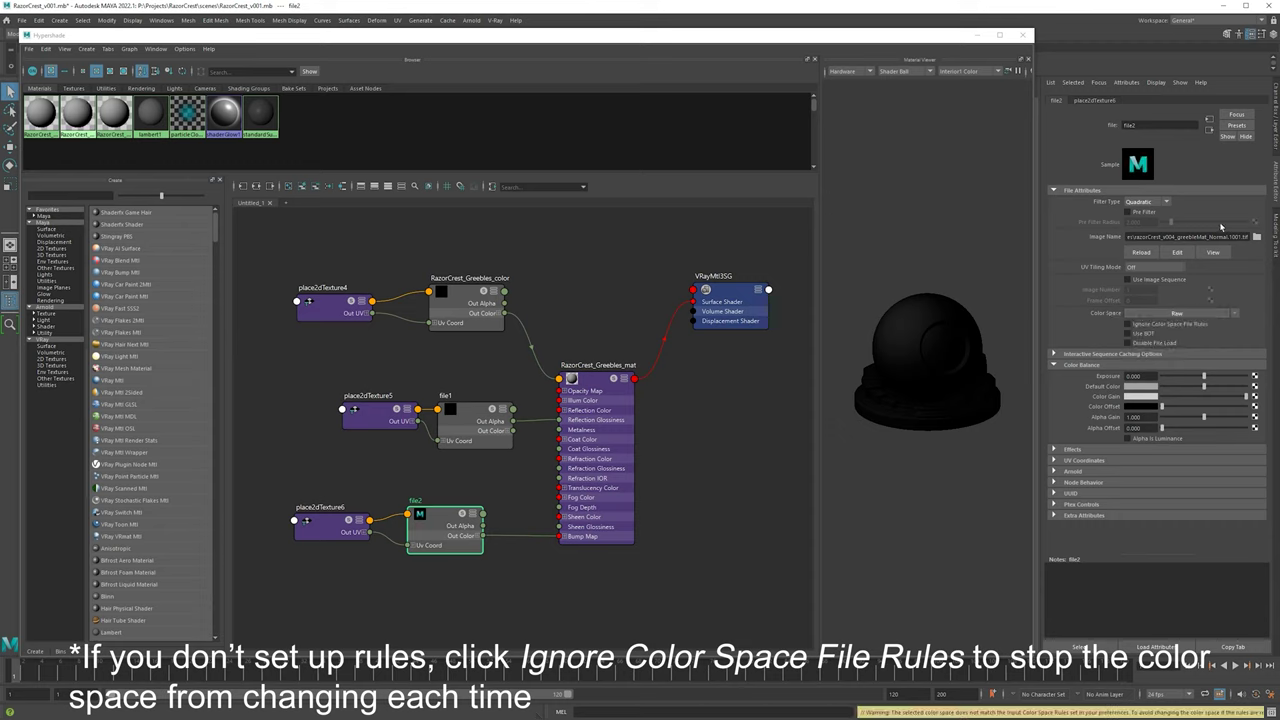
# - Replace 1001 in the greebles normal image name with <UDIM> and set the color space to Raw again
pyautogui.press('BackSpace')
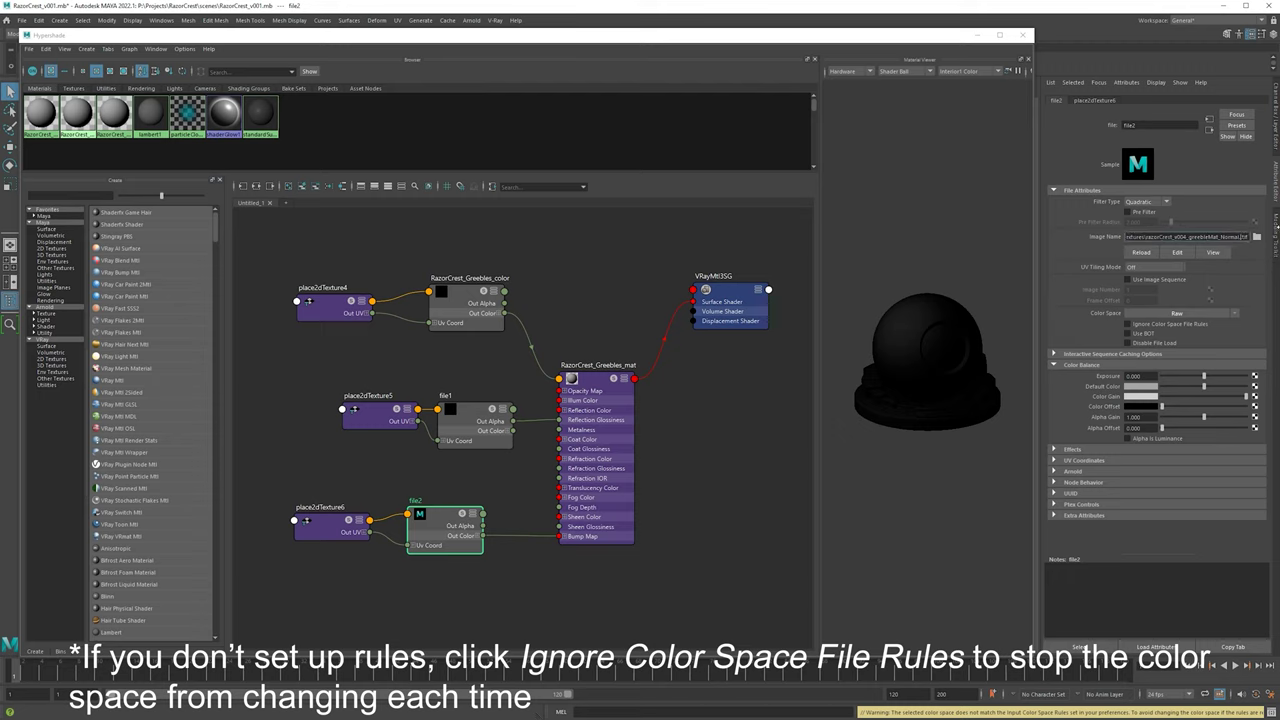
pyautogui.write('UDIM>.ti')
pyautogui.press('Return')
pyautogui.click(1222, 316)
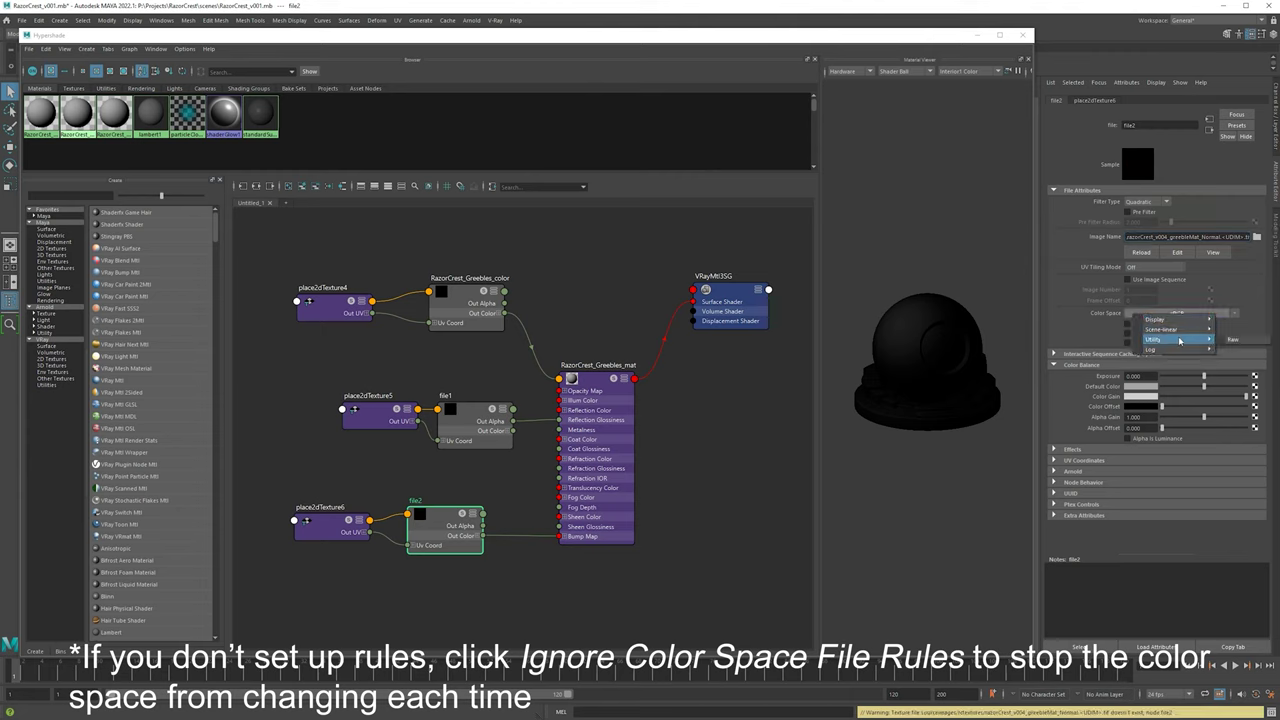
pyautogui.click(1180, 340)
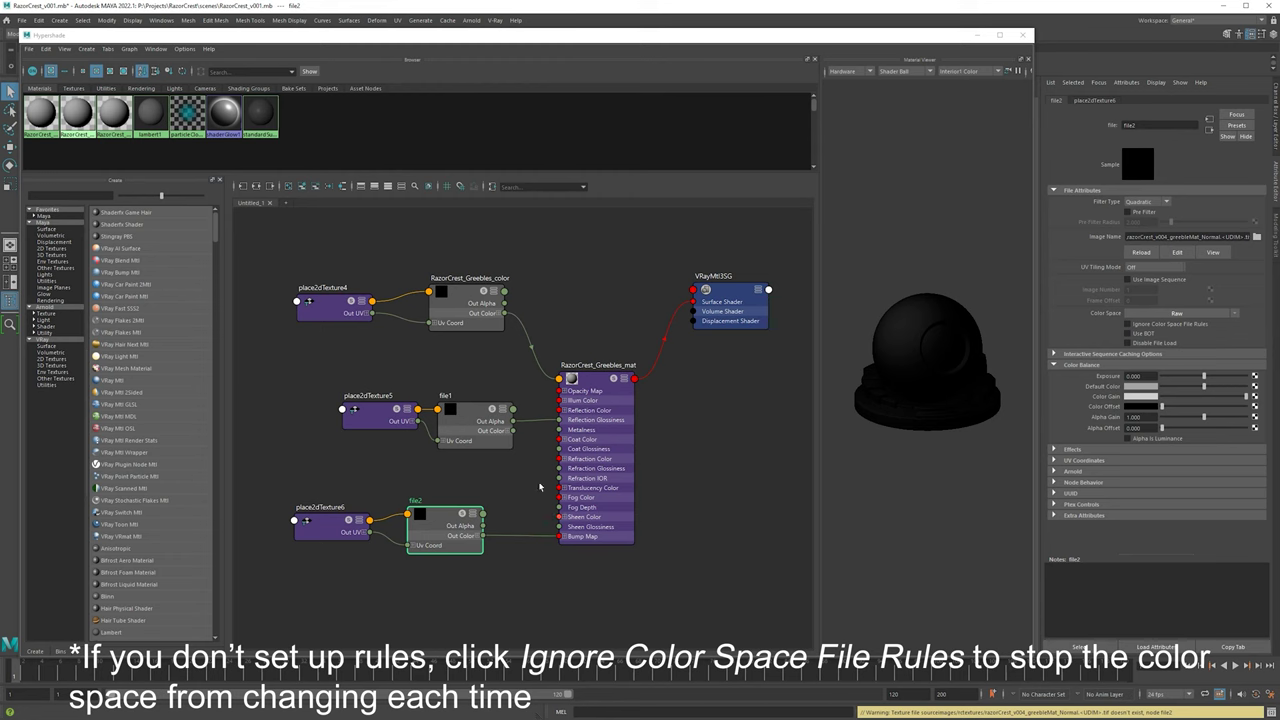
# - Reuse the greebles color node's name as a base to rename file1 as RazorCrest_Greebles_roughness
pyautogui.click(466, 300)
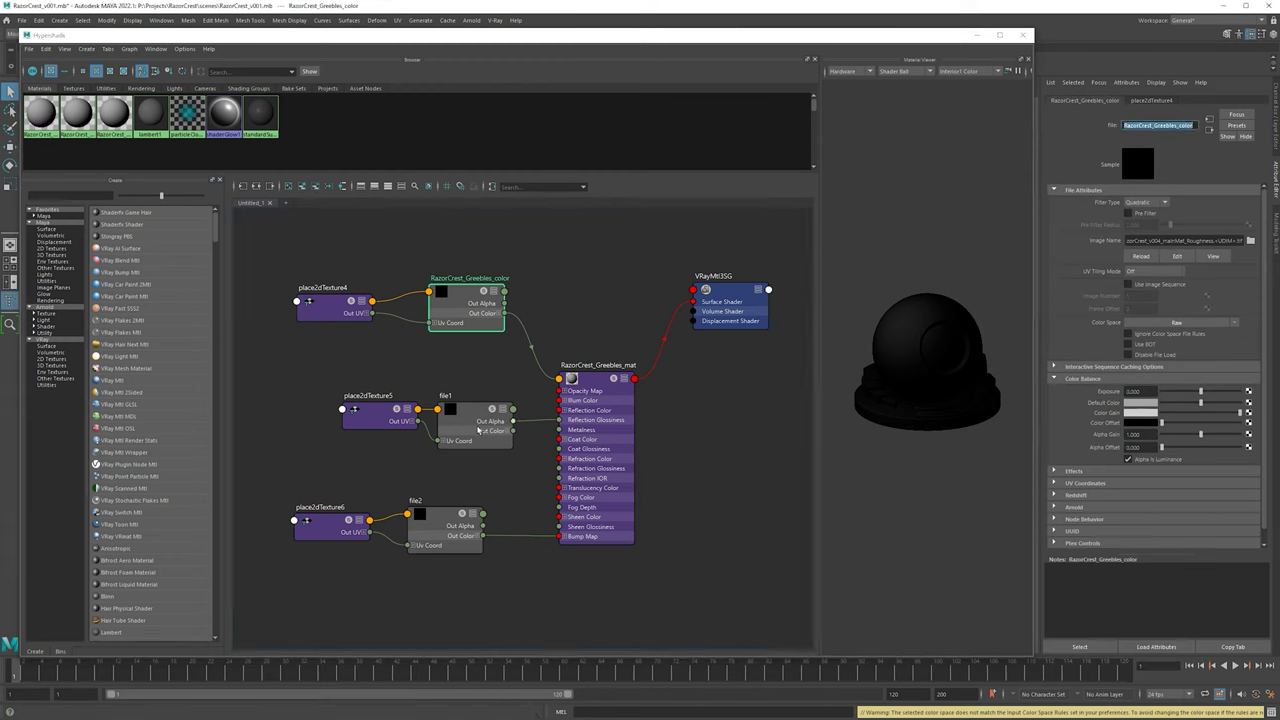
pyautogui.click(478, 430)
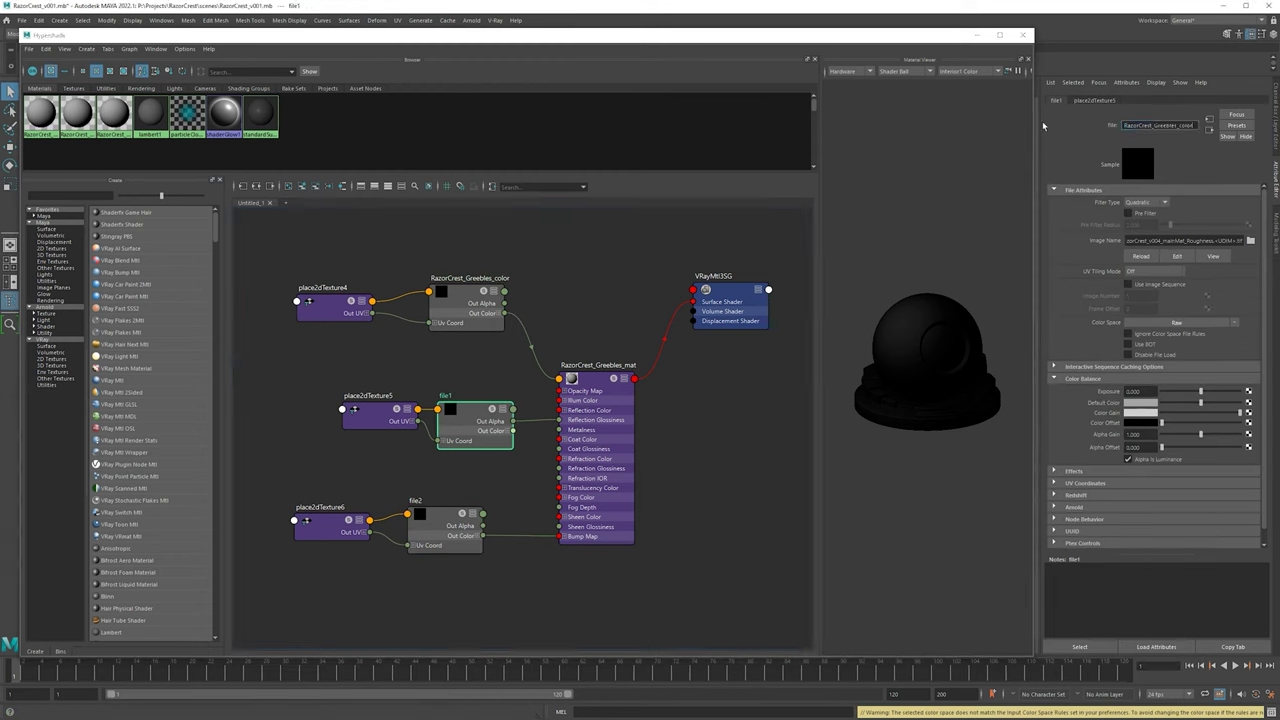
pyautogui.write('ughness')
pyautogui.press('Return')
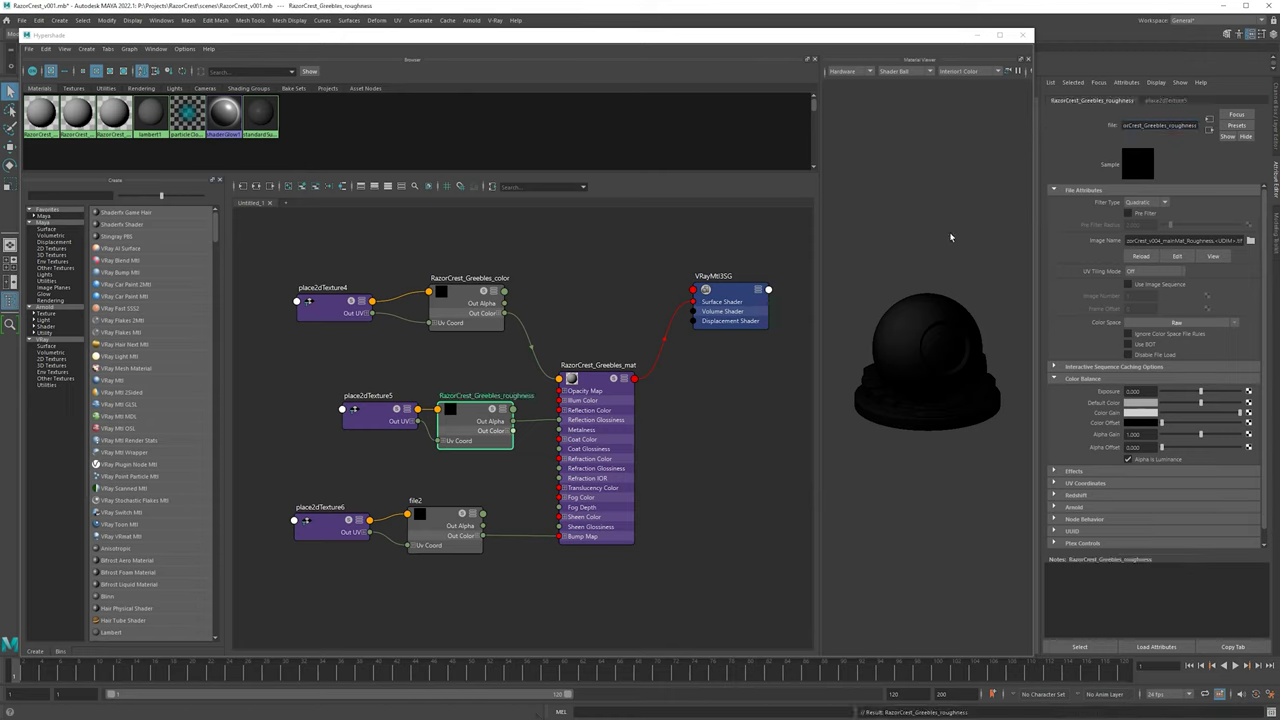
# - Rename the file2 node holding the greebles normal map, using the same RazorCrest_Greebles_ prefix
pyautogui.click(438, 538)
pyautogui.doubleClick(1130, 125)
pyautogui.write('RazorCrest_Greebles_color')
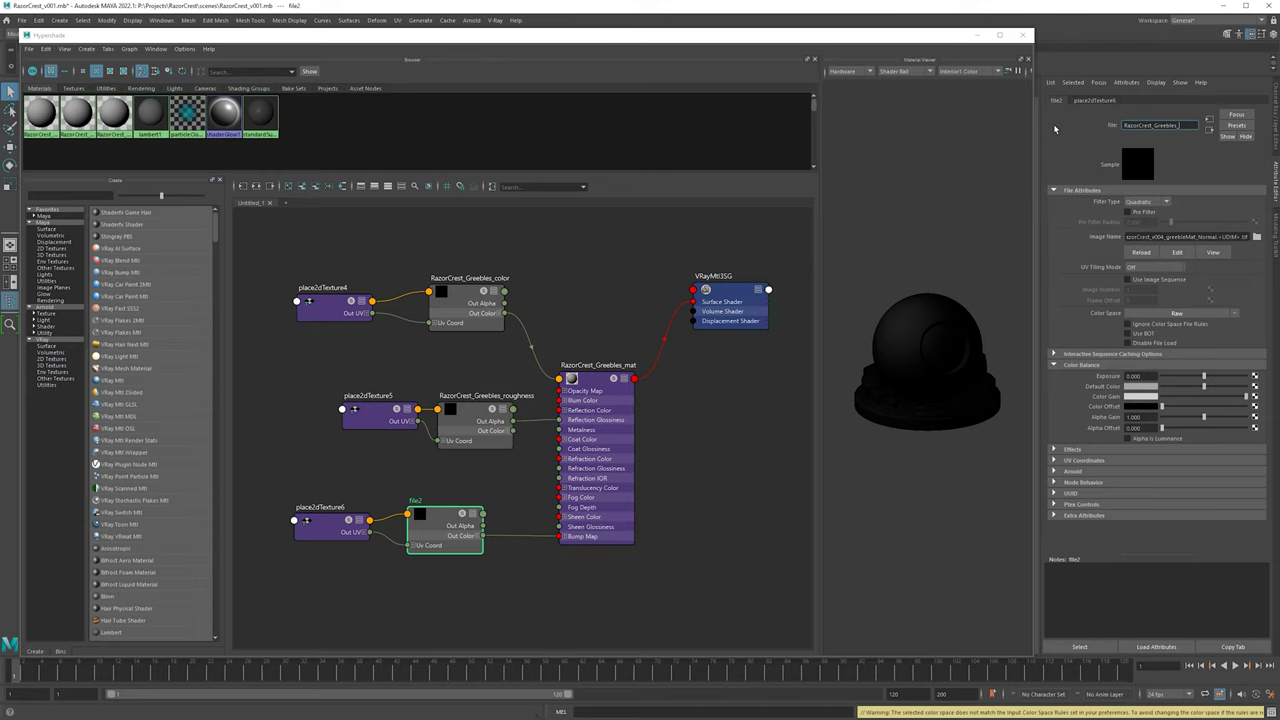
pyautogui.press('Return')
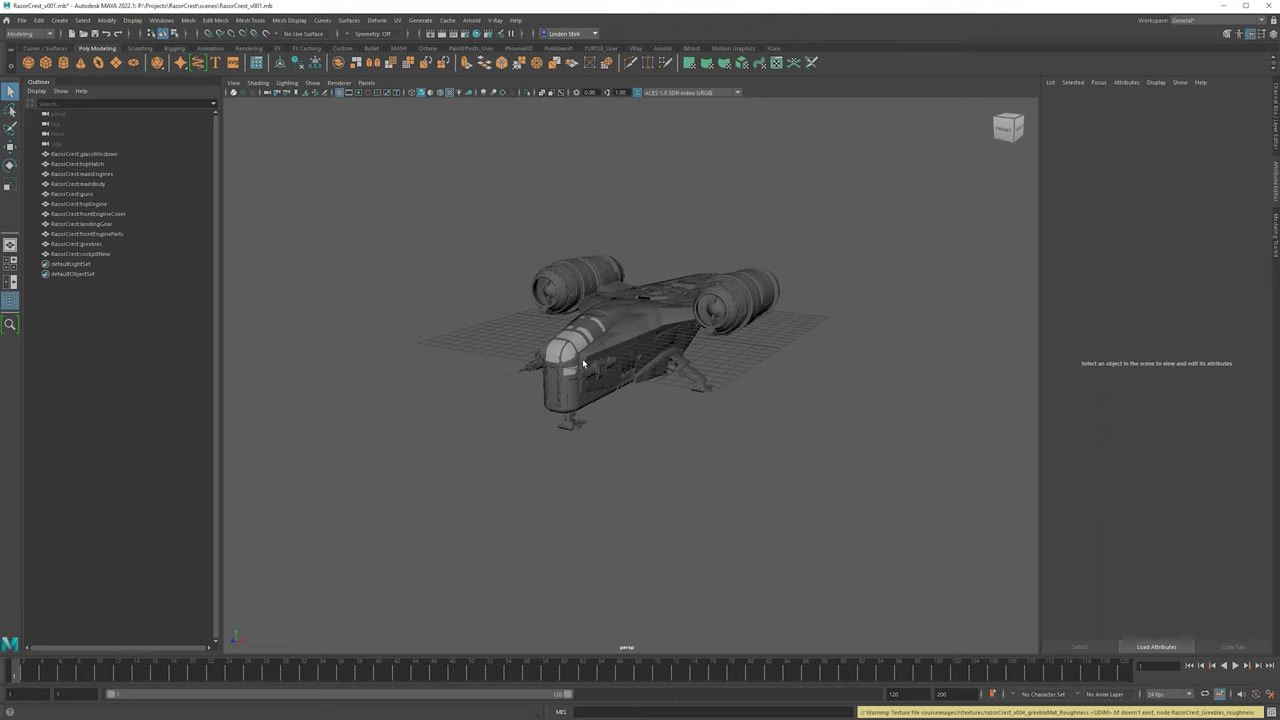
pyautogui.scroll(5, 661, 224)
pyautogui.keyDown('alt'); pyautogui.moveTo(651, 223); pyautogui.dragTo(611, 286); pyautogui.keyUp('alt')
pyautogui.scroll(-5, 806, 229)
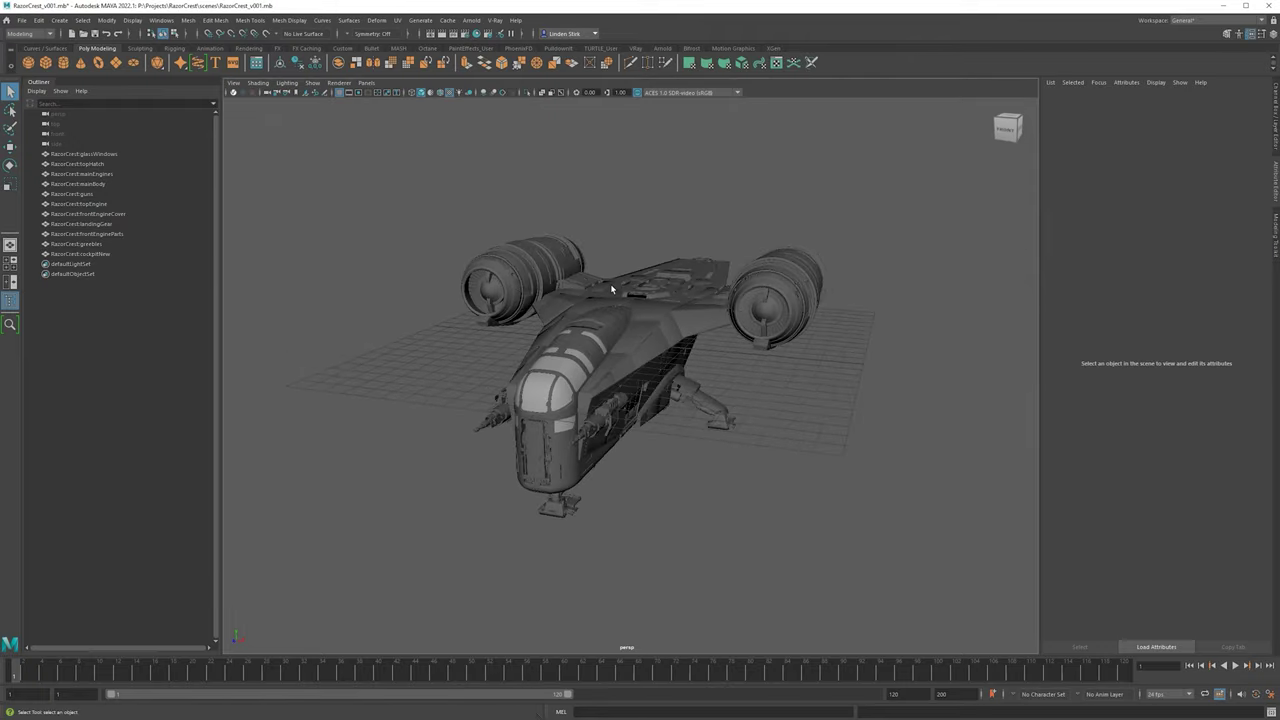